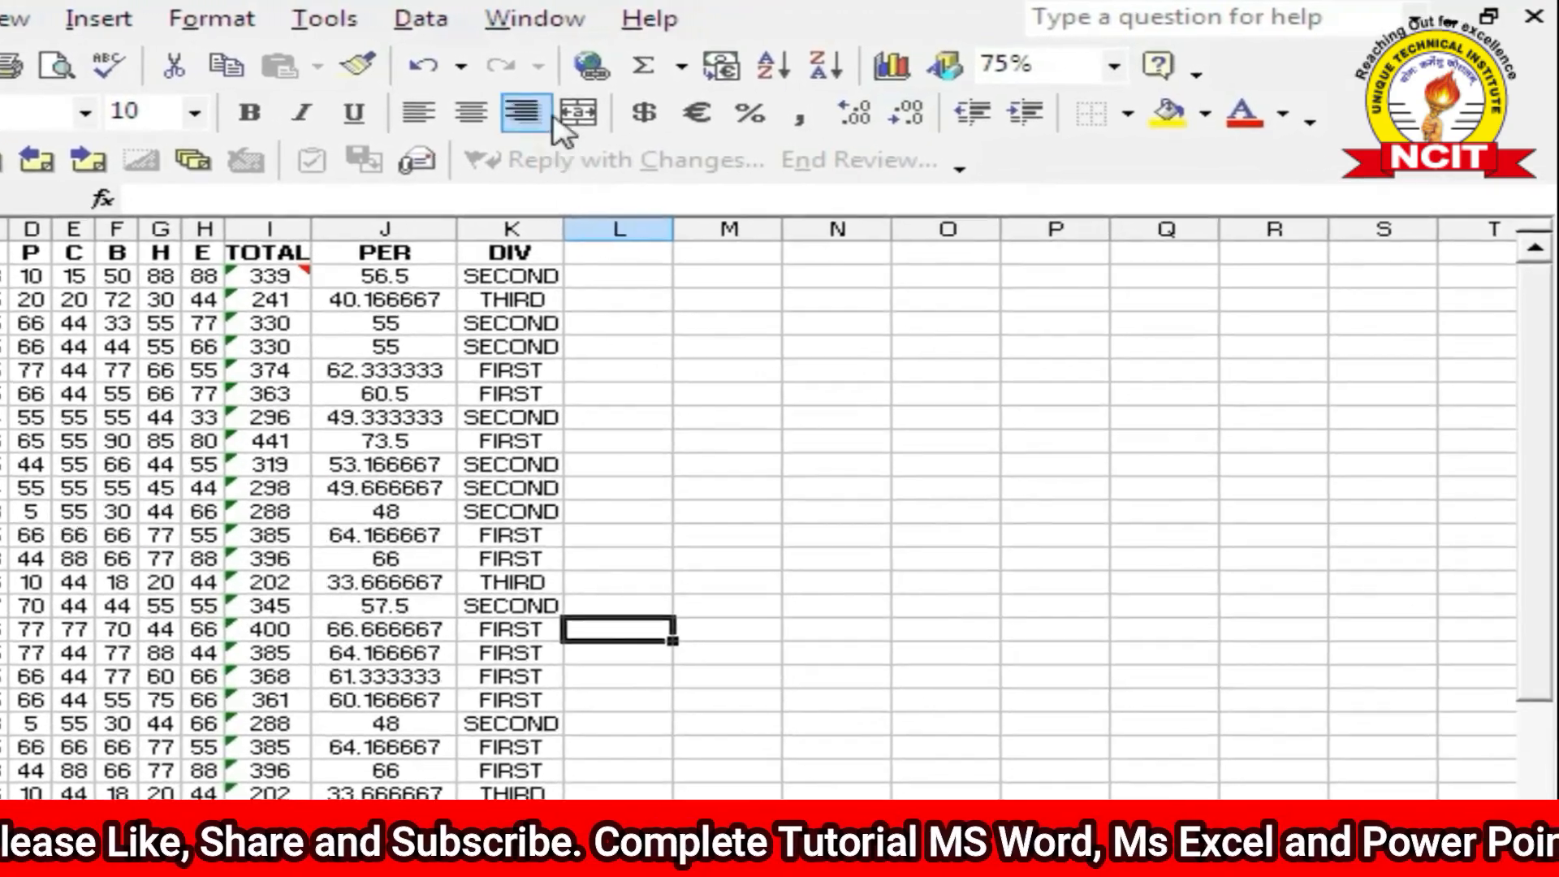
Step: Review the student records on Sheet1 from the header row down to the last record in row 38
{"action": "left_click", "coordinate": [686, 18]}
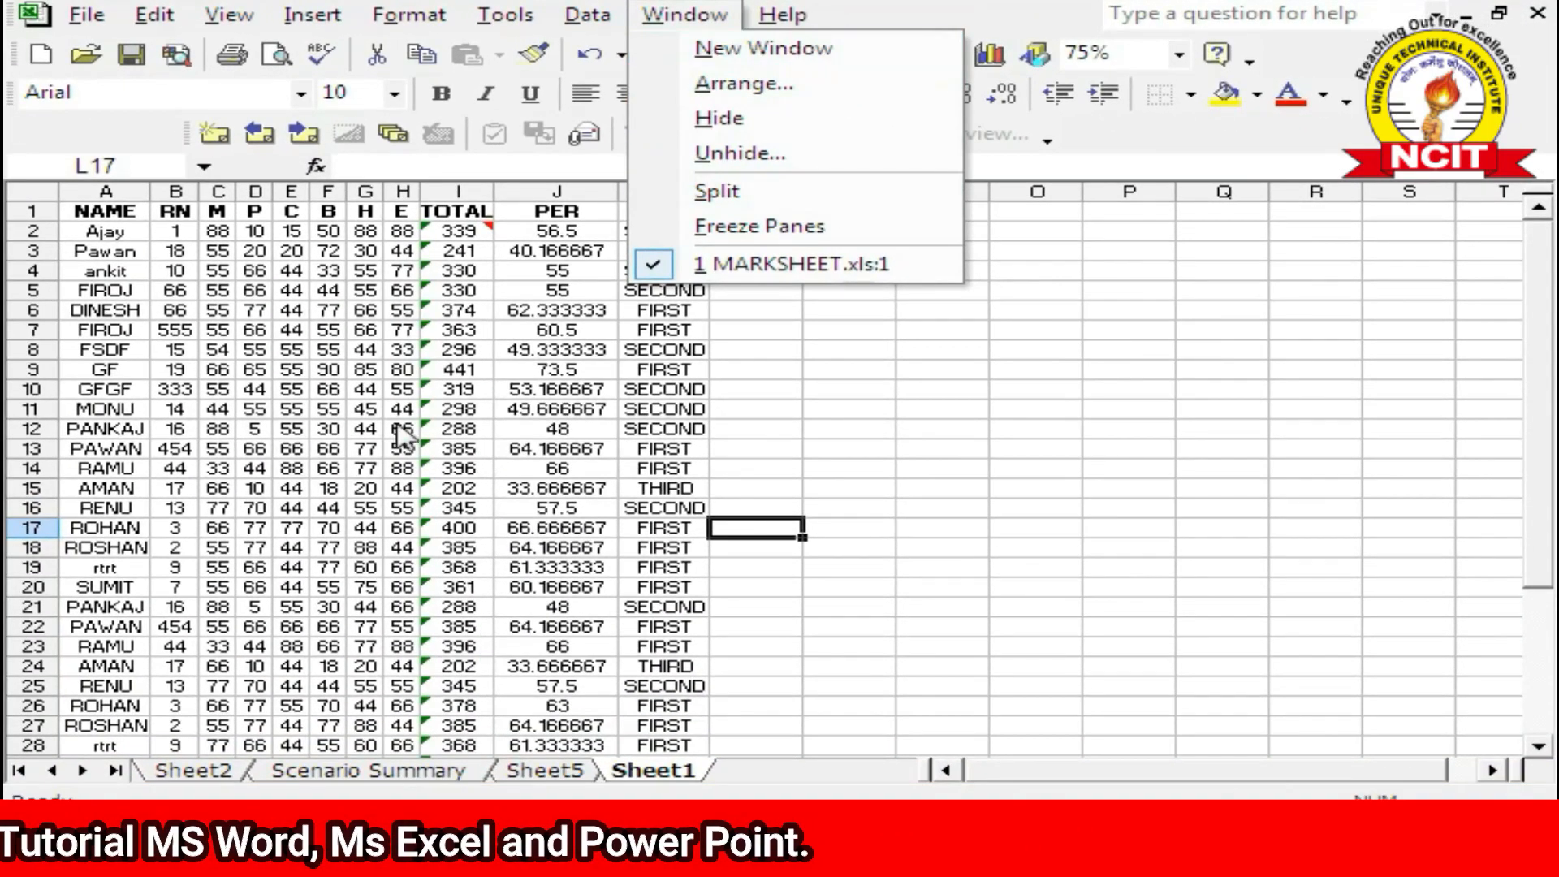
{"action": "left_click", "coordinate": [136, 538]}
{"action": "left_click_drag", "start_coordinate": [81, 209], "coordinate": [708, 672]}
{"action": "scroll", "coordinate": [341, 402], "scroll_direction": "down", "scroll_amount": 4}
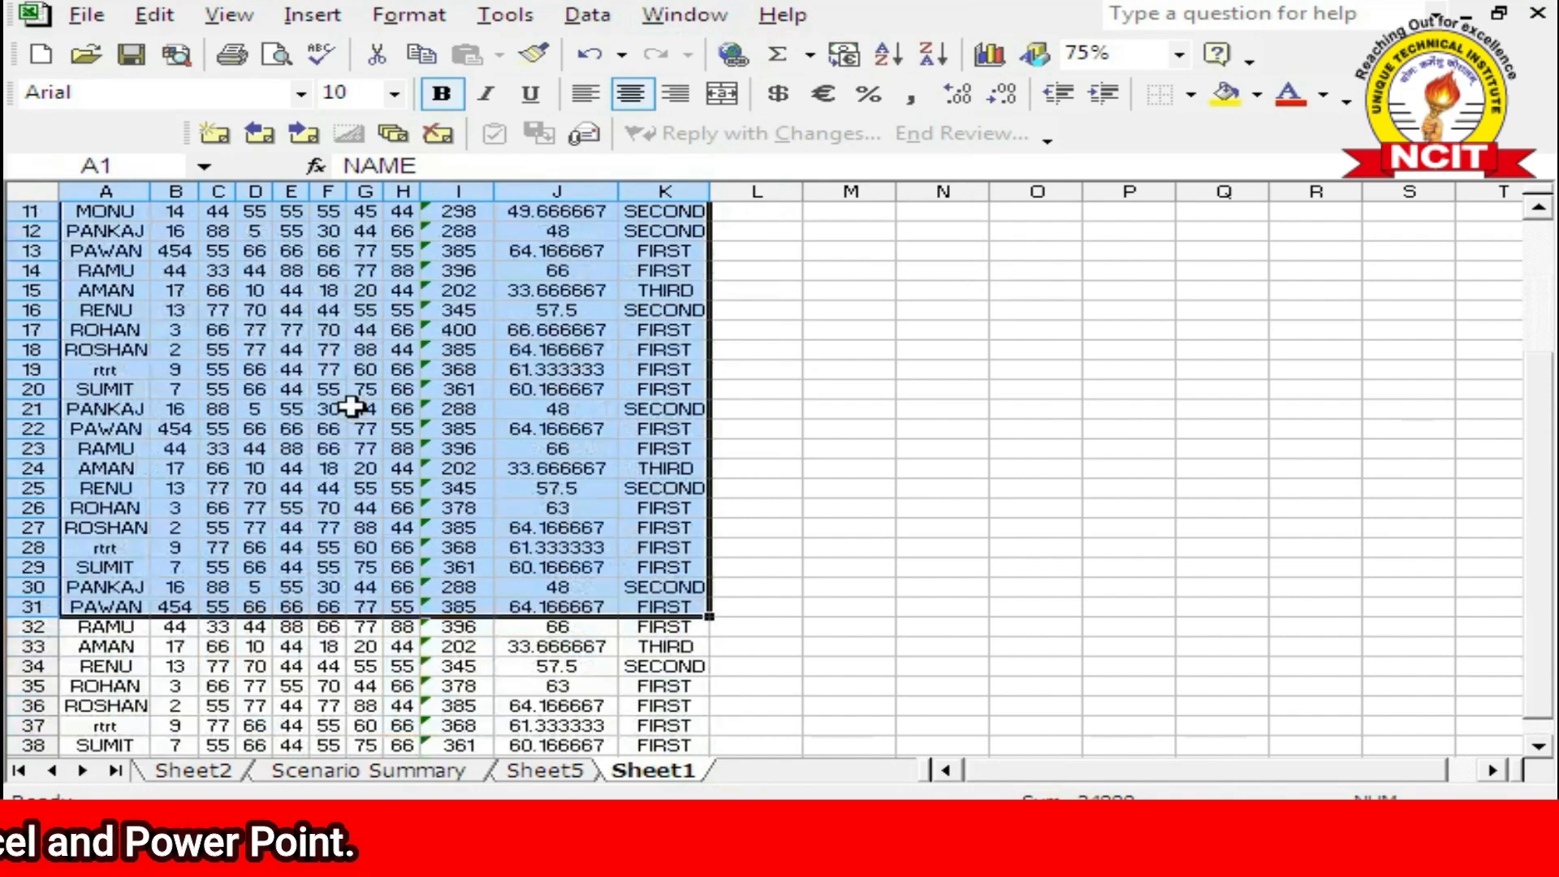
{"action": "scroll", "coordinate": [337, 405], "scroll_direction": "up", "scroll_amount": 3}
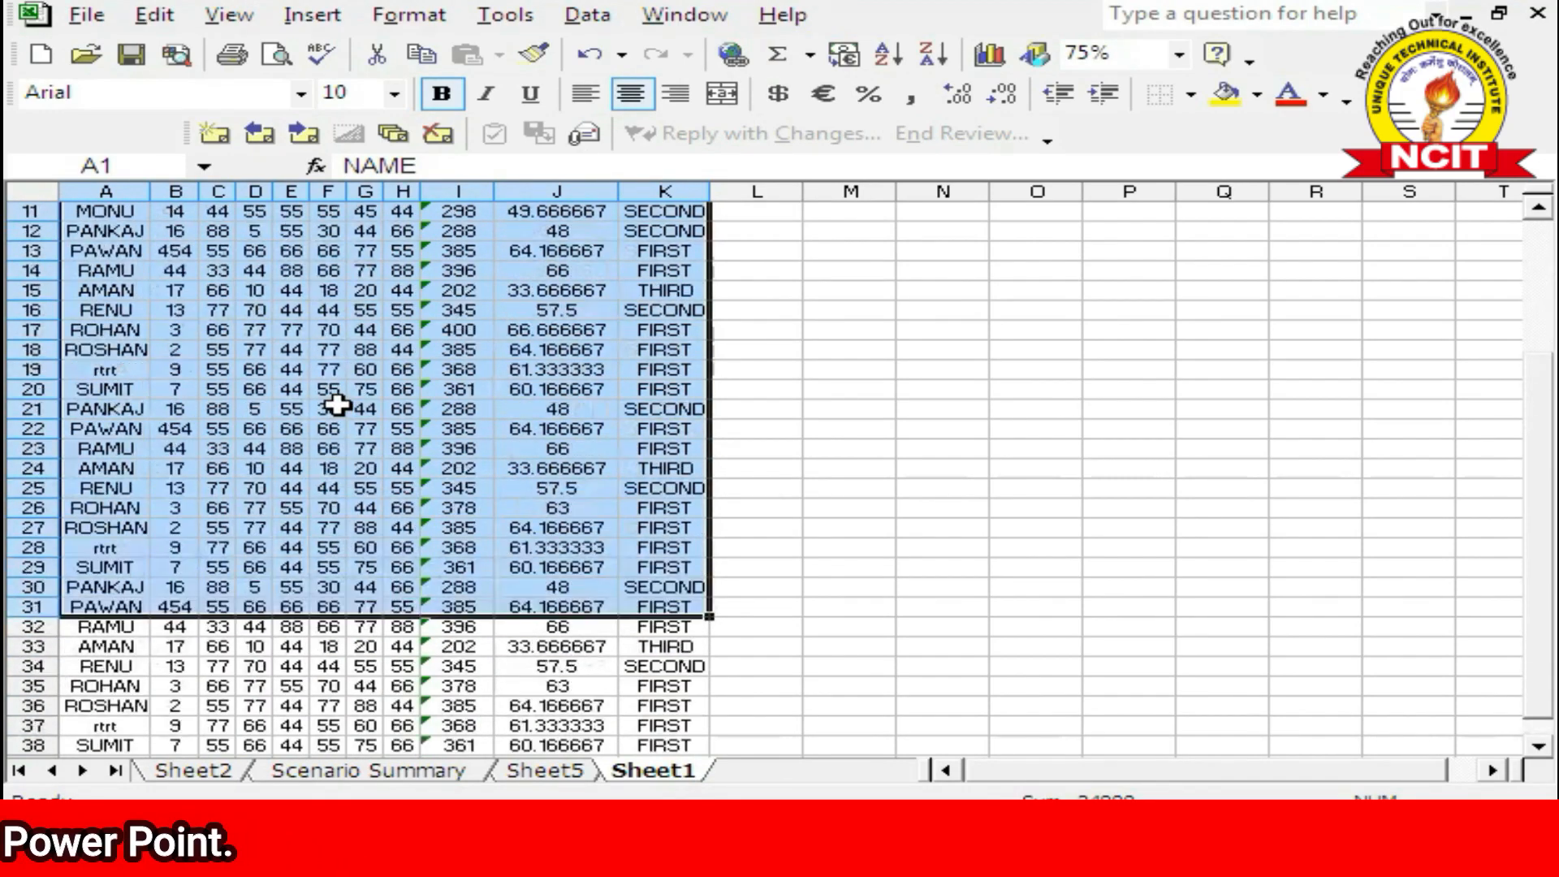
{"action": "left_click", "coordinate": [299, 371]}
{"action": "scroll", "coordinate": [249, 349], "scroll_direction": "down", "scroll_amount": 4}
{"action": "scroll", "coordinate": [249, 349], "scroll_direction": "up", "scroll_amount": 7}
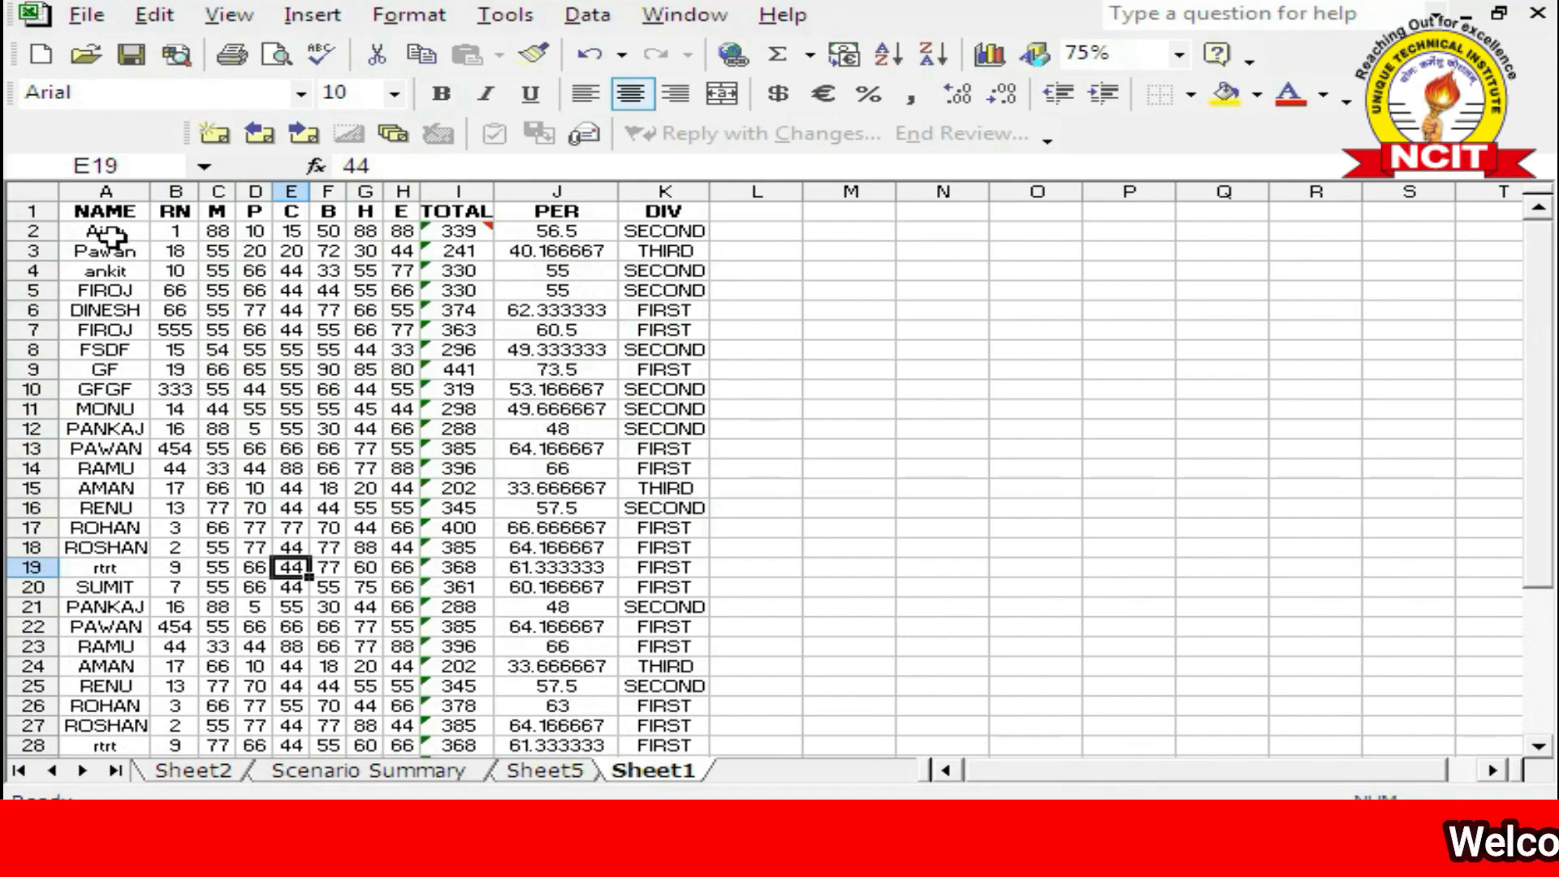
{"action": "scroll", "coordinate": [82, 232], "scroll_direction": "down", "scroll_amount": 7}
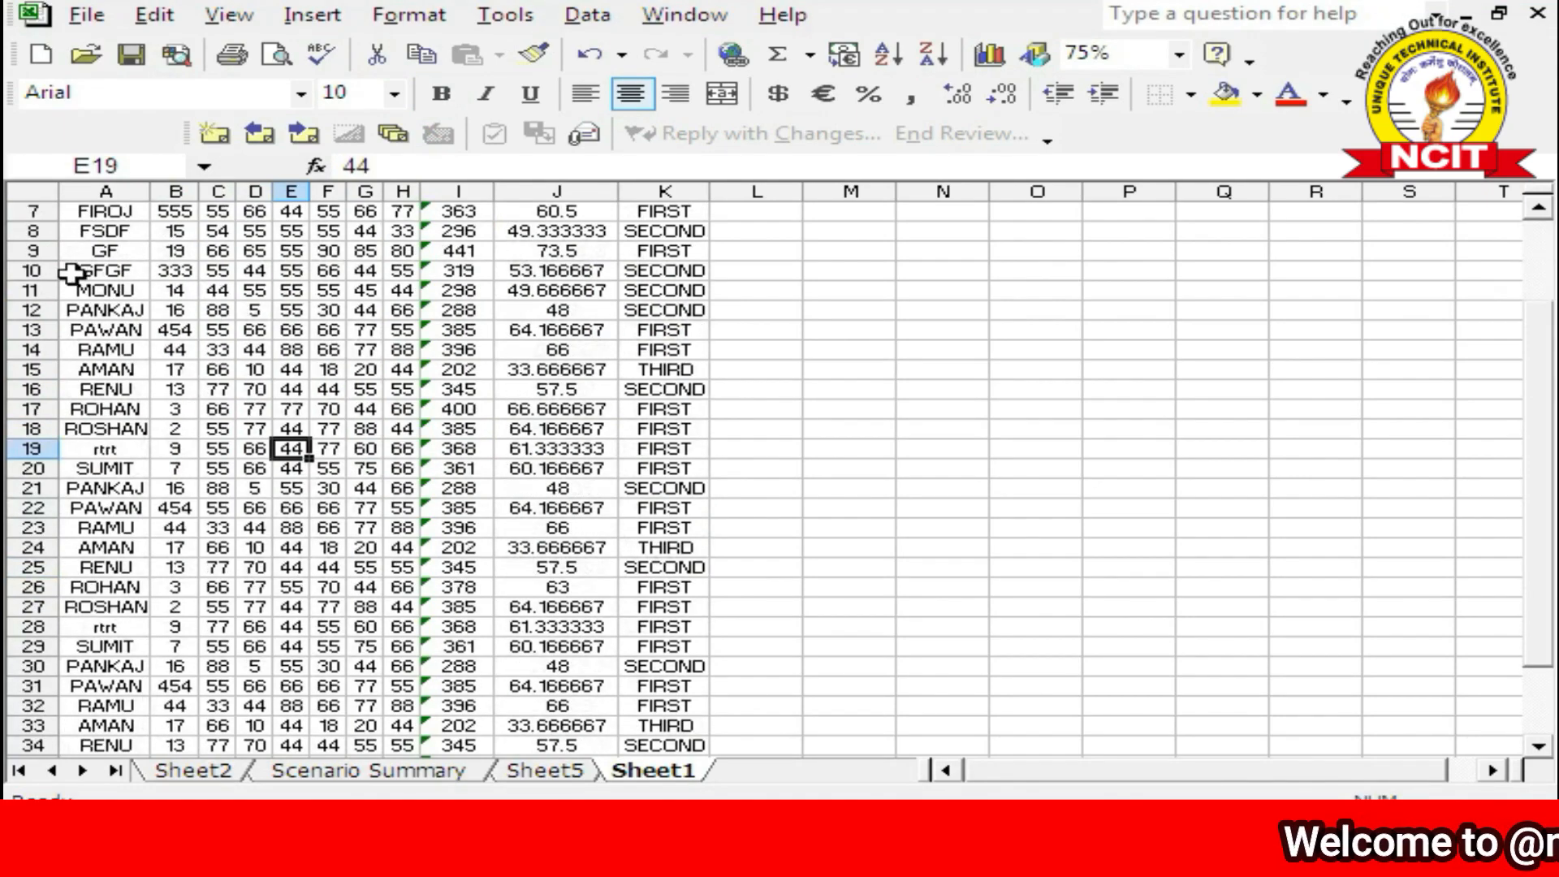
{"action": "scroll", "coordinate": [93, 276], "scroll_direction": "down", "scroll_amount": 2}
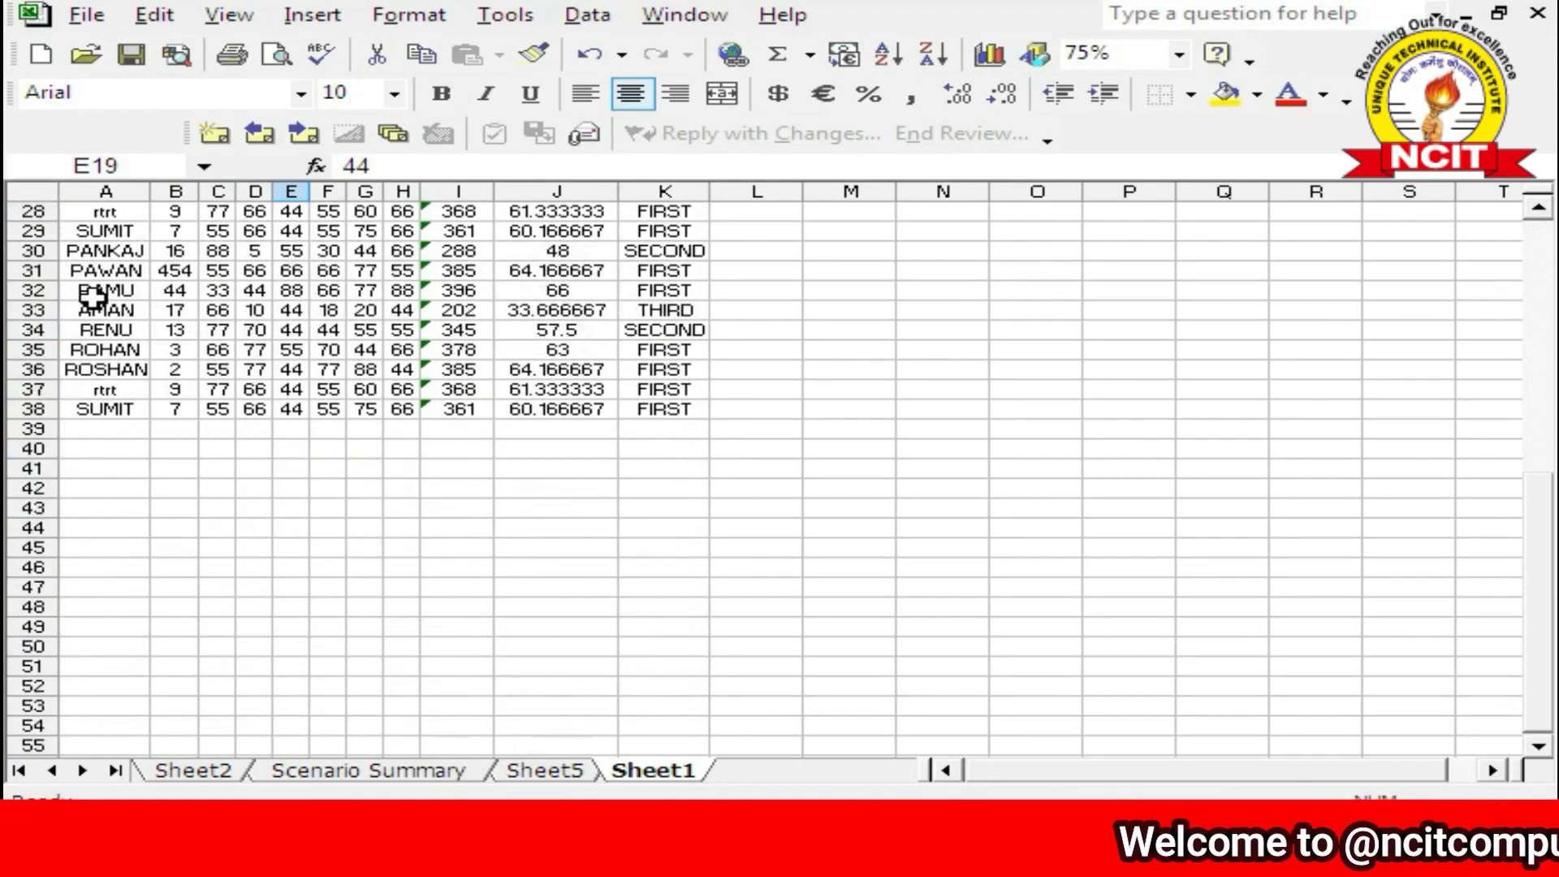
{"action": "scroll", "coordinate": [93, 308], "scroll_direction": "up", "scroll_amount": 9}
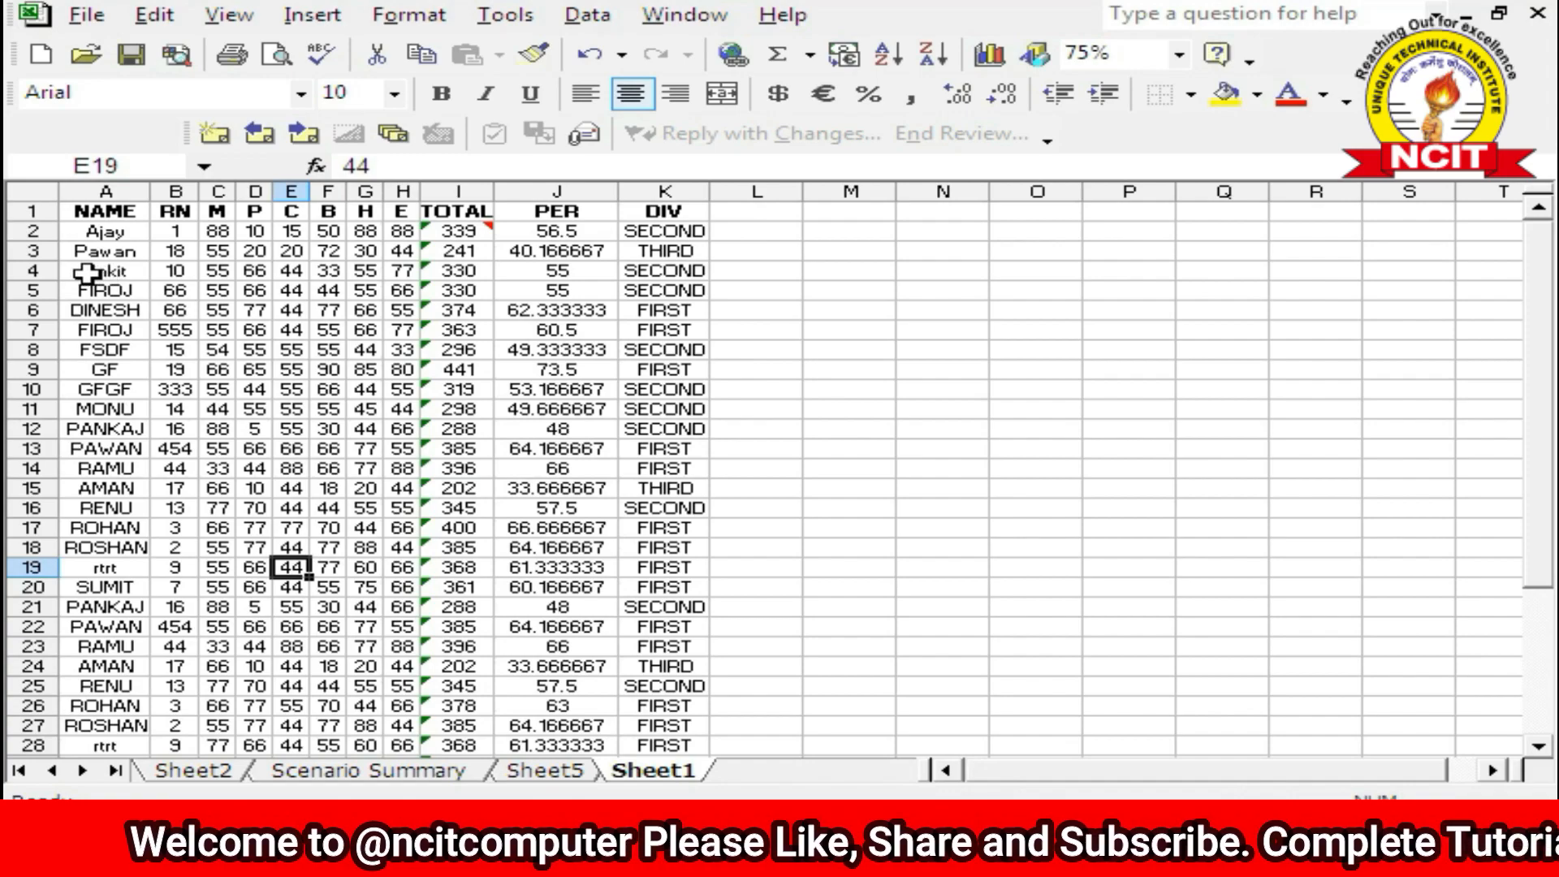
Step: Open a new window of the MARKSHEET workbook and switch back to the MARKSHEET.xls:1 window
{"action": "left_click", "coordinate": [682, 17]}
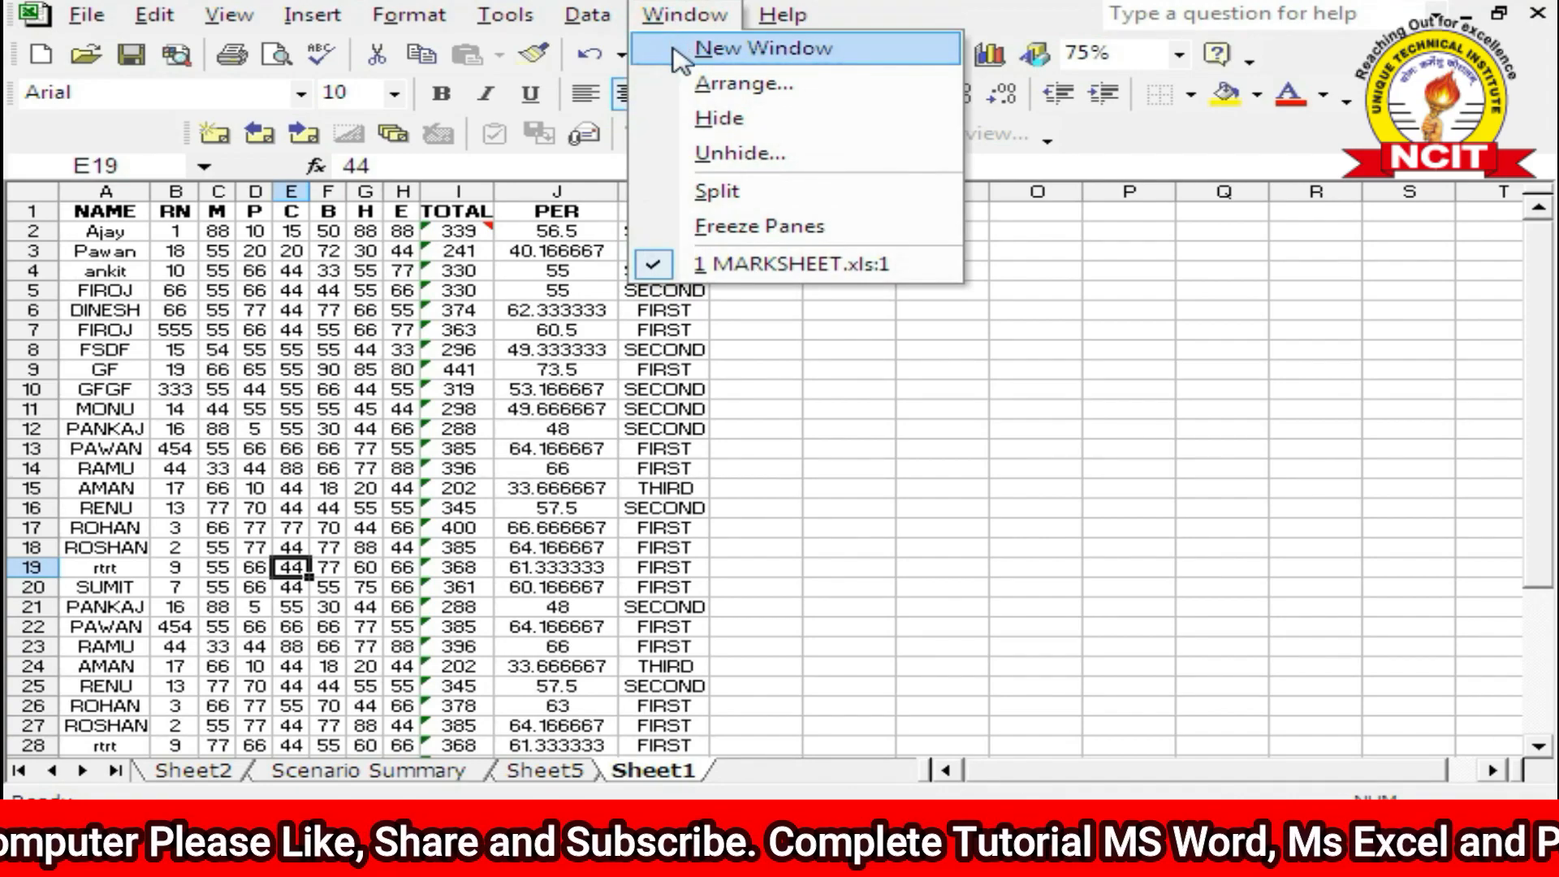
{"action": "left_click", "coordinate": [730, 49]}
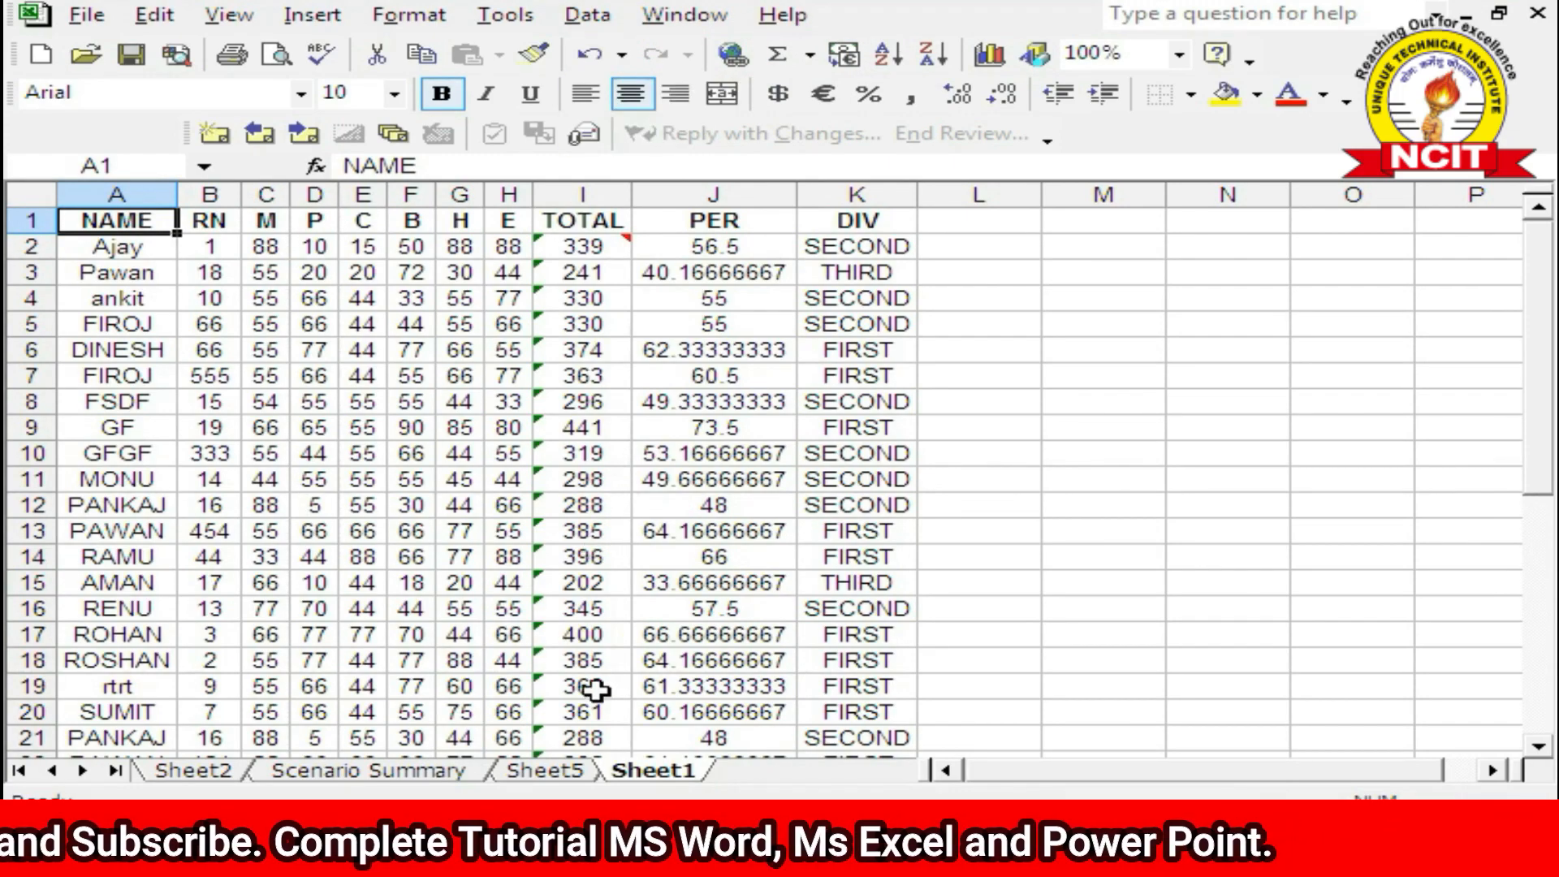
{"action": "left_click", "coordinate": [536, 844]}
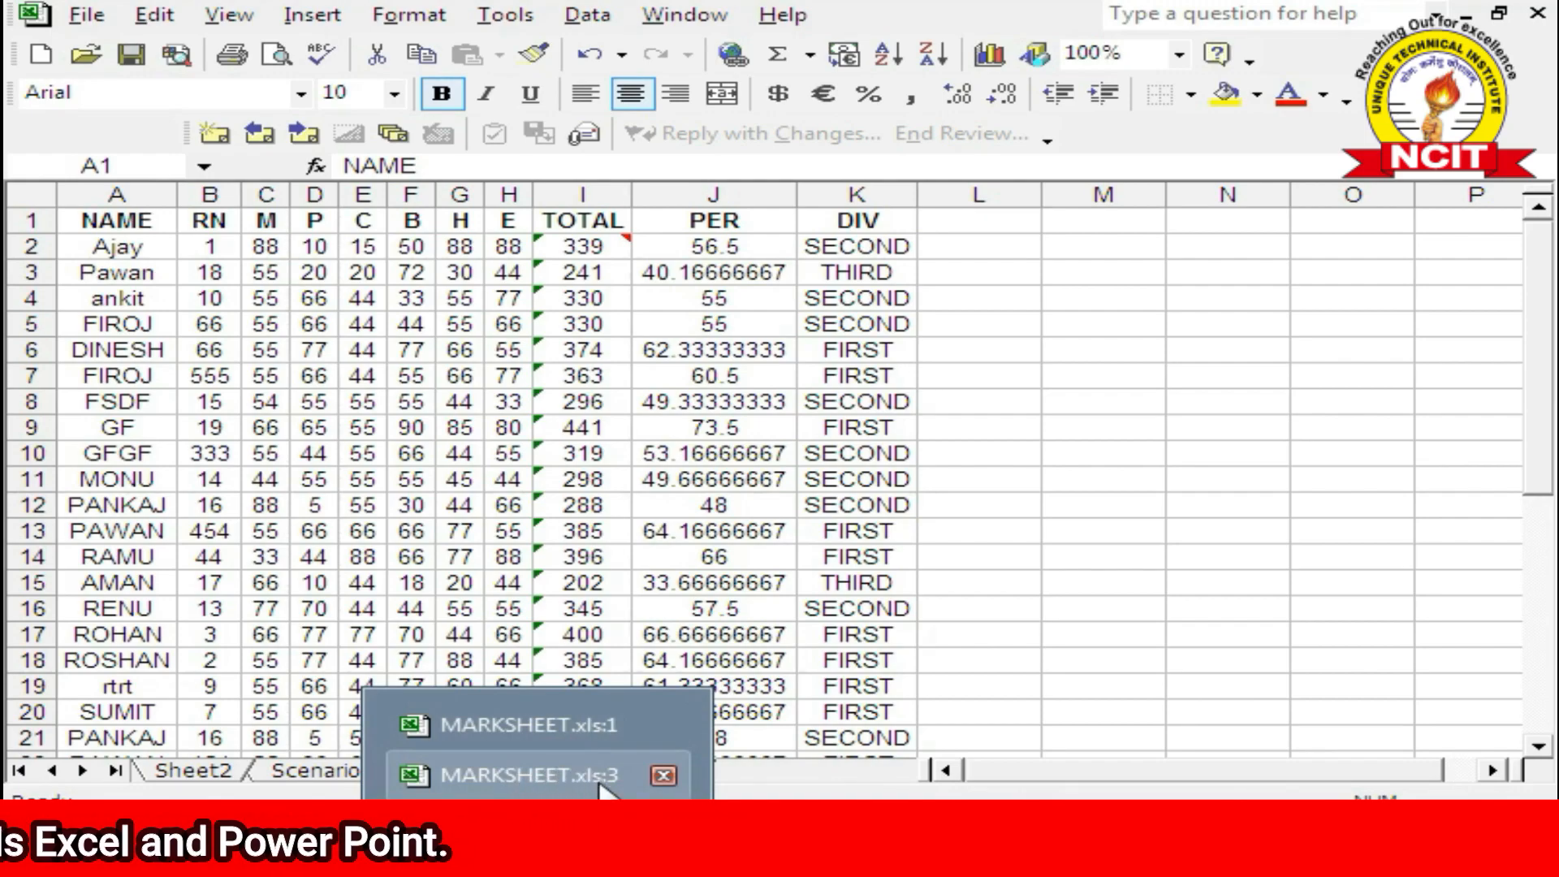
{"action": "left_click", "coordinate": [547, 425]}
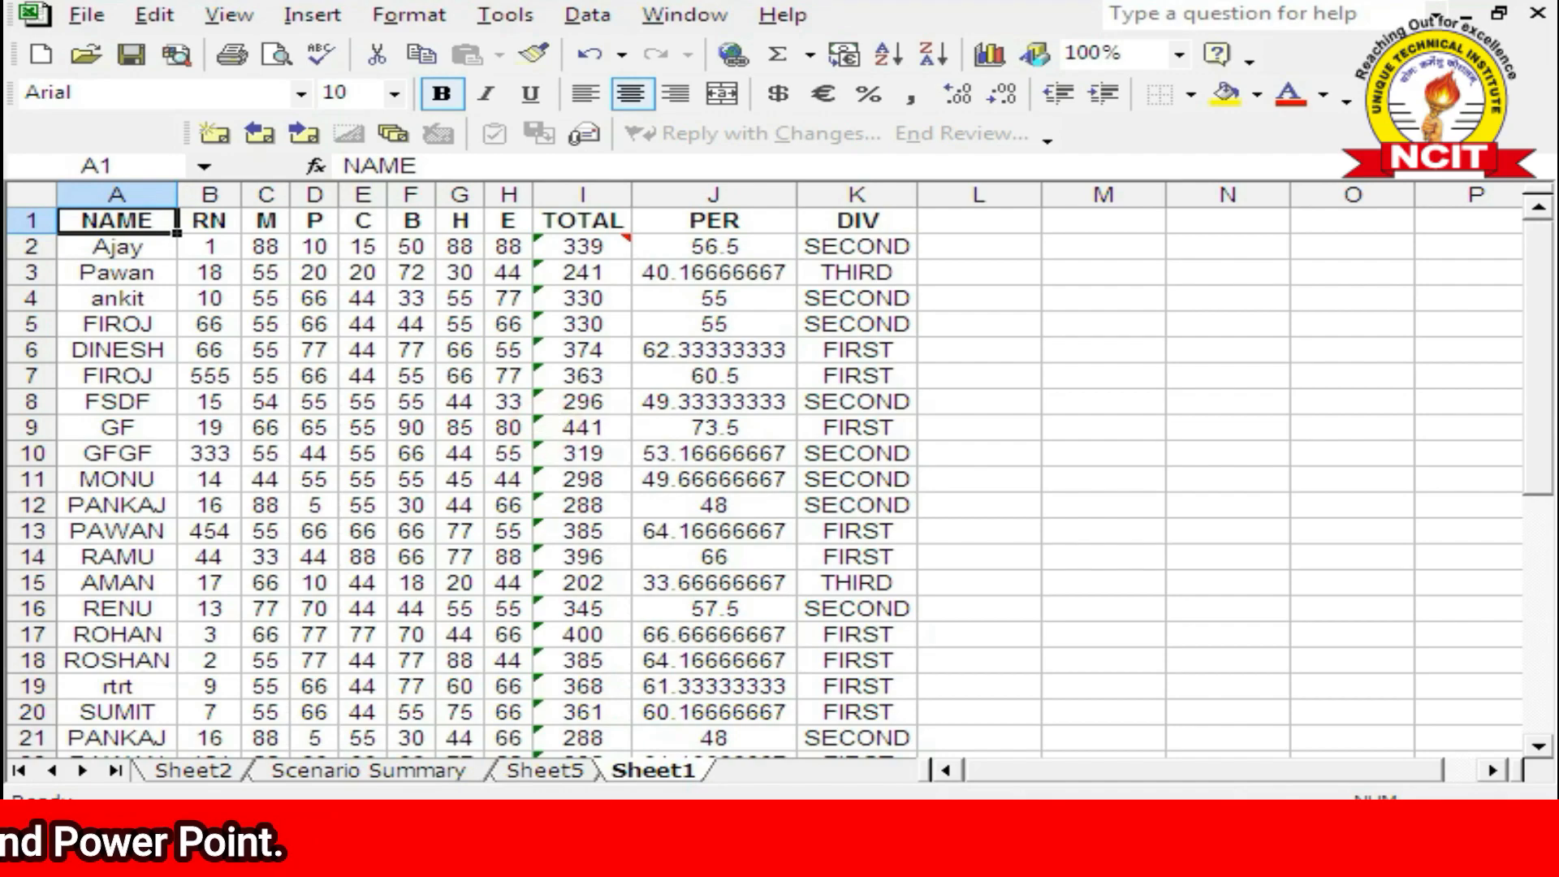
{"action": "left_click", "coordinate": [546, 844]}
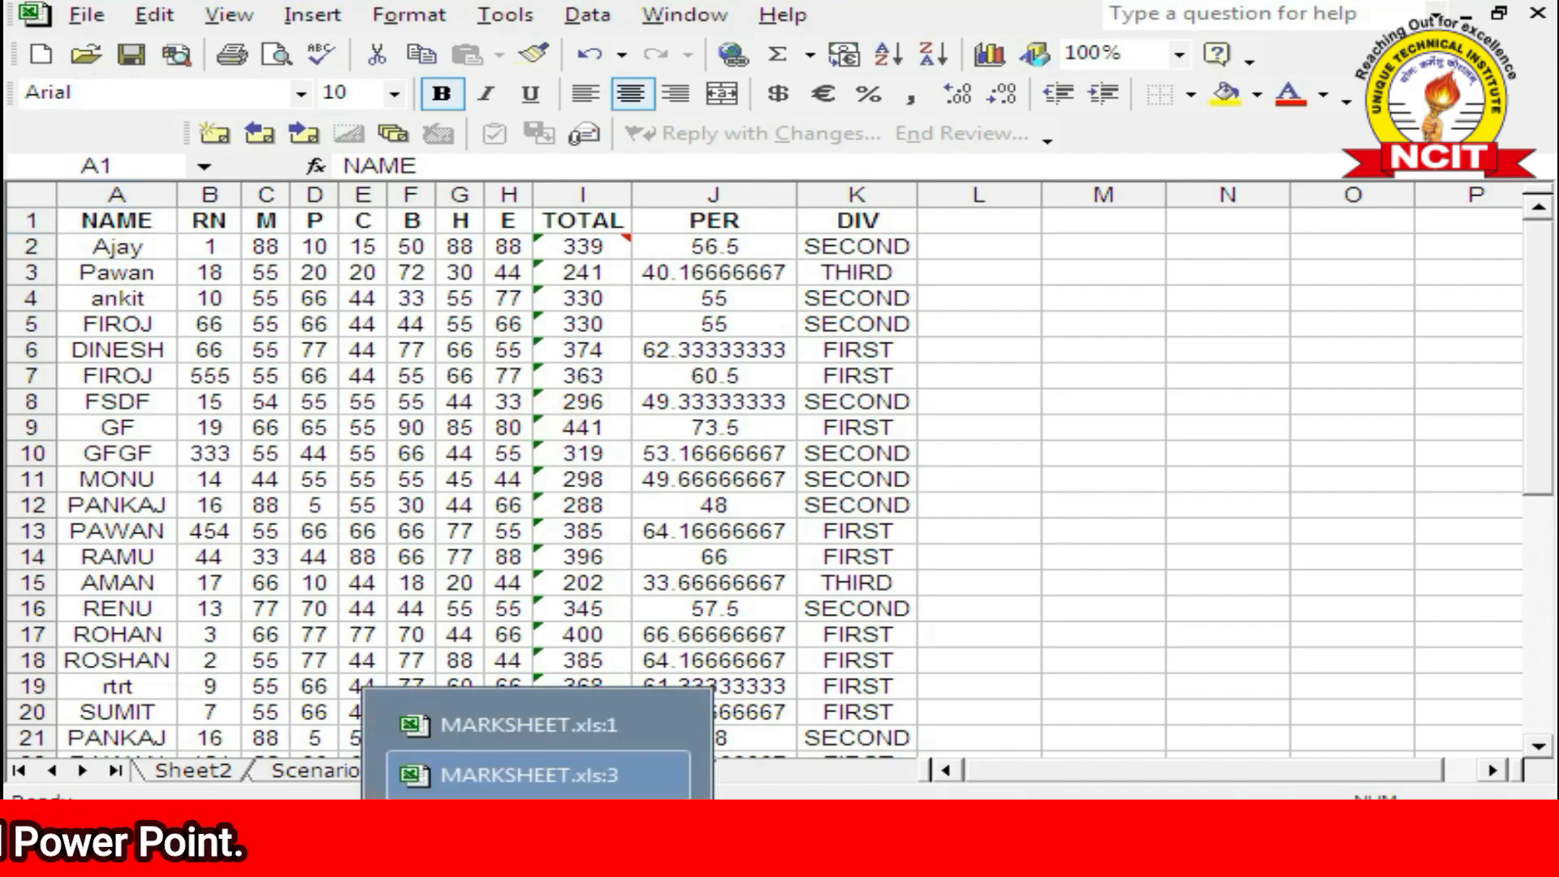
{"action": "left_click", "coordinate": [536, 727]}
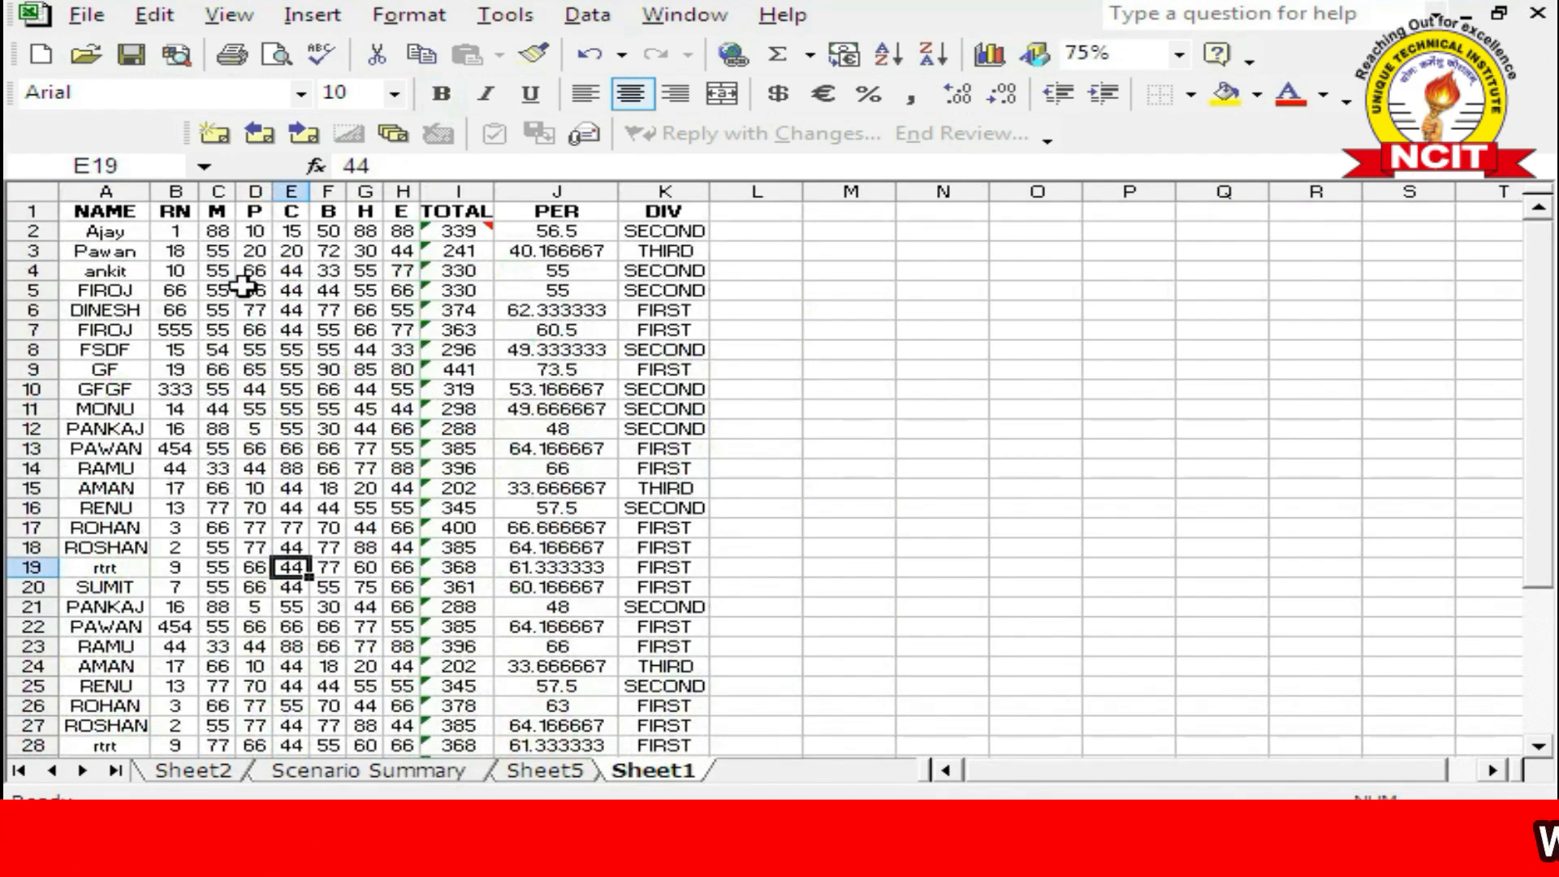
Step: Set the zoom of the MARKSHEET.xls:1 window to 100%
{"action": "left_click", "coordinate": [780, 369]}
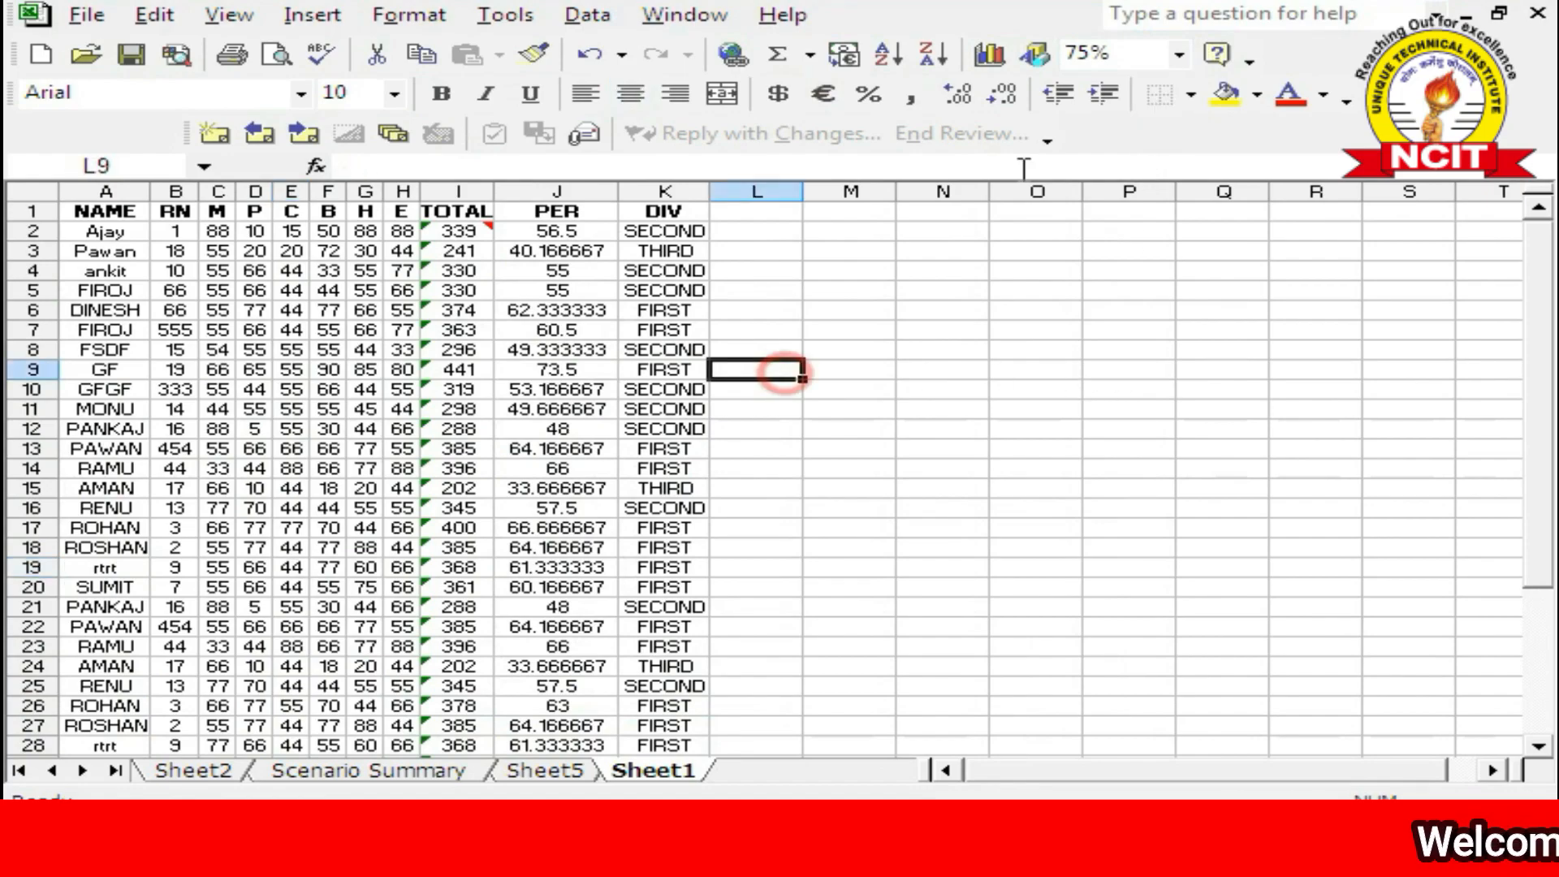
{"action": "left_click", "coordinate": [1179, 54]}
{"action": "left_click", "coordinate": [1084, 108]}
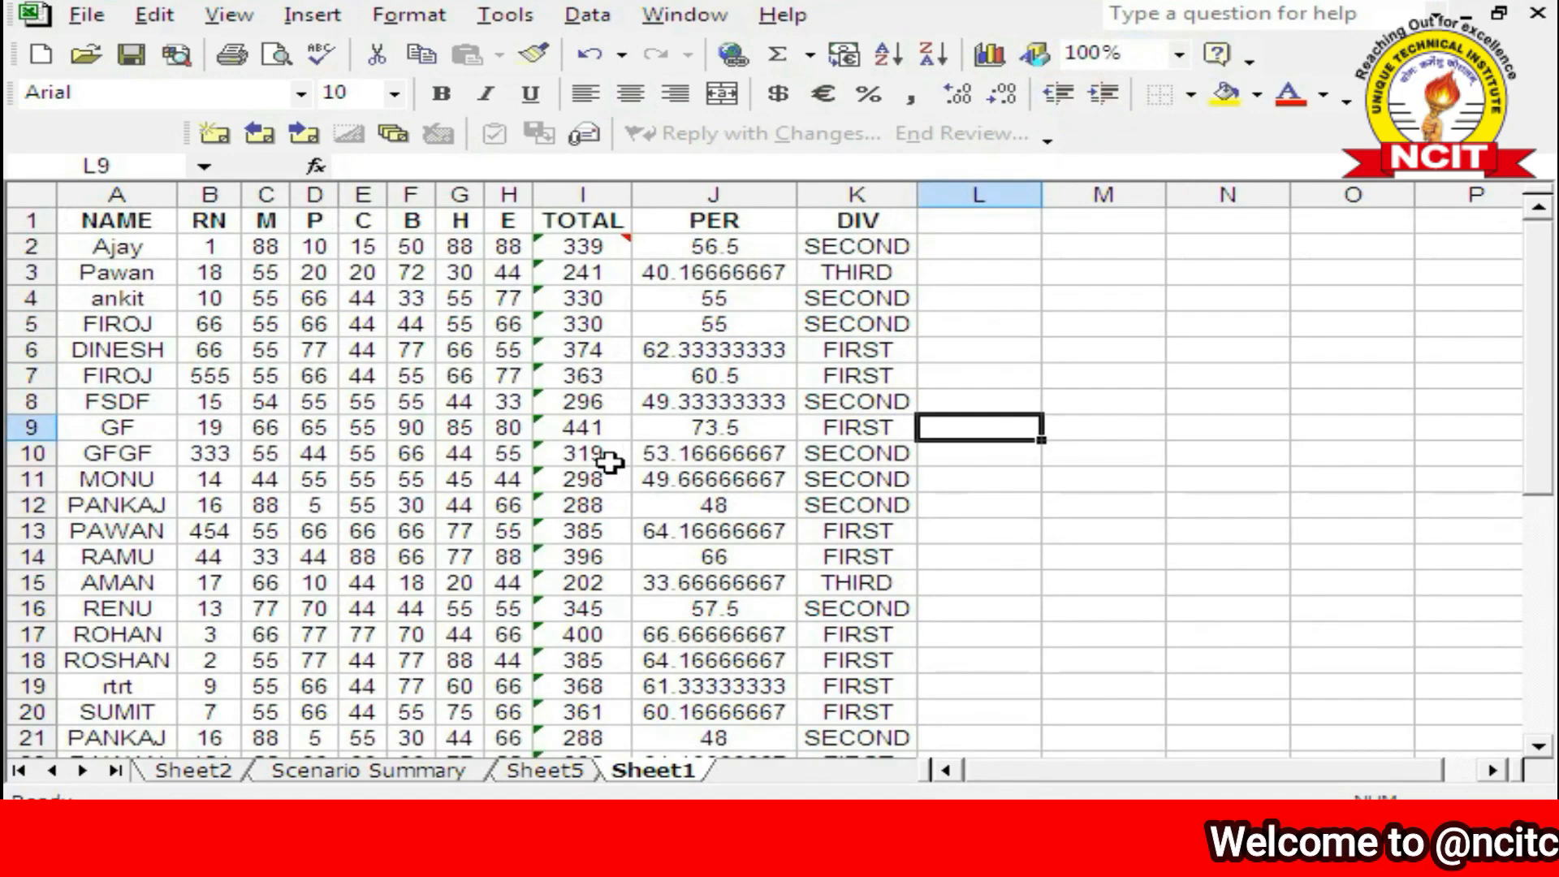
Step: Select the whole of row 21 in the MARKSHEET.xls:1 window
{"action": "left_click", "coordinate": [524, 844]}
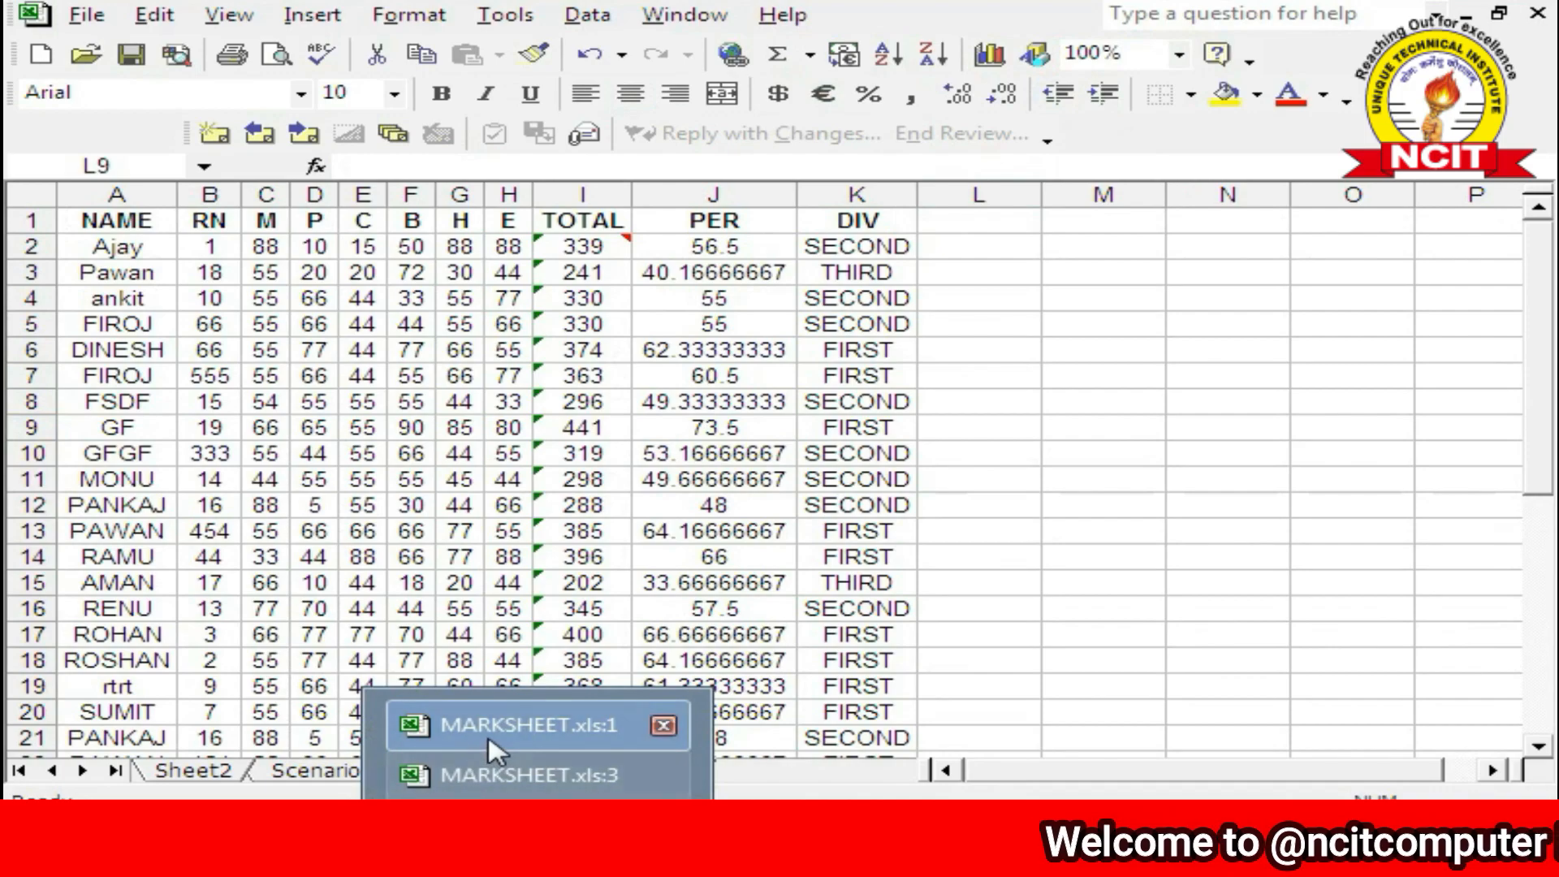
{"action": "left_click", "coordinate": [496, 724]}
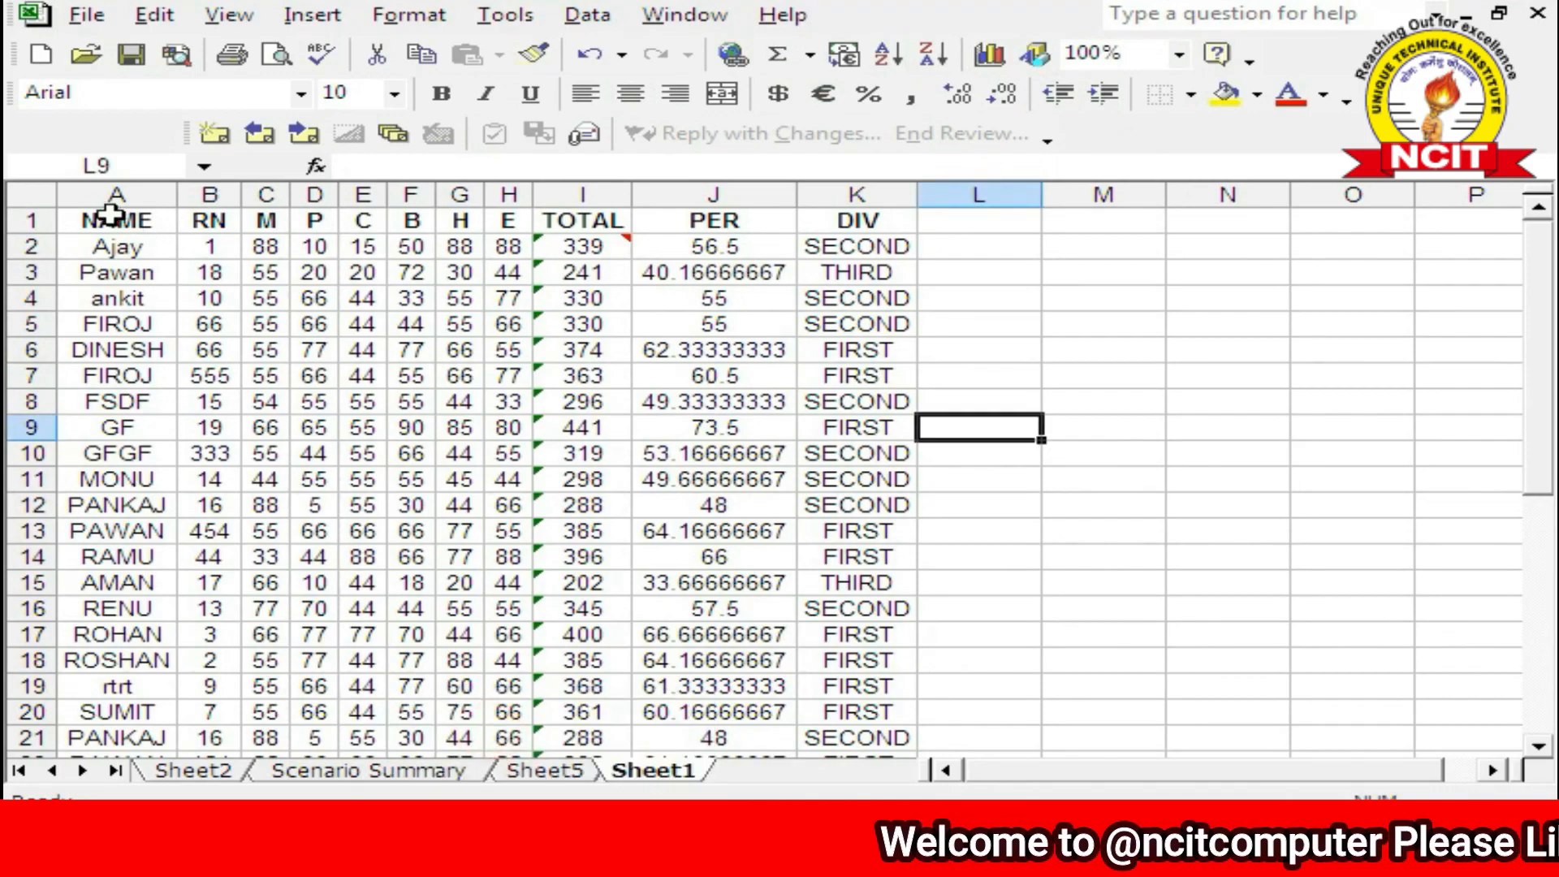
{"action": "left_click", "coordinate": [24, 737]}
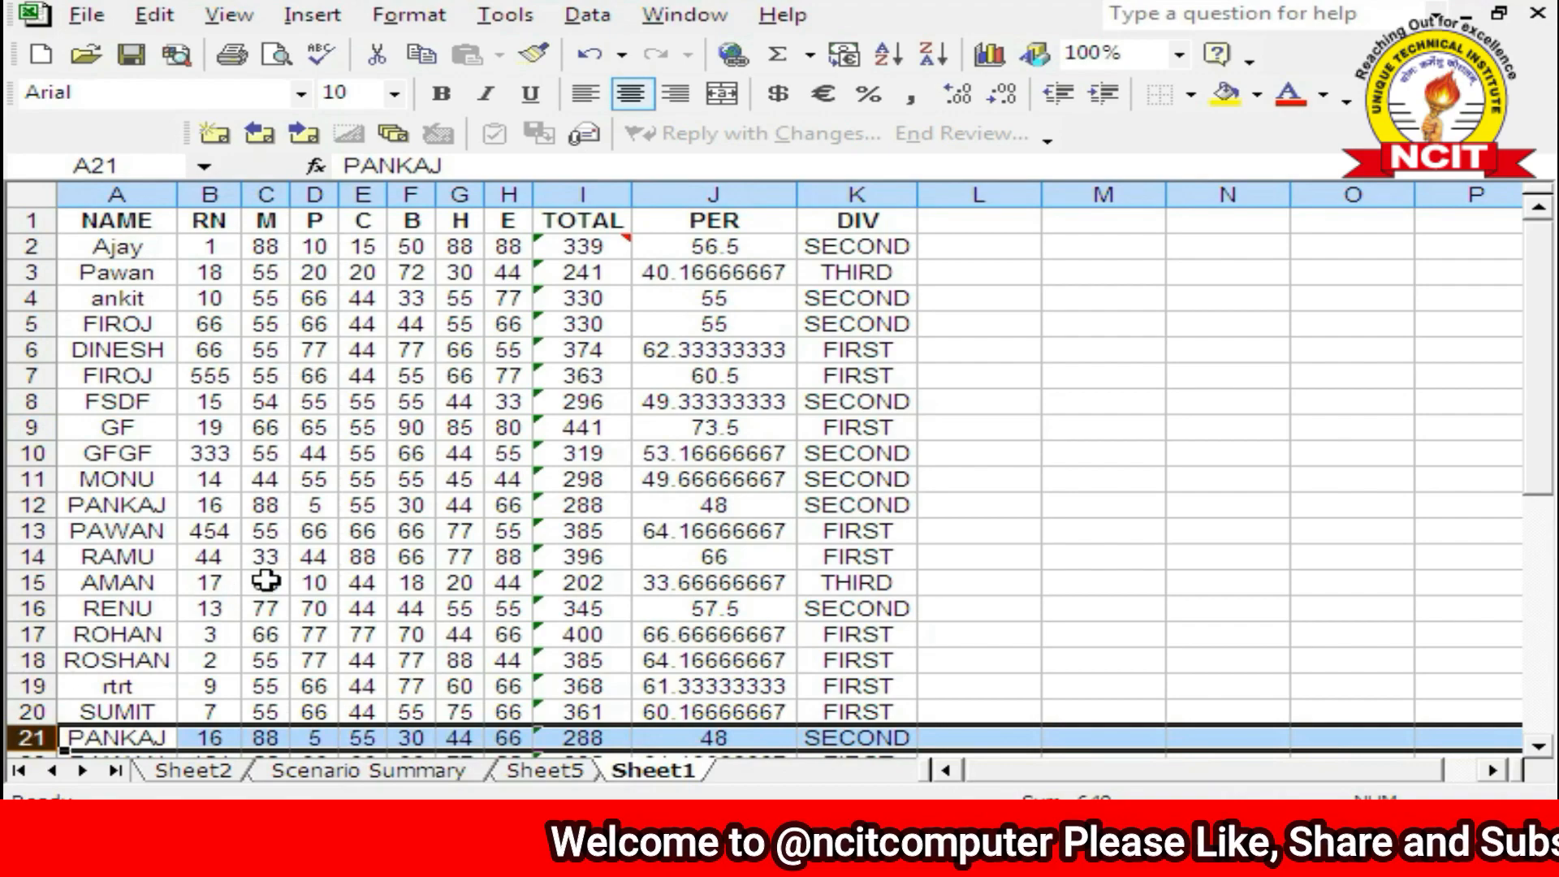
Step: Switch to the MARKSHEET.xls:3 window and select row 21 there, with rows 19 to 38 in view
{"action": "left_click", "coordinate": [536, 840]}
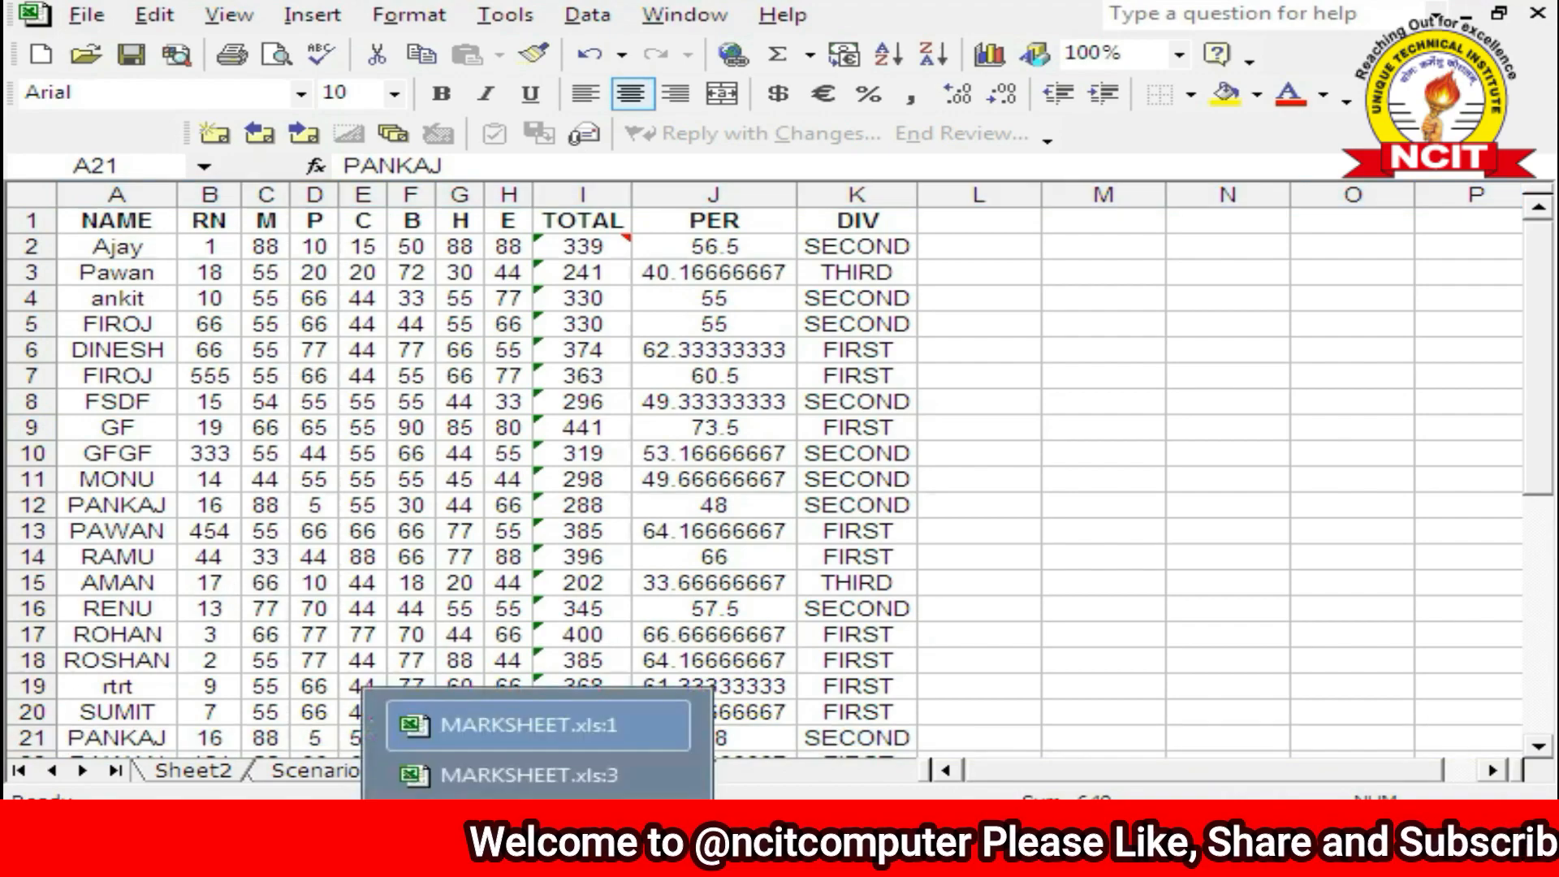
{"action": "left_click", "coordinate": [536, 773]}
{"action": "scroll", "coordinate": [393, 475], "scroll_direction": "down", "scroll_amount": 1}
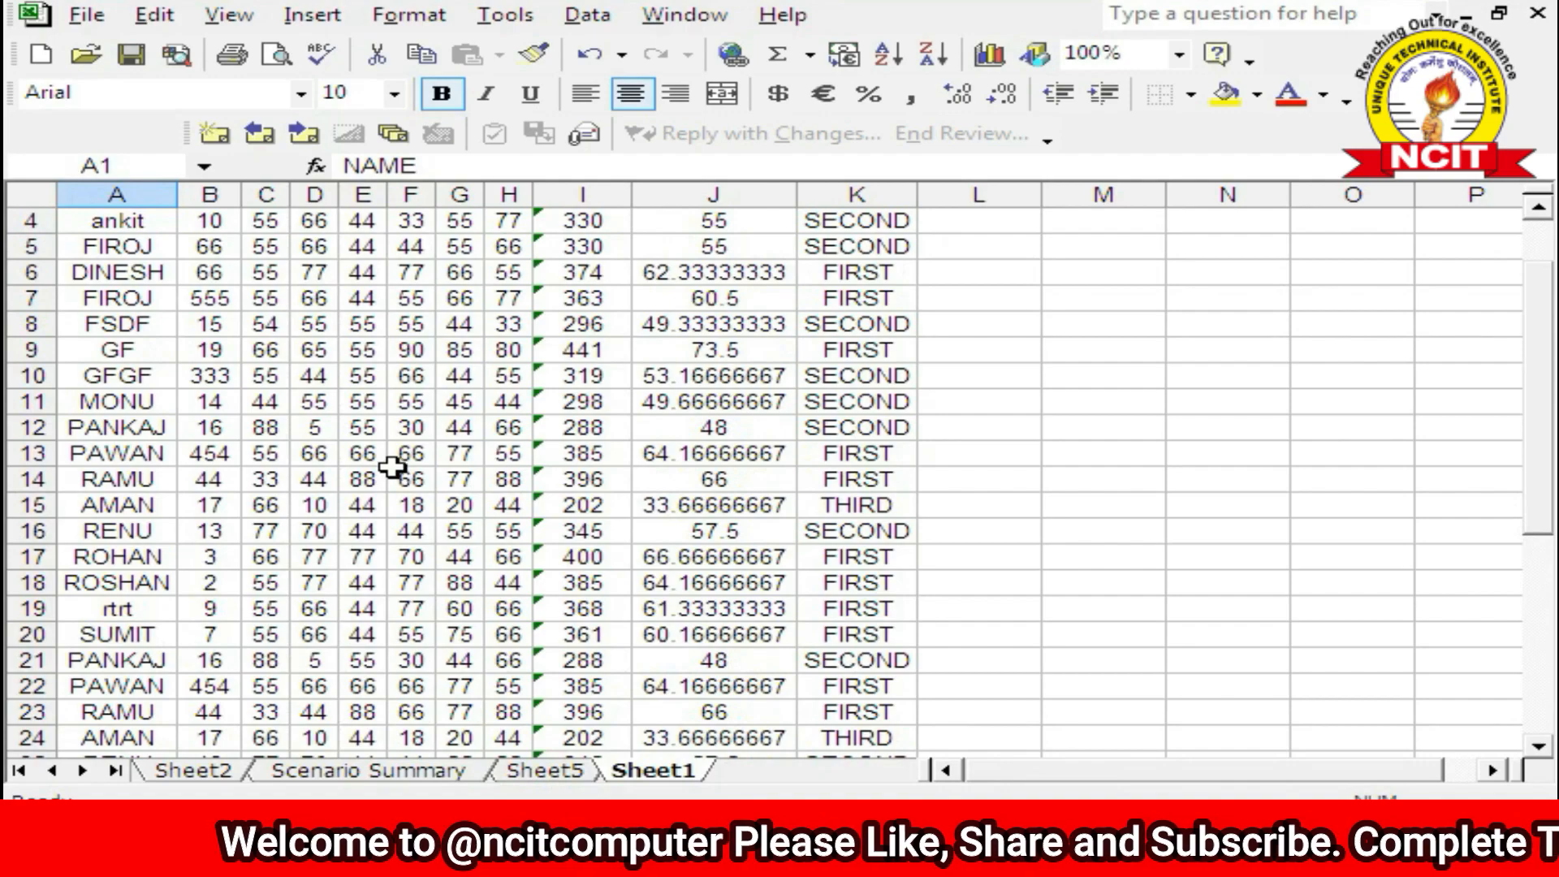
{"action": "scroll", "coordinate": [393, 475], "scroll_direction": "down", "scroll_amount": 3}
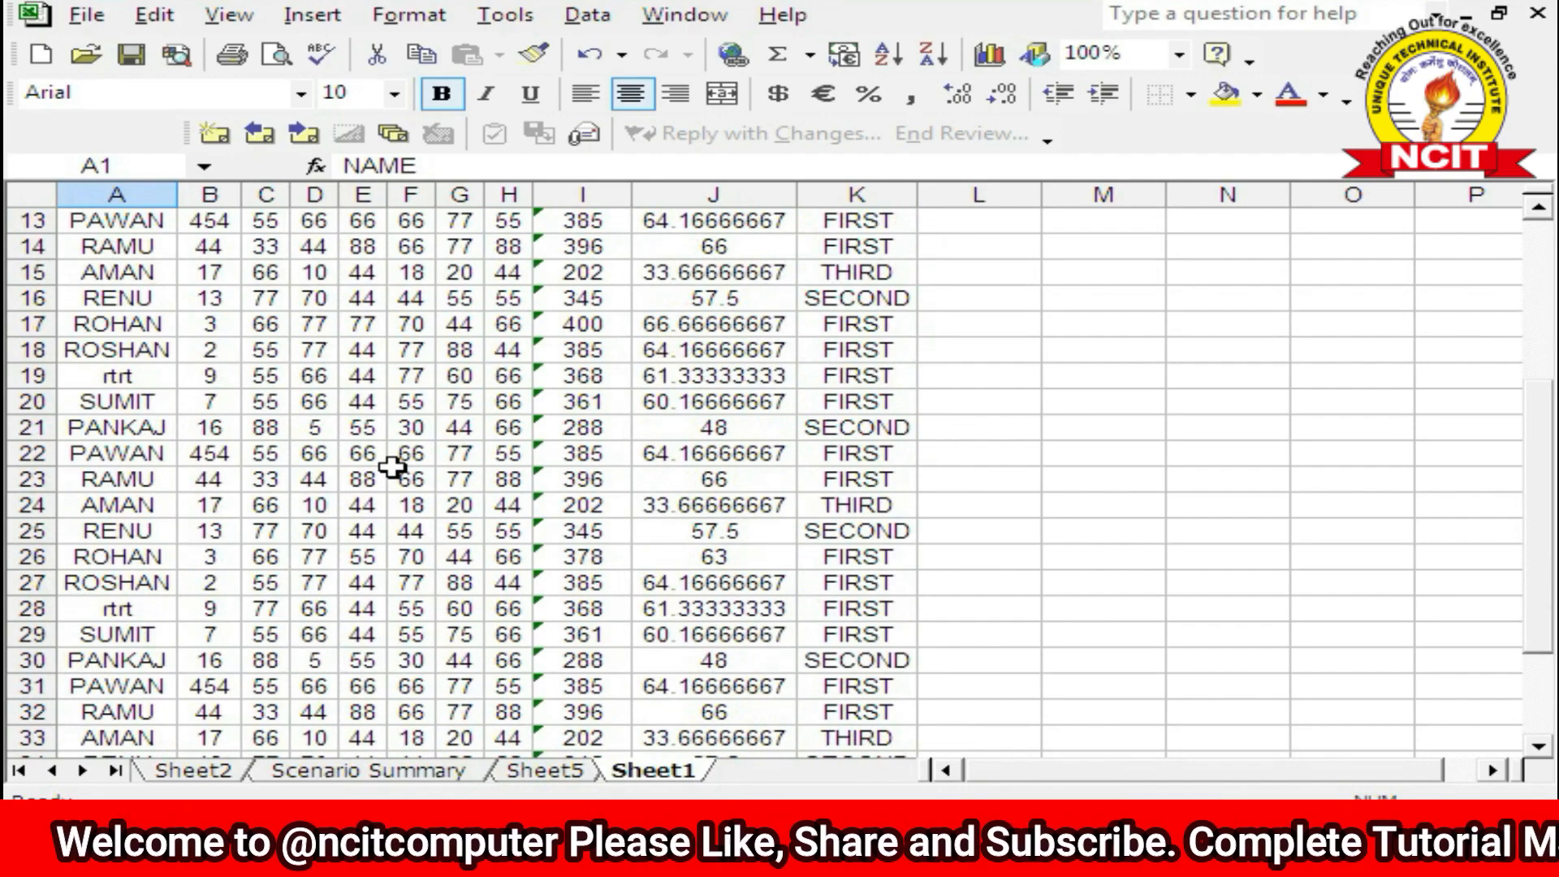
{"action": "scroll", "coordinate": [393, 467], "scroll_direction": "down", "scroll_amount": 2}
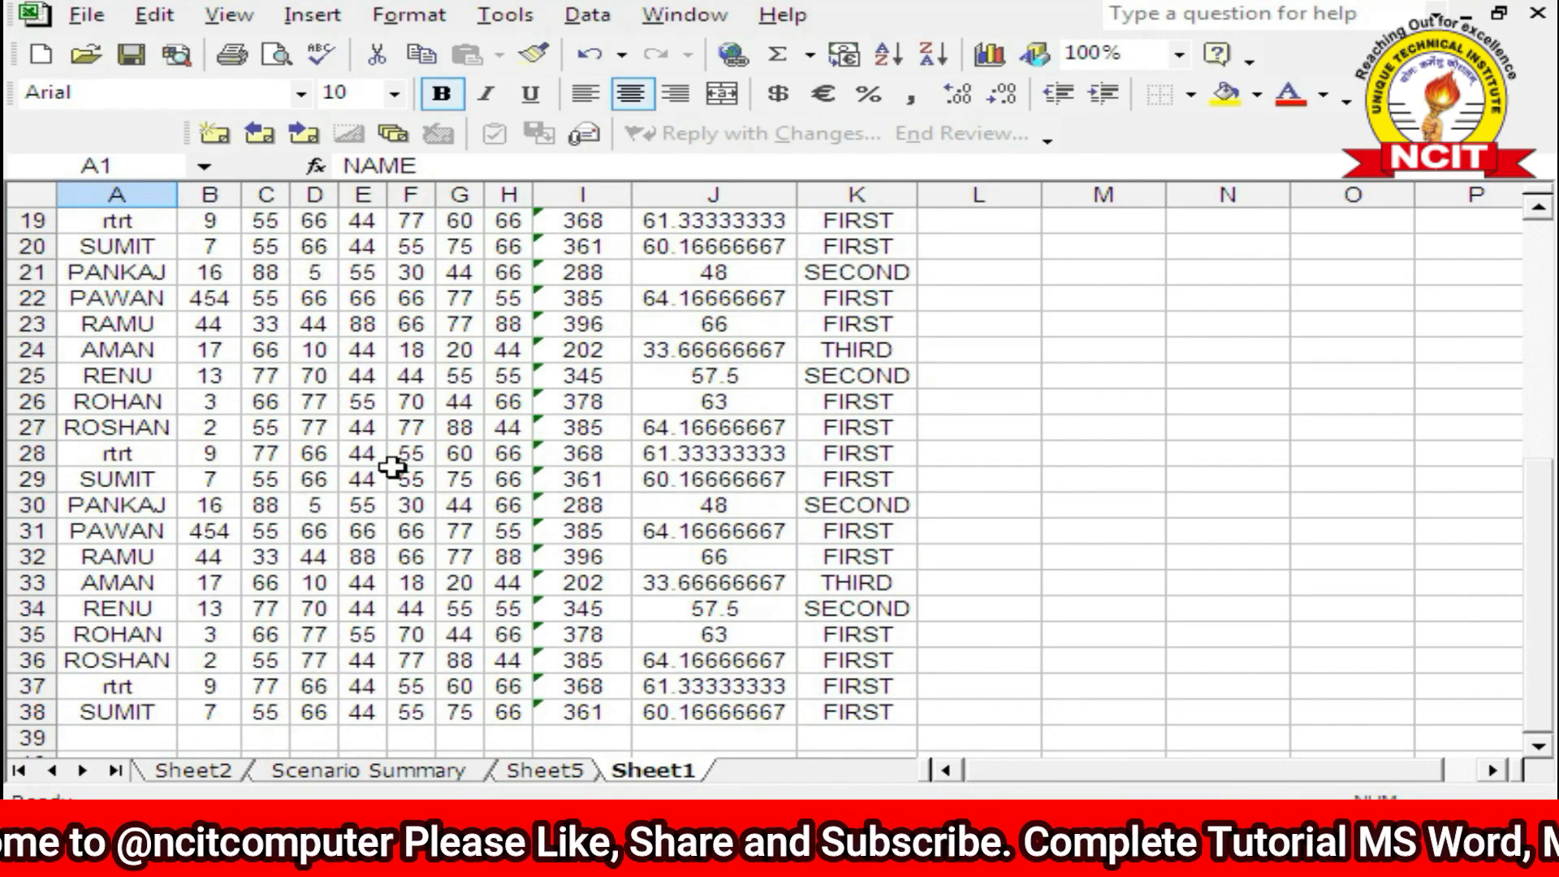
{"action": "scroll", "coordinate": [343, 434], "scroll_direction": "up", "scroll_amount": 1}
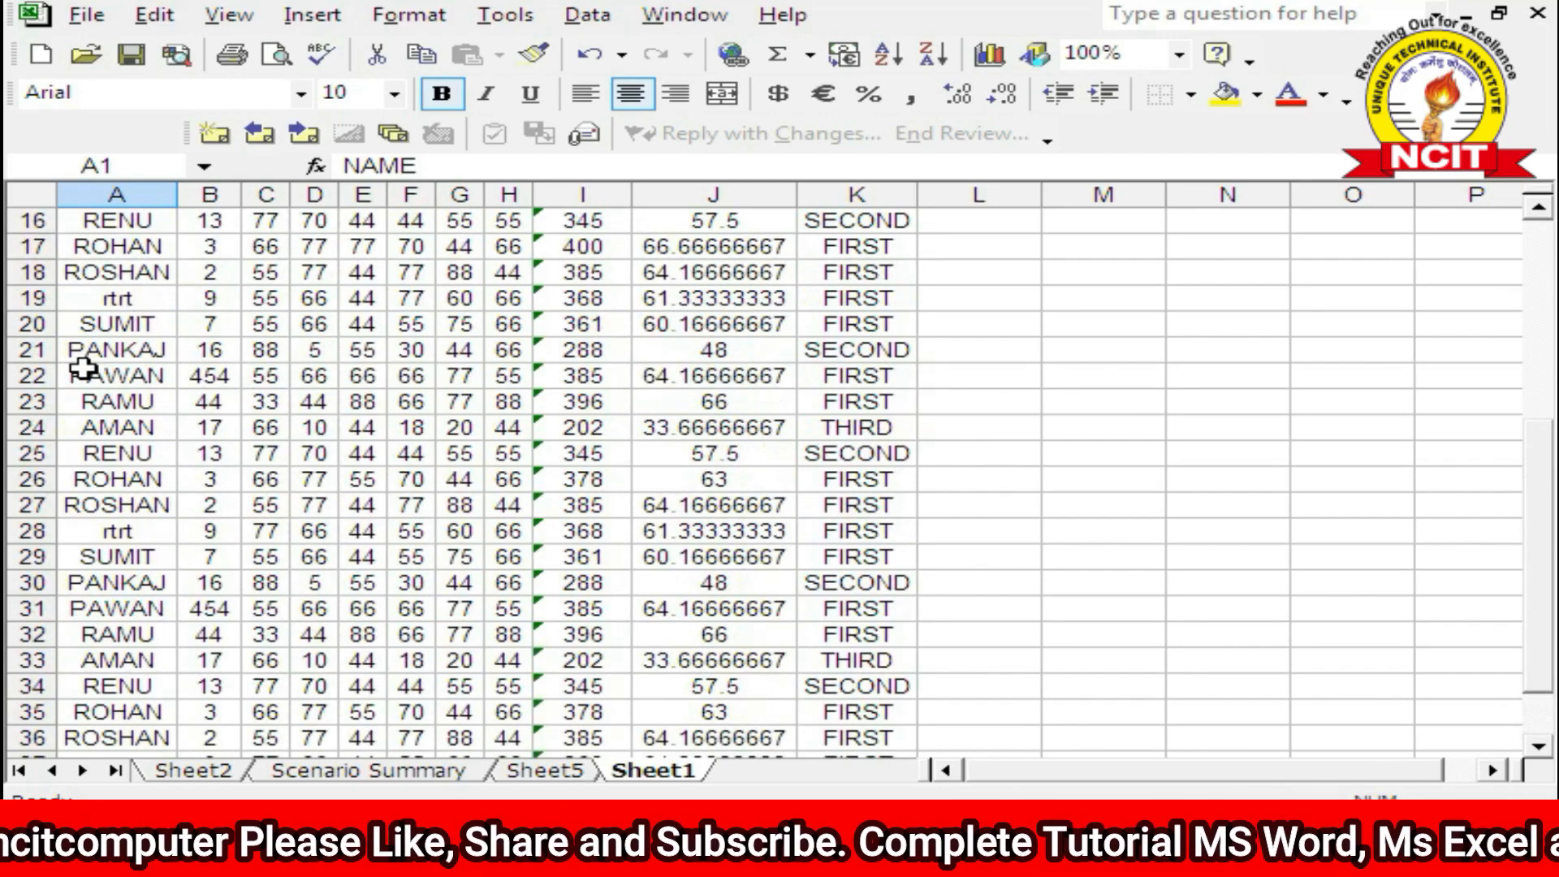
{"action": "left_click", "coordinate": [25, 349]}
{"action": "scroll", "coordinate": [102, 438], "scroll_direction": "down", "scroll_amount": 1}
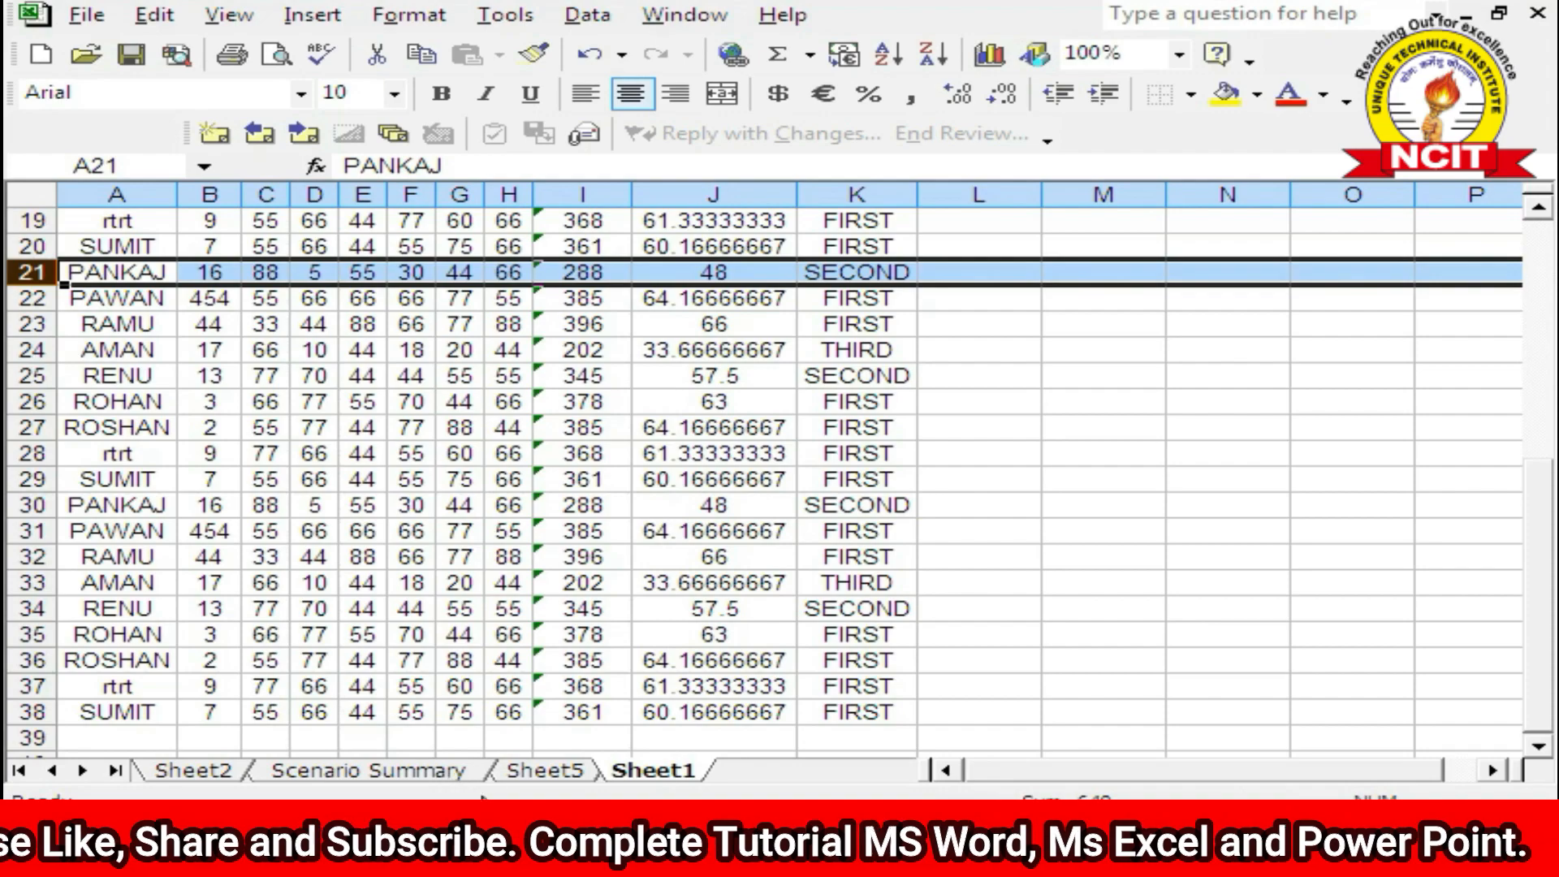
Step: Compare row 21 in the MARKSHEET.xls:1 and MARKSHEET.xls:3 windows, and select cell A21 in MARKSHEET.xls:3
{"action": "left_click", "coordinate": [538, 846]}
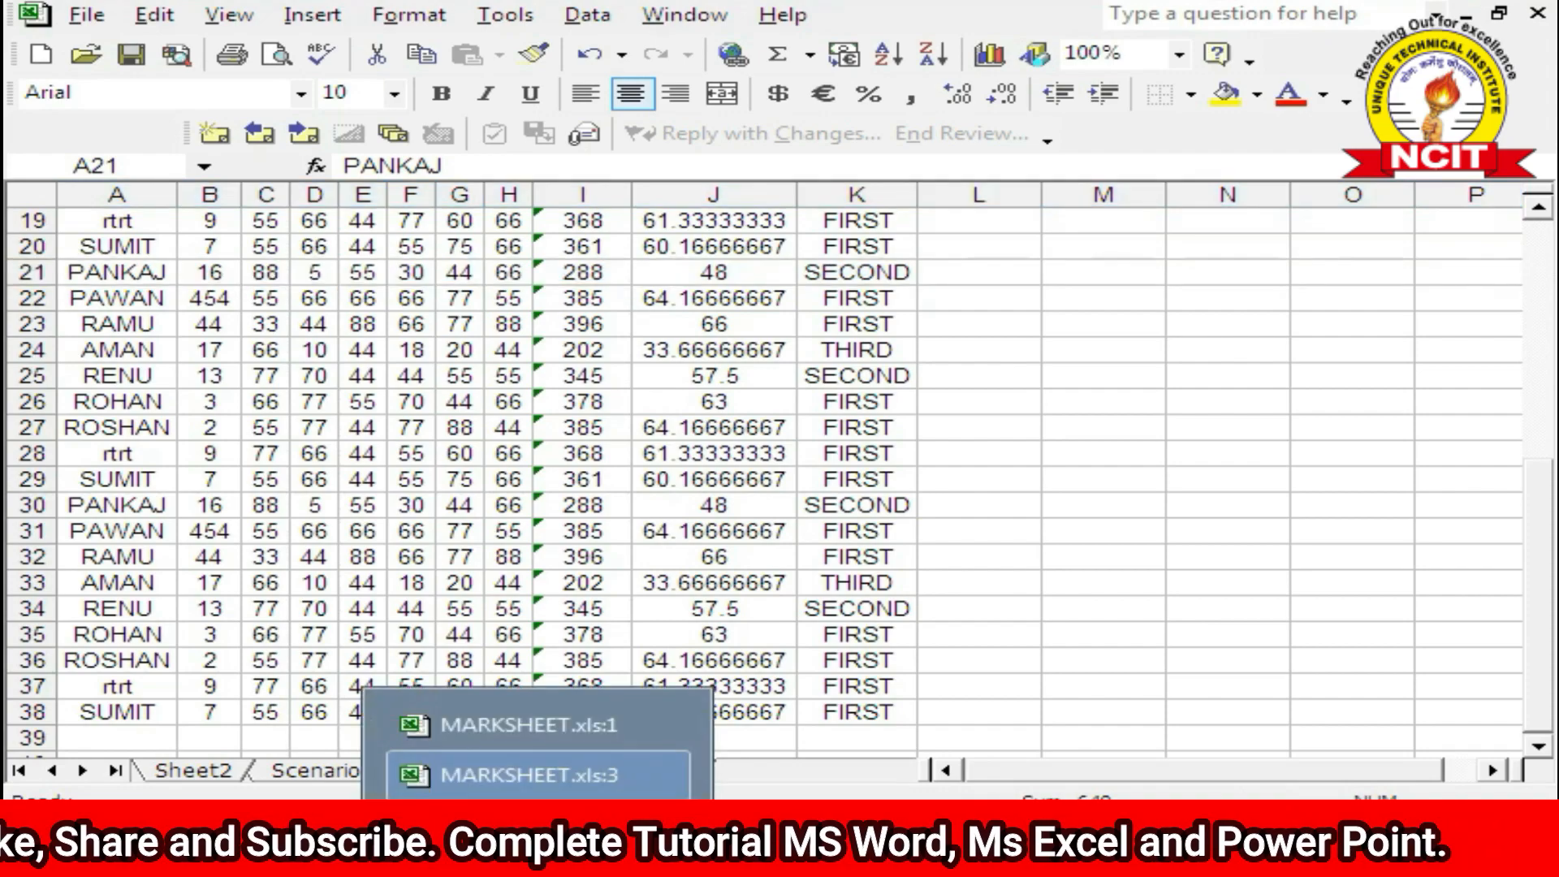
{"action": "left_click", "coordinate": [493, 725]}
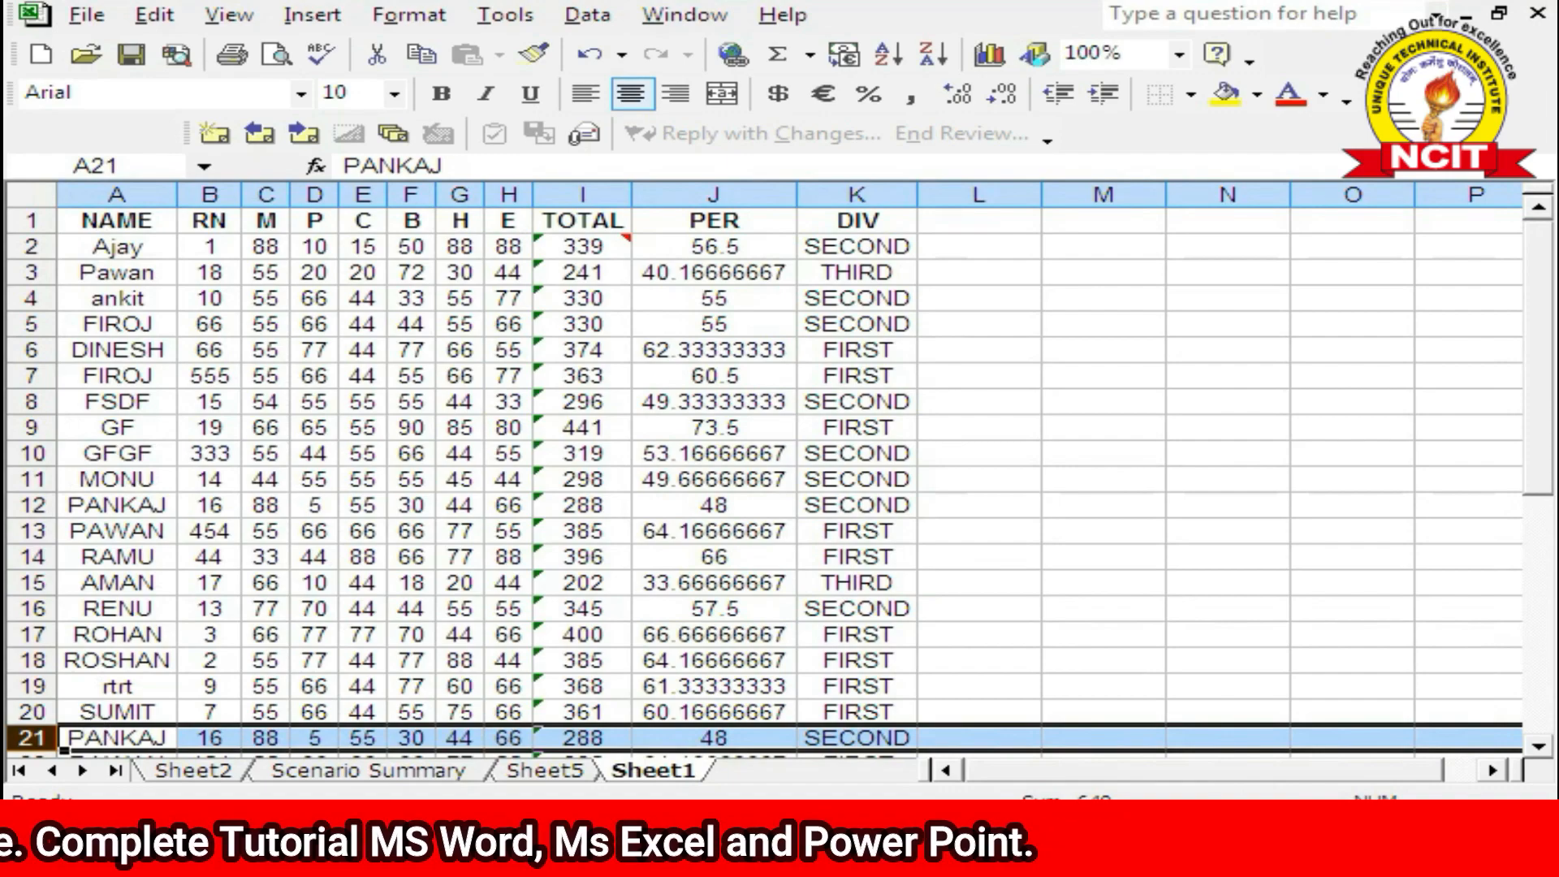
{"action": "left_click", "coordinate": [524, 847]}
{"action": "left_click", "coordinate": [513, 783]}
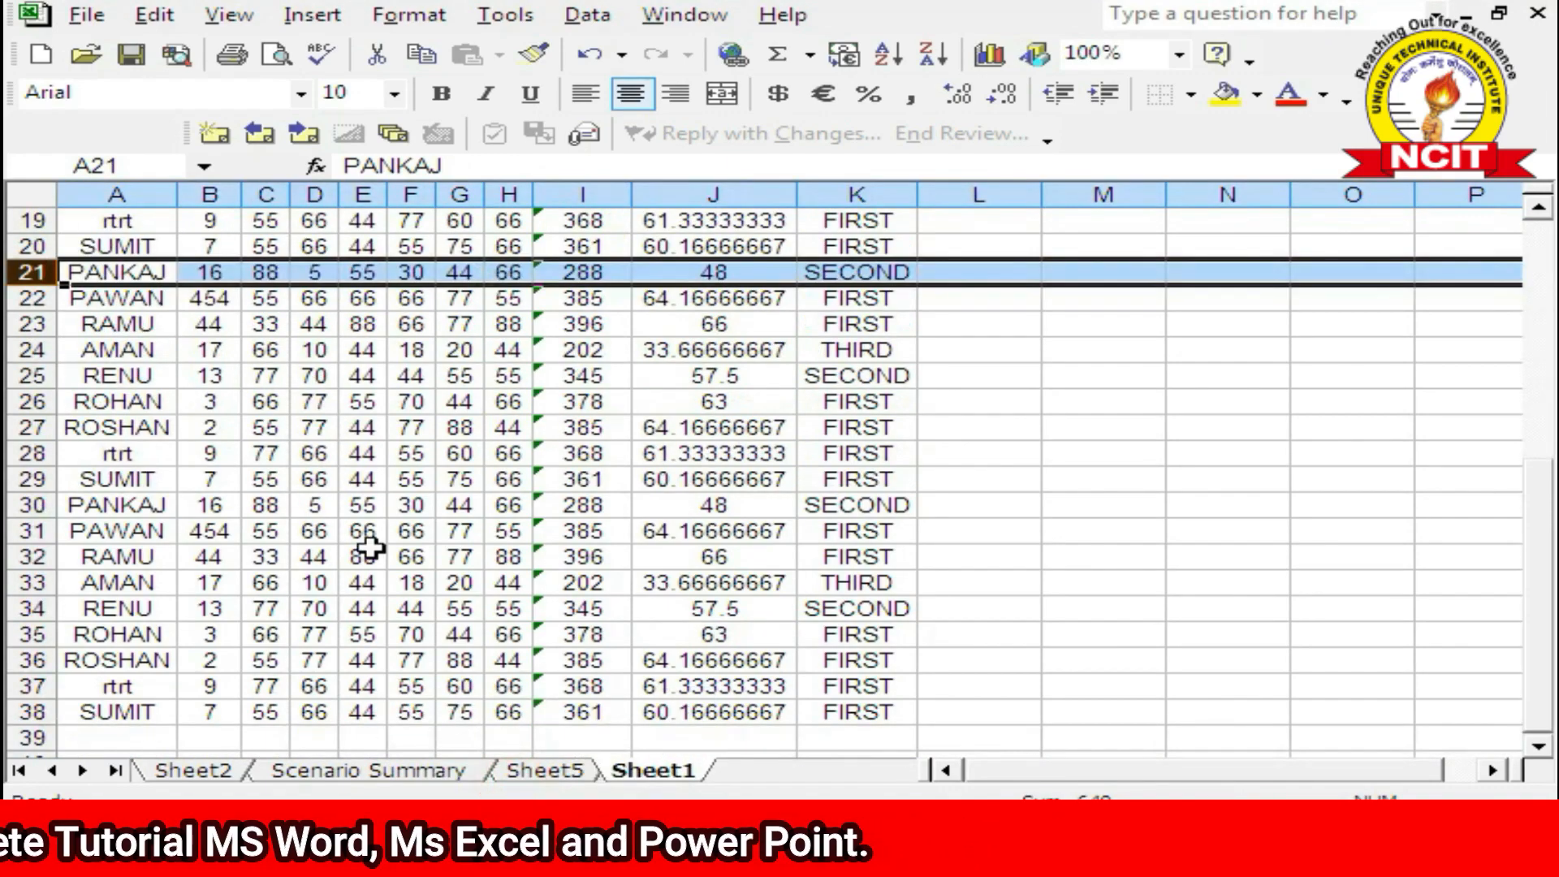
{"action": "left_click", "coordinate": [97, 272]}
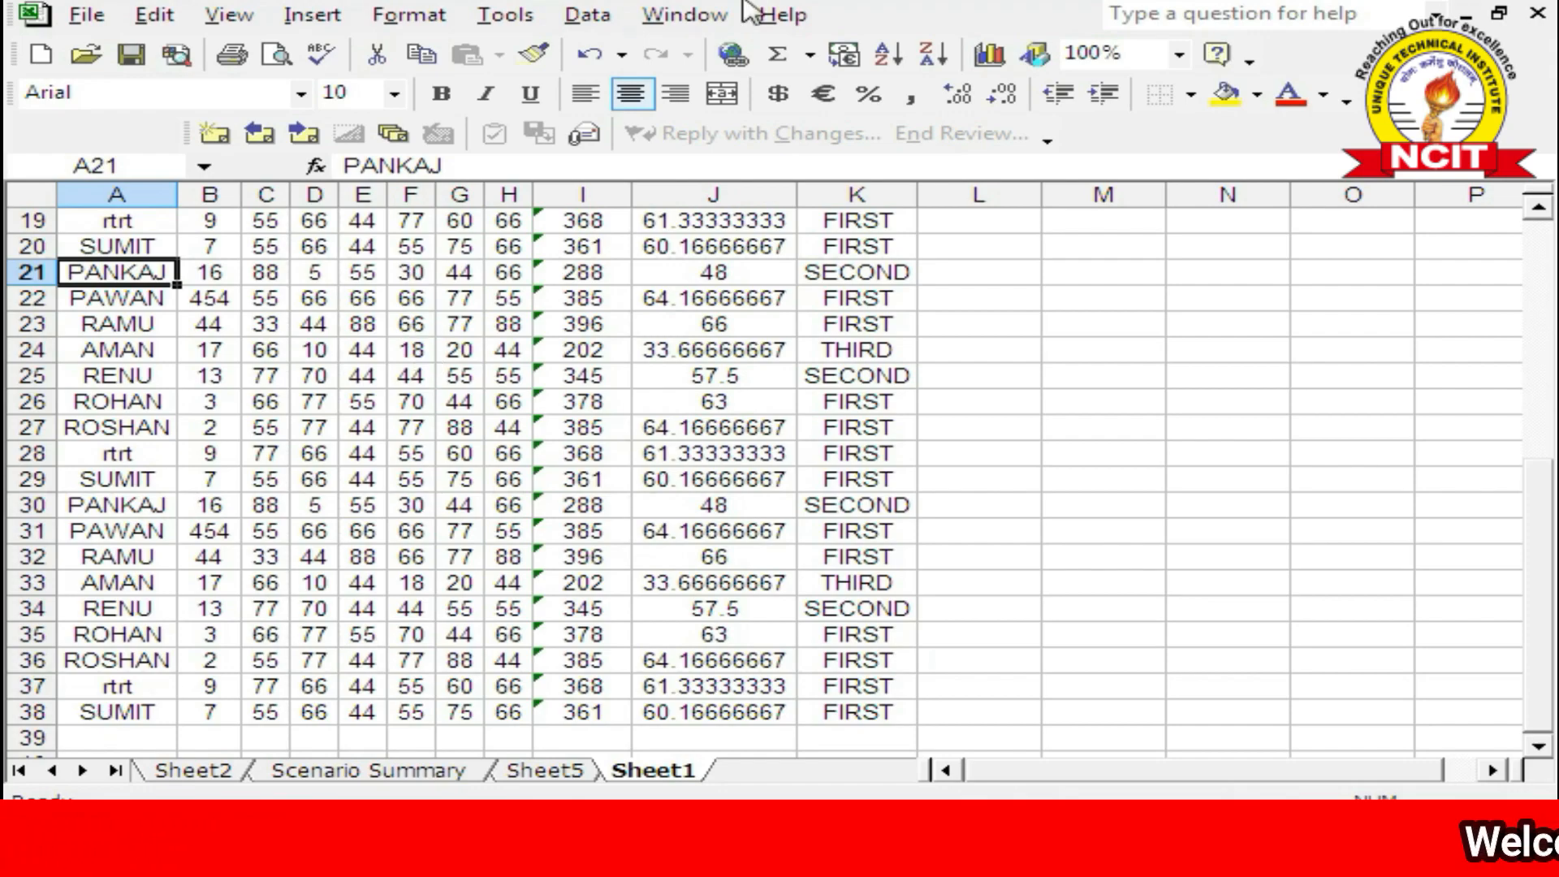
Step: Select cell F21, check the records in the MARKSHEET.xls:1 window, and return to MARKSHEET.xls:3 to select cell I24
{"action": "left_click", "coordinate": [720, 18]}
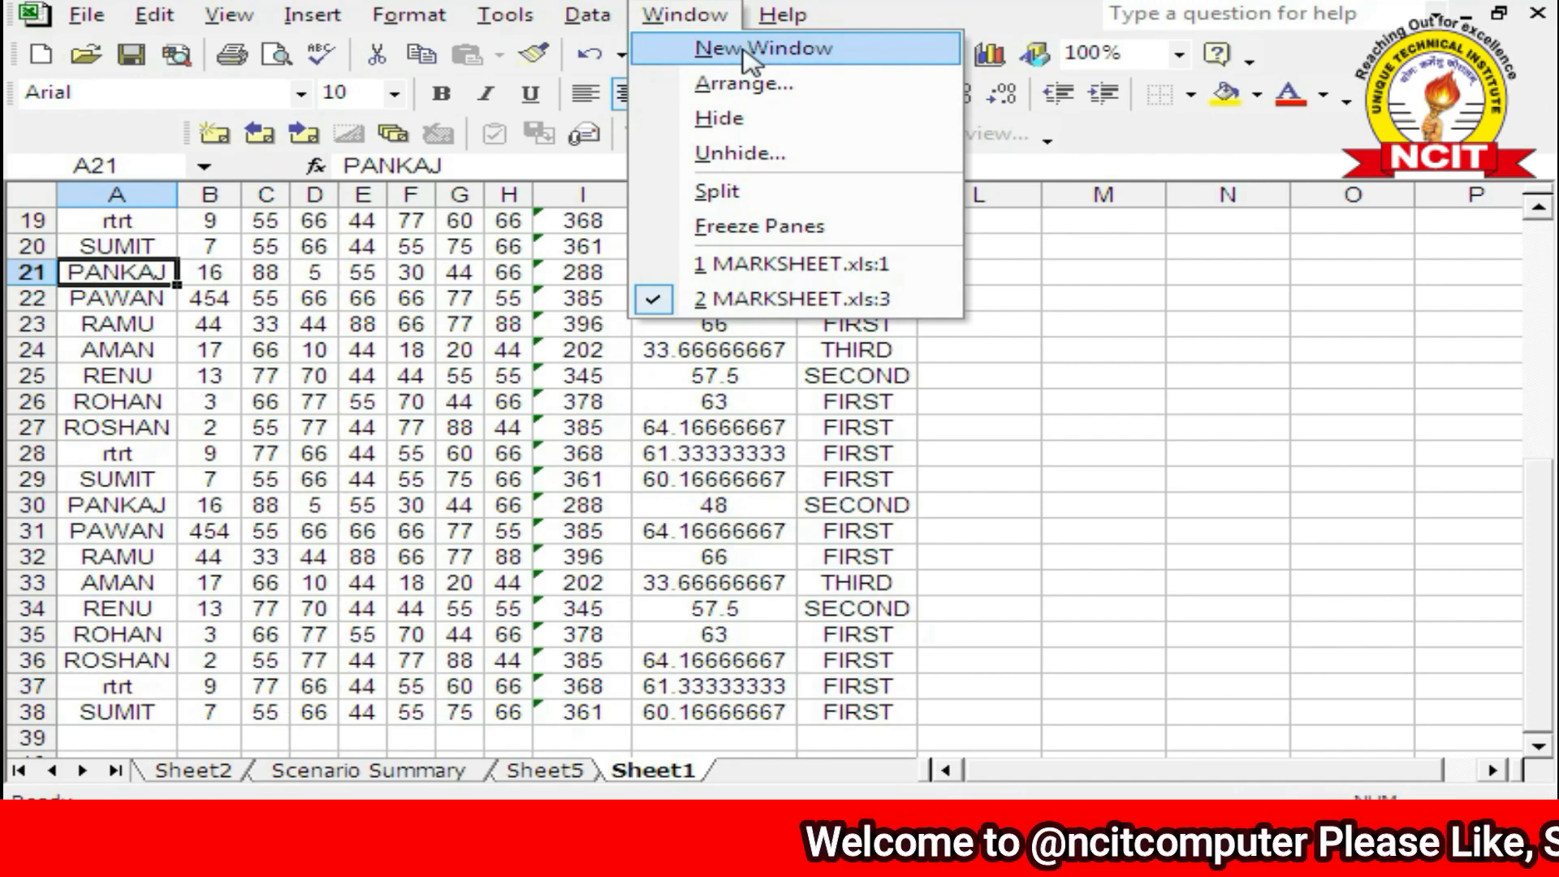
{"action": "left_click", "coordinate": [410, 273]}
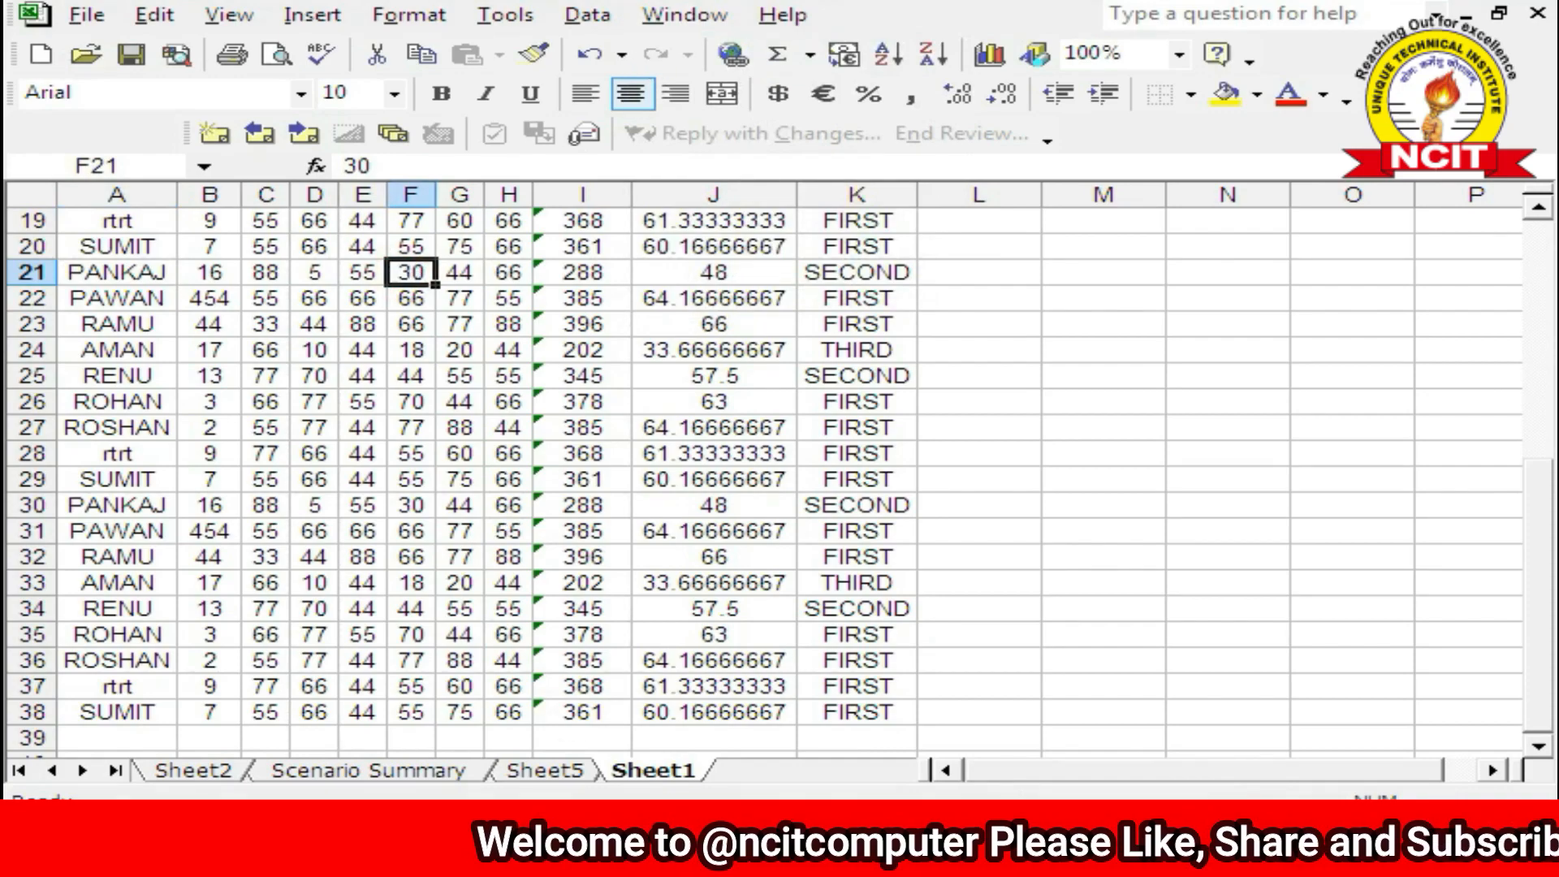
{"action": "mouse_move", "coordinate": [573, 849]}
{"action": "left_click", "coordinate": [582, 730]}
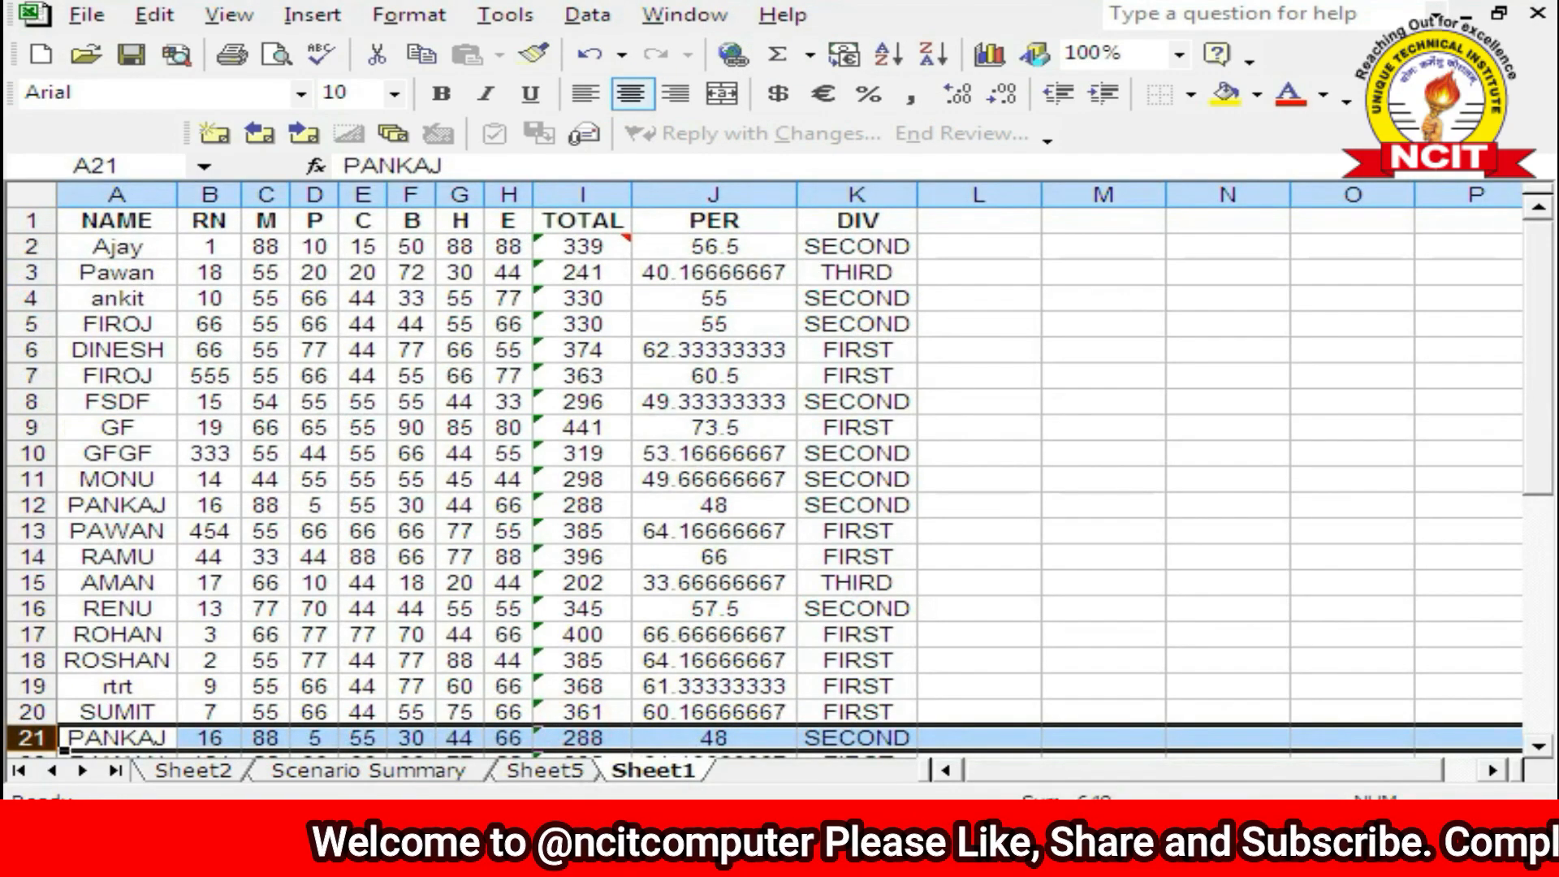
{"action": "left_click", "coordinate": [572, 848]}
{"action": "left_click", "coordinate": [536, 767]}
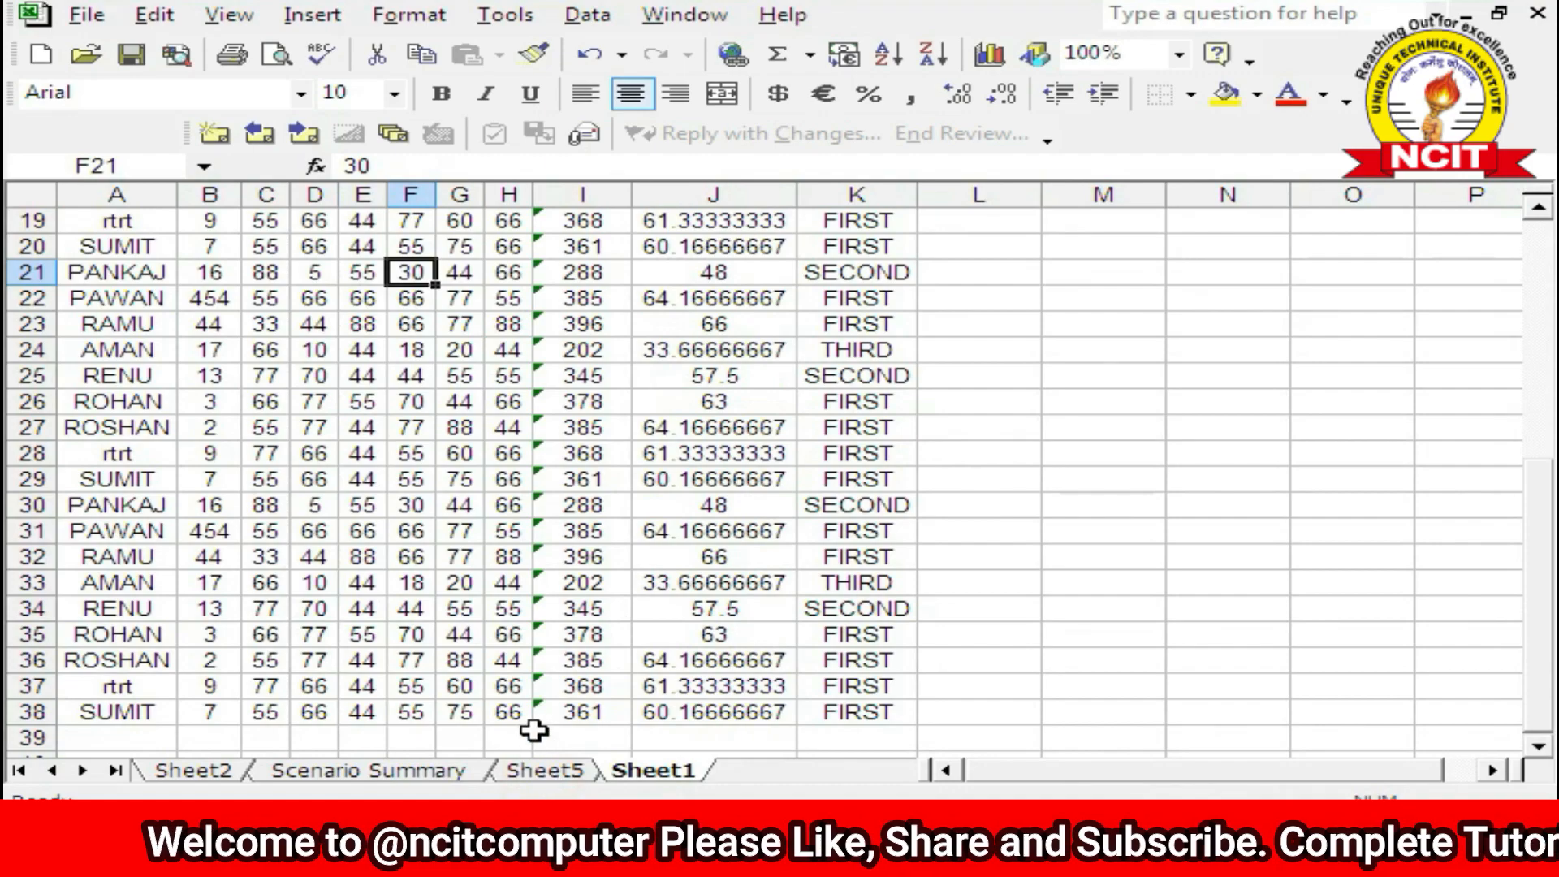
{"action": "left_click", "coordinate": [564, 355]}
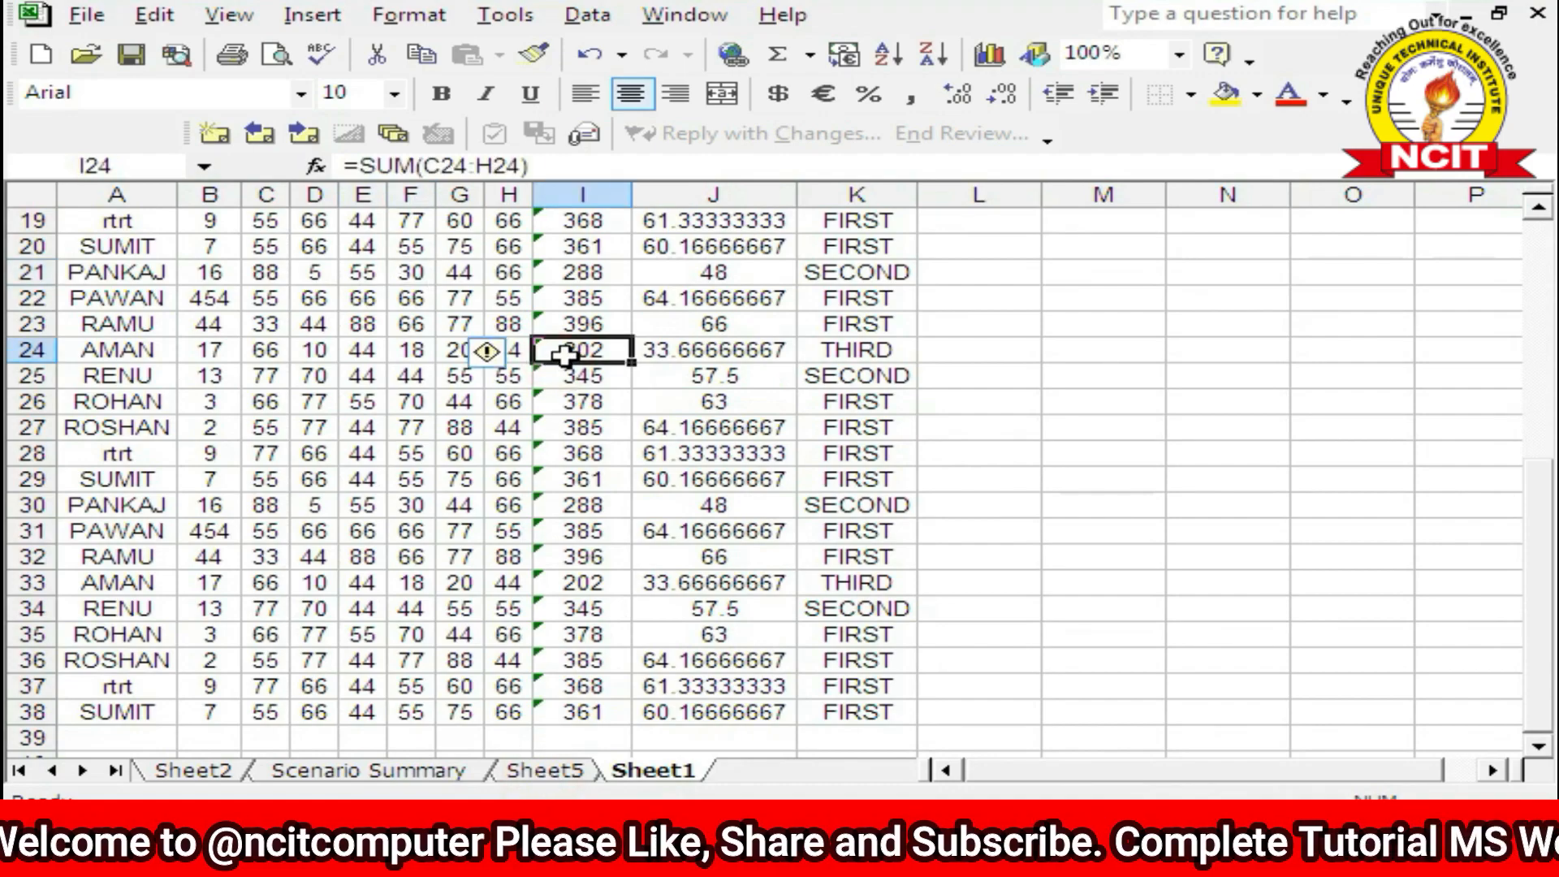
Step: Arrange the open MARKSHEET windows with the Tiled option
{"action": "left_click", "coordinate": [684, 15]}
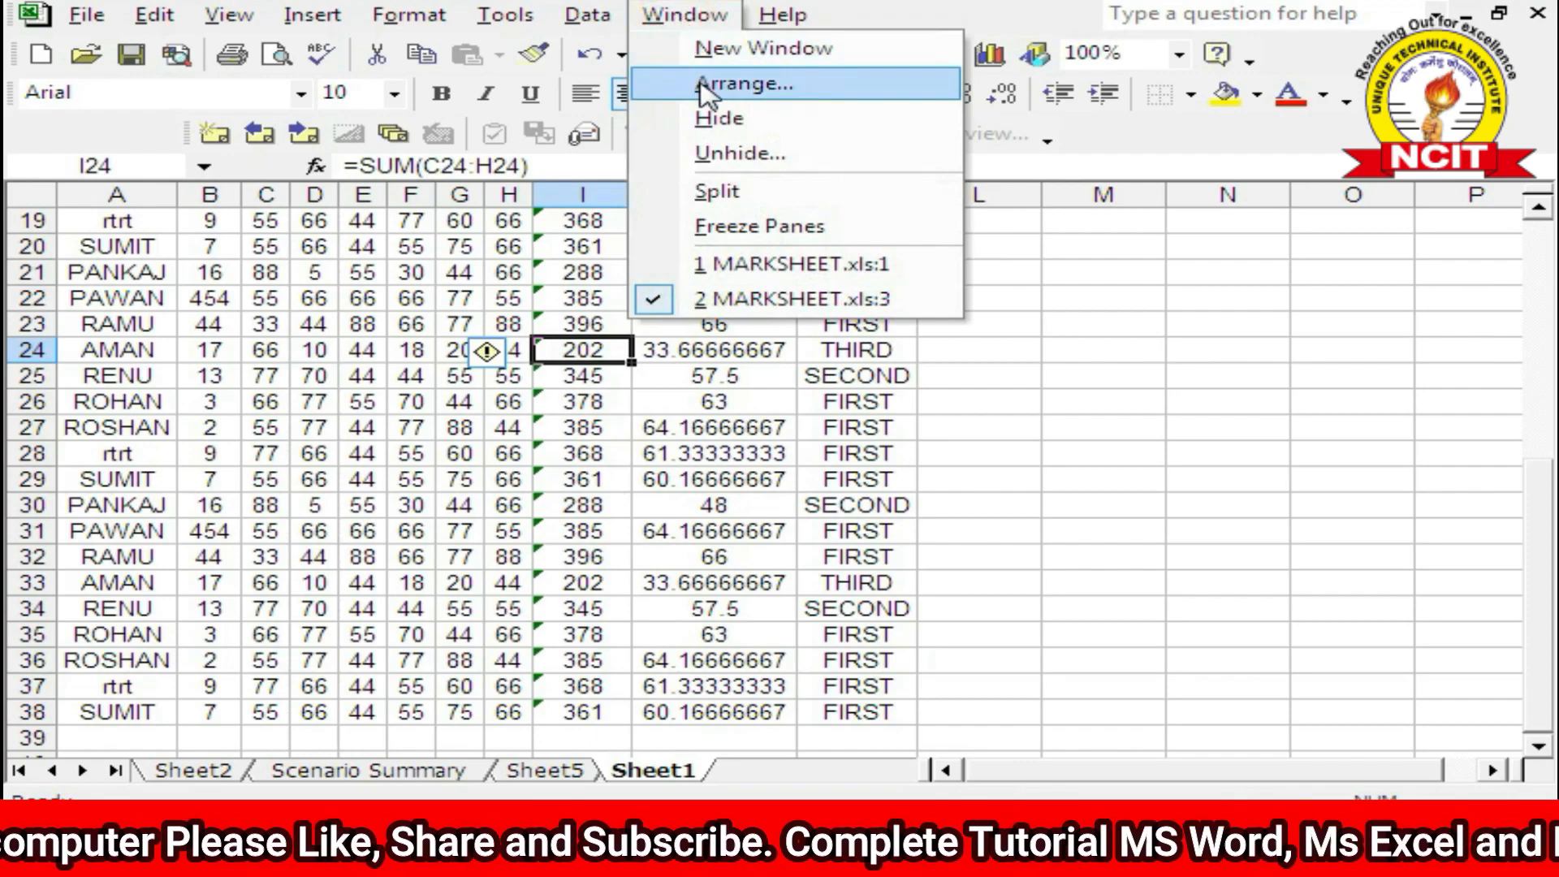
{"action": "left_click", "coordinate": [703, 83]}
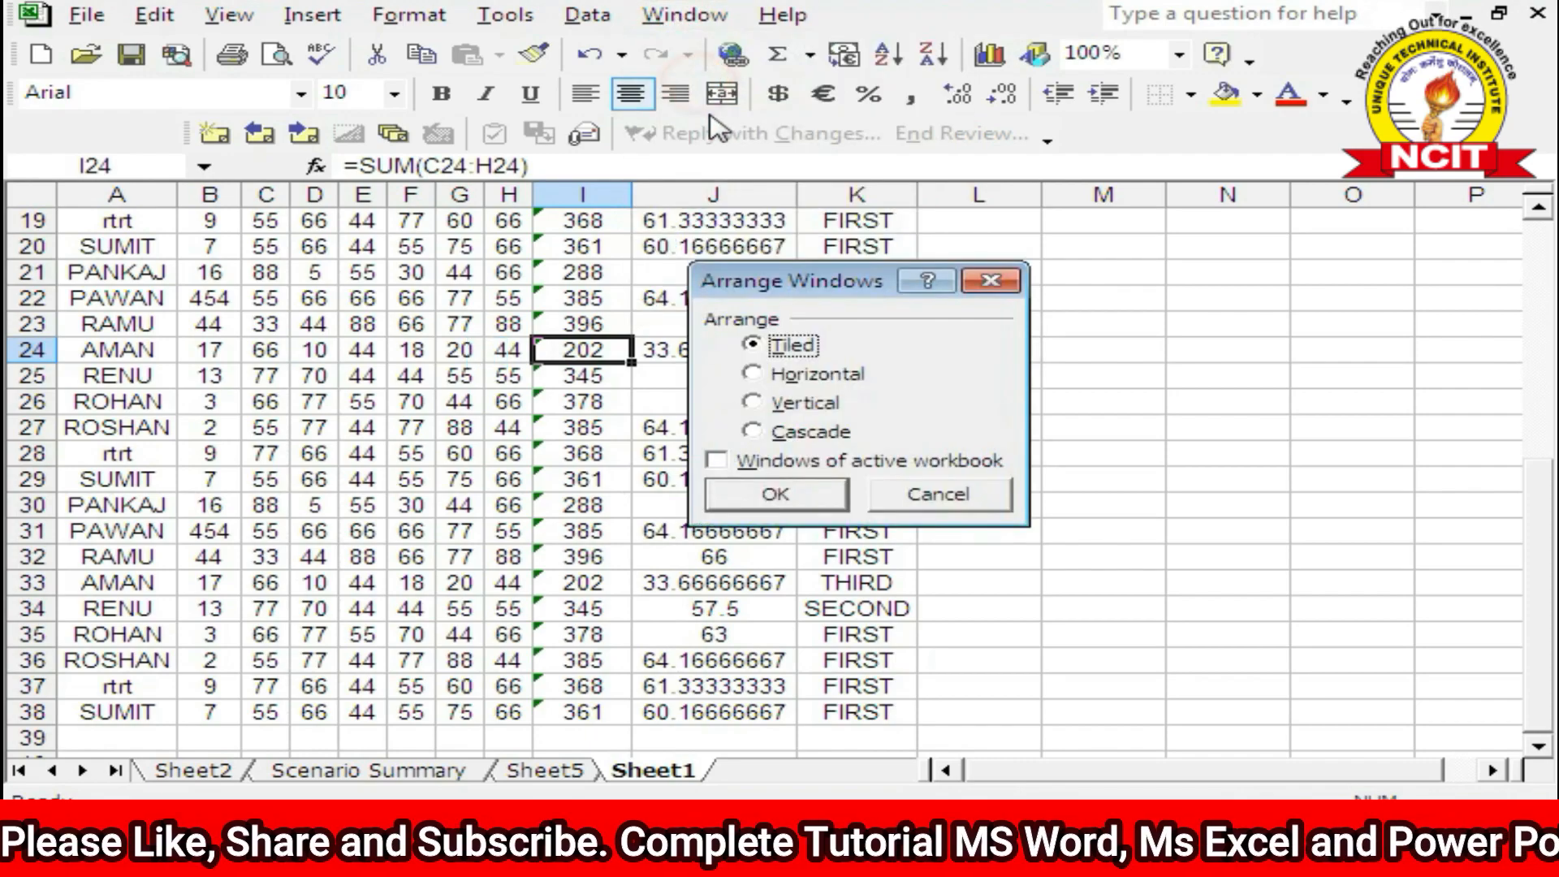
{"action": "left_click_drag", "start_coordinate": [732, 270], "coordinate": [590, 272]}
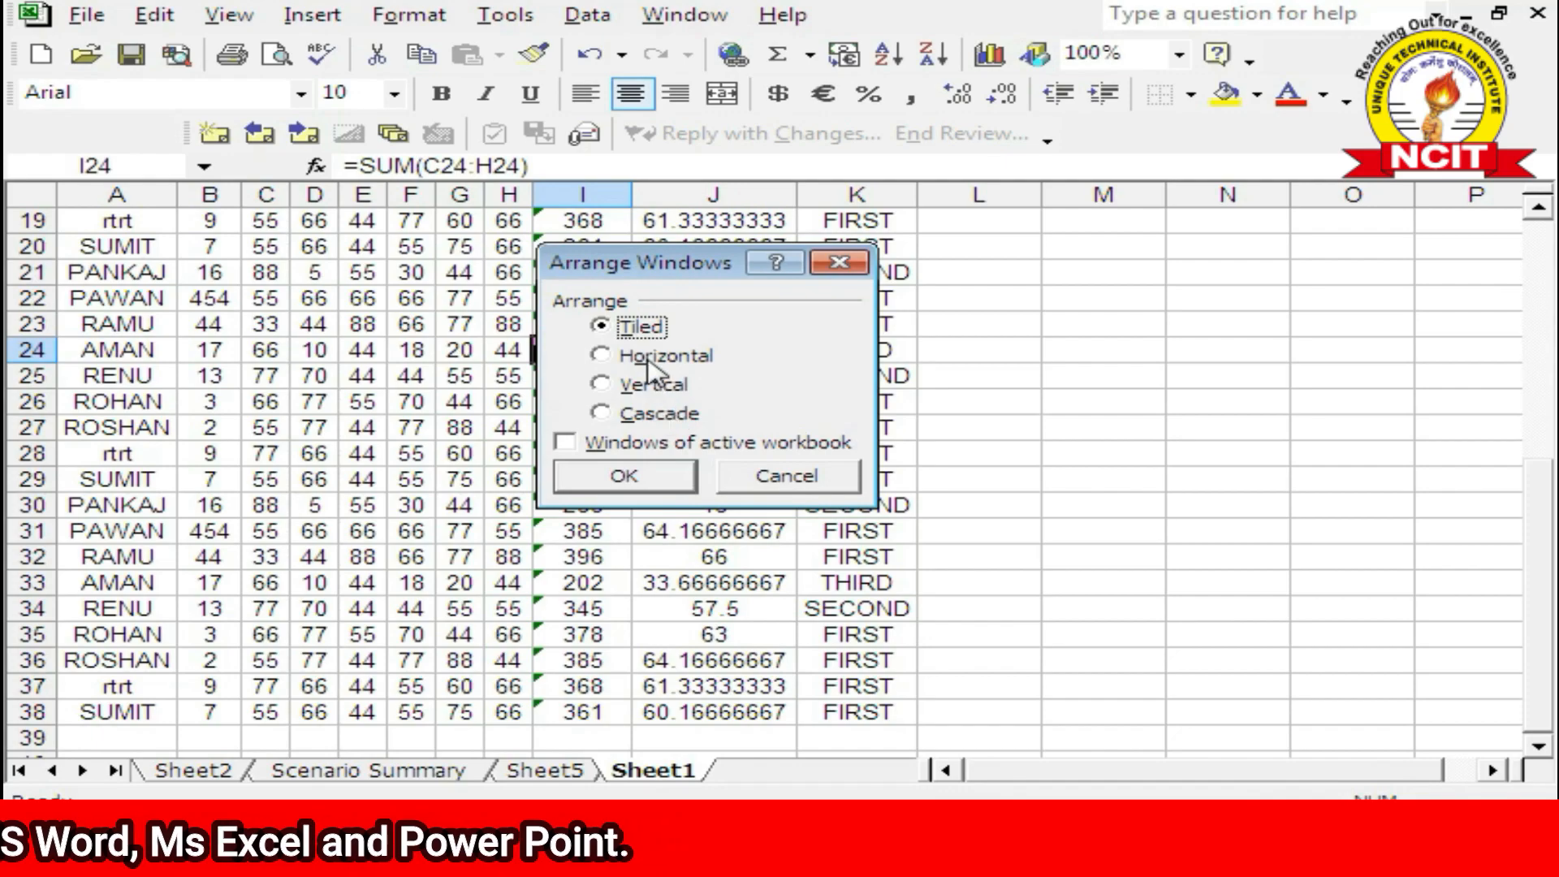
{"action": "left_click", "coordinate": [659, 476]}
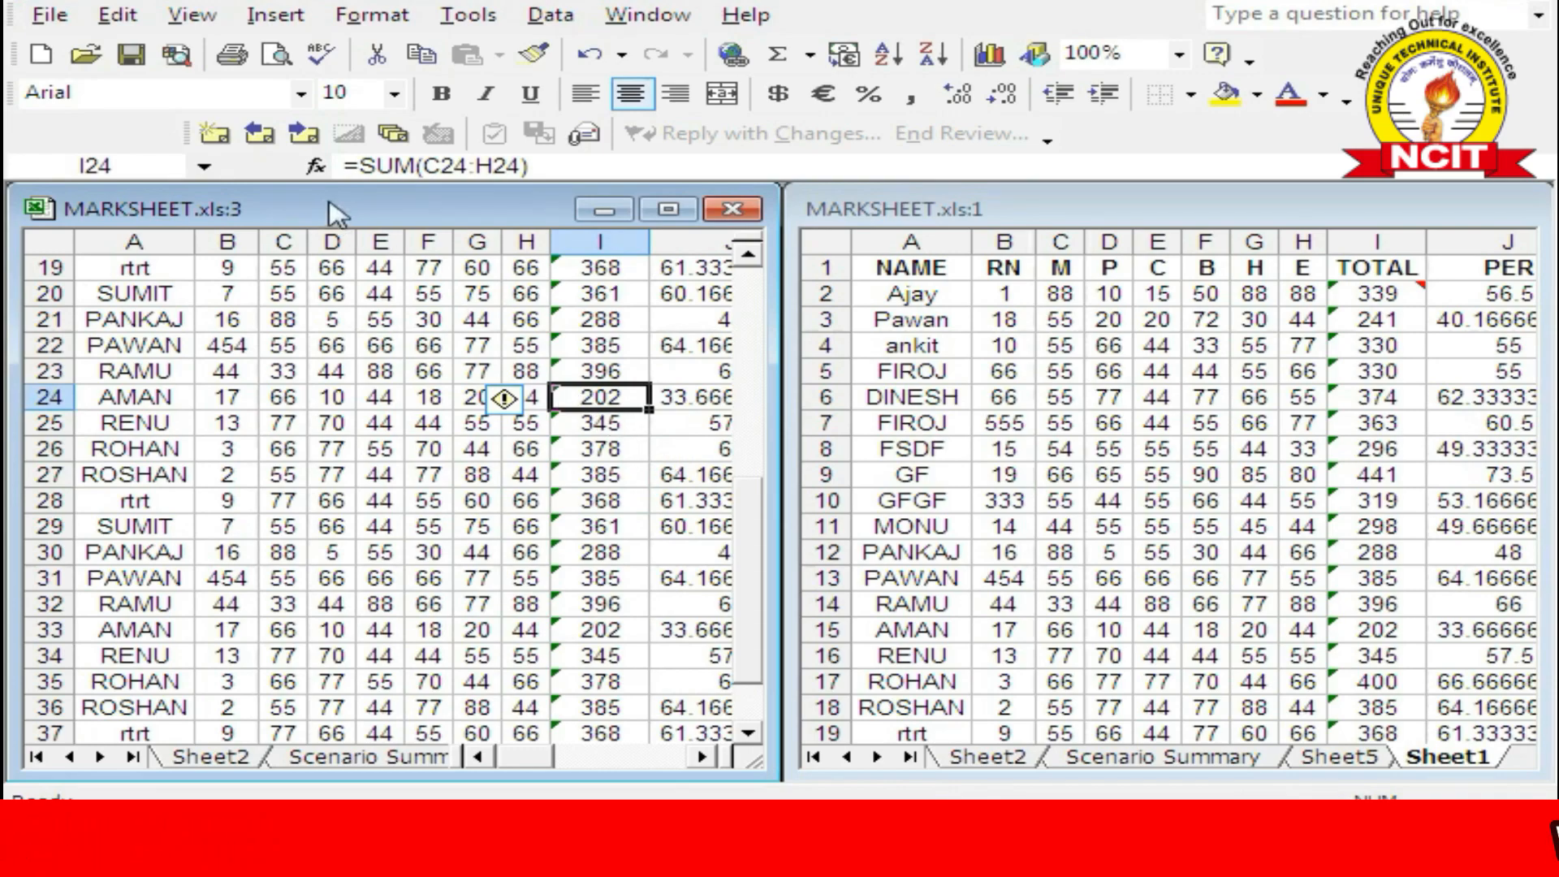
Step: Swap the tiled windows so MARKSHEET.xls:1 precedes MARKSHEET.xls:3, select A19 in MARKSHEET.xls:1, and return to MARKSHEET.xls:3
{"action": "left_click_drag", "start_coordinate": [333, 211], "coordinate": [1199, 339]}
{"action": "left_click_drag", "start_coordinate": [1109, 213], "coordinate": [341, 205]}
{"action": "left_click_drag", "start_coordinate": [1107, 348], "coordinate": [1011, 209]}
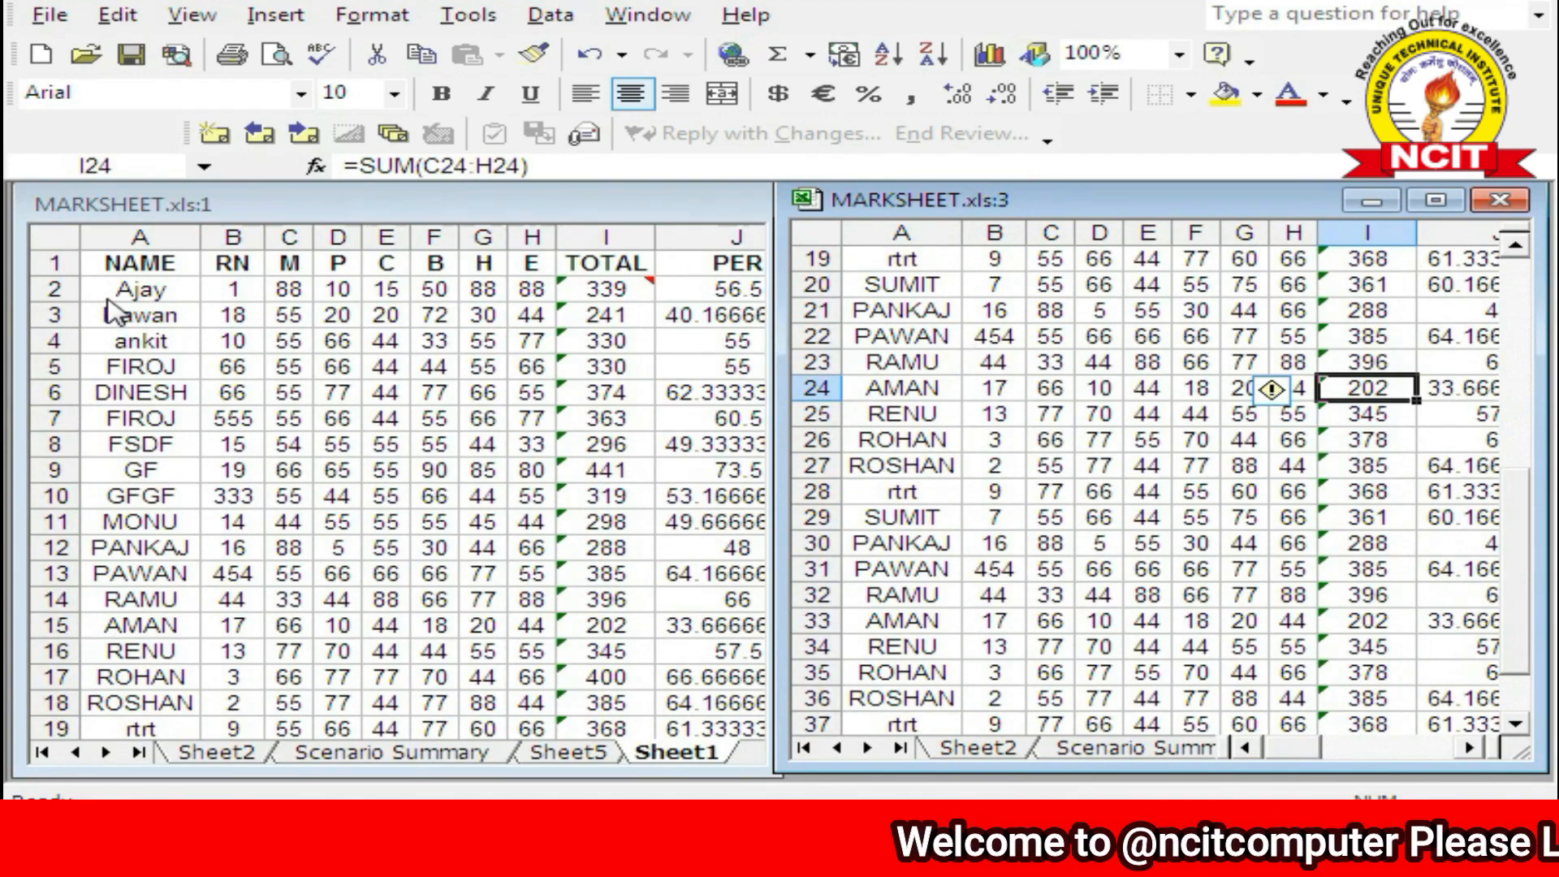
{"action": "left_click", "coordinate": [117, 729]}
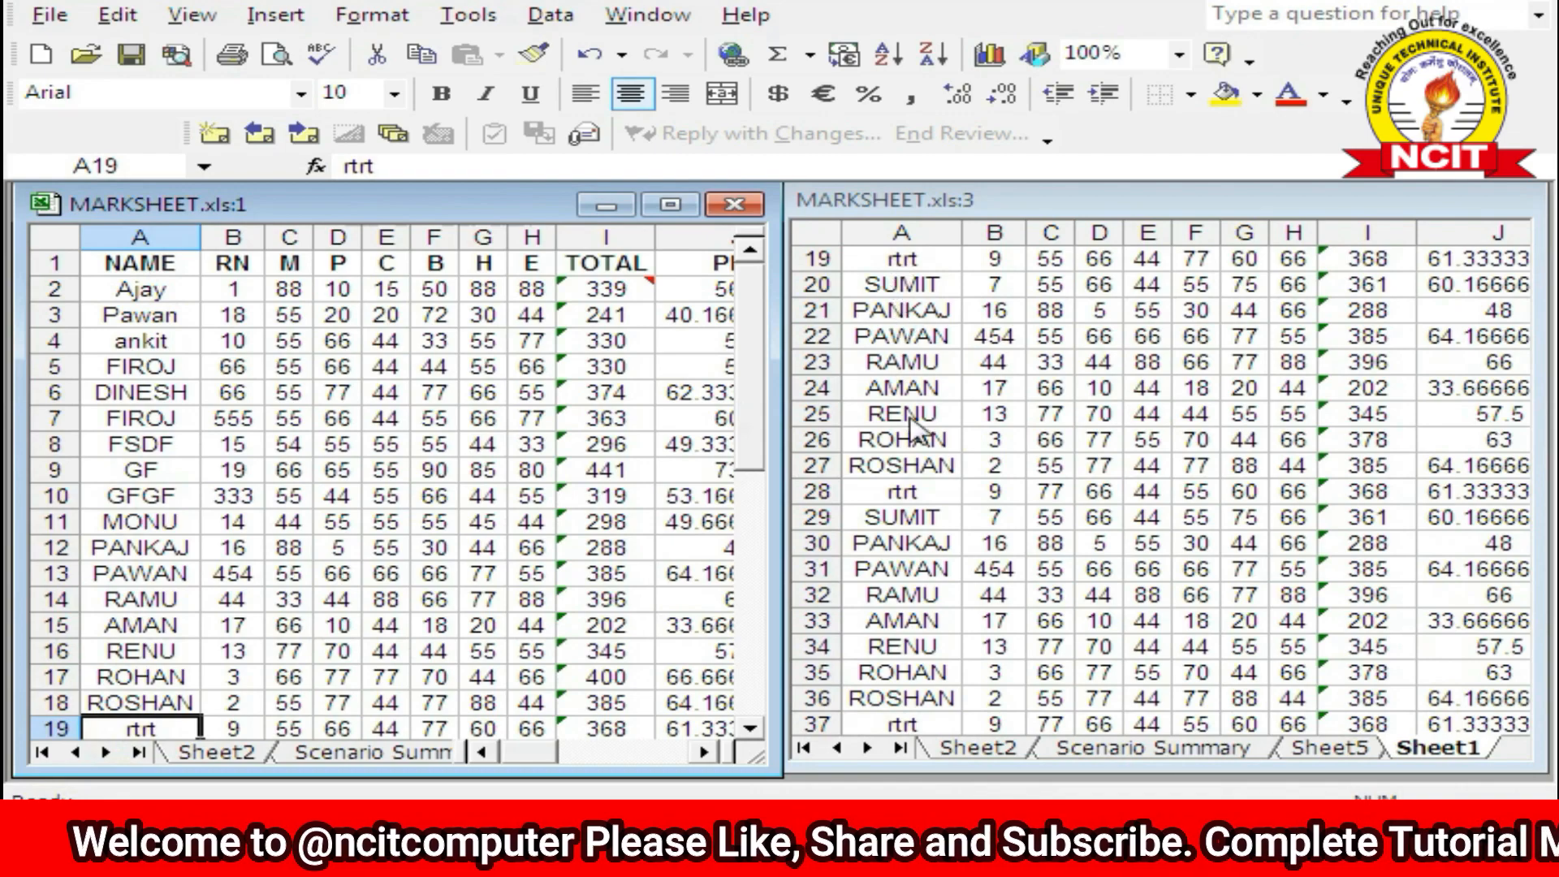
{"action": "left_click", "coordinate": [934, 729]}
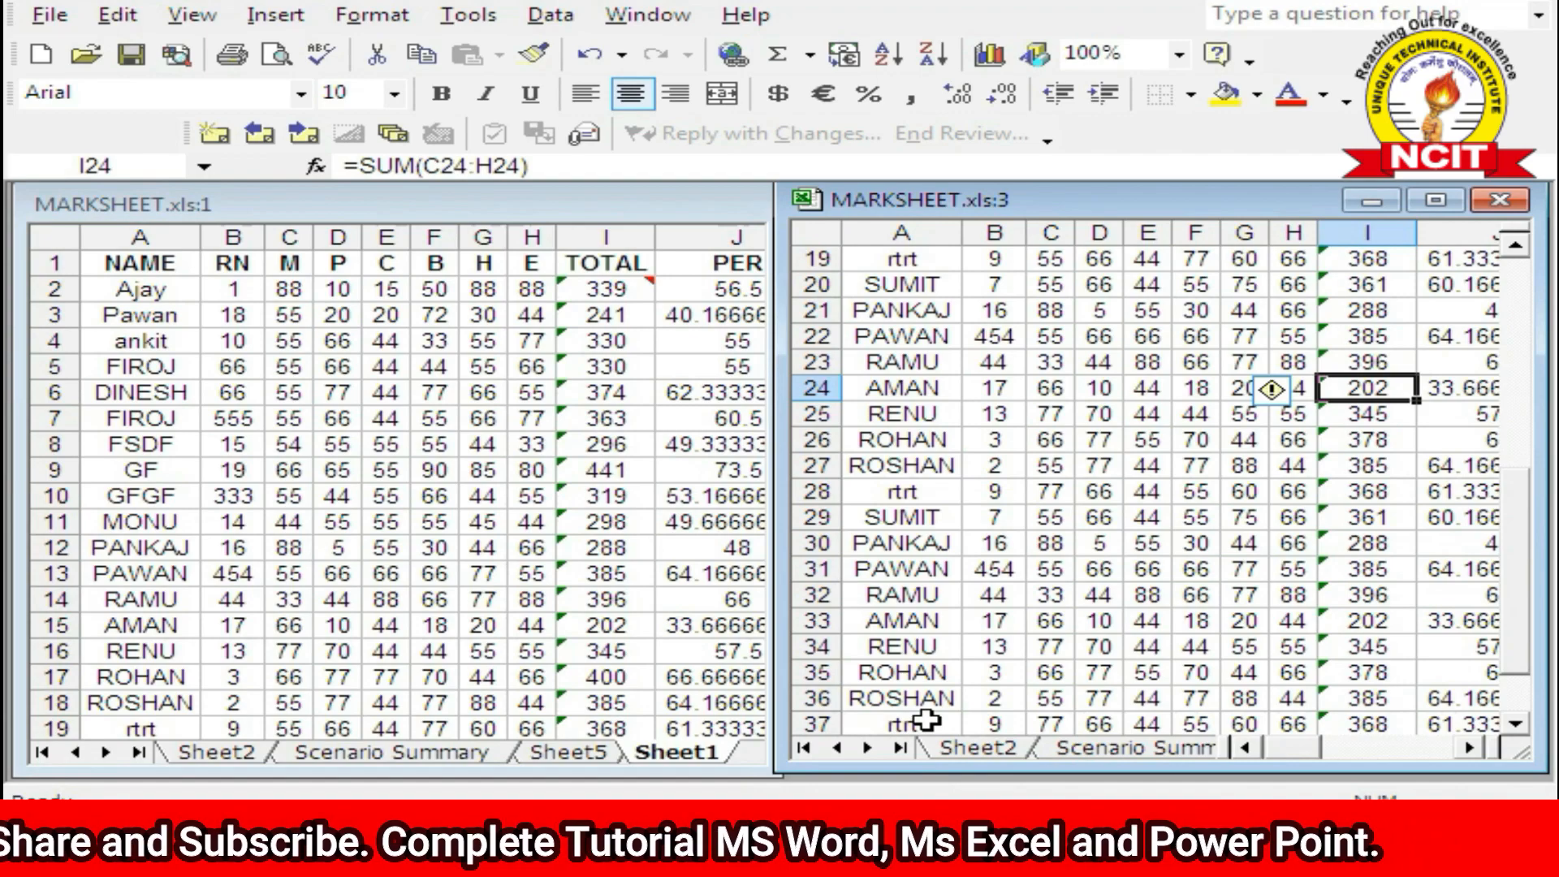
Step: Arrange the two windows with the Horizontal option and bring row 1 into view in MARKSHEET.xls:3
{"action": "left_click", "coordinate": [649, 11]}
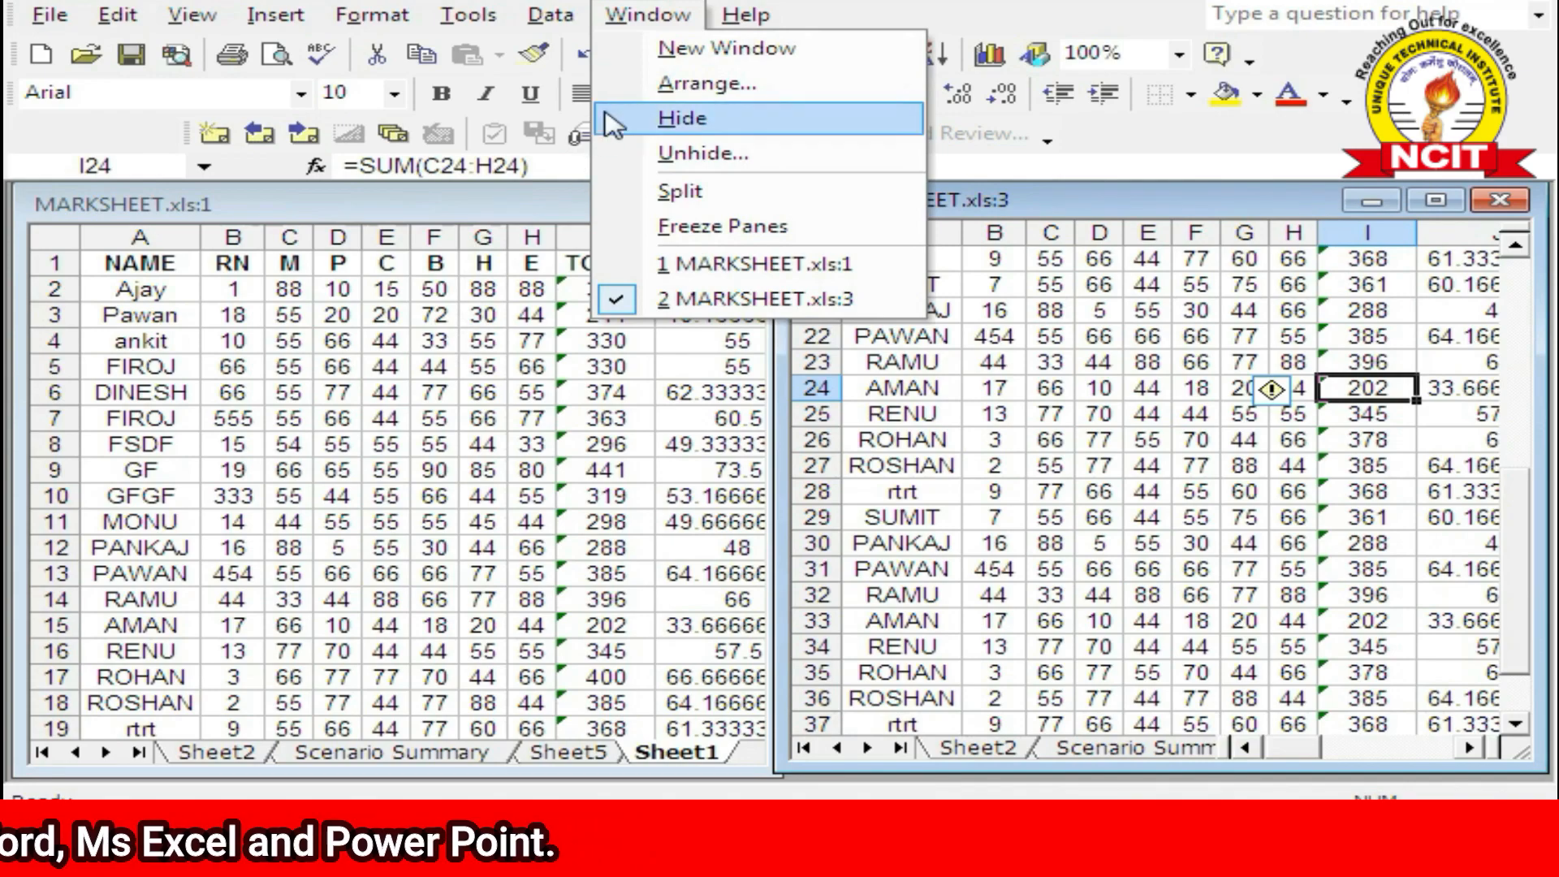
{"action": "left_click", "coordinate": [651, 84]}
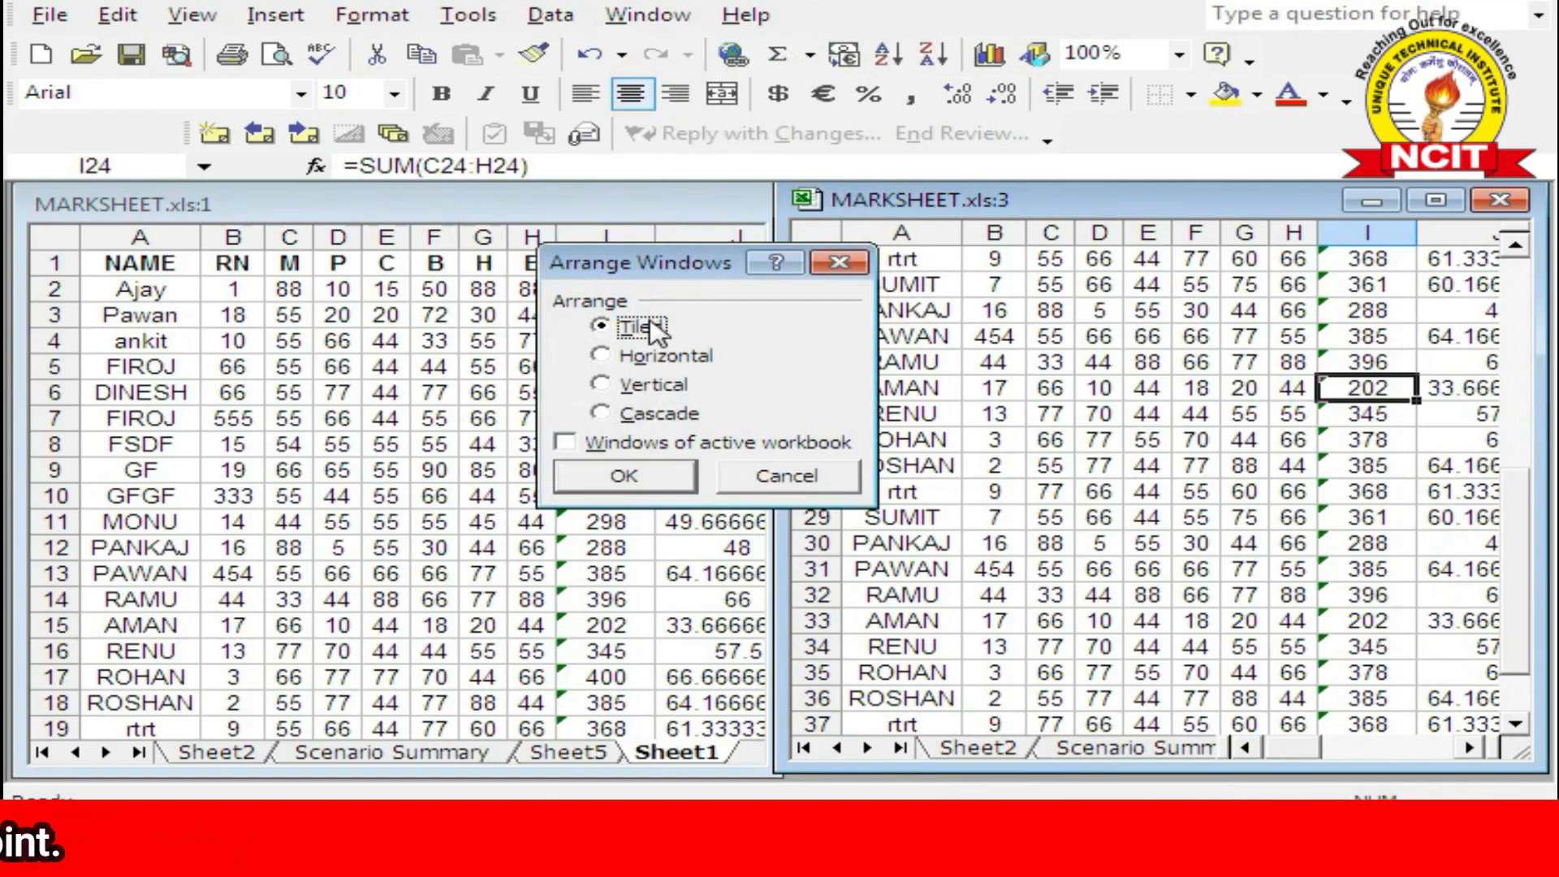
{"action": "left_click", "coordinate": [659, 358]}
{"action": "left_click", "coordinate": [668, 475]}
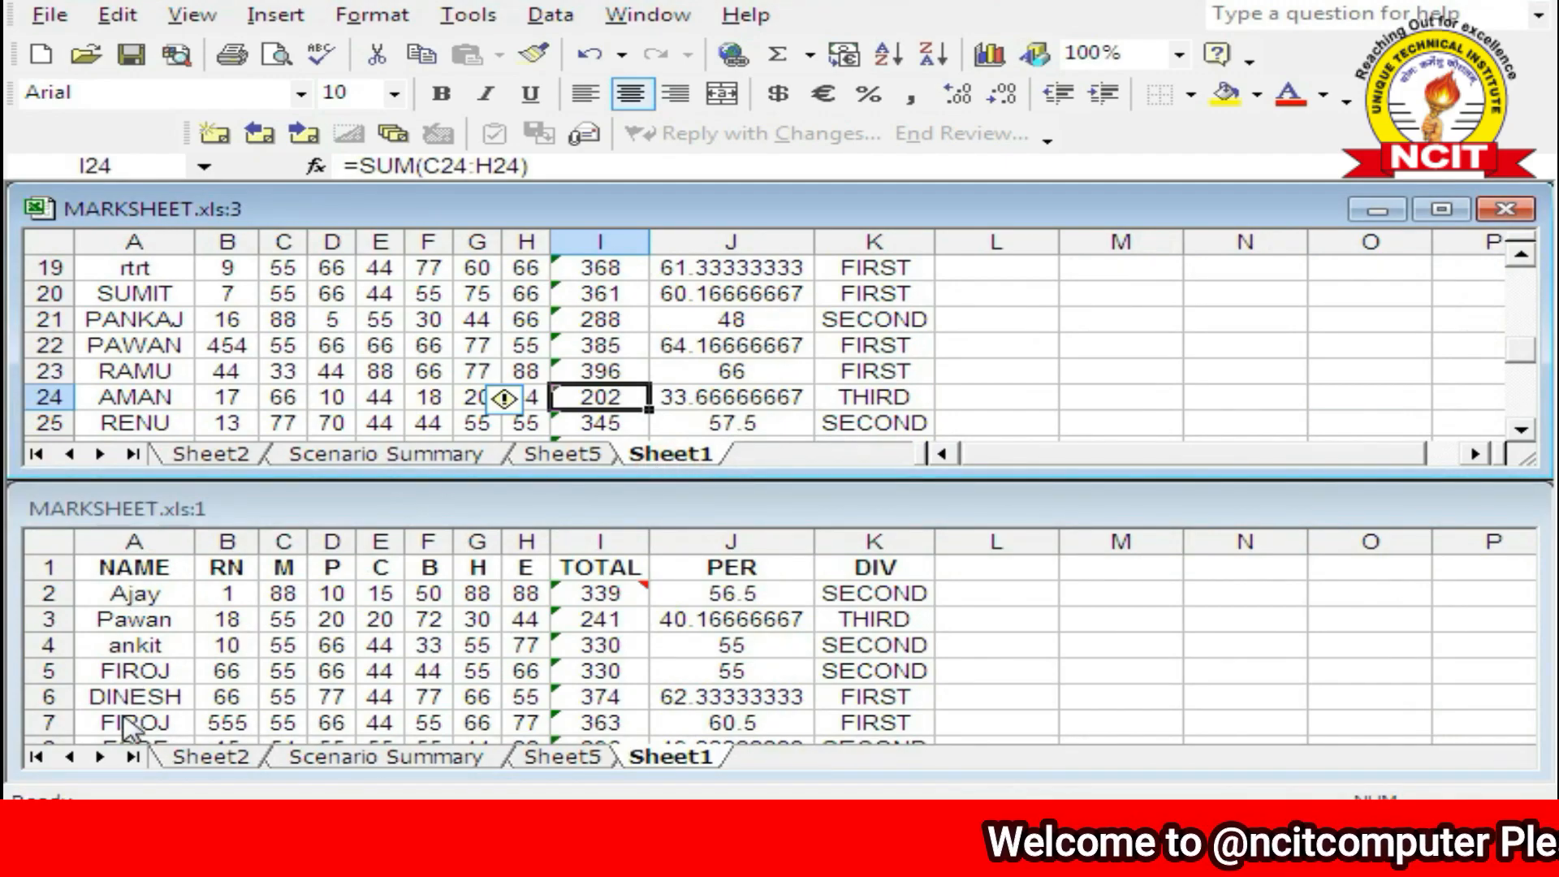
{"action": "scroll", "coordinate": [189, 321], "scroll_direction": "up", "scroll_amount": 6}
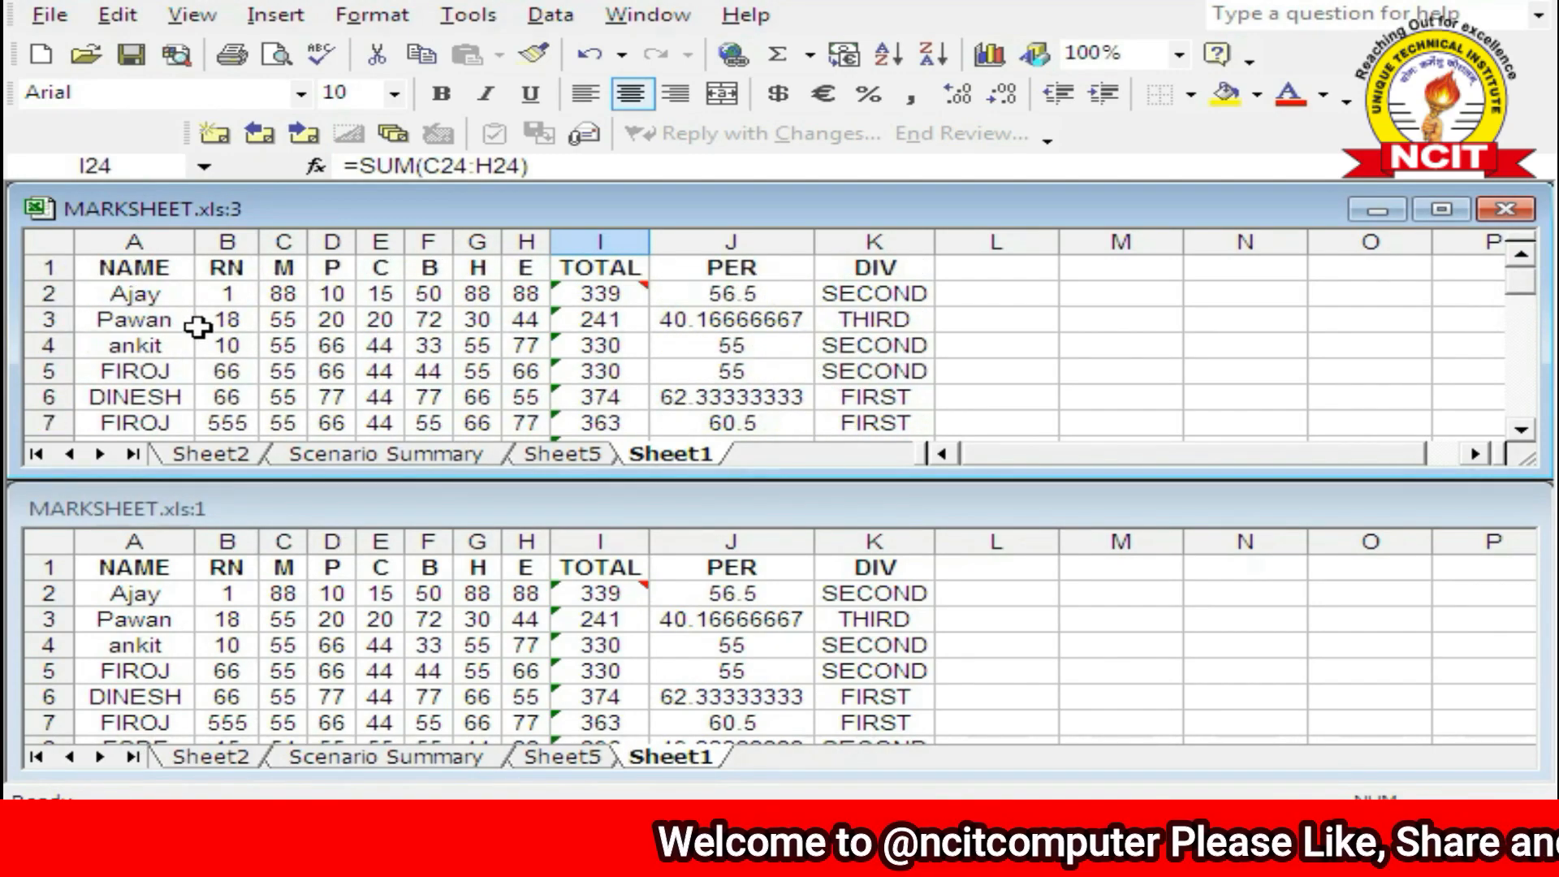
Step: Open another new window of the workbook and arrange all three windows with the Horizontal option
{"action": "left_click", "coordinate": [646, 14]}
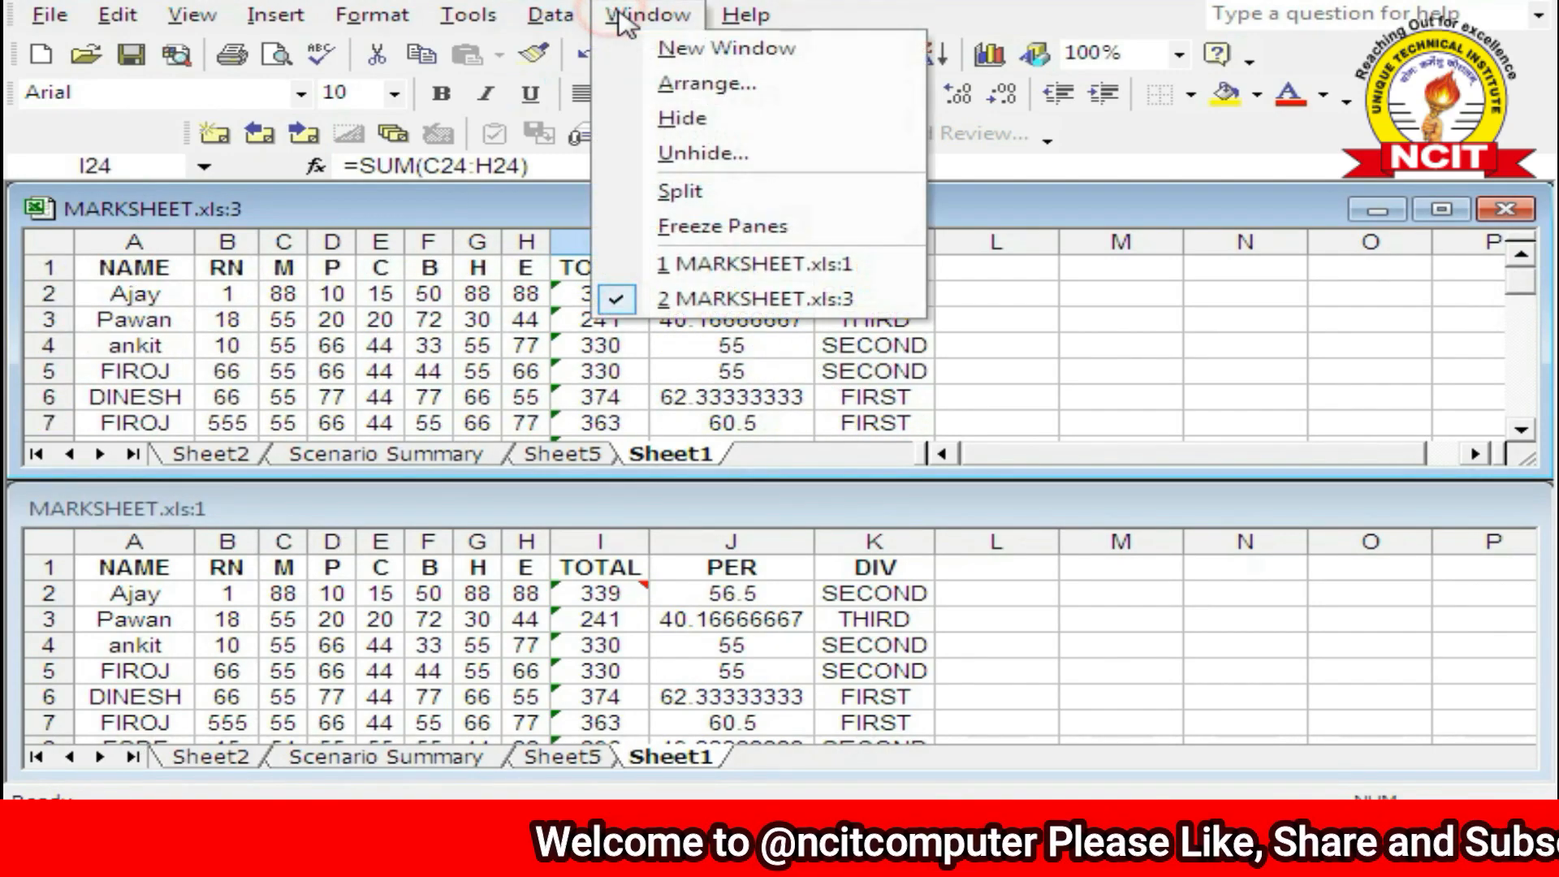
{"action": "left_click", "coordinate": [658, 51]}
{"action": "left_click", "coordinate": [650, 15]}
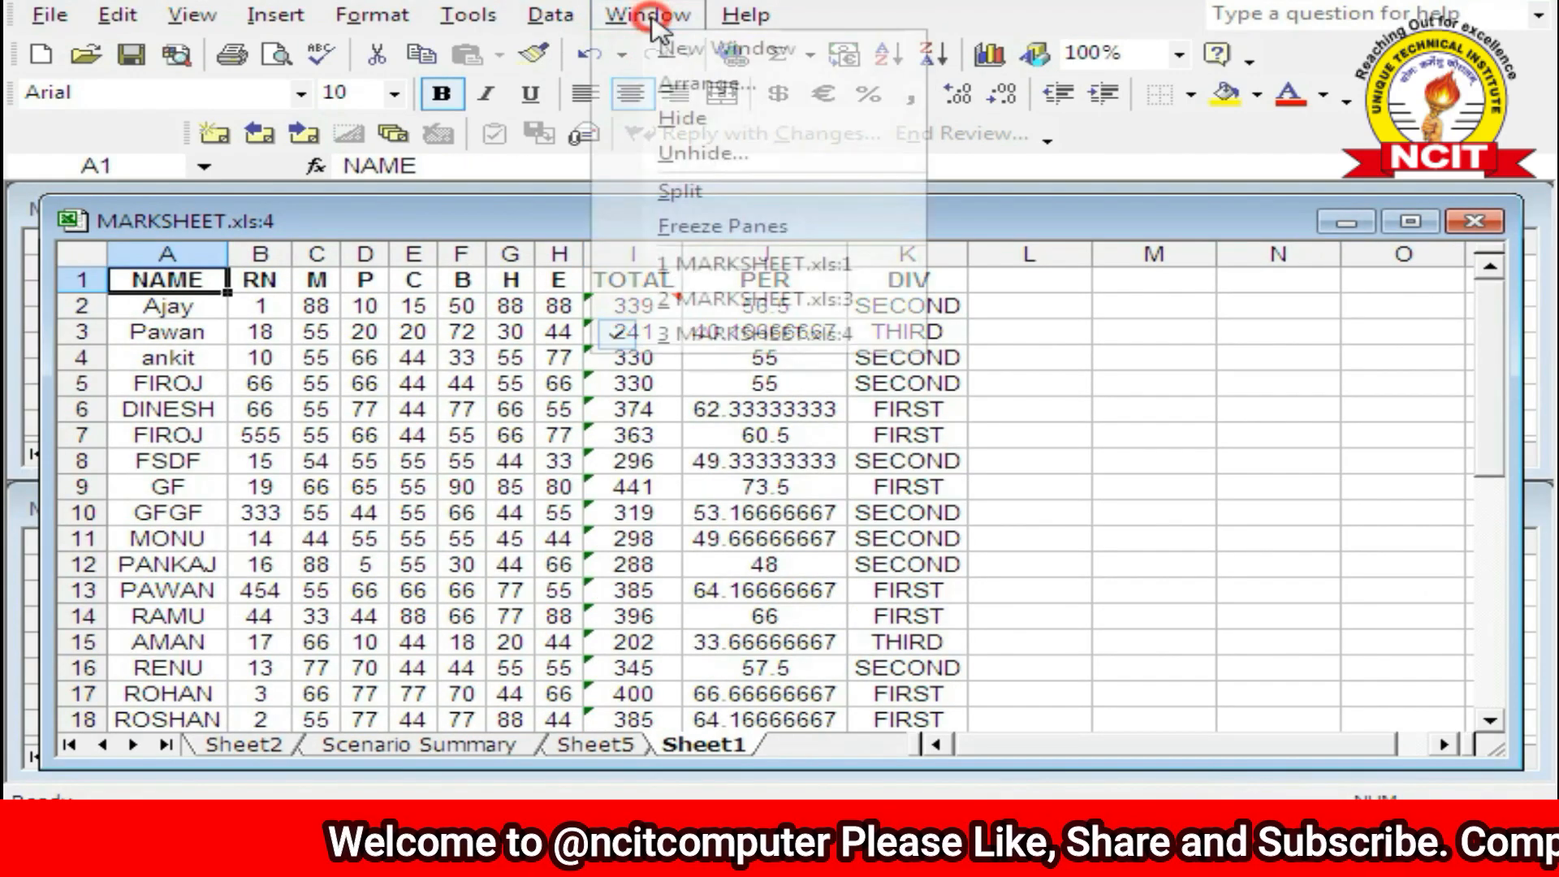
{"action": "left_click", "coordinate": [671, 82]}
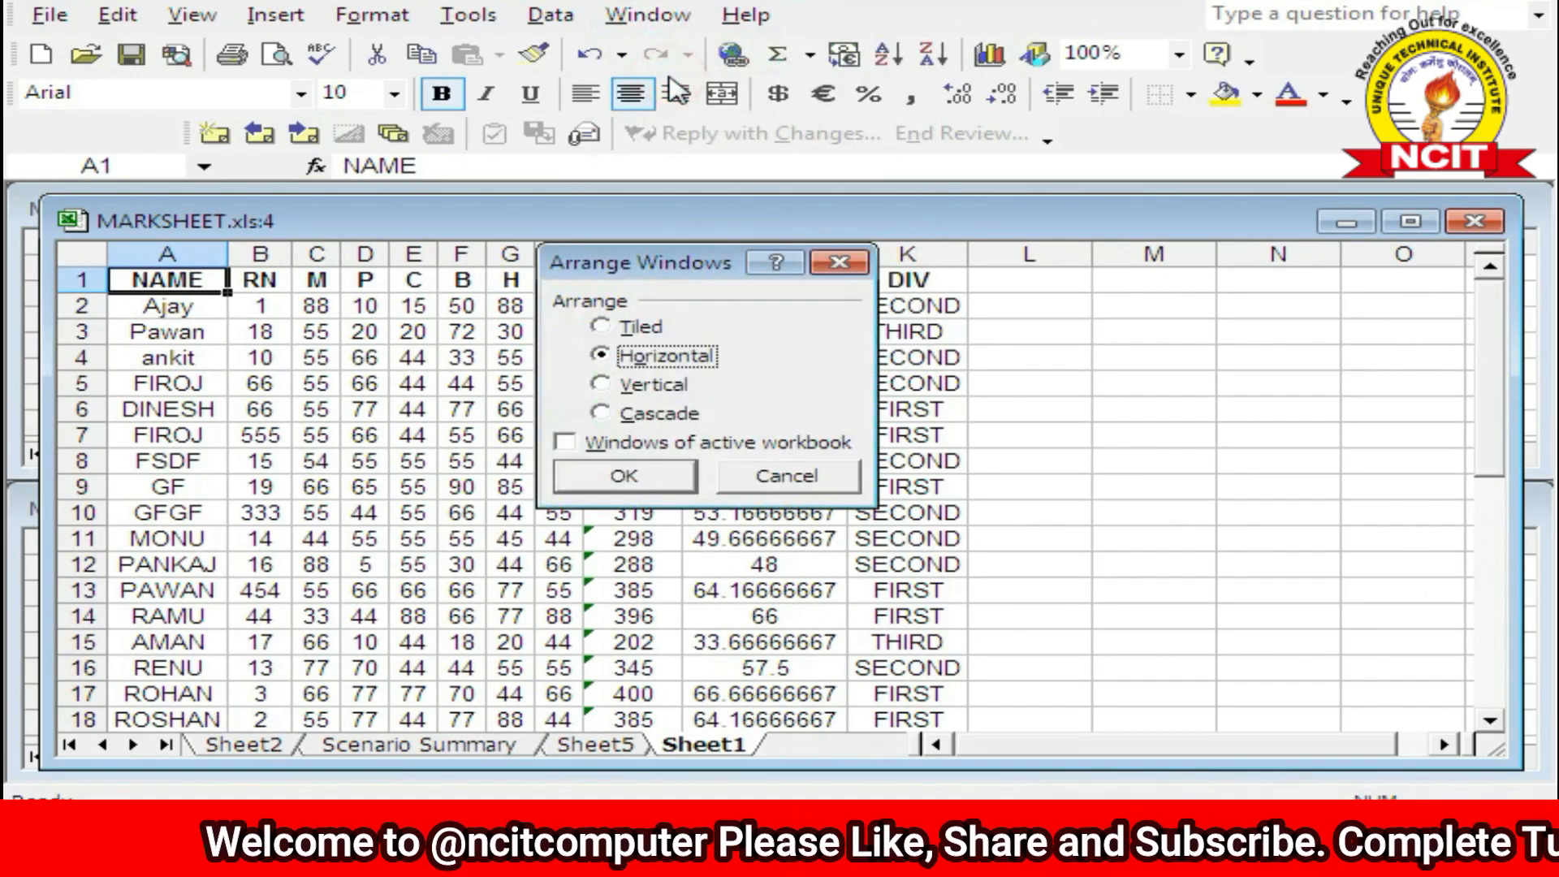
{"action": "left_click", "coordinate": [630, 354]}
{"action": "left_click", "coordinate": [661, 478]}
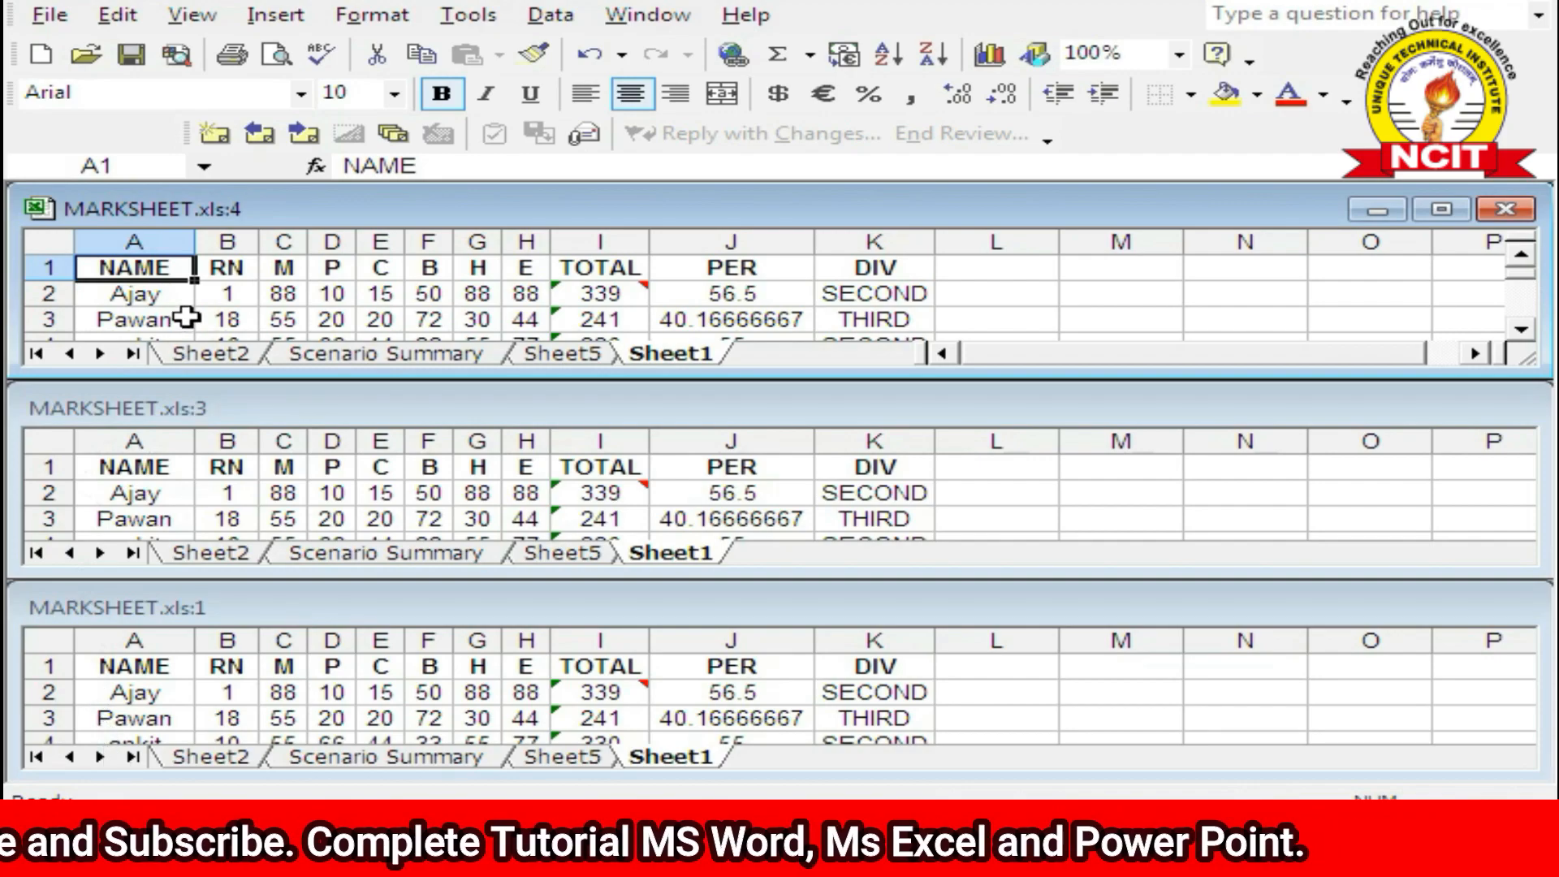
Step: Select A2 in MARKSHEET.xls:4, view rows from 4 in MARKSHEET.xls:3, and view rows from 7 in MARKSHEET.xls:1
{"action": "left_click", "coordinate": [184, 295]}
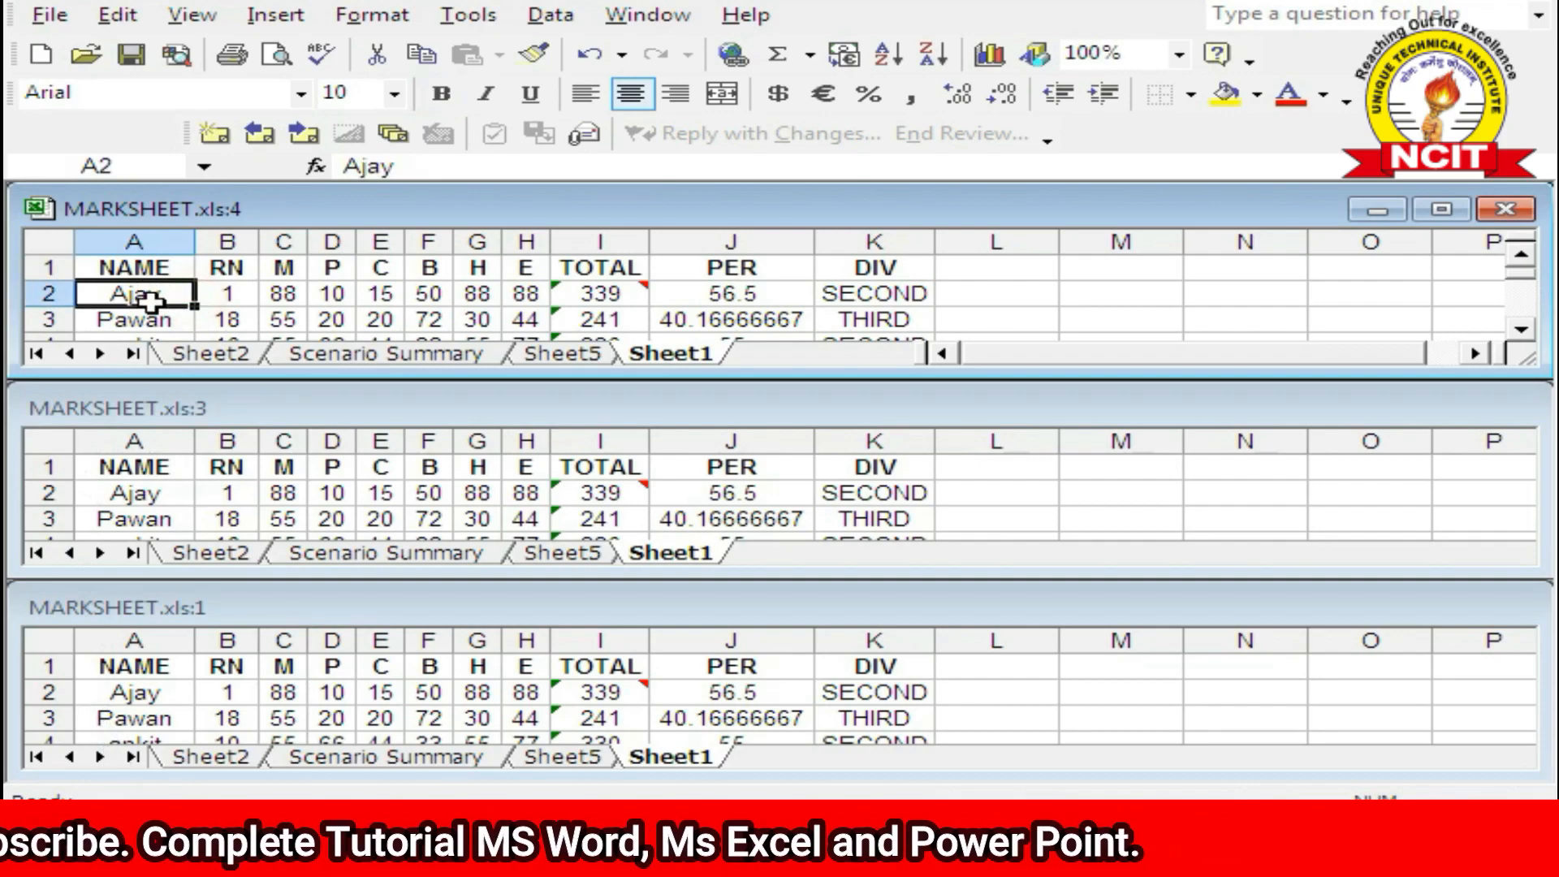
{"action": "left_click", "coordinate": [144, 491]}
{"action": "scroll", "coordinate": [144, 490], "scroll_direction": "down", "scroll_amount": 1}
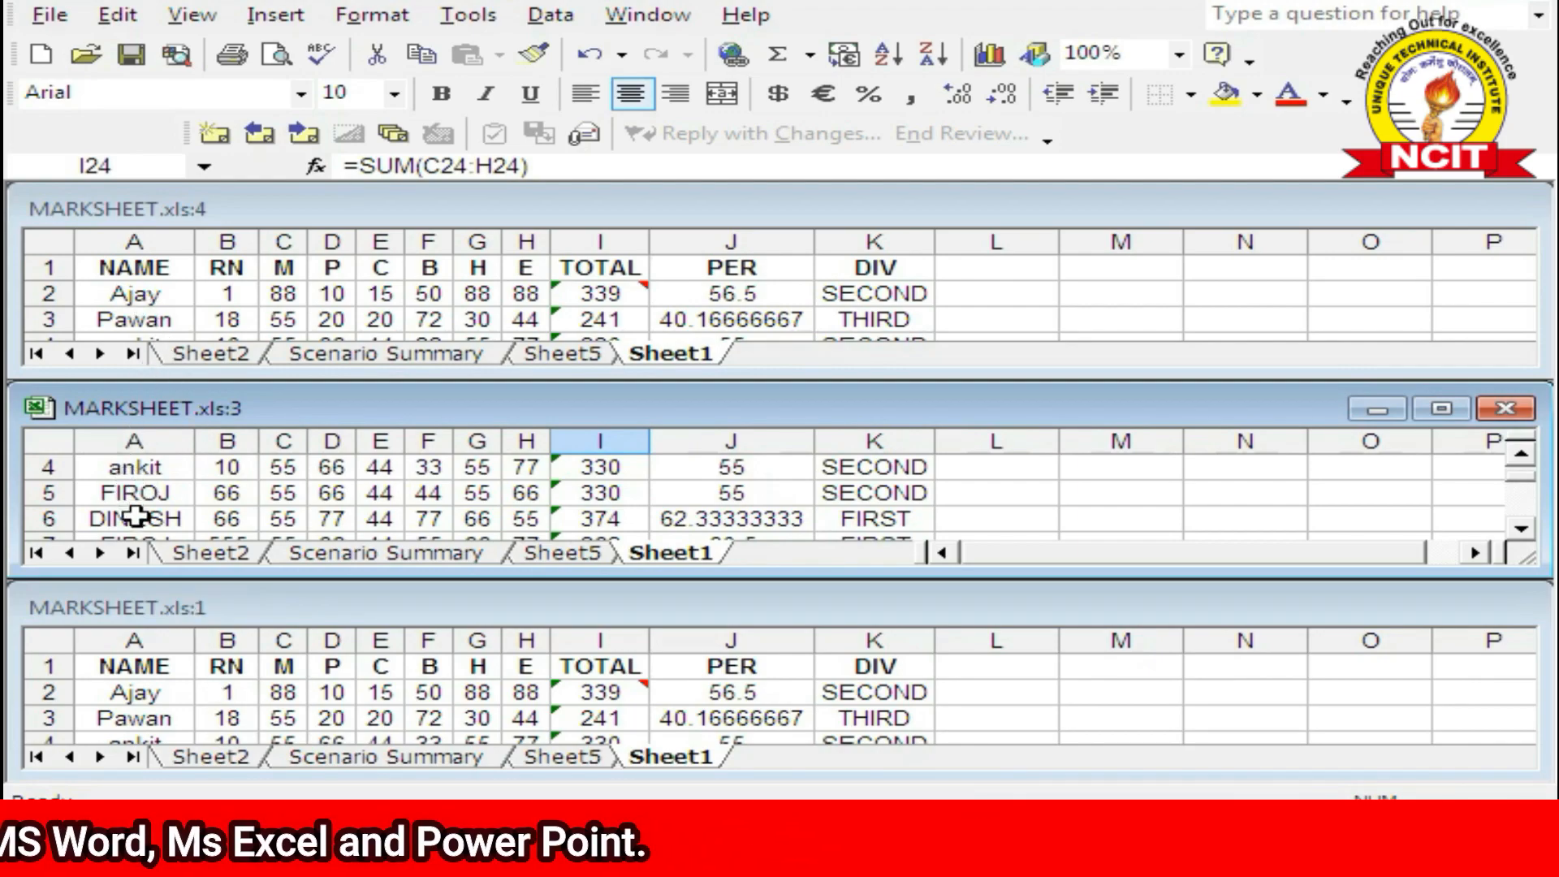
{"action": "left_click", "coordinate": [169, 715]}
{"action": "scroll", "coordinate": [179, 694], "scroll_direction": "down", "scroll_amount": 1}
{"action": "scroll", "coordinate": [180, 693], "scroll_direction": "down", "scroll_amount": 1}
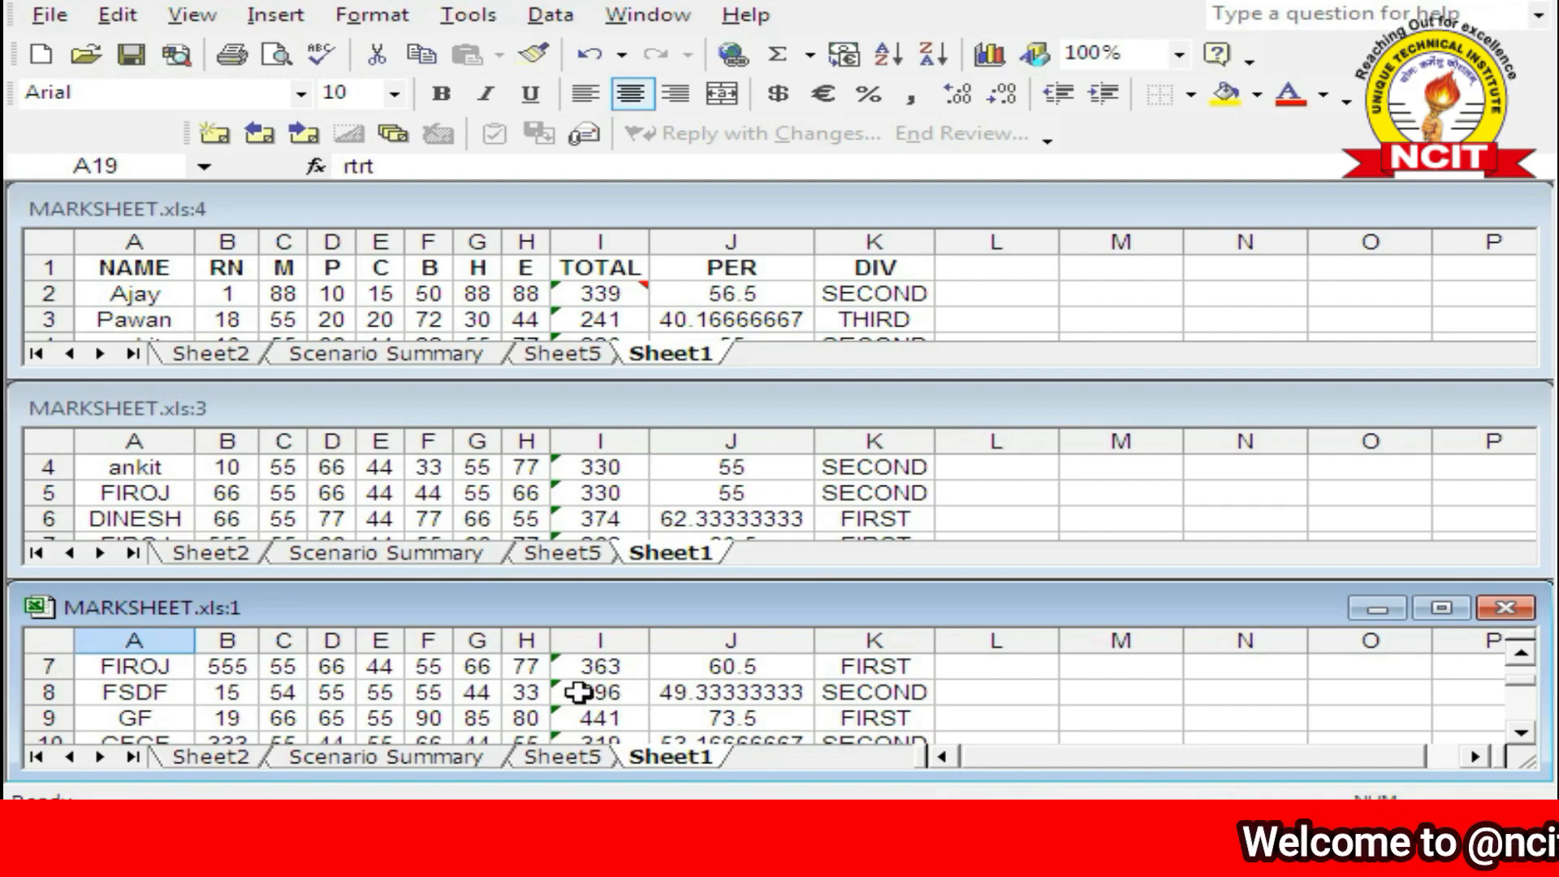
Step: Close the MARKSHEET.xls:1 window and arrange the remaining two windows with the Tiled option
{"action": "left_click", "coordinate": [1504, 609]}
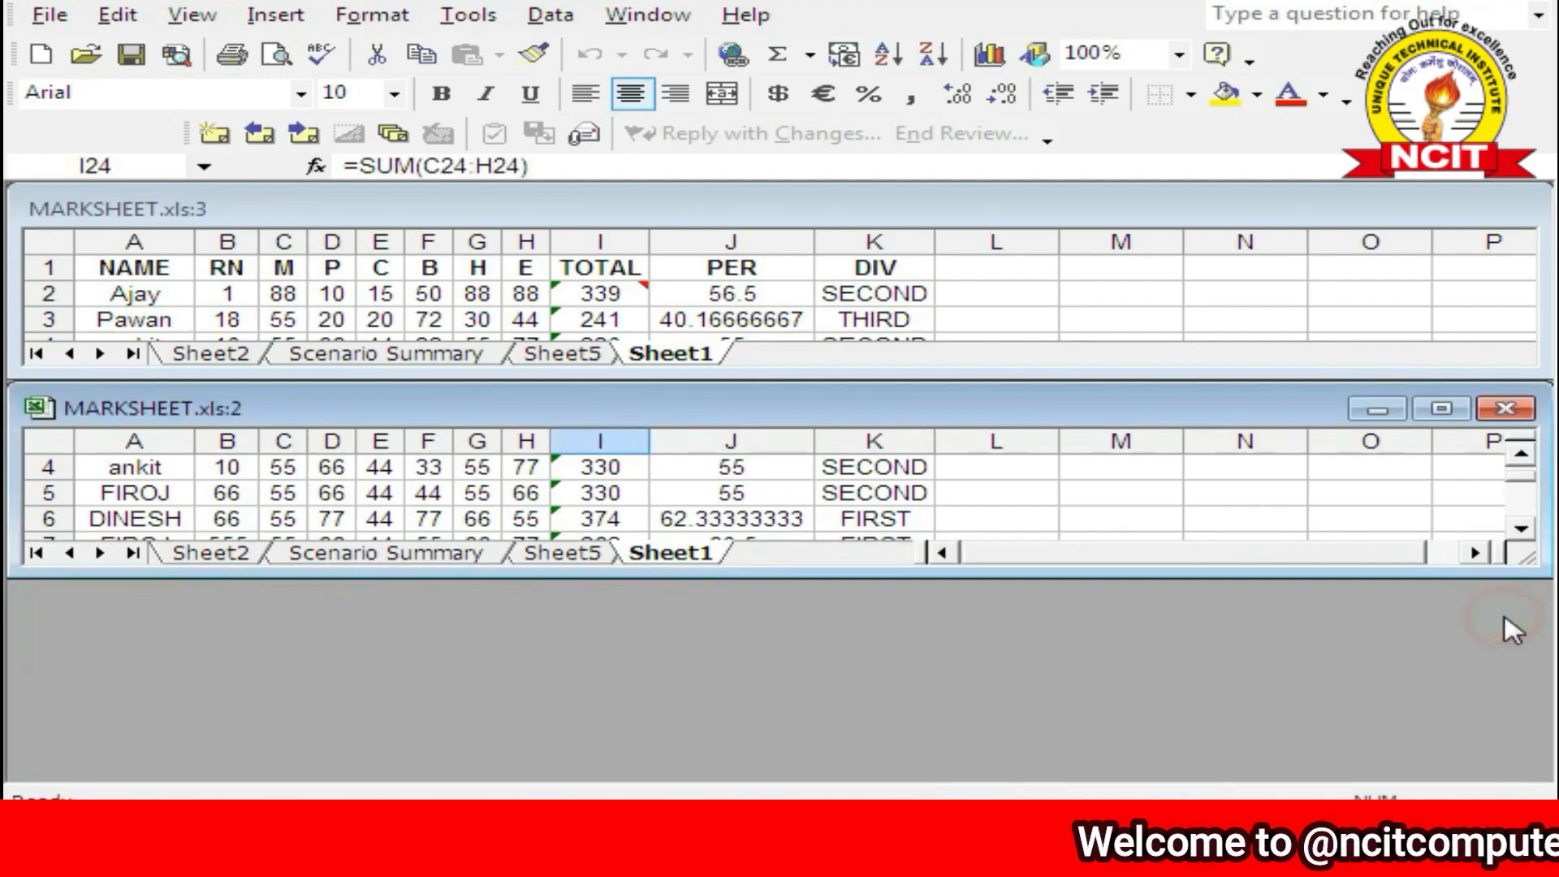
{"action": "left_click", "coordinate": [641, 16]}
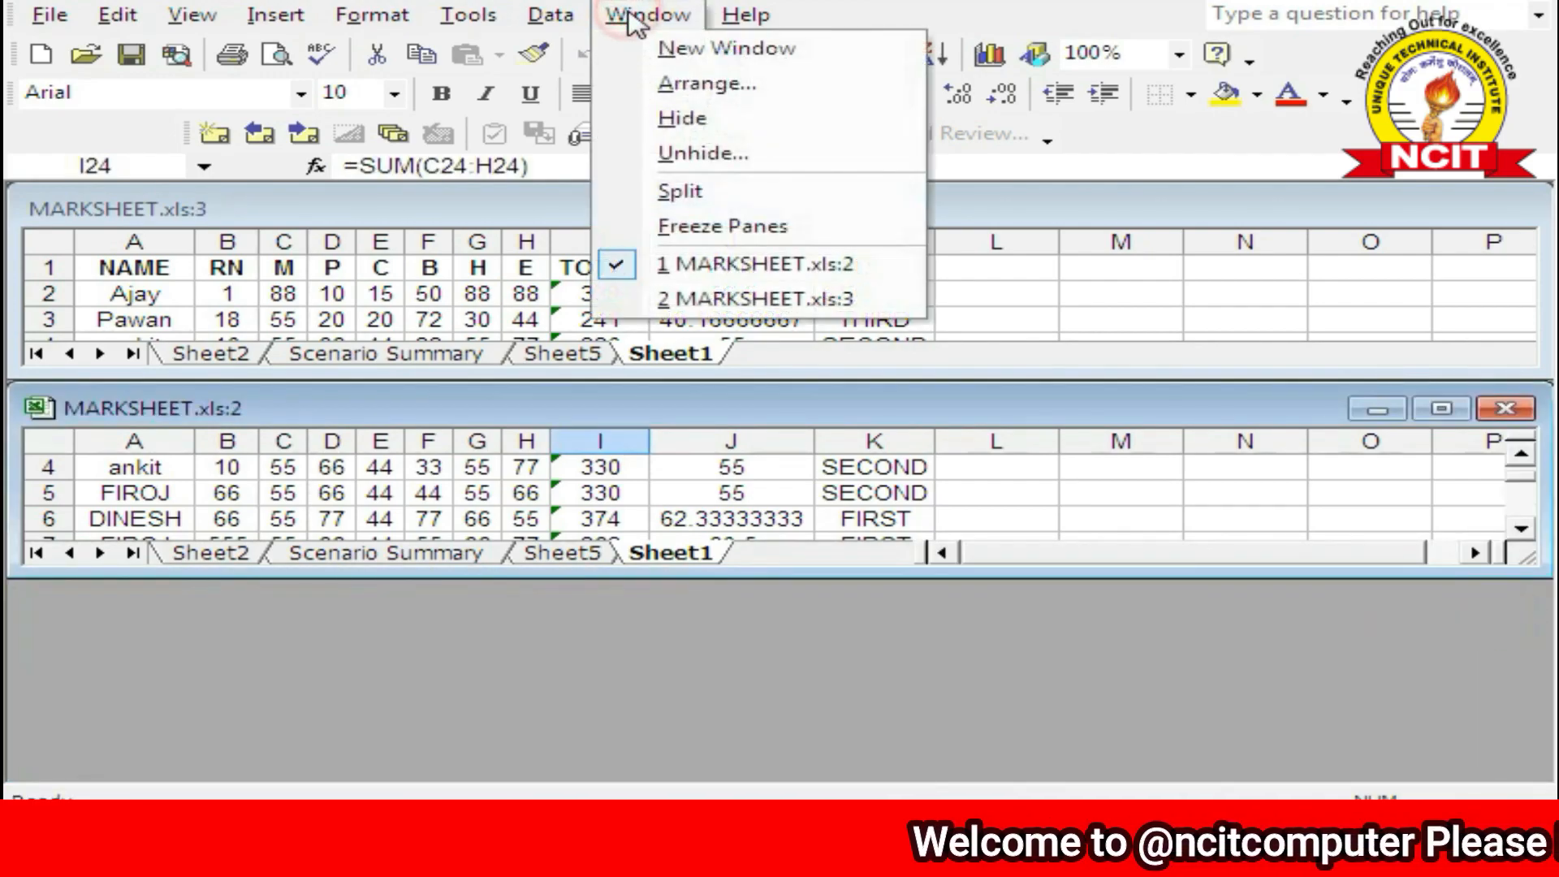
{"action": "left_click", "coordinate": [670, 84]}
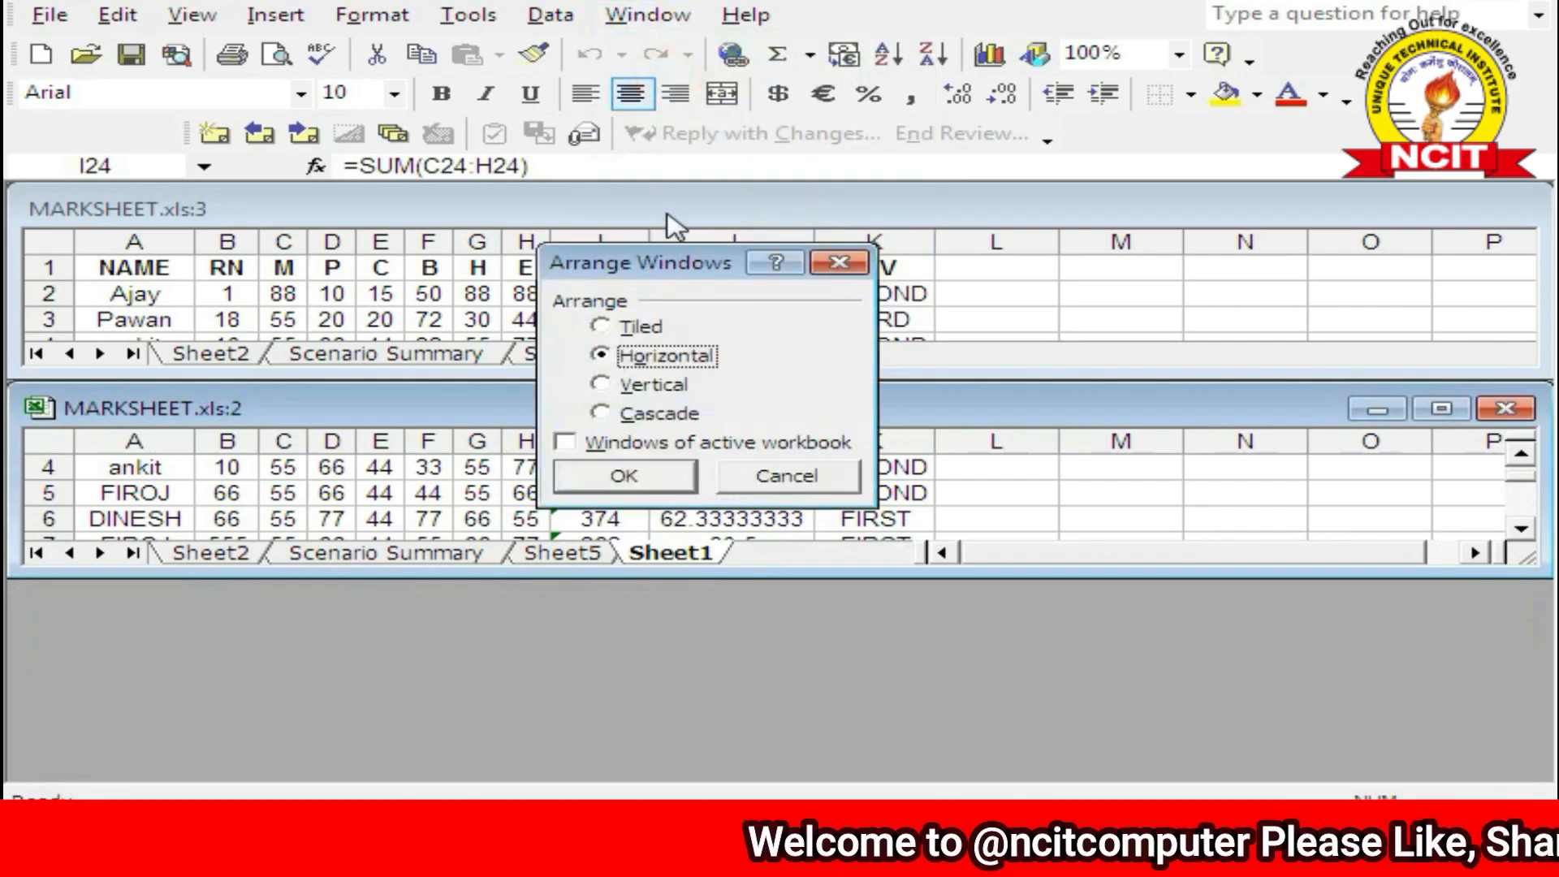
{"action": "left_click", "coordinate": [641, 327]}
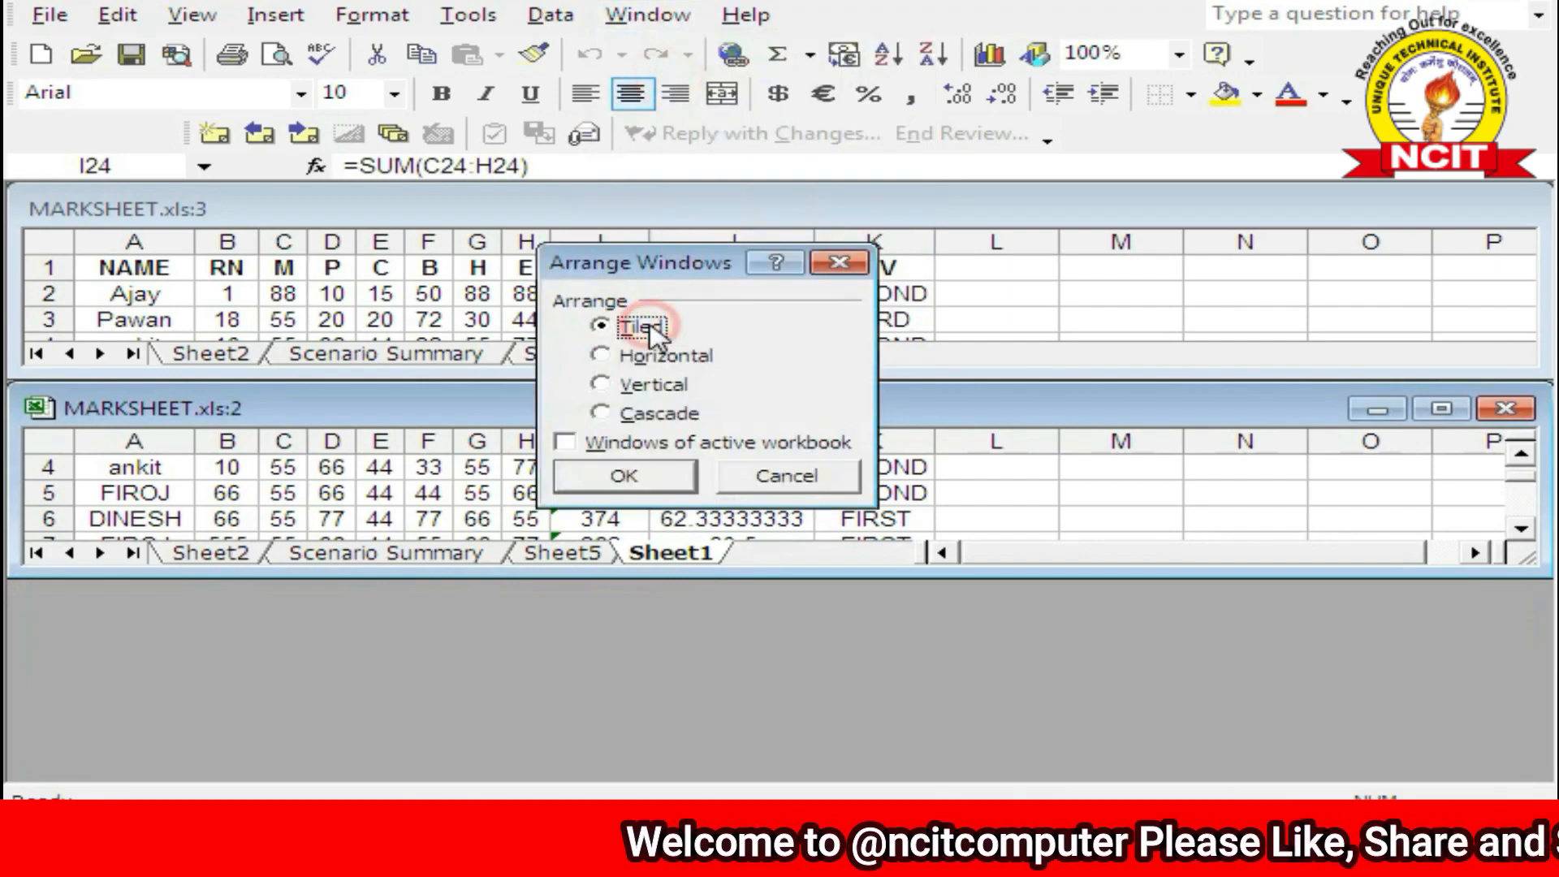
{"action": "left_click", "coordinate": [645, 476]}
Step: Arrange the two remaining windows with the Vertical option
{"action": "left_click", "coordinate": [627, 17]}
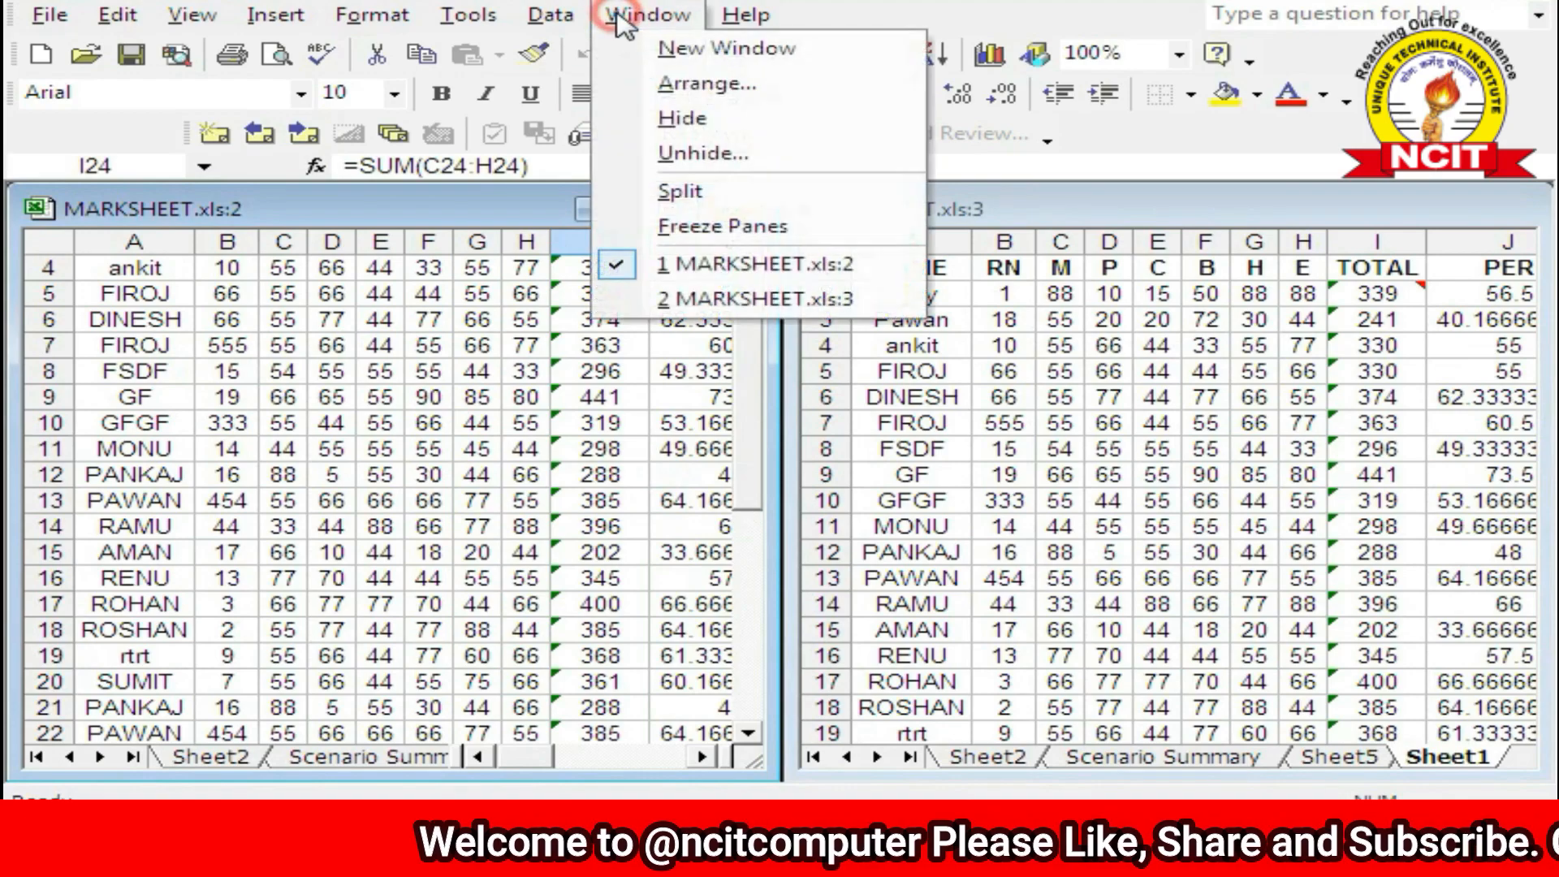
{"action": "left_click", "coordinate": [665, 83]}
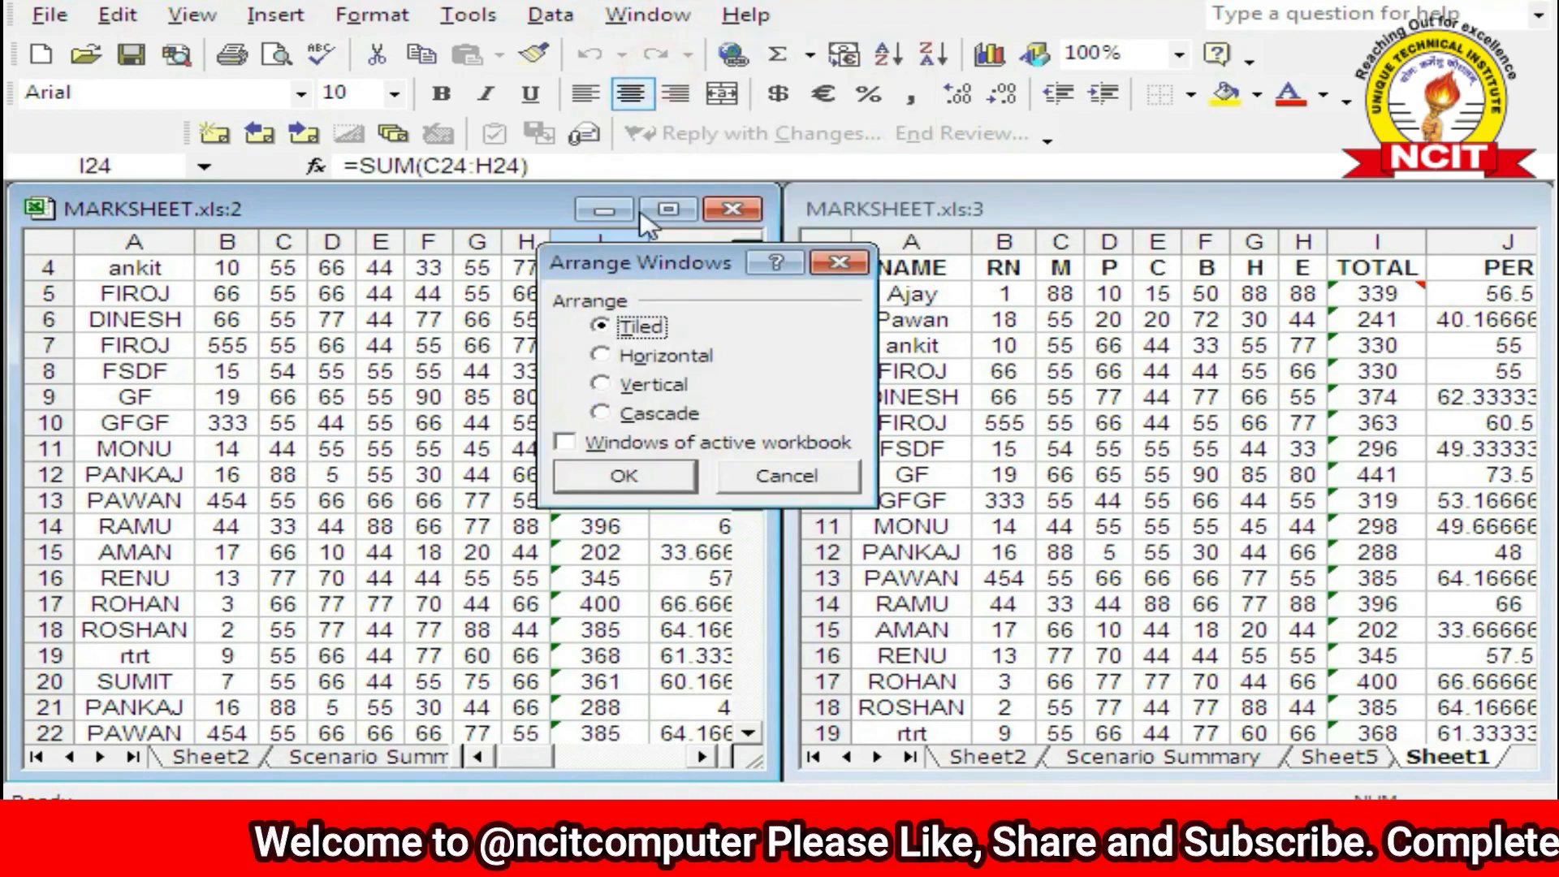
{"action": "left_click", "coordinate": [645, 385]}
{"action": "left_click", "coordinate": [661, 479]}
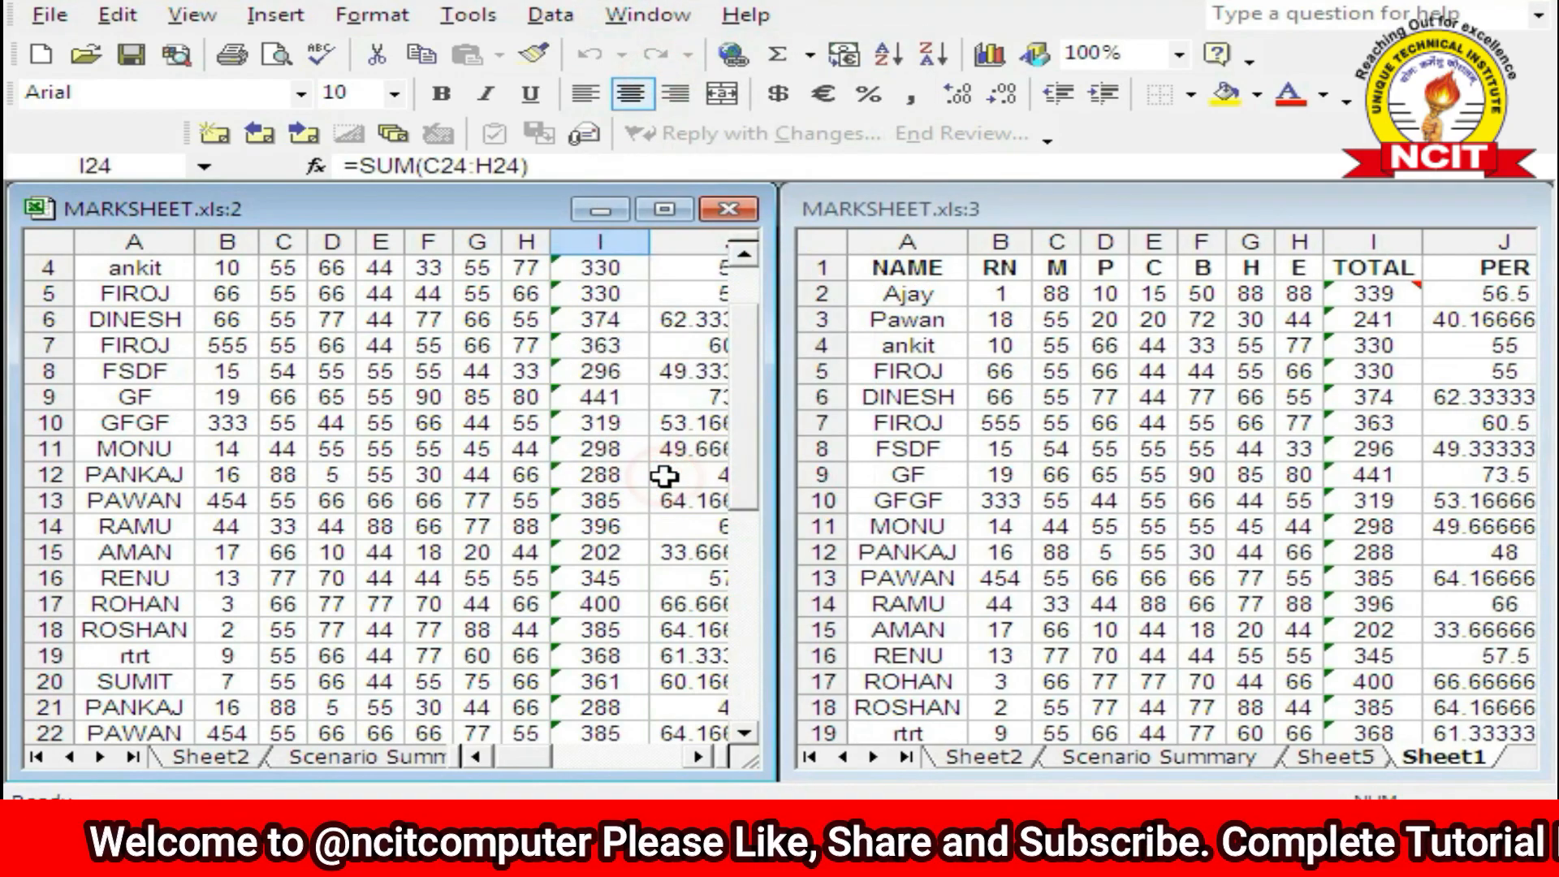
Step: Arrange the MARKSHEET.xls:2 and MARKSHEET.xls:3 windows with the Cascade option
{"action": "left_click", "coordinate": [642, 14]}
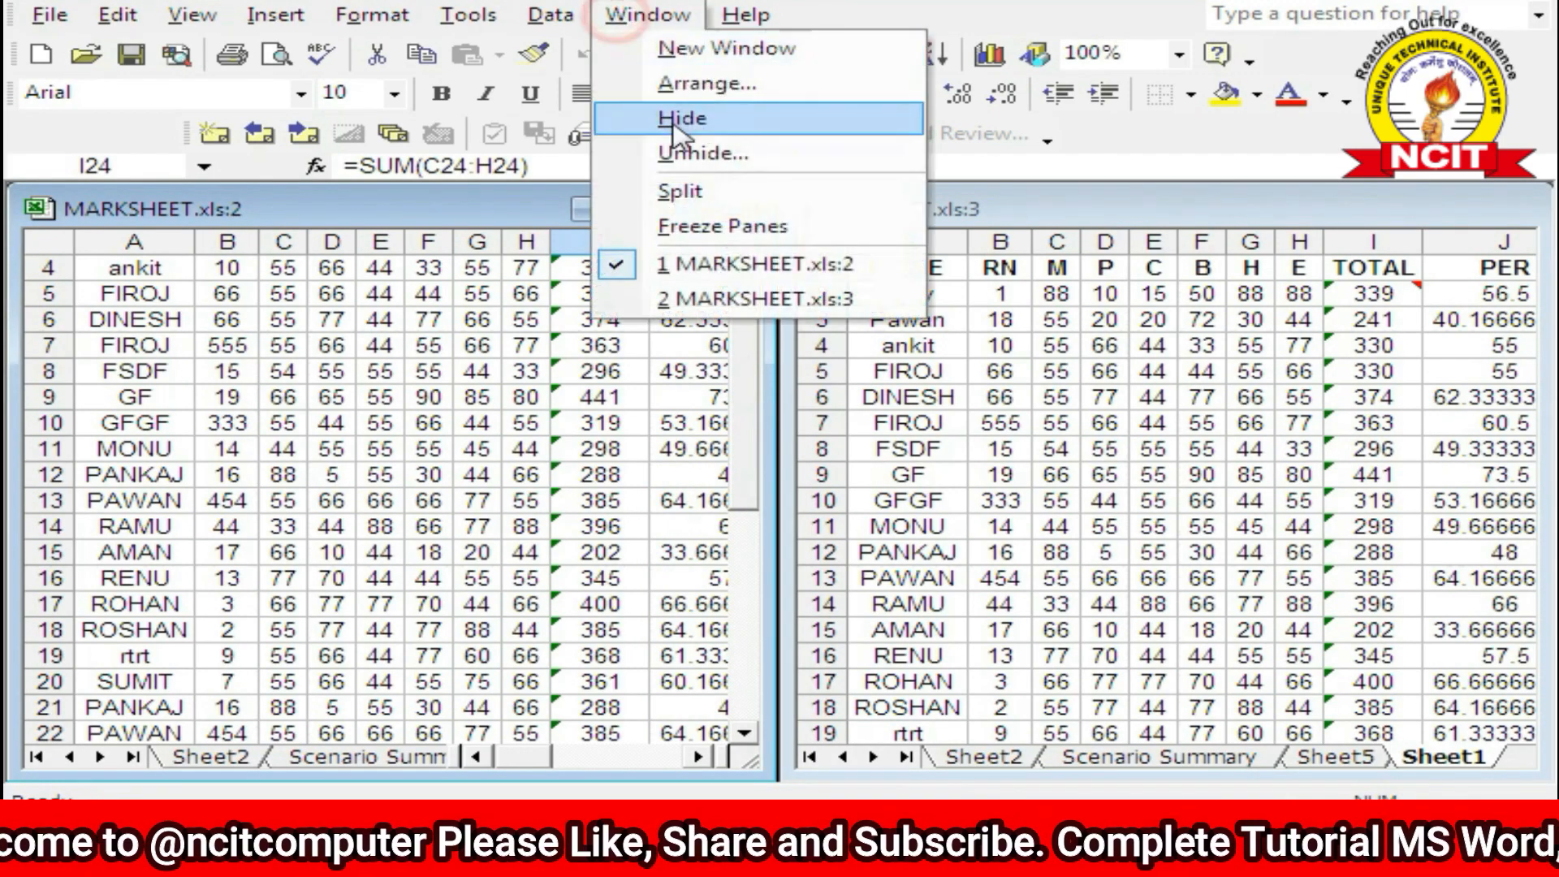
{"action": "left_click", "coordinate": [699, 83]}
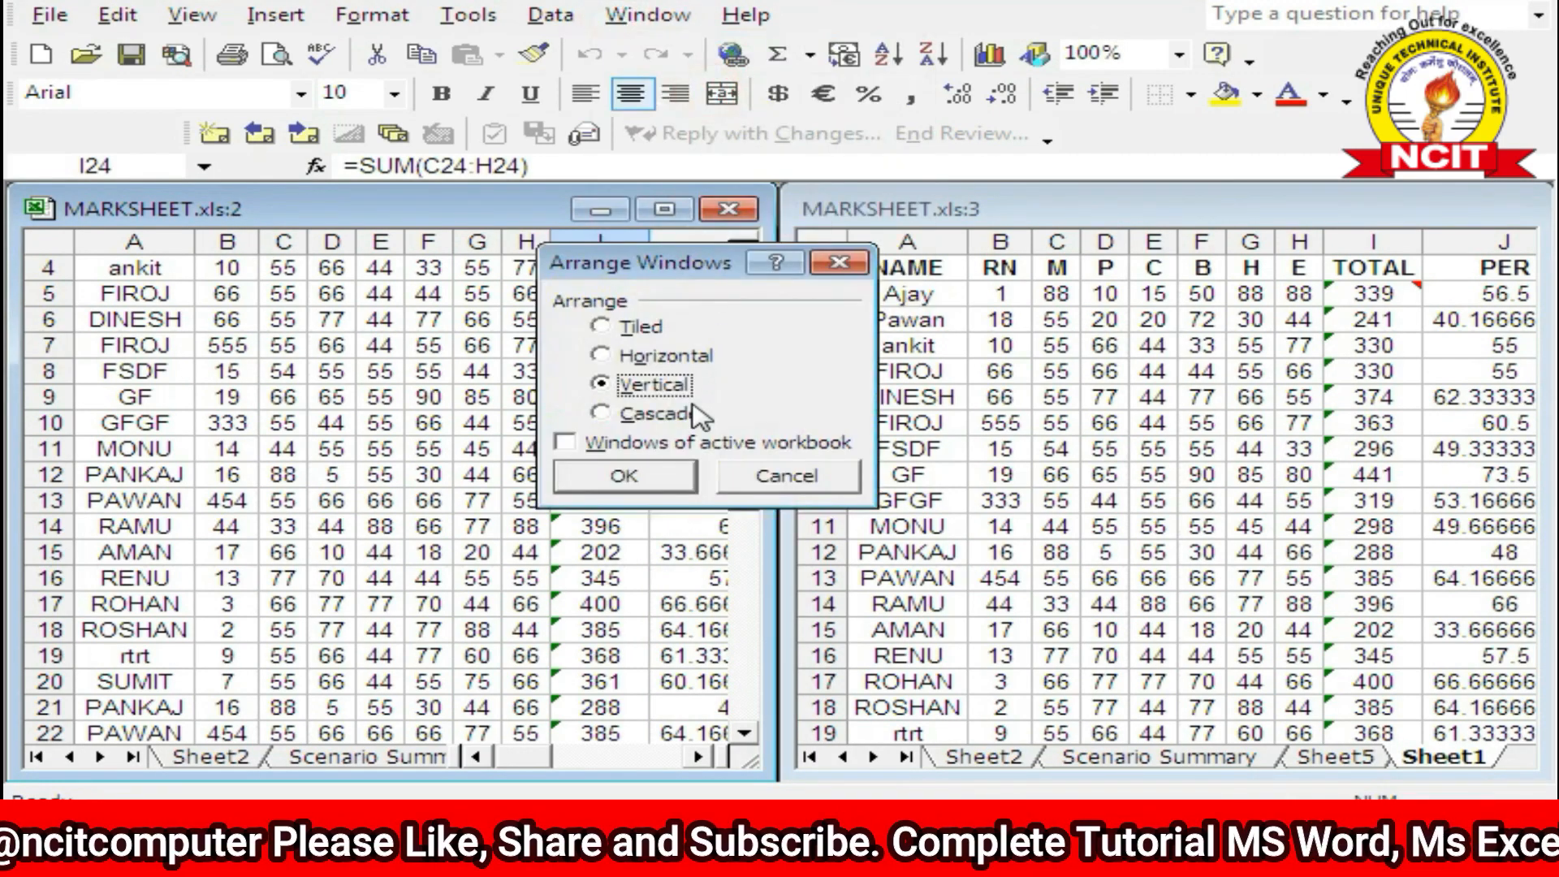
{"action": "left_click", "coordinate": [673, 419]}
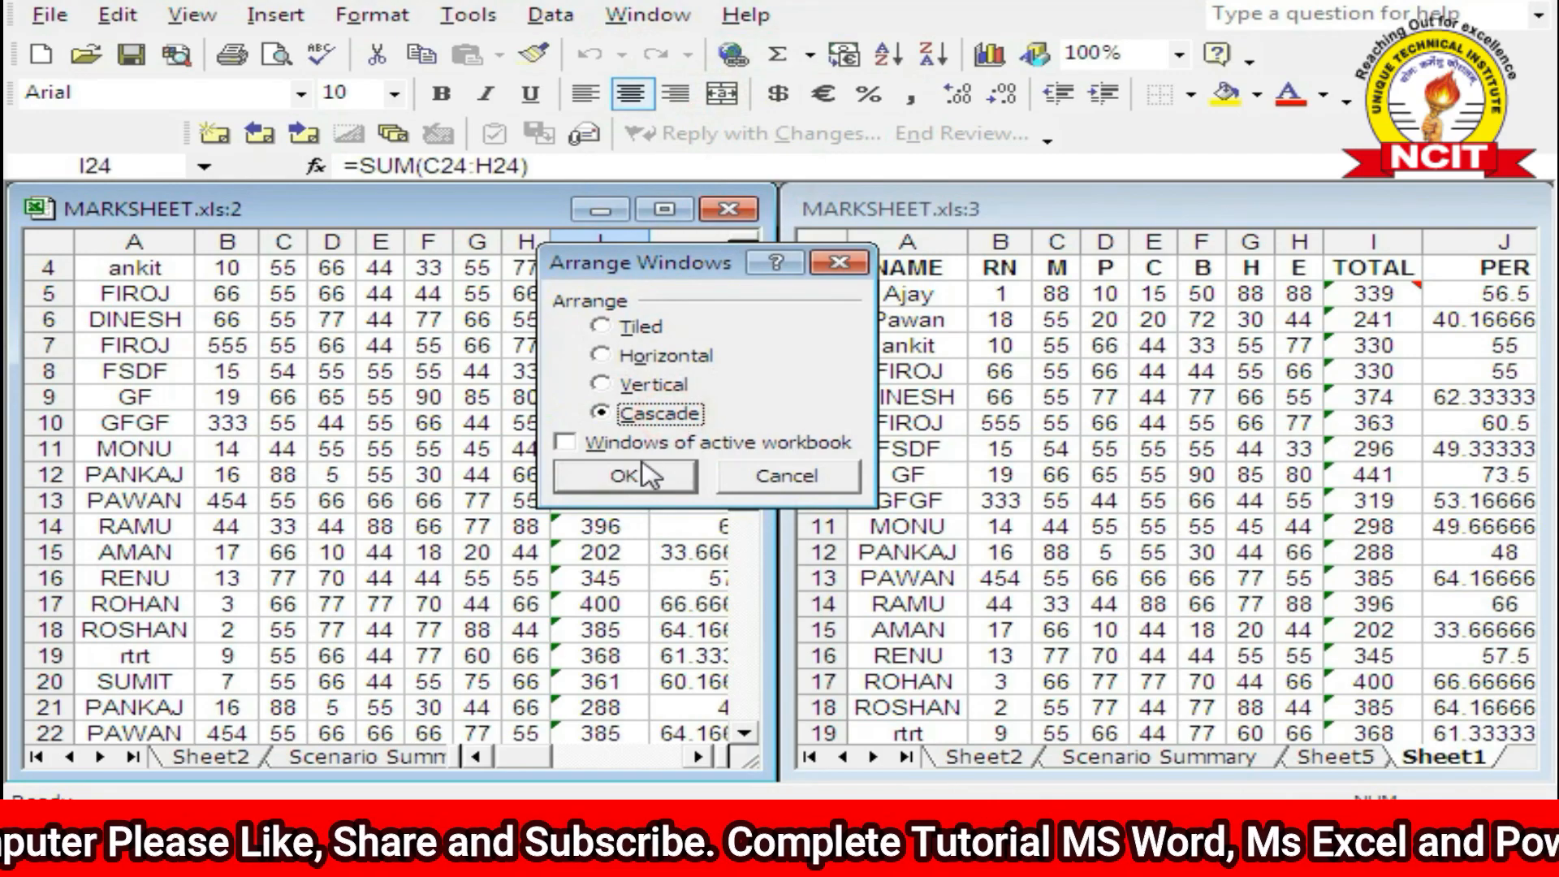
{"action": "left_click", "coordinate": [649, 478]}
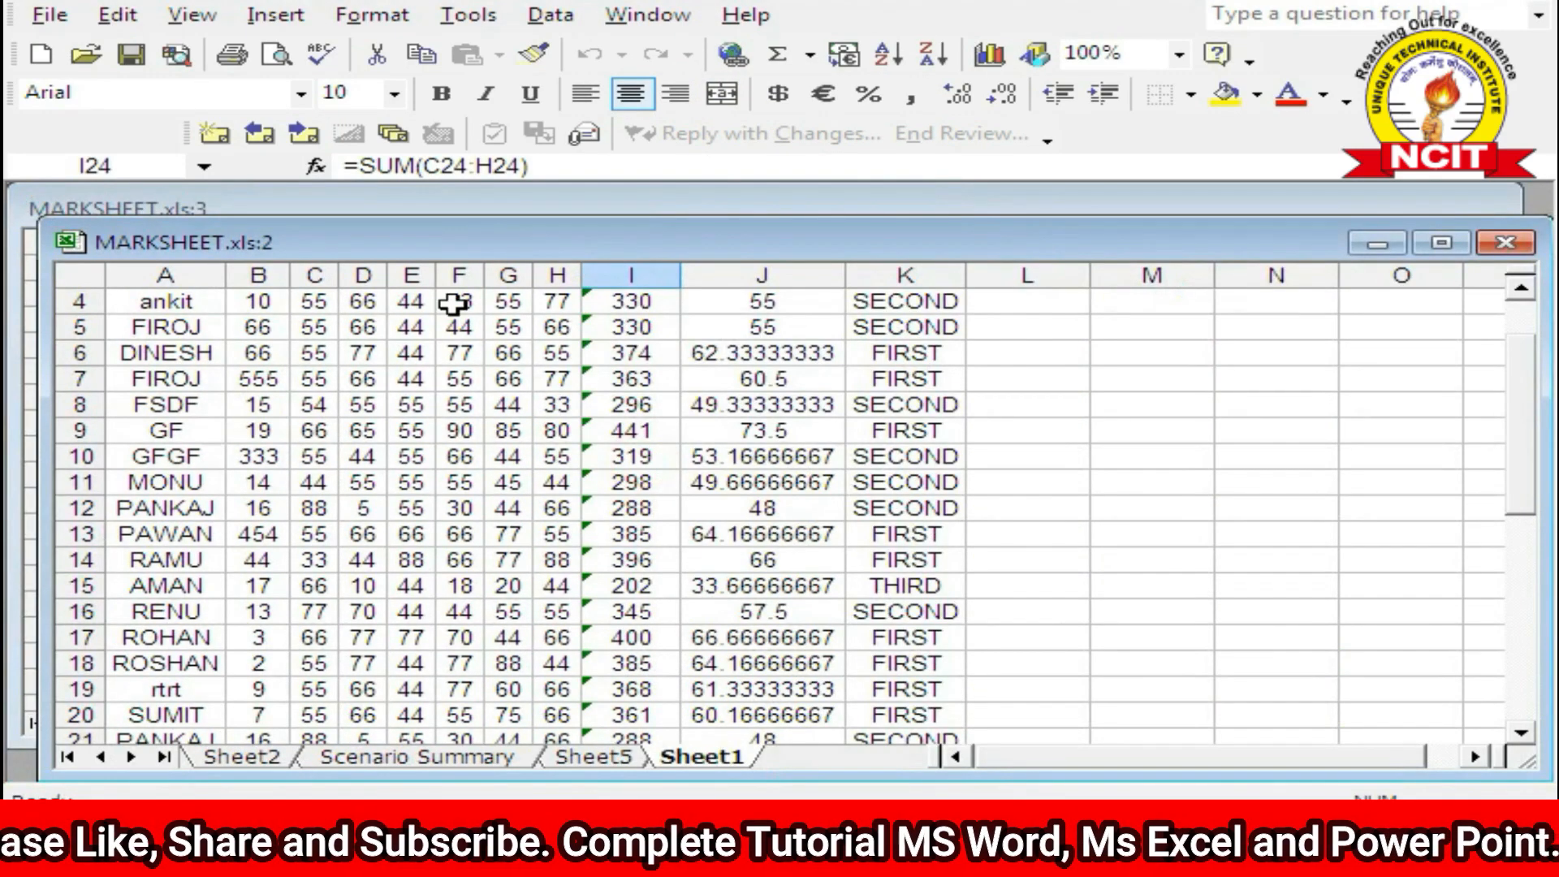
Step: Move the MARKSHEET.xls:2 window aside, bring MARKSHEET.xls:3 to the front, and select cell L29 there
{"action": "left_click_drag", "start_coordinate": [398, 240], "coordinate": [879, 343]}
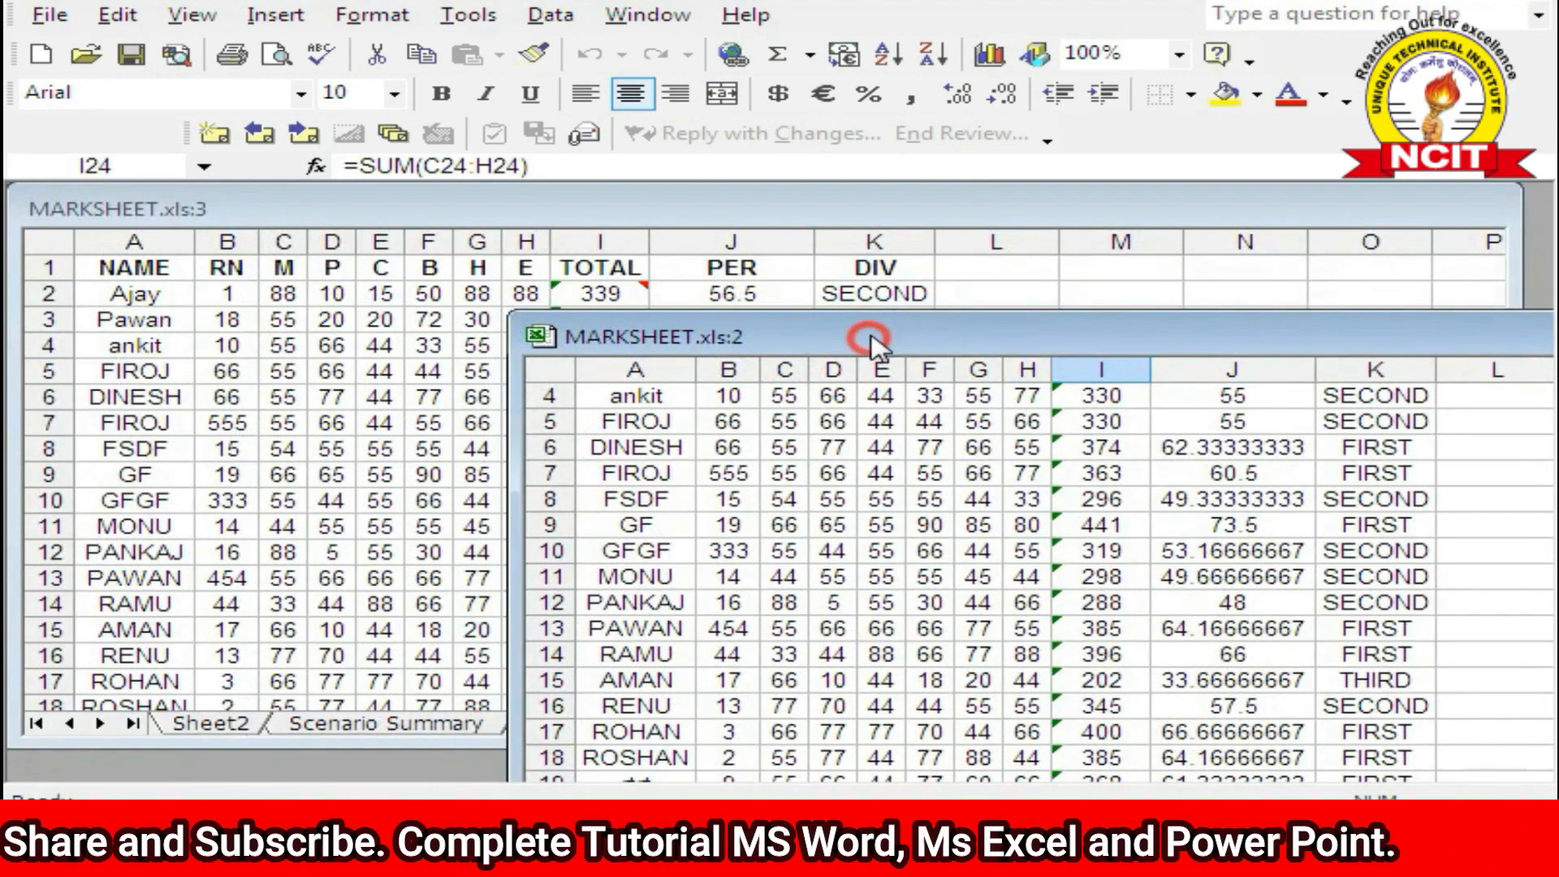
{"action": "left_click_drag", "start_coordinate": [641, 344], "coordinate": [582, 230]}
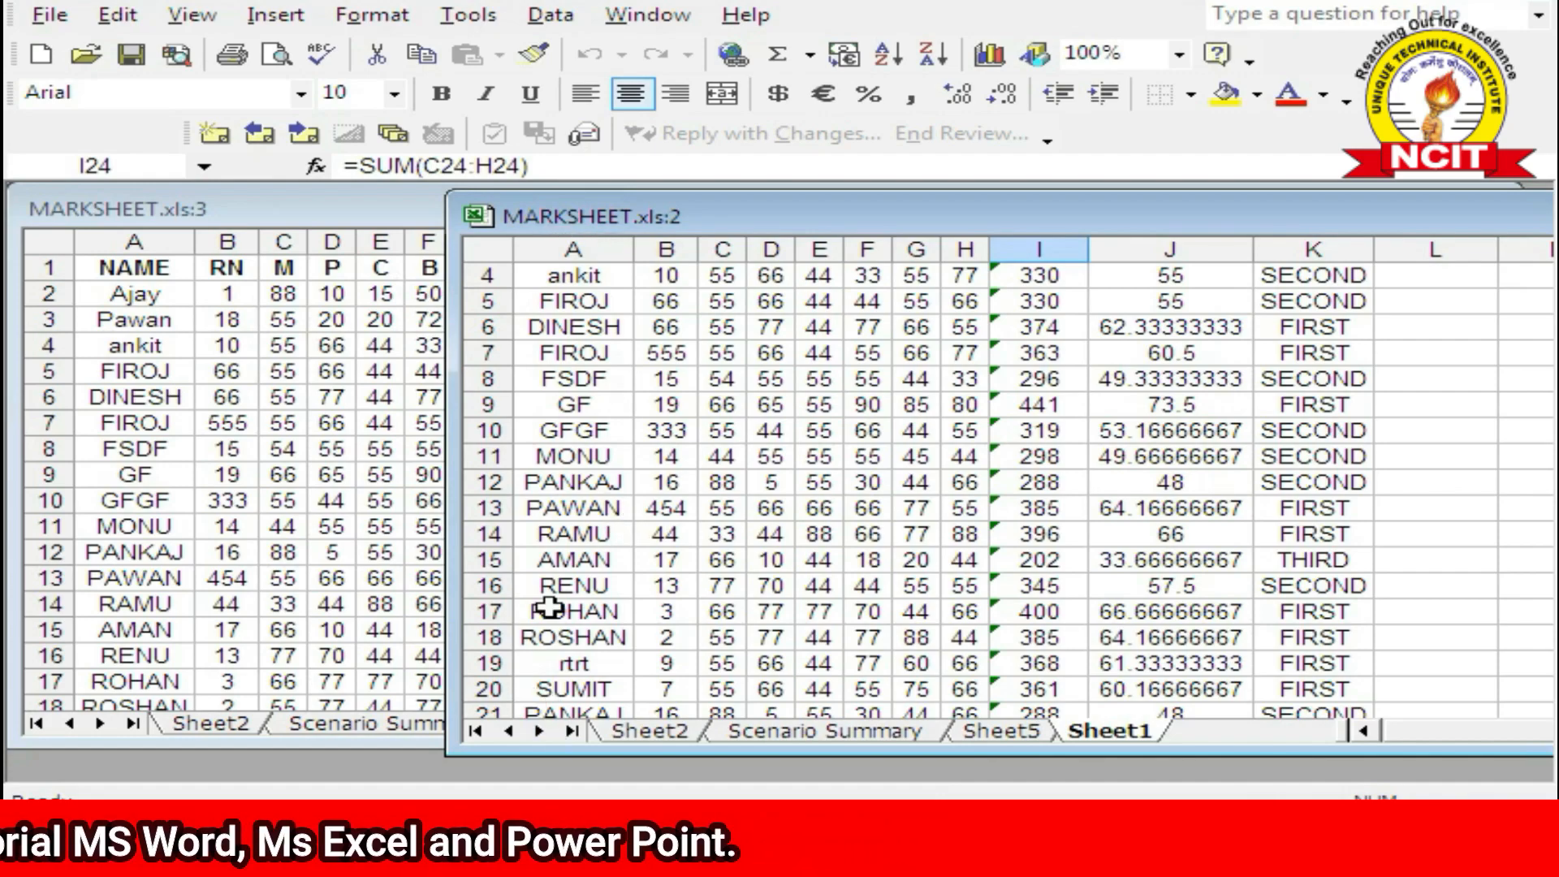
{"action": "left_click", "coordinate": [231, 467]}
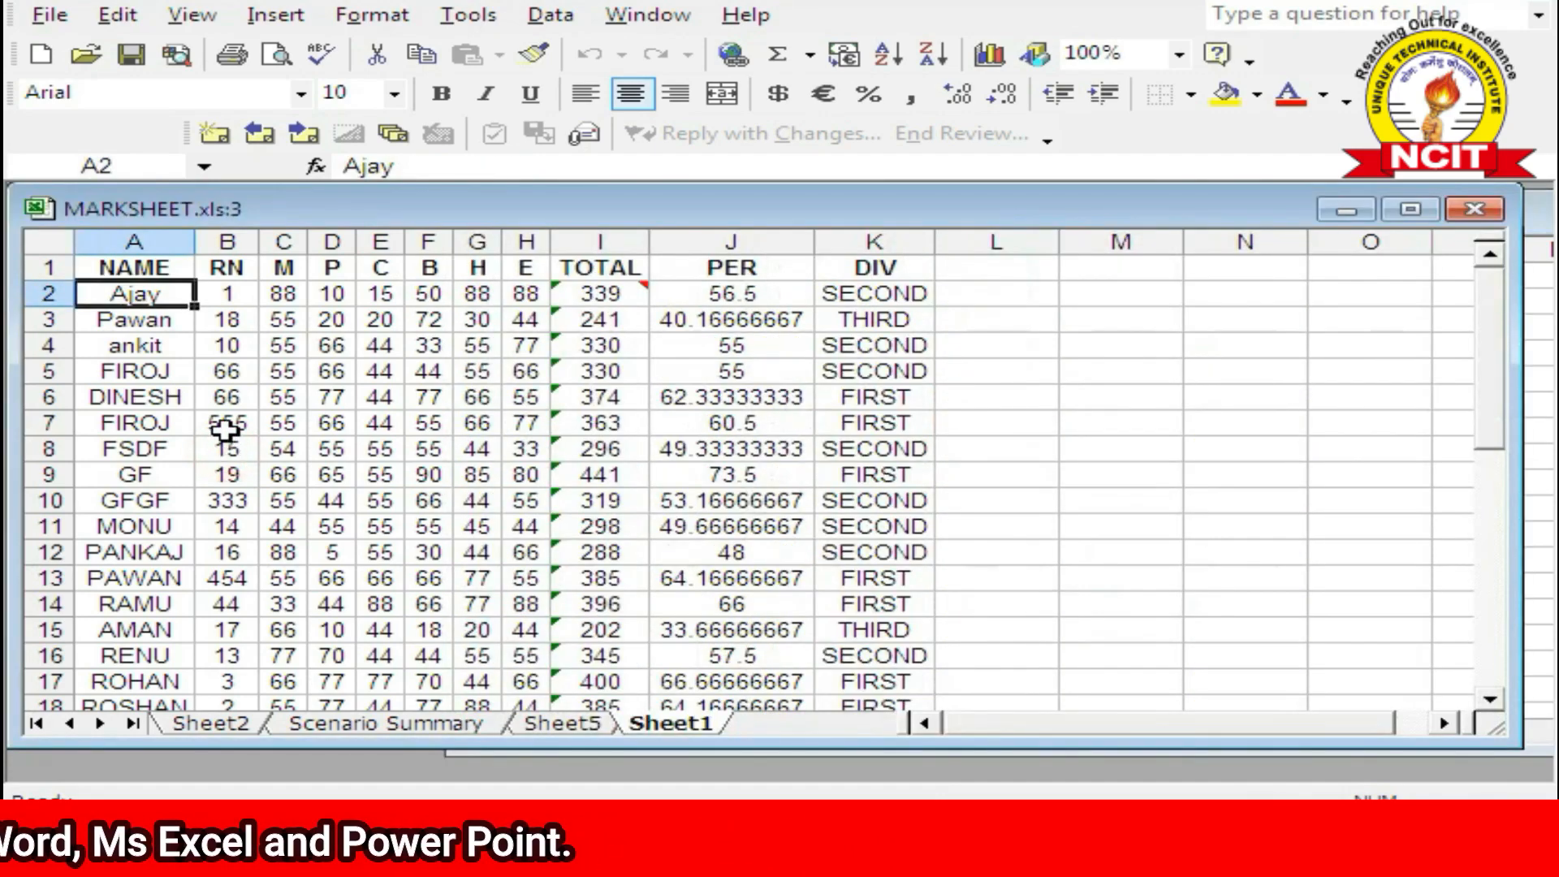
{"action": "scroll", "coordinate": [203, 360], "scroll_direction": "down", "scroll_amount": 4}
{"action": "scroll", "coordinate": [202, 361], "scroll_direction": "down", "scroll_amount": 3}
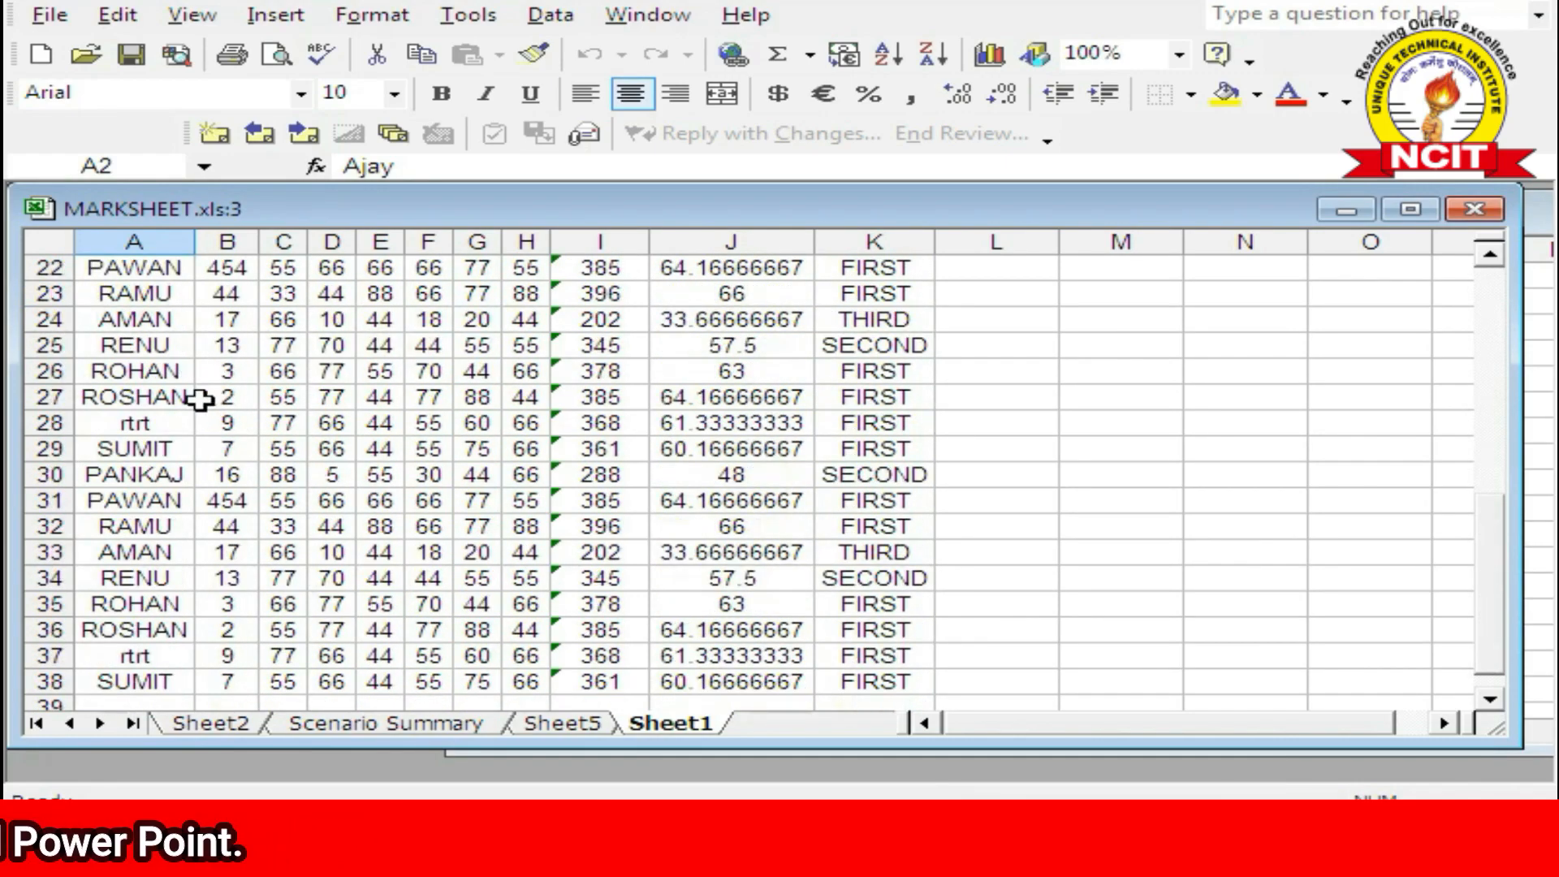
{"action": "left_click", "coordinate": [1043, 451]}
Step: Arrange only the active workbook's windows with the Cascade option, and move the MARKSHEET.xls:3 window slightly up
{"action": "left_click", "coordinate": [649, 16]}
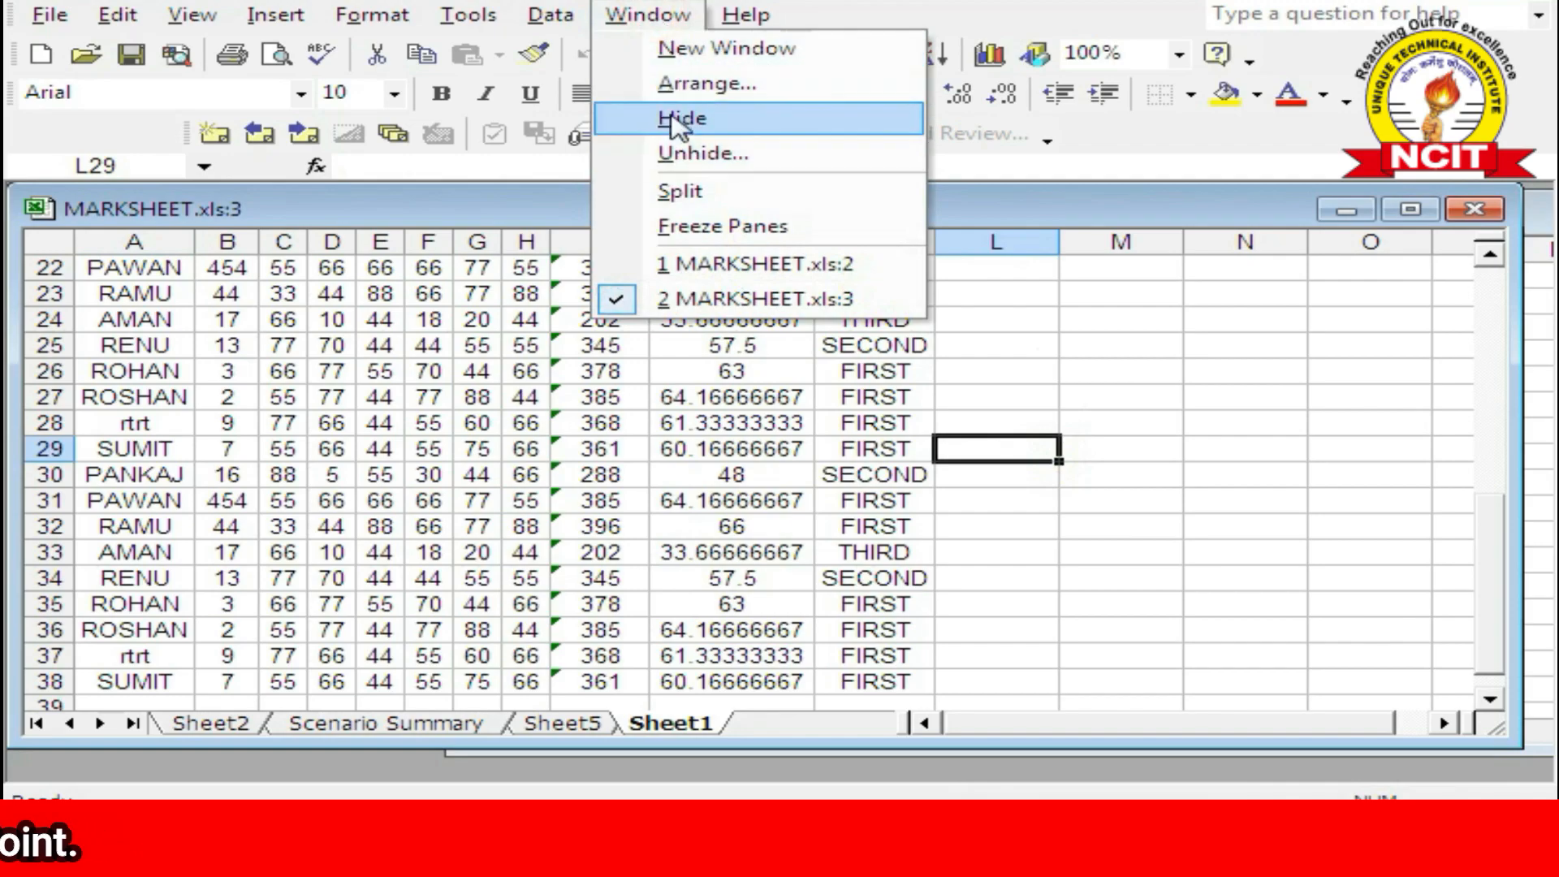
{"action": "left_click", "coordinate": [662, 85]}
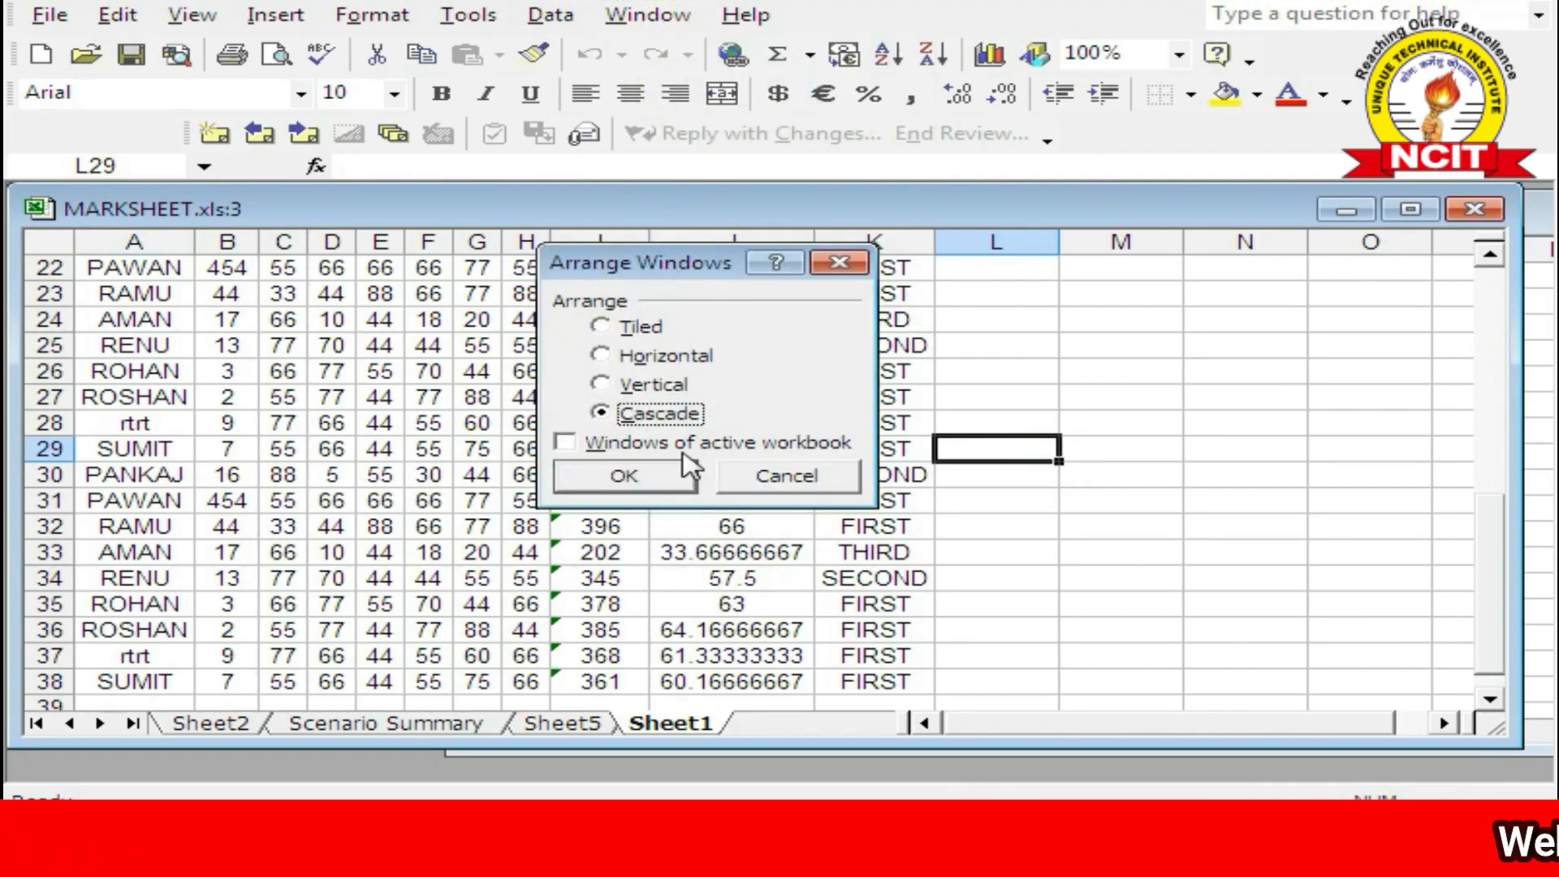
{"action": "left_click", "coordinate": [622, 443]}
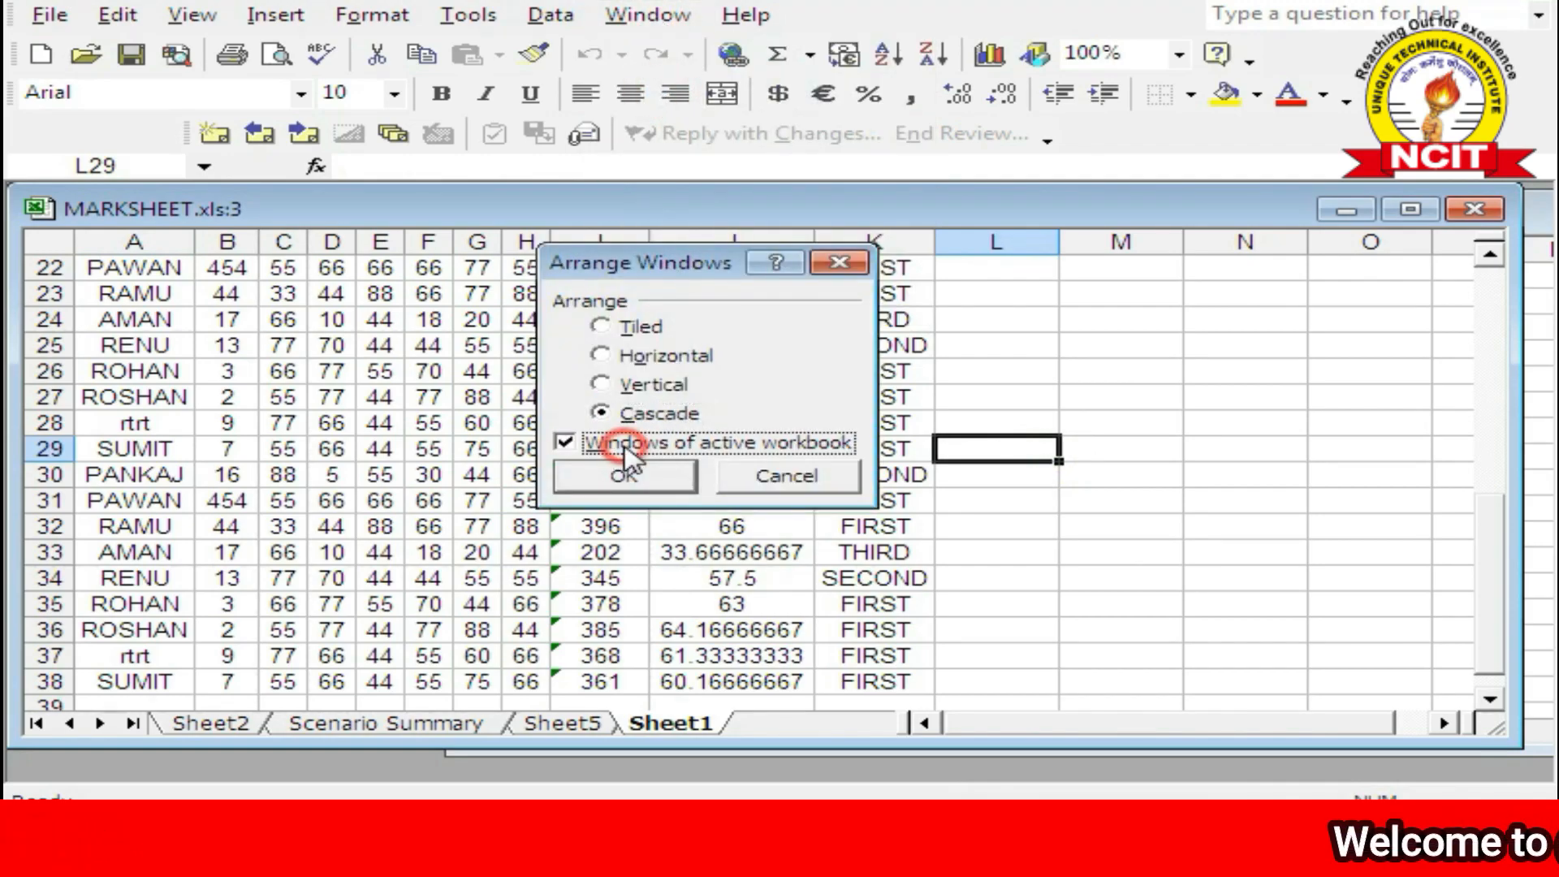
{"action": "left_click", "coordinate": [647, 478]}
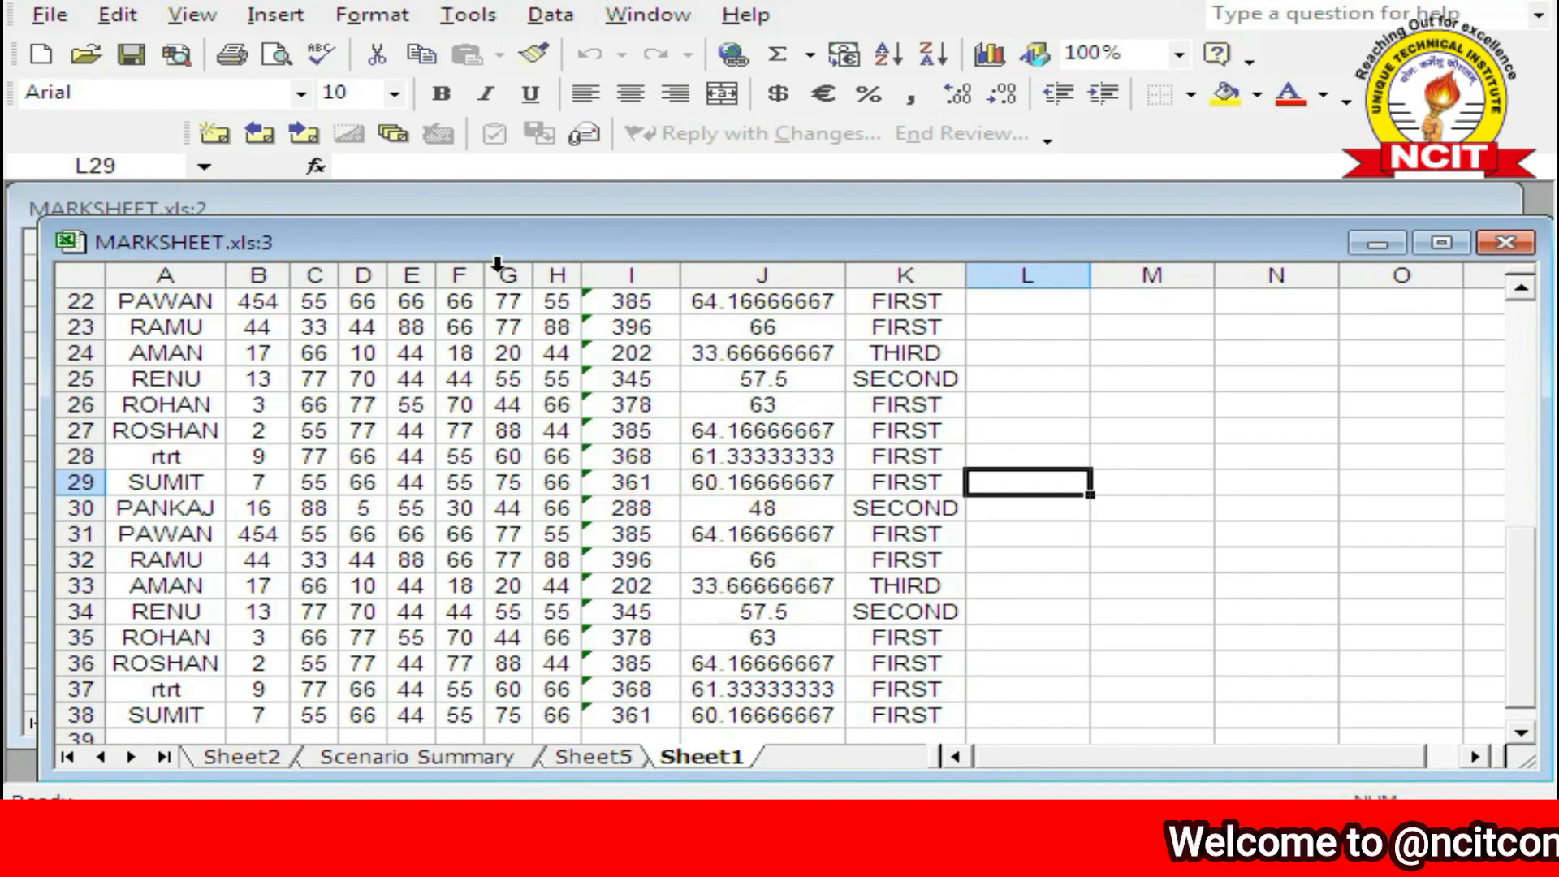
{"action": "left_click_drag", "start_coordinate": [483, 252], "coordinate": [498, 221]}
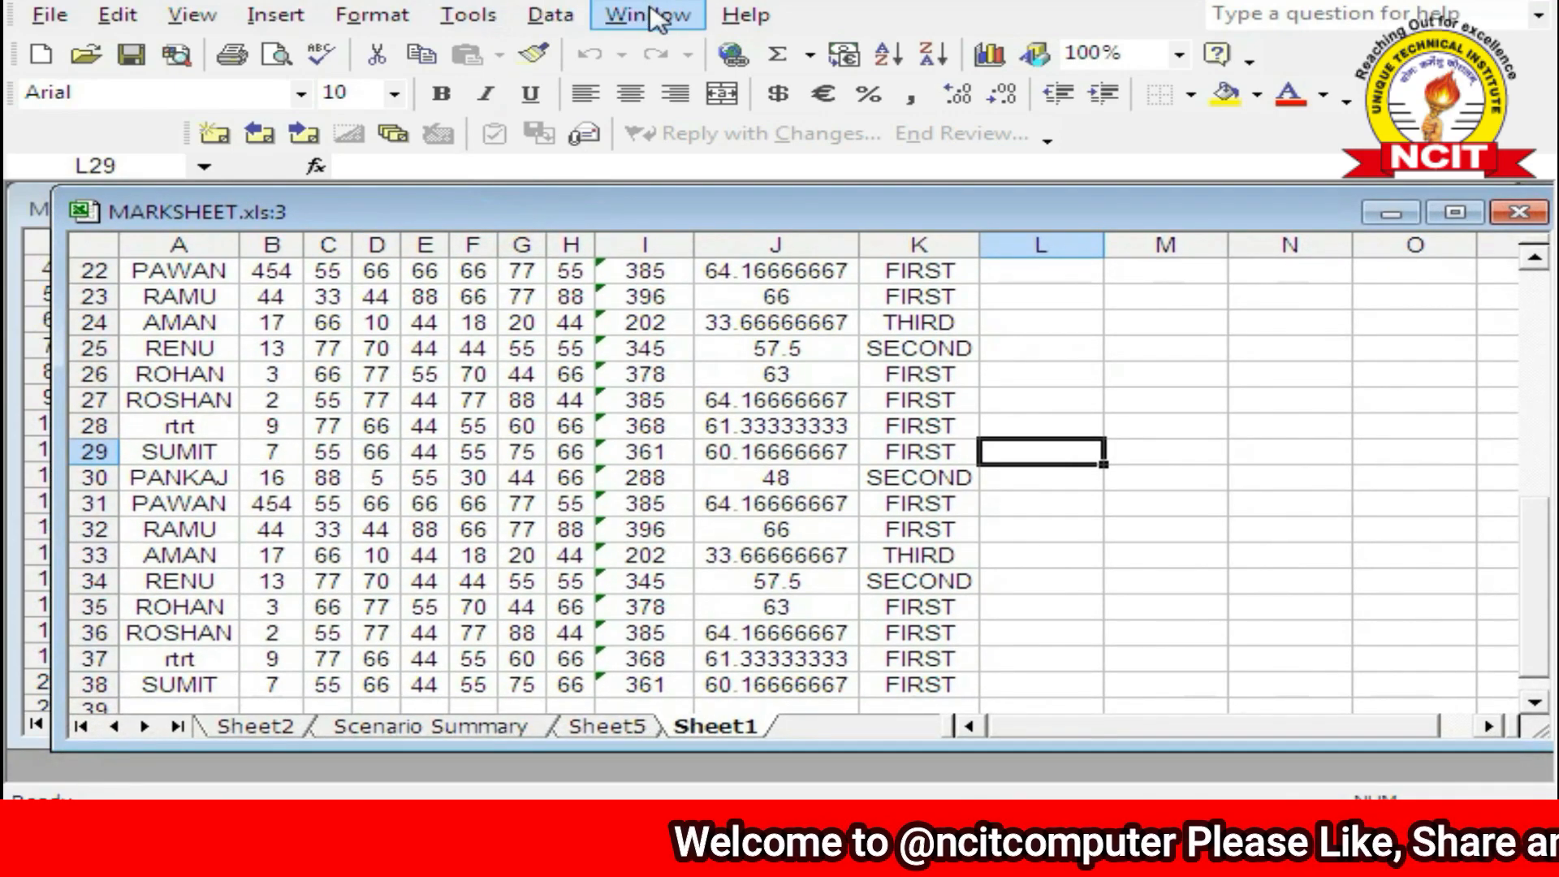
Step: Move the MARKSHEET.xls:3 window down and aside to expose MARKSHEET.xls:2 behind it, and select cell D24
{"action": "left_click", "coordinate": [647, 15]}
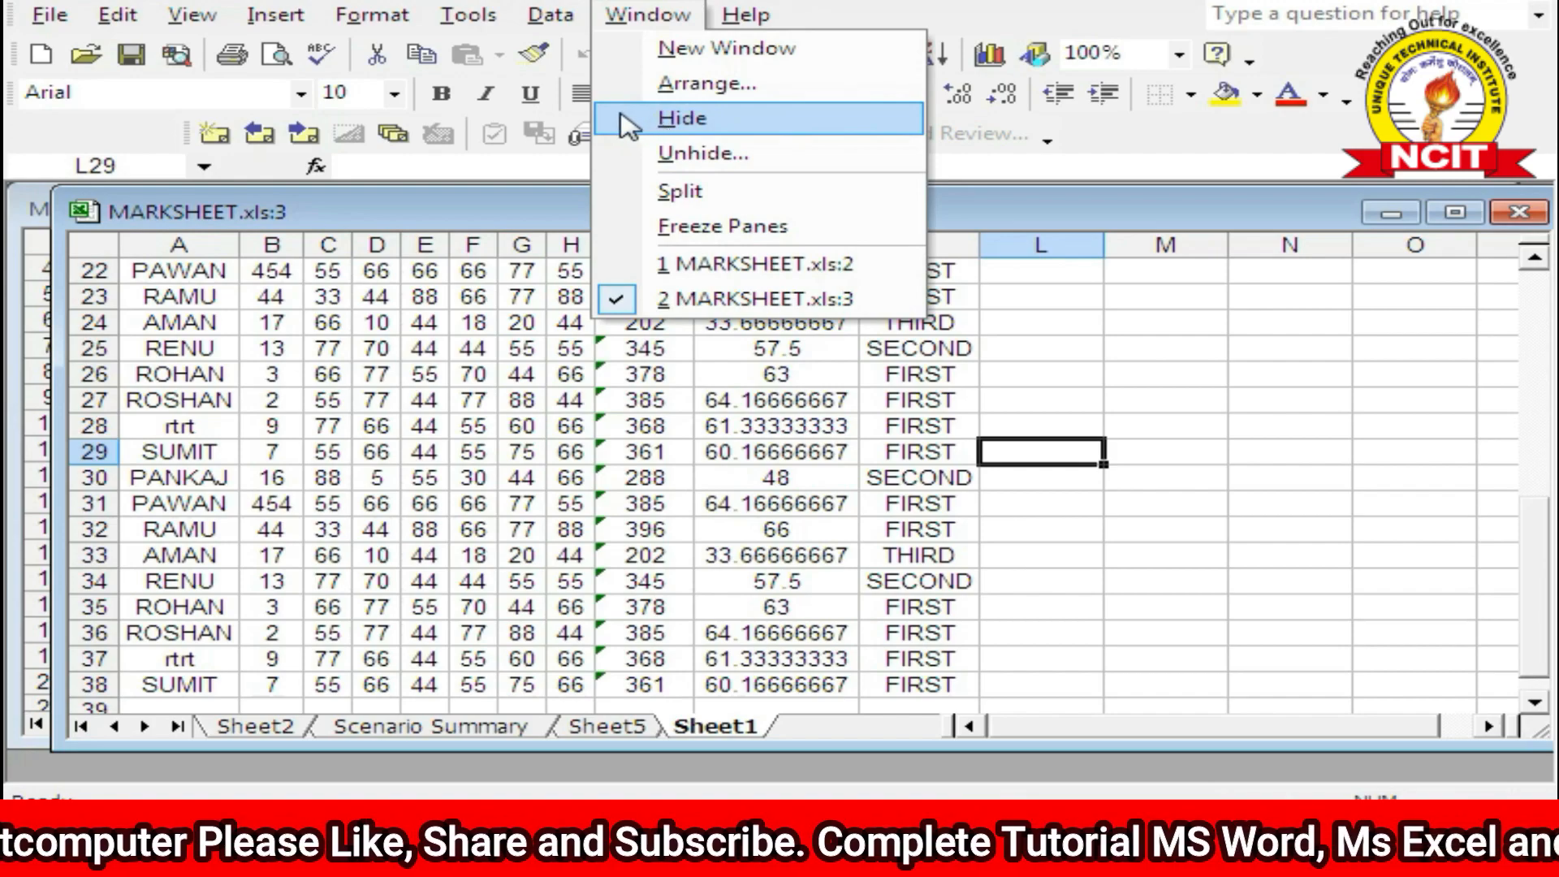
{"action": "left_click", "coordinate": [521, 322]}
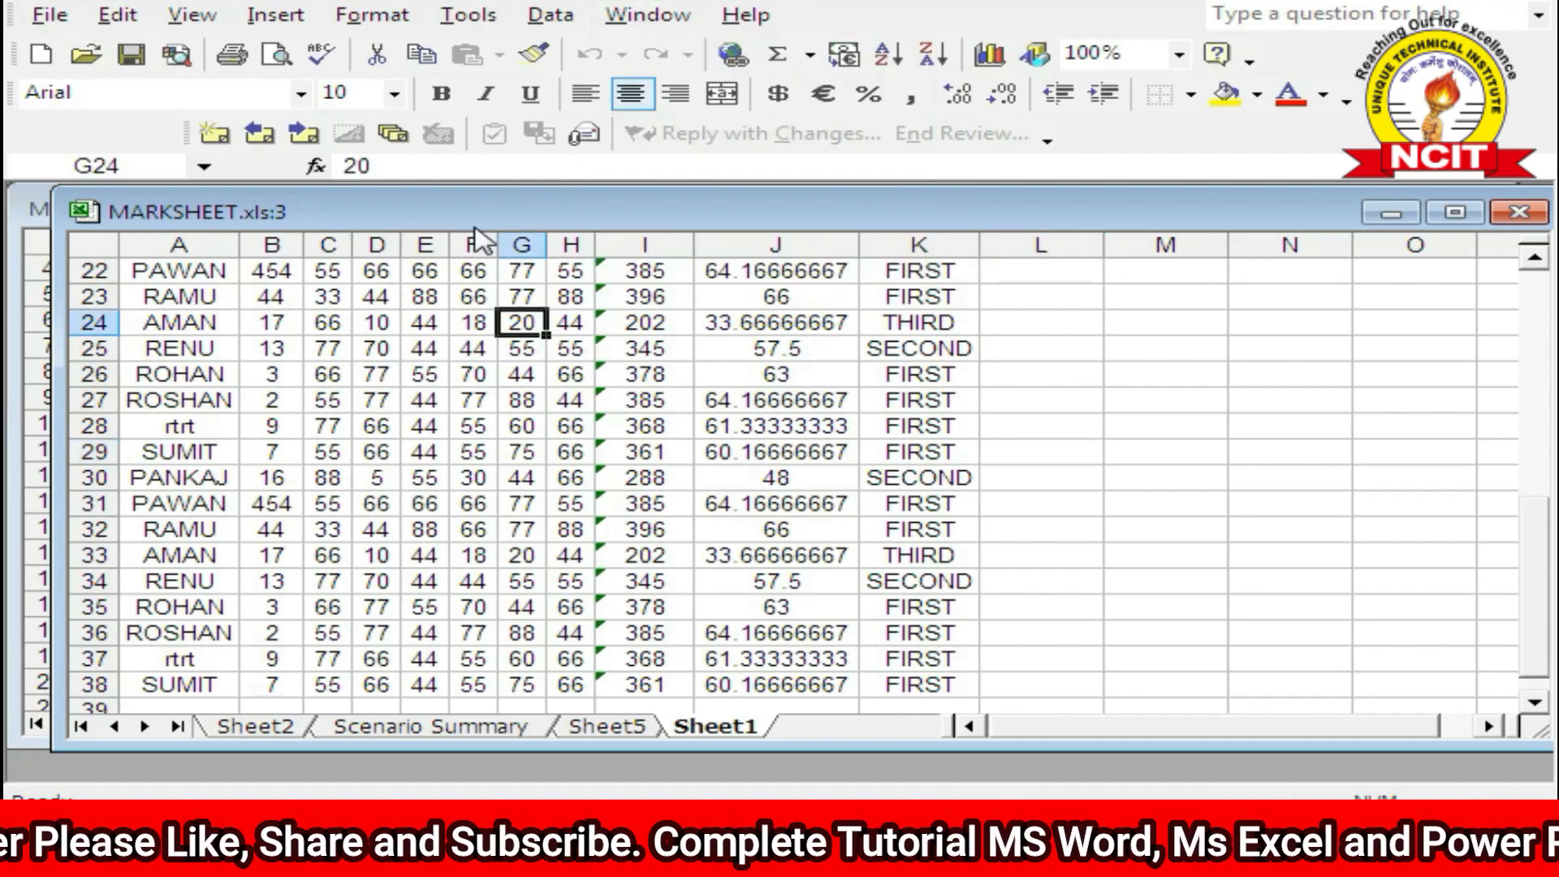
{"action": "left_click_drag", "start_coordinate": [466, 213], "coordinate": [667, 300]}
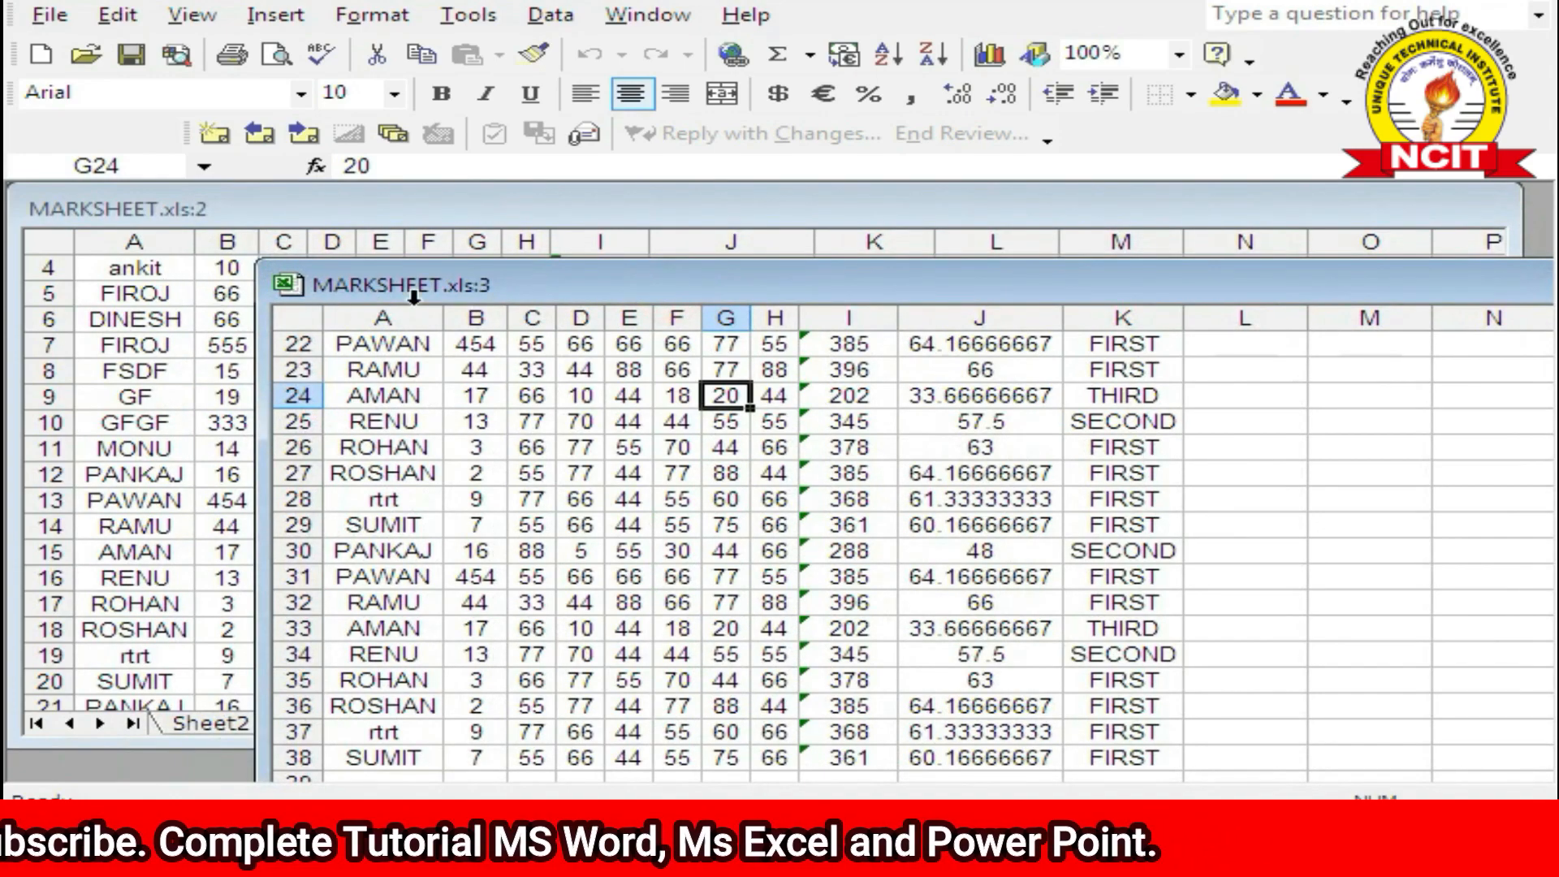
{"action": "left_click", "coordinate": [580, 391]}
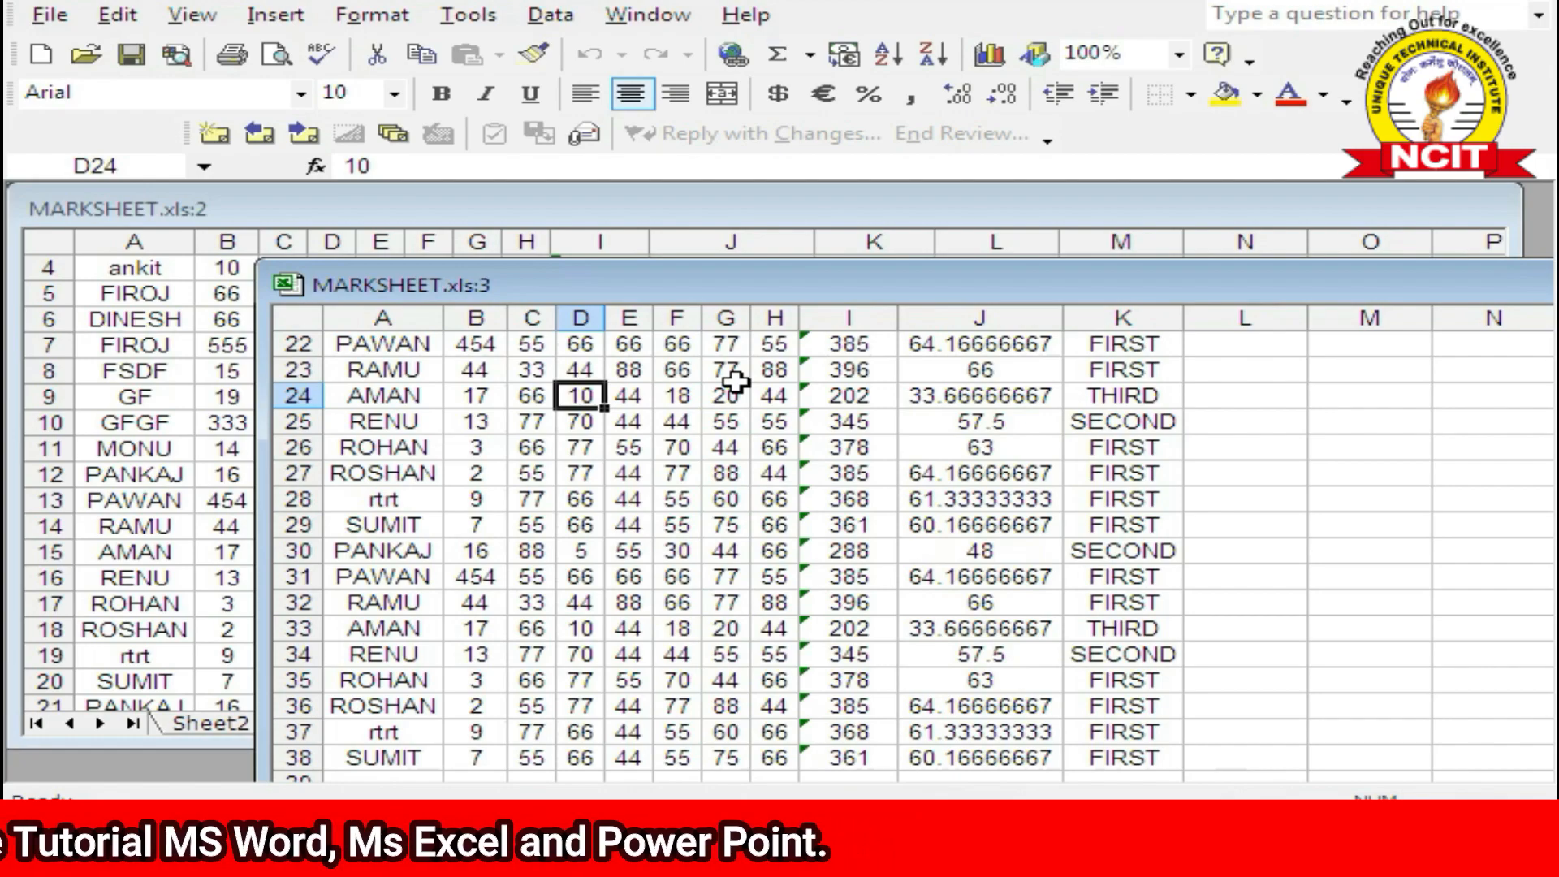
Step: Hide the MARKSHEET.xls:3 window and then the MARKSHEET.xls:2 window
{"action": "left_click", "coordinate": [647, 15]}
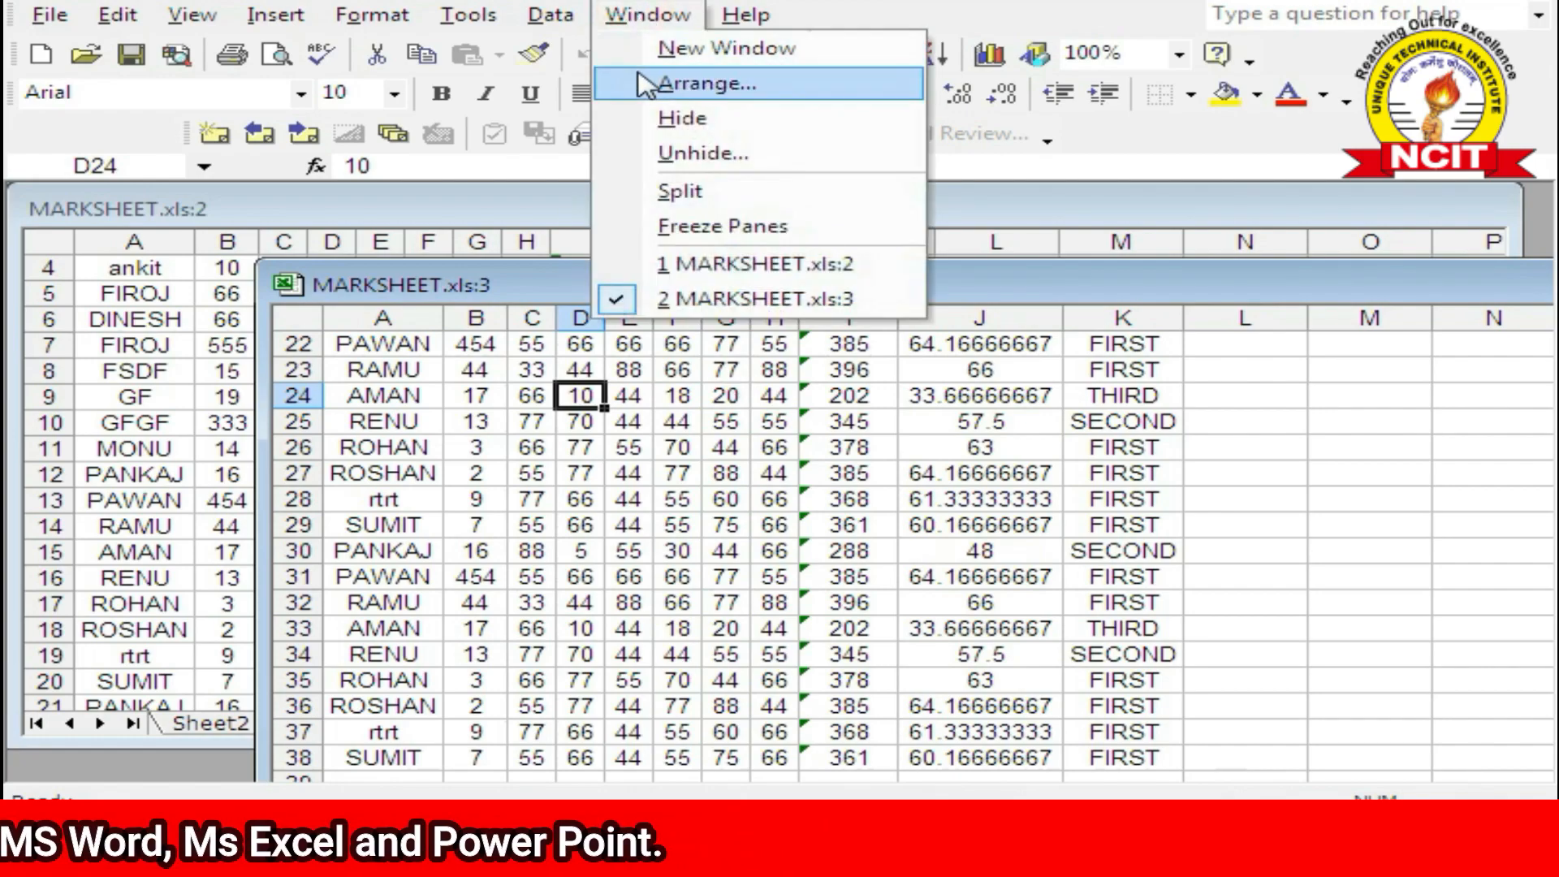
{"action": "left_click", "coordinate": [652, 121]}
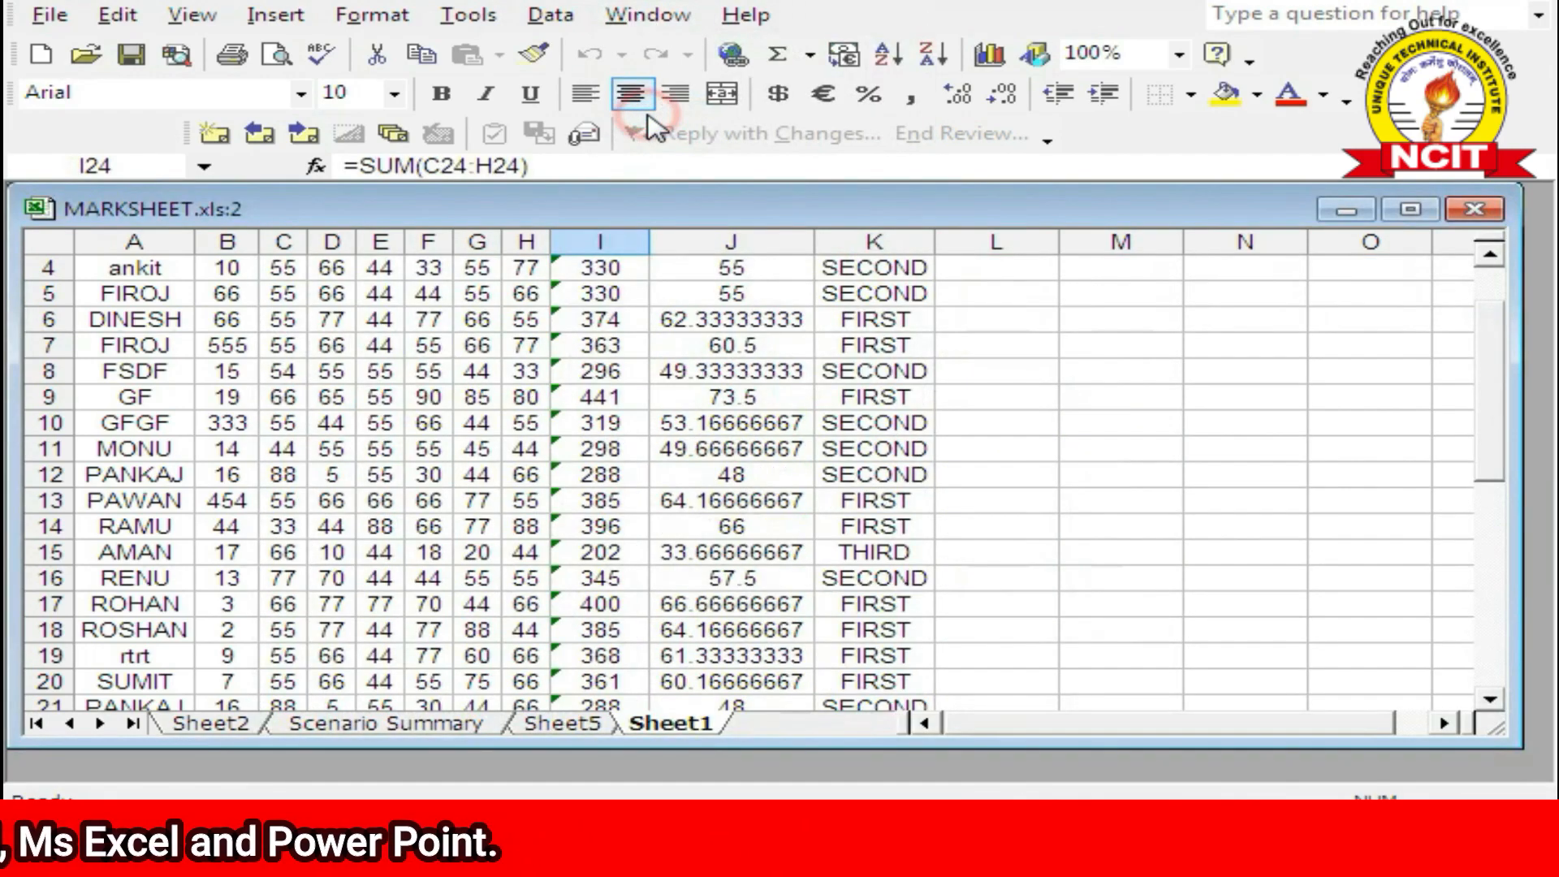
{"action": "left_click", "coordinate": [331, 346]}
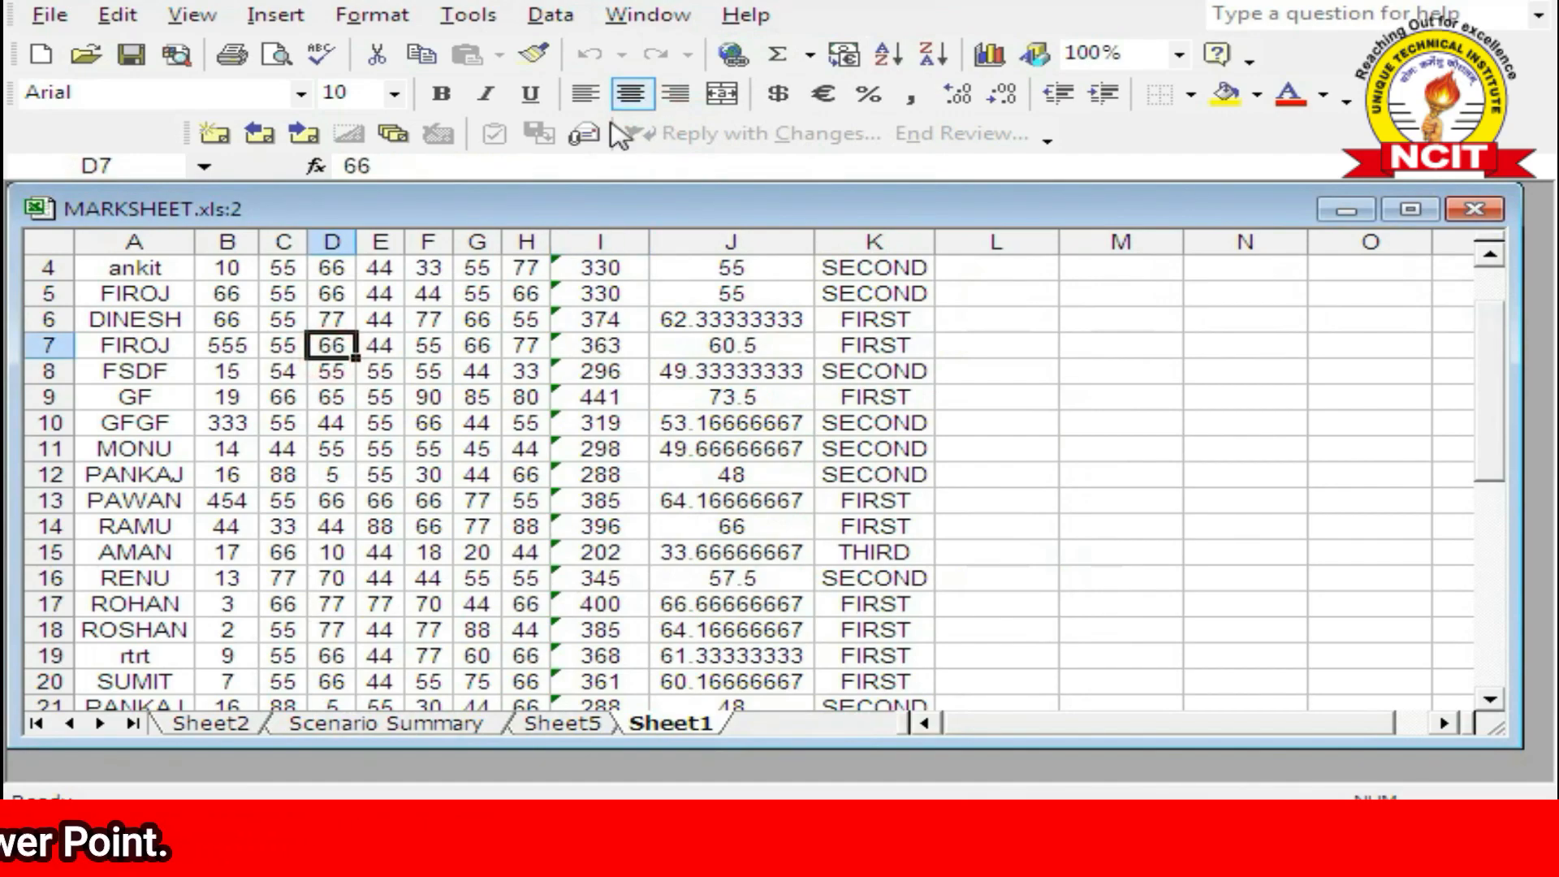
{"action": "left_click", "coordinate": [647, 14]}
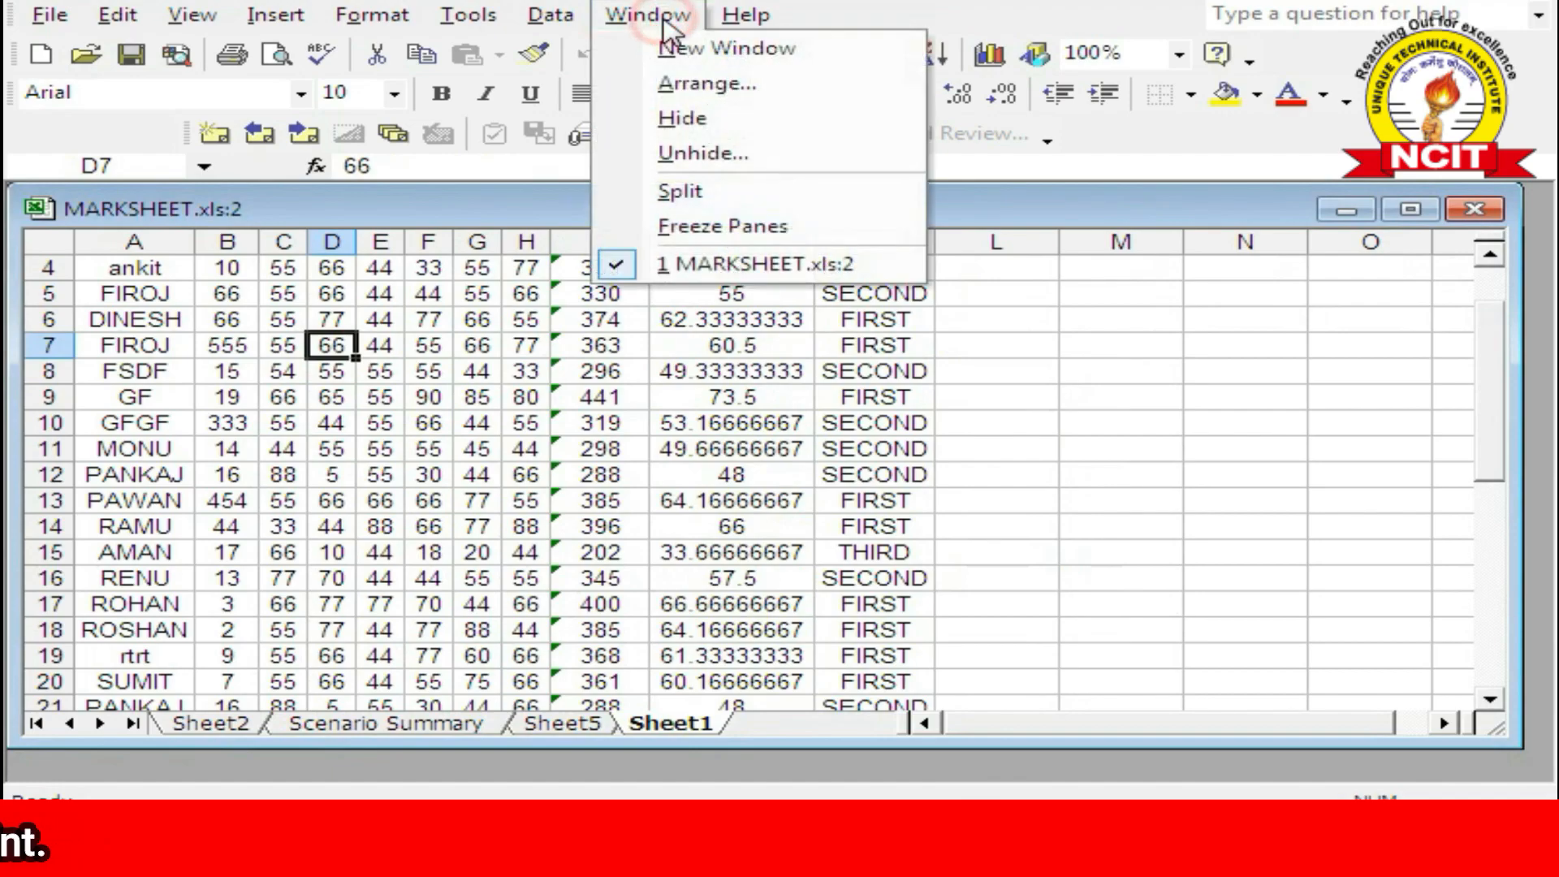
{"action": "left_click", "coordinate": [680, 120]}
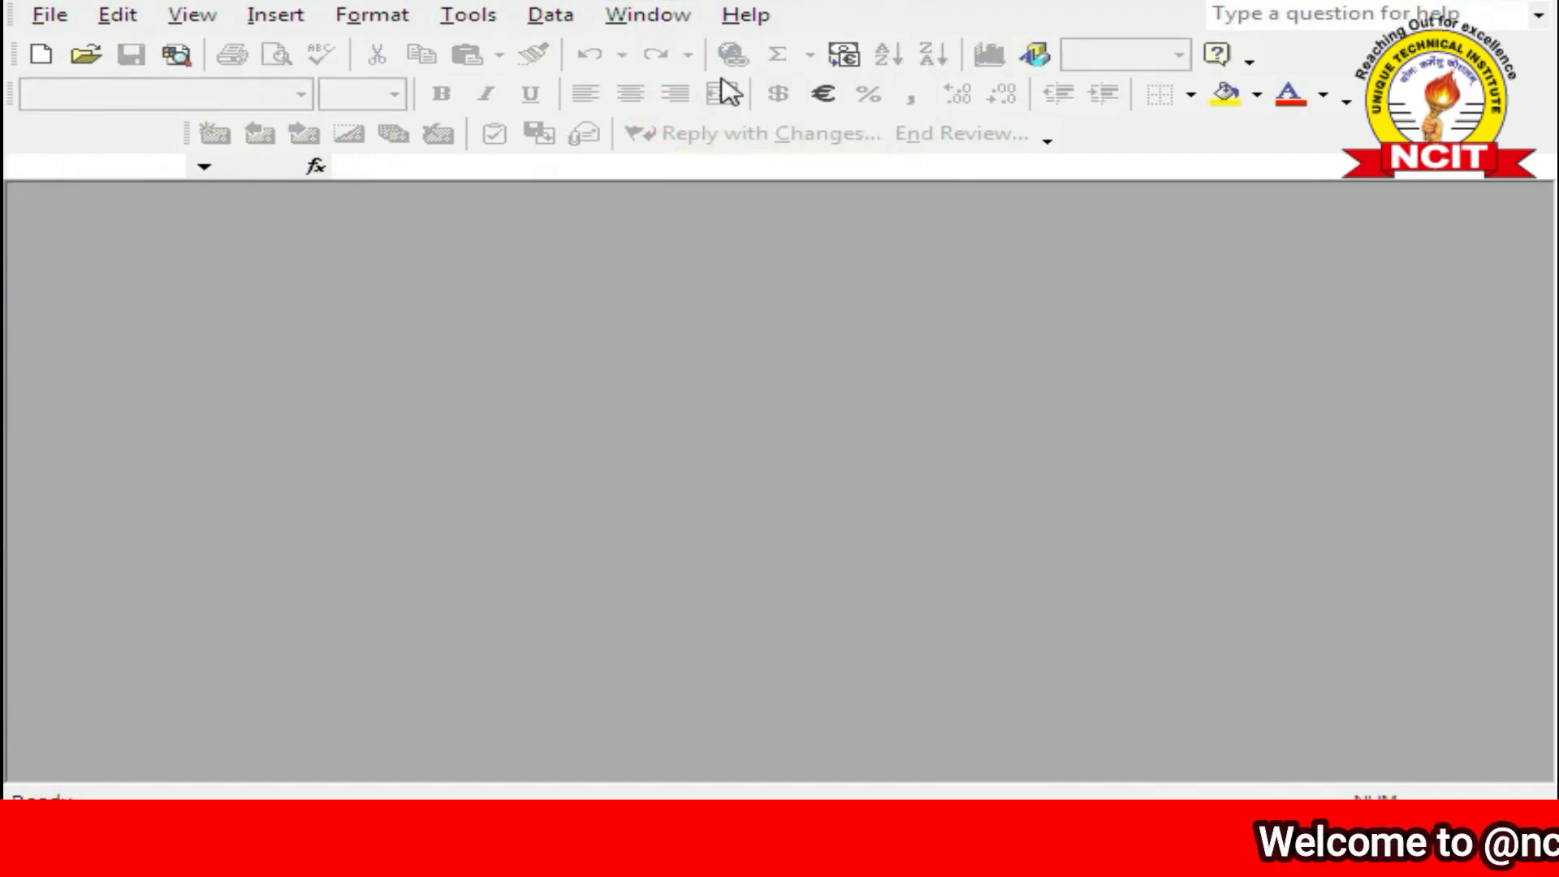
Step: Unhide the MARKSHEET.xls:2 window and select cell E11 in it
{"action": "left_click", "coordinate": [674, 16]}
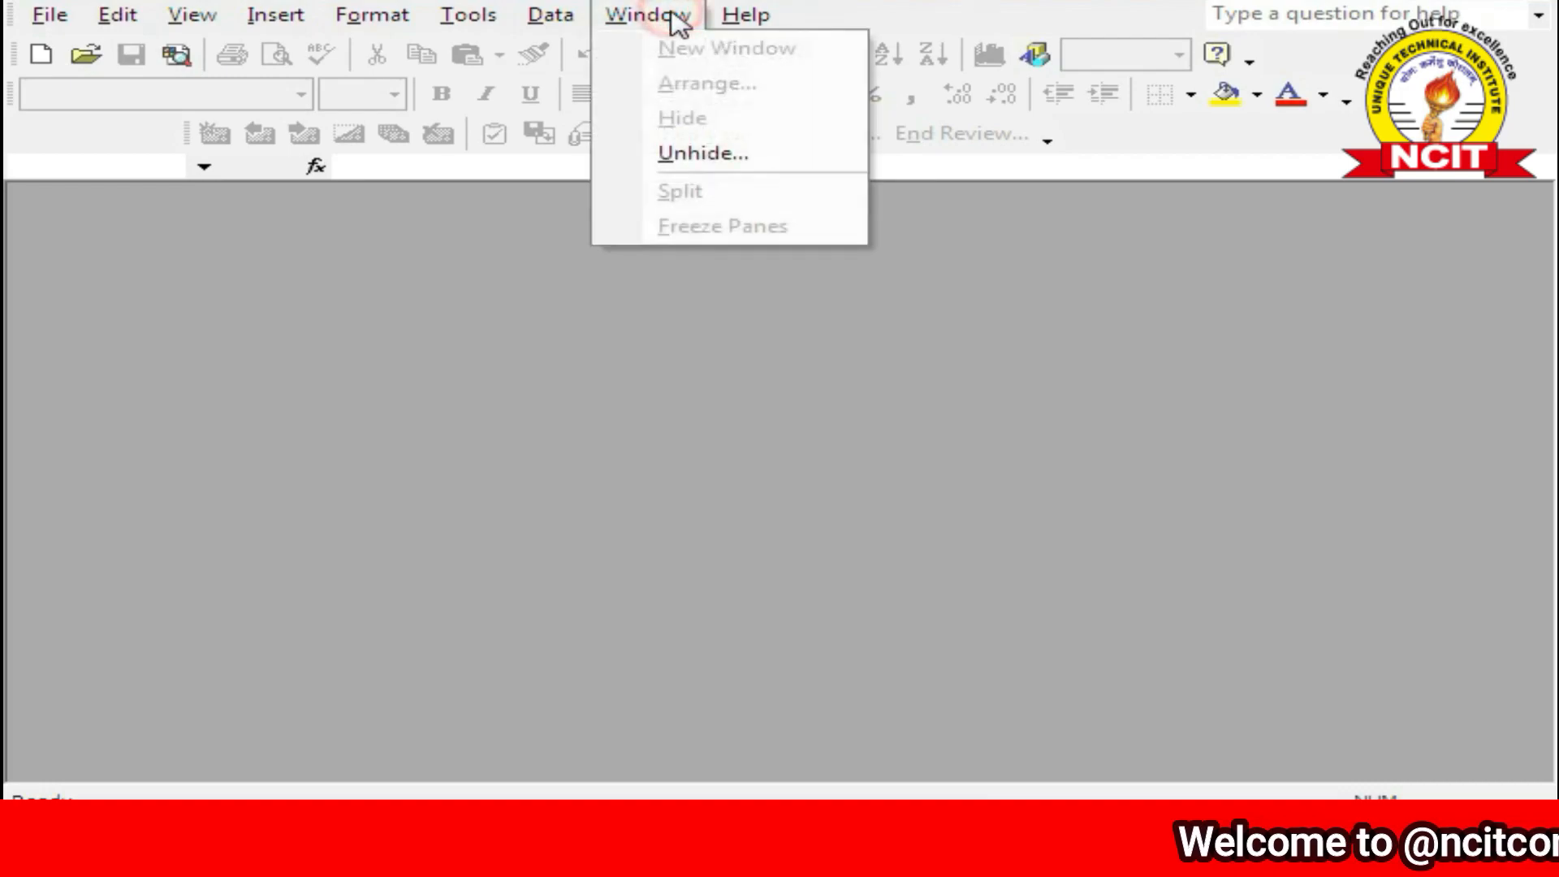
{"action": "left_click", "coordinate": [654, 154]}
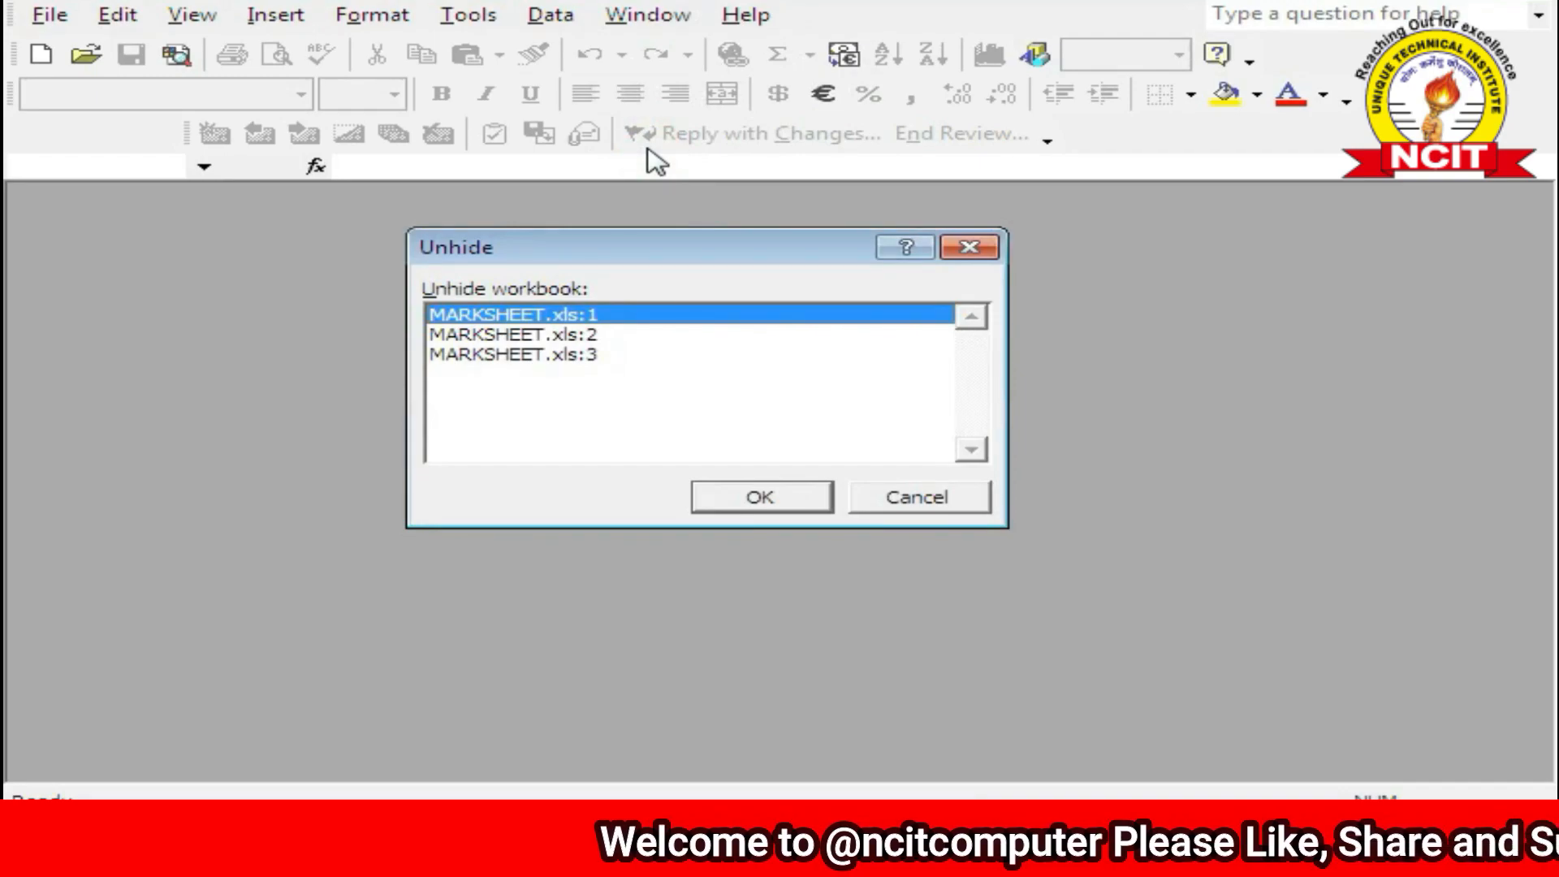
{"action": "left_click", "coordinate": [574, 355]}
{"action": "left_click", "coordinate": [569, 335]}
{"action": "left_click", "coordinate": [574, 355]}
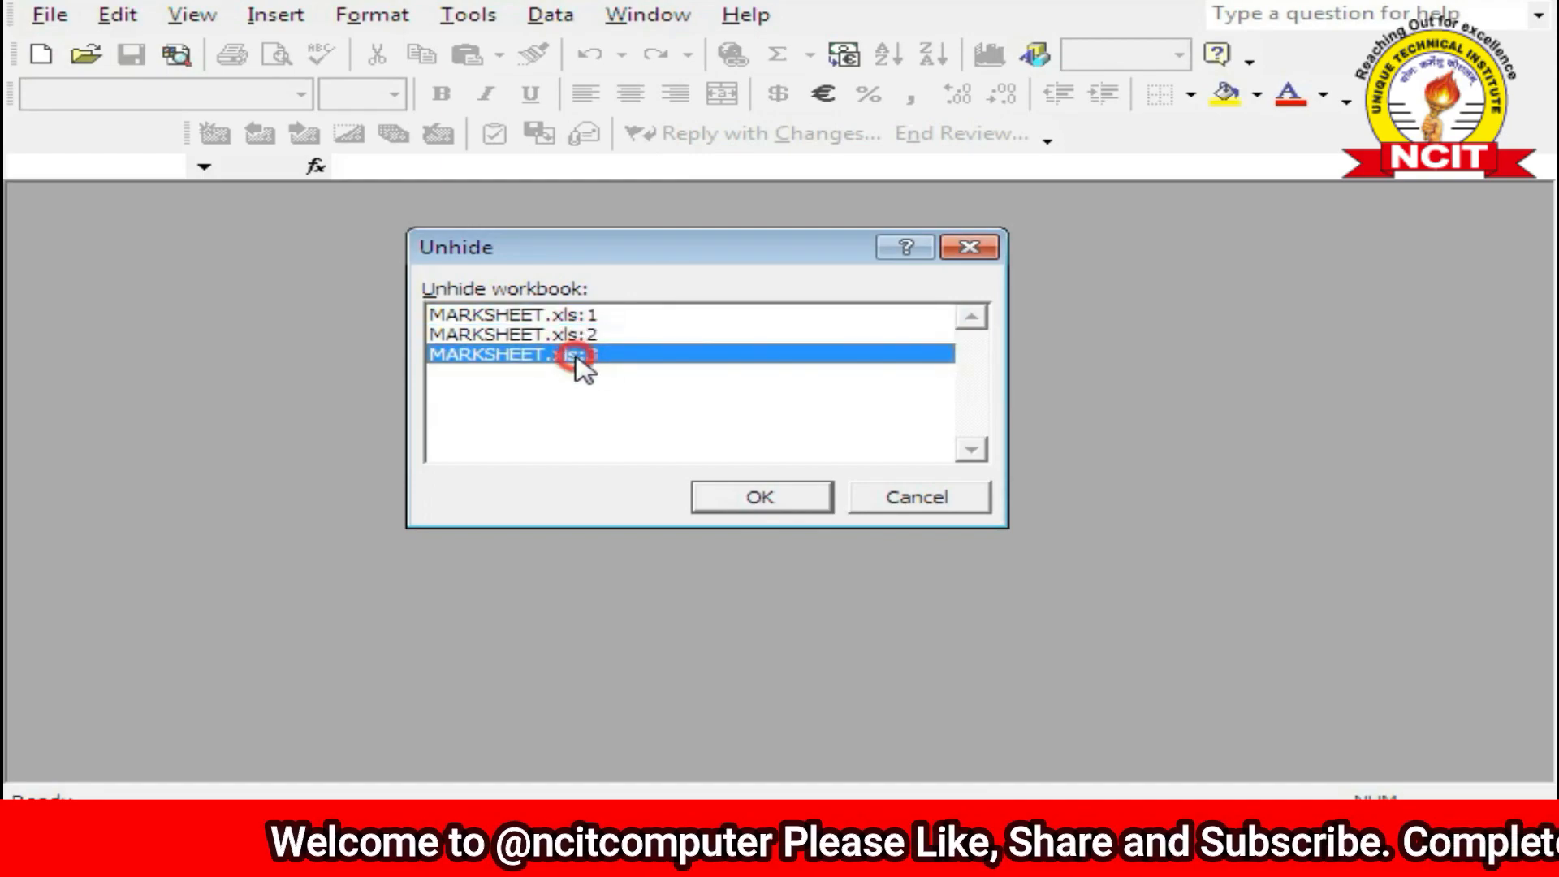
{"action": "left_click", "coordinate": [579, 341]}
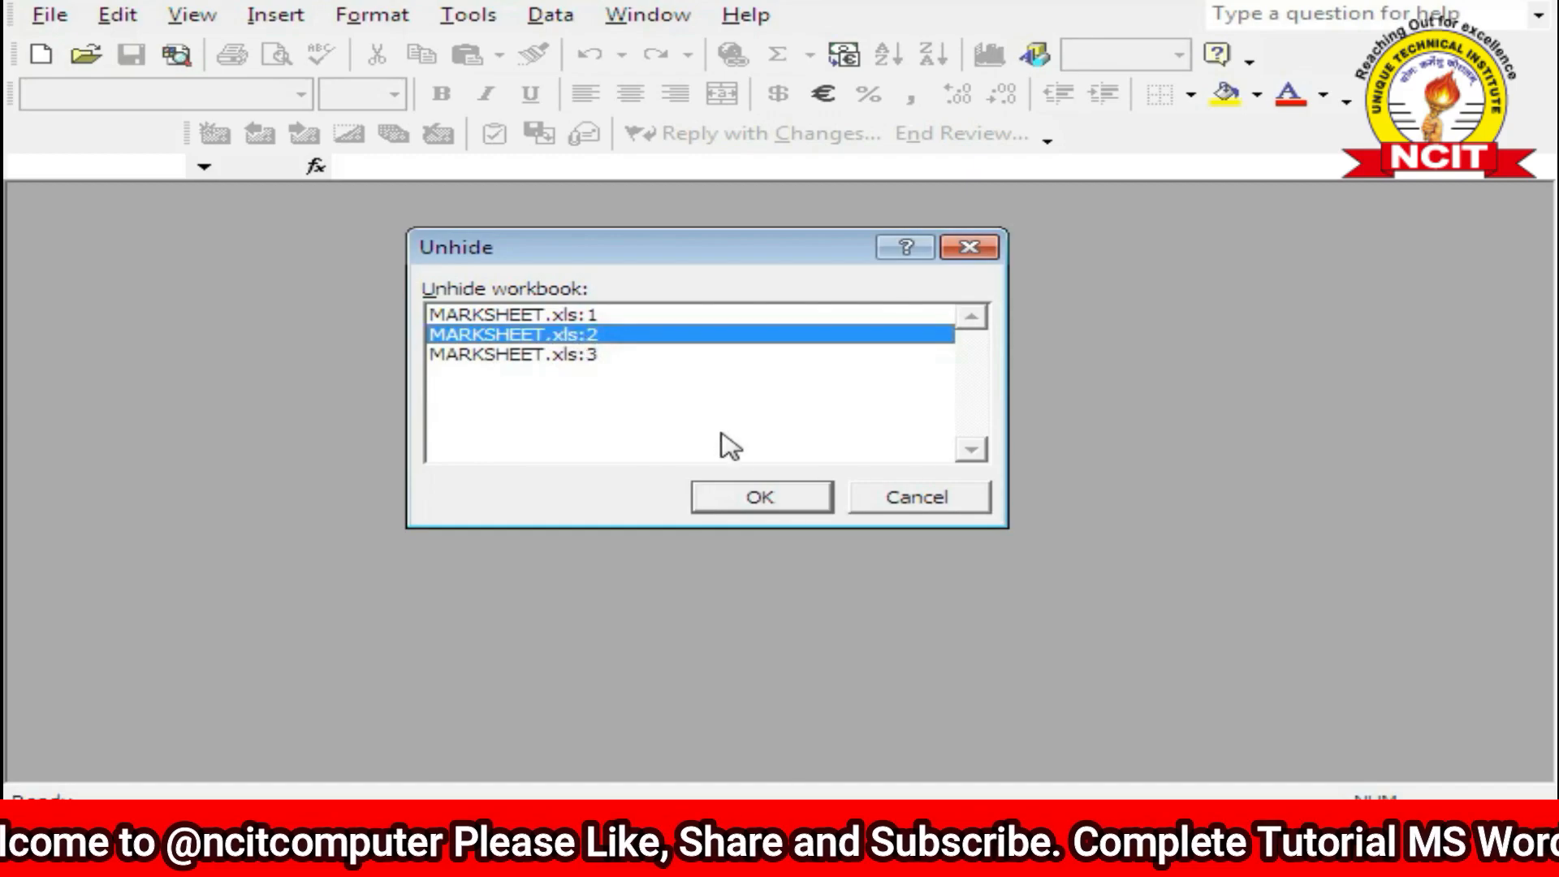
{"action": "left_click", "coordinate": [761, 502]}
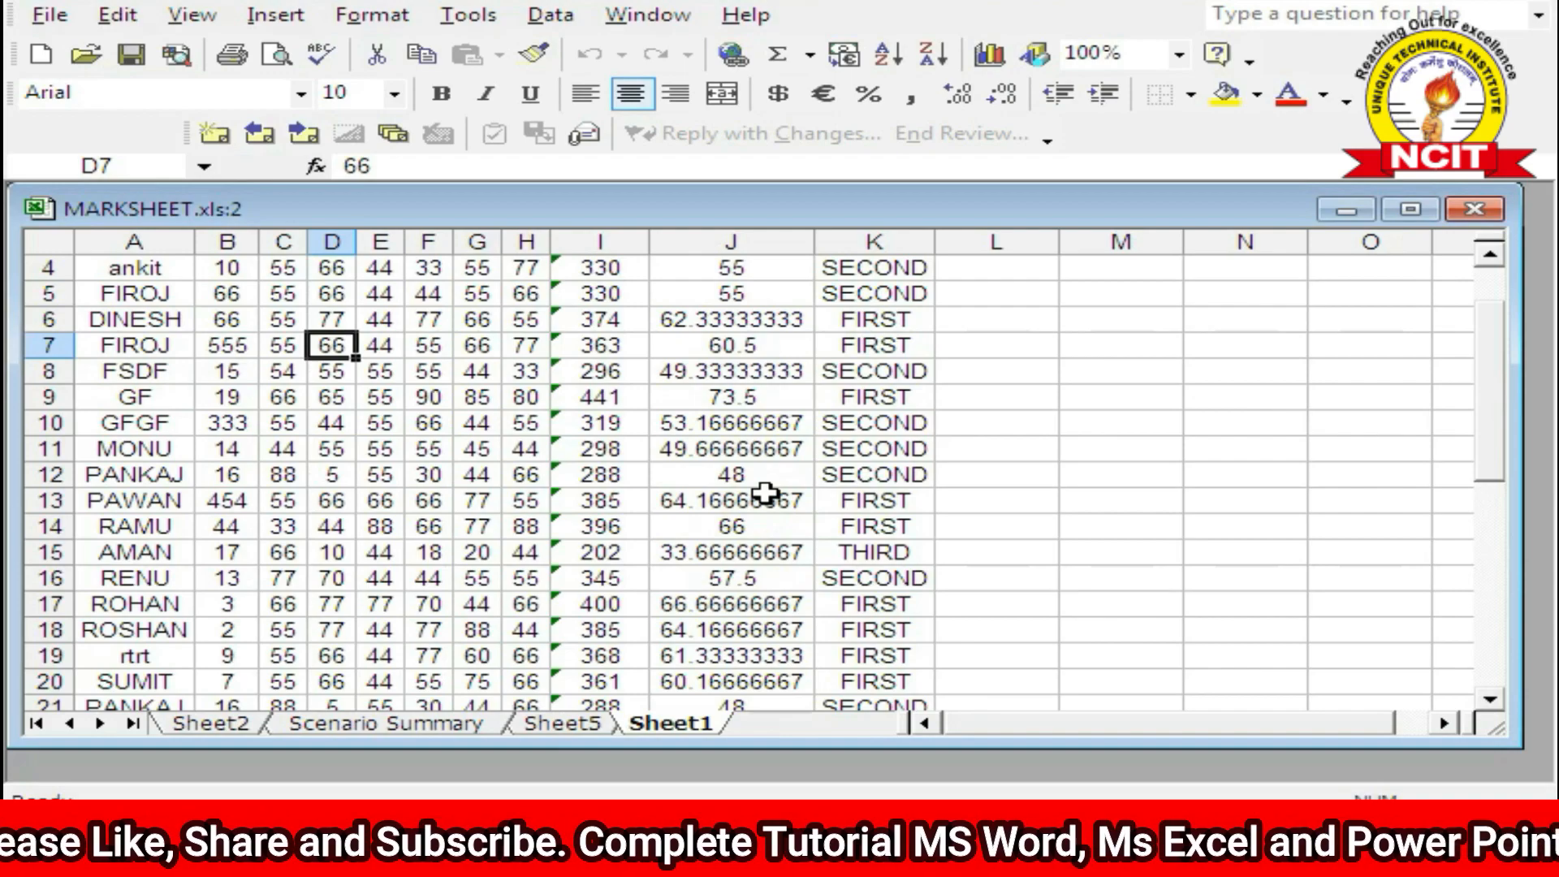
{"action": "left_click", "coordinate": [333, 550]}
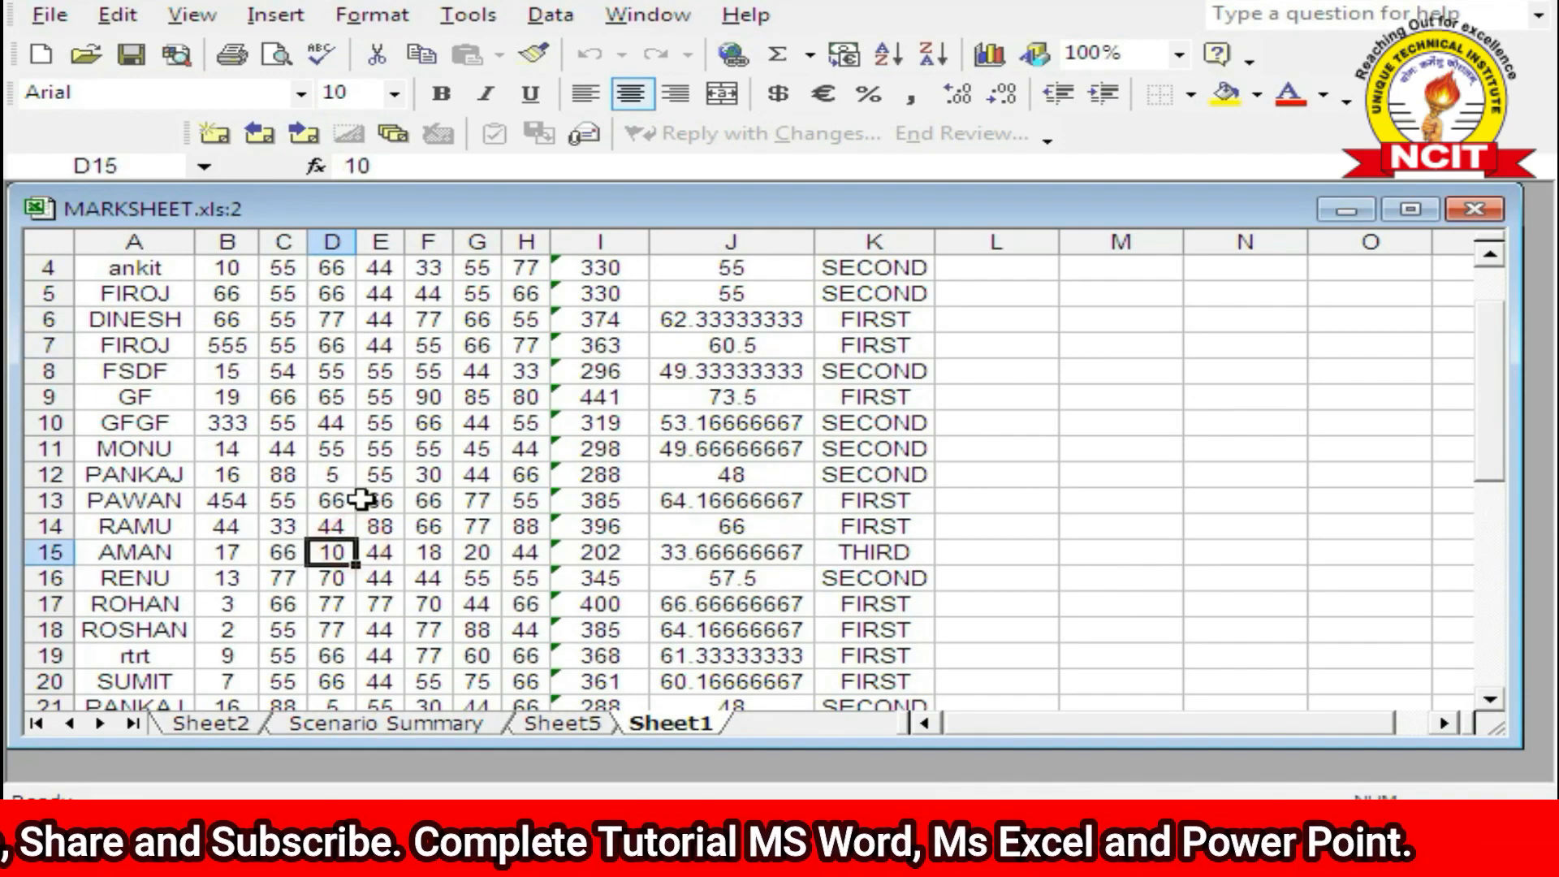
{"action": "left_click", "coordinate": [373, 443]}
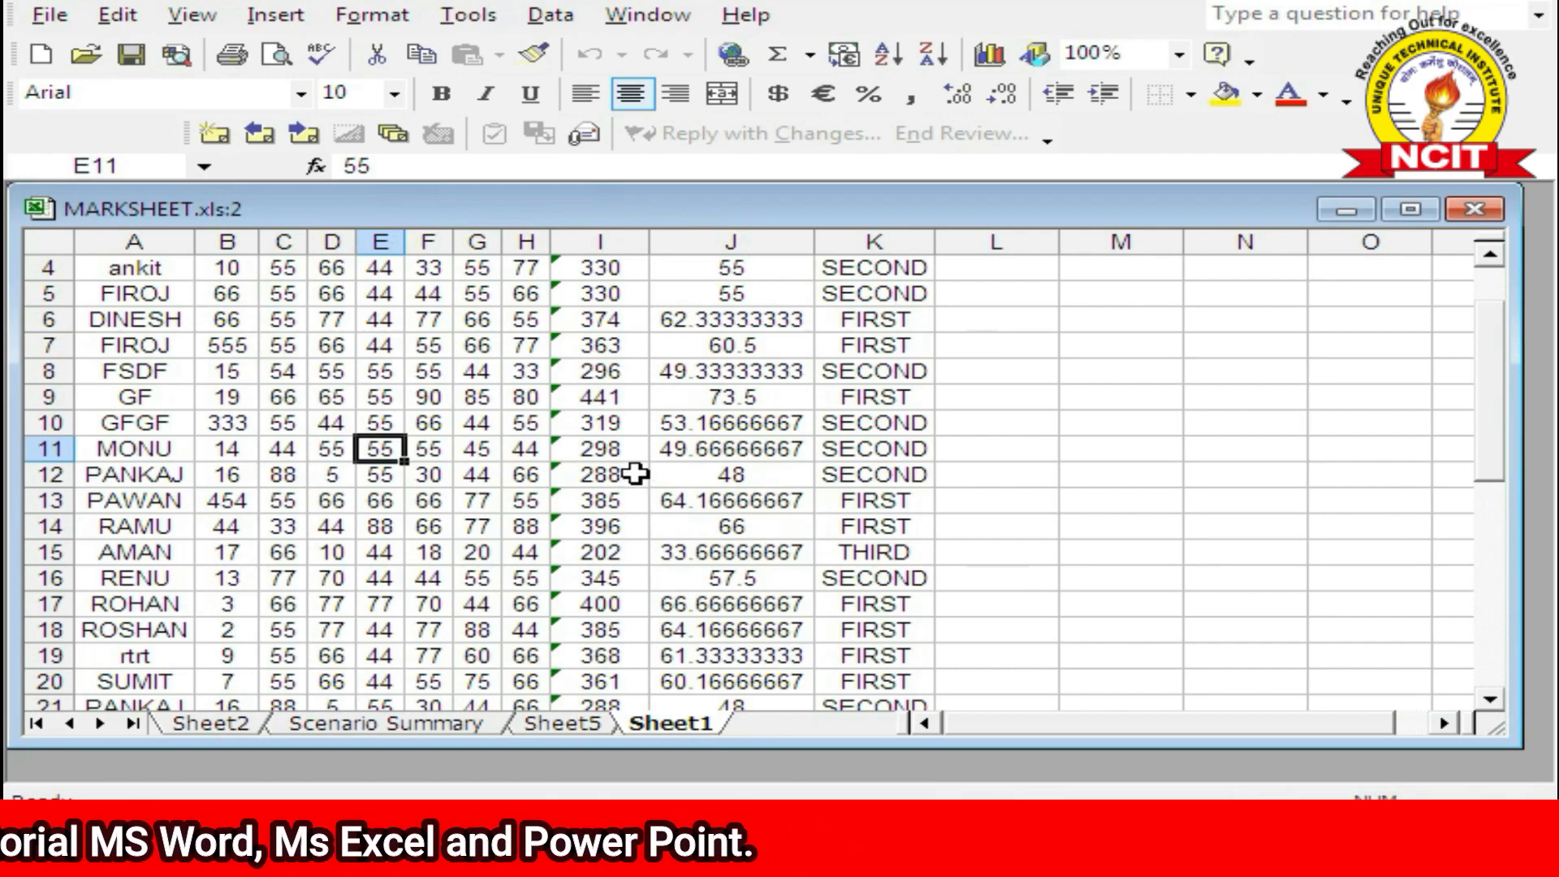
Step: Protect the workbook for both Structure and Windows with a password, confirm the password, and select cell J11
{"action": "left_click", "coordinate": [467, 16]}
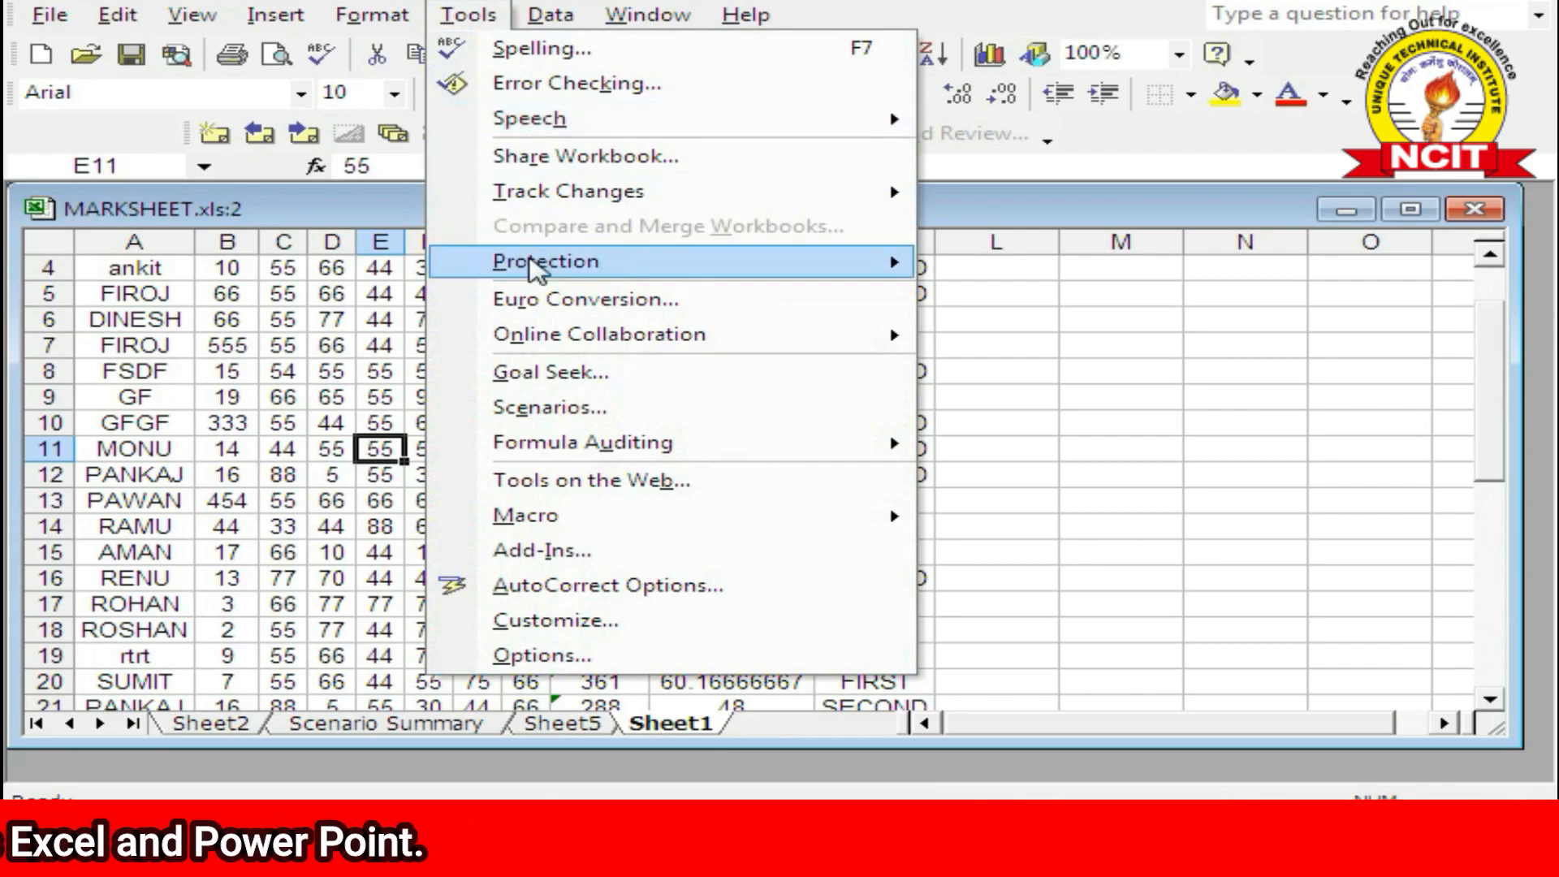
{"action": "mouse_move", "coordinate": [523, 267]}
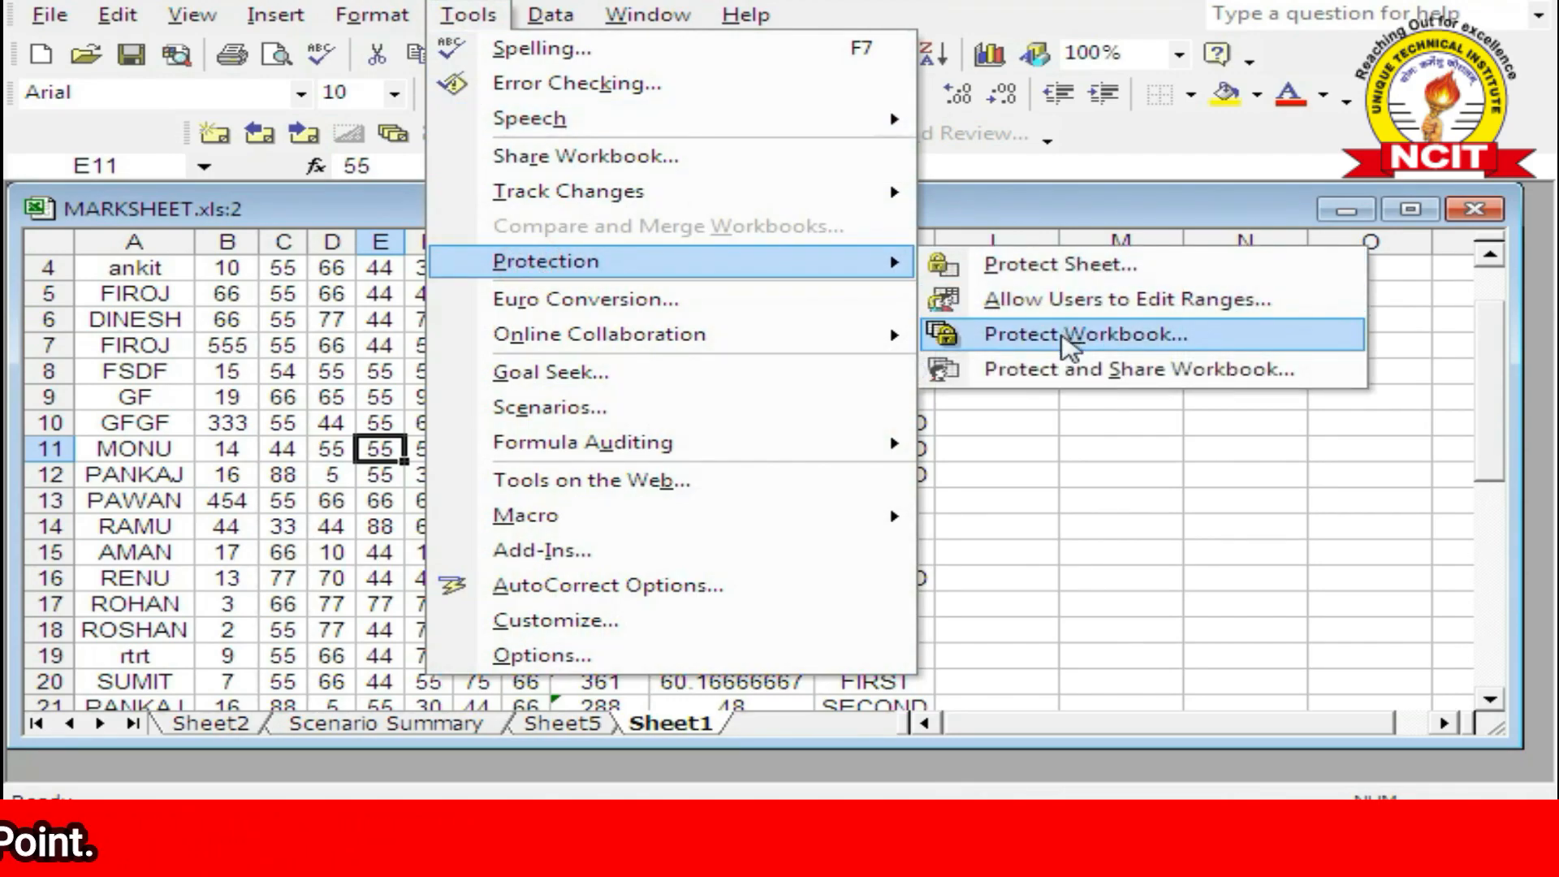
{"action": "left_click", "coordinate": [1068, 335]}
{"action": "left_click", "coordinate": [540, 349]}
{"action": "left_click", "coordinate": [543, 441]}
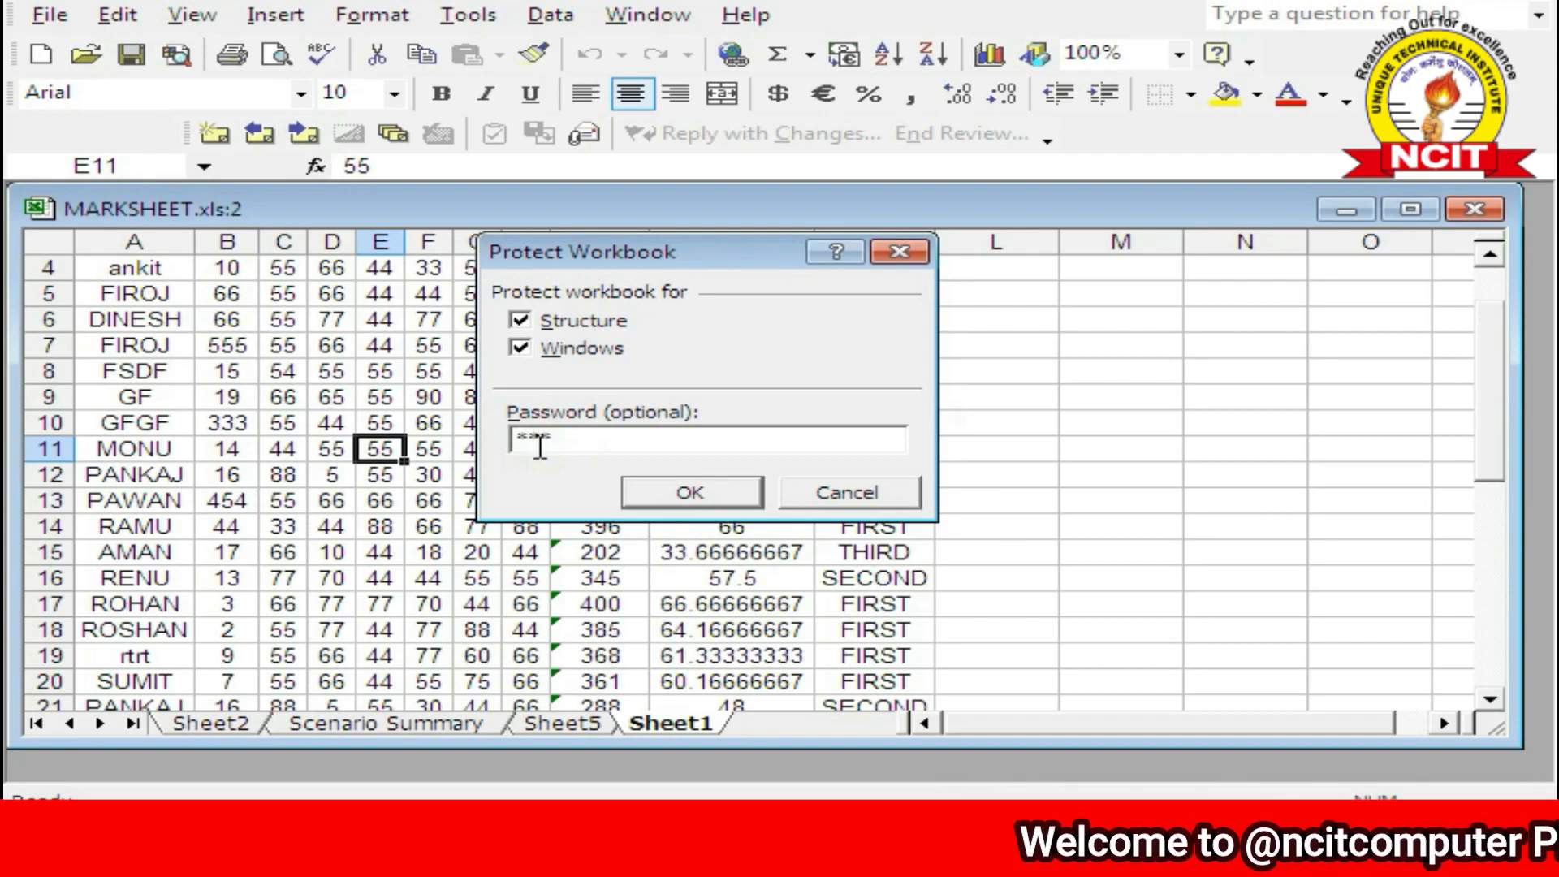
{"action": "left_click", "coordinate": [756, 496]}
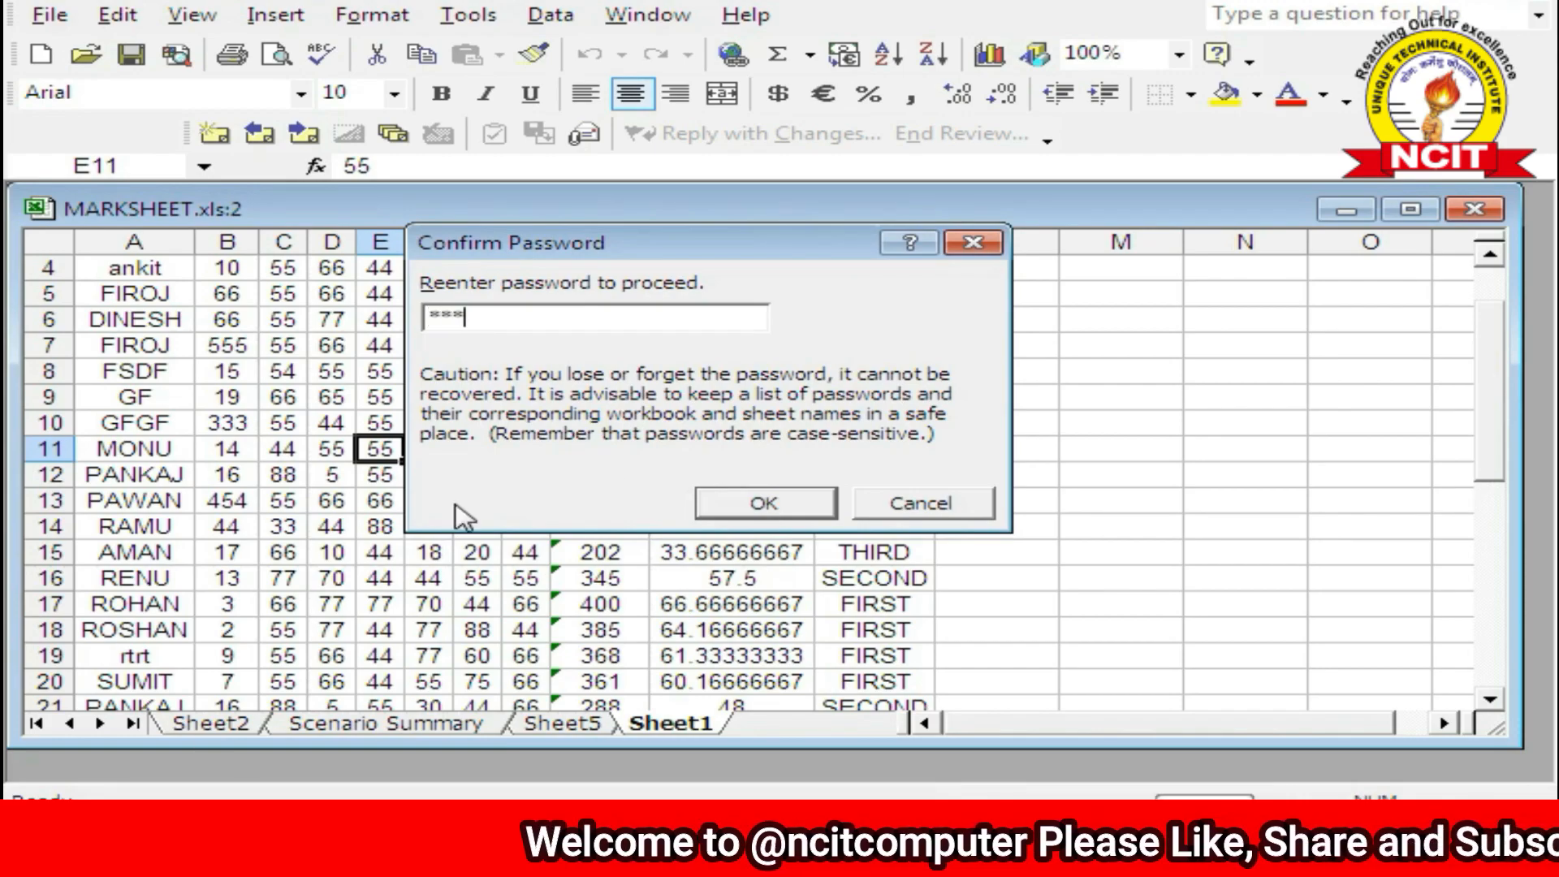
{"action": "left_click", "coordinate": [751, 508]}
{"action": "left_click", "coordinate": [731, 449]}
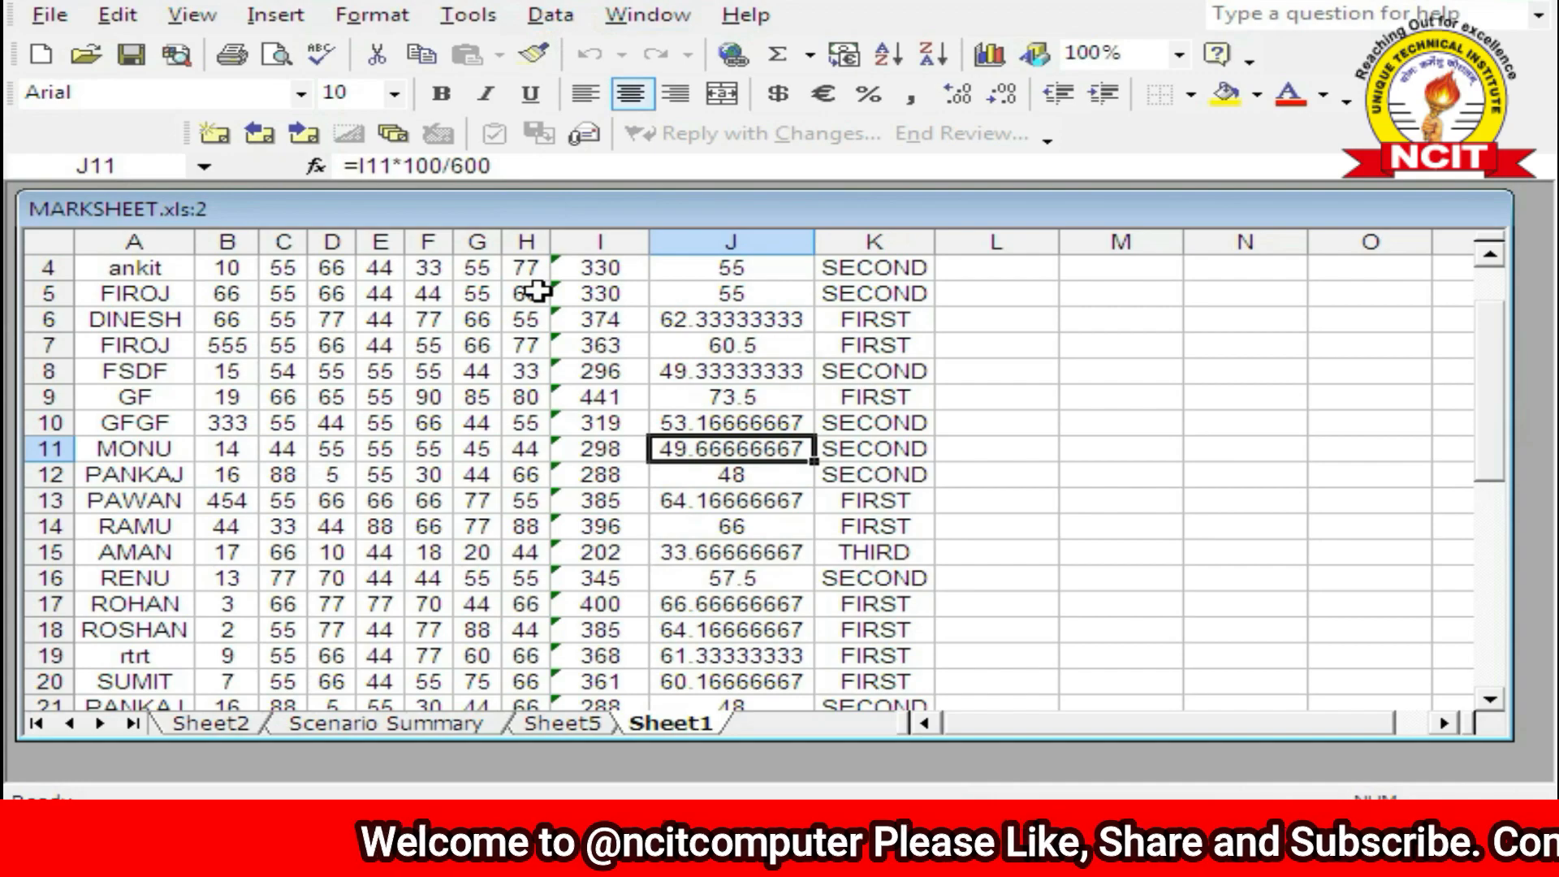
{"action": "left_click", "coordinate": [641, 15]}
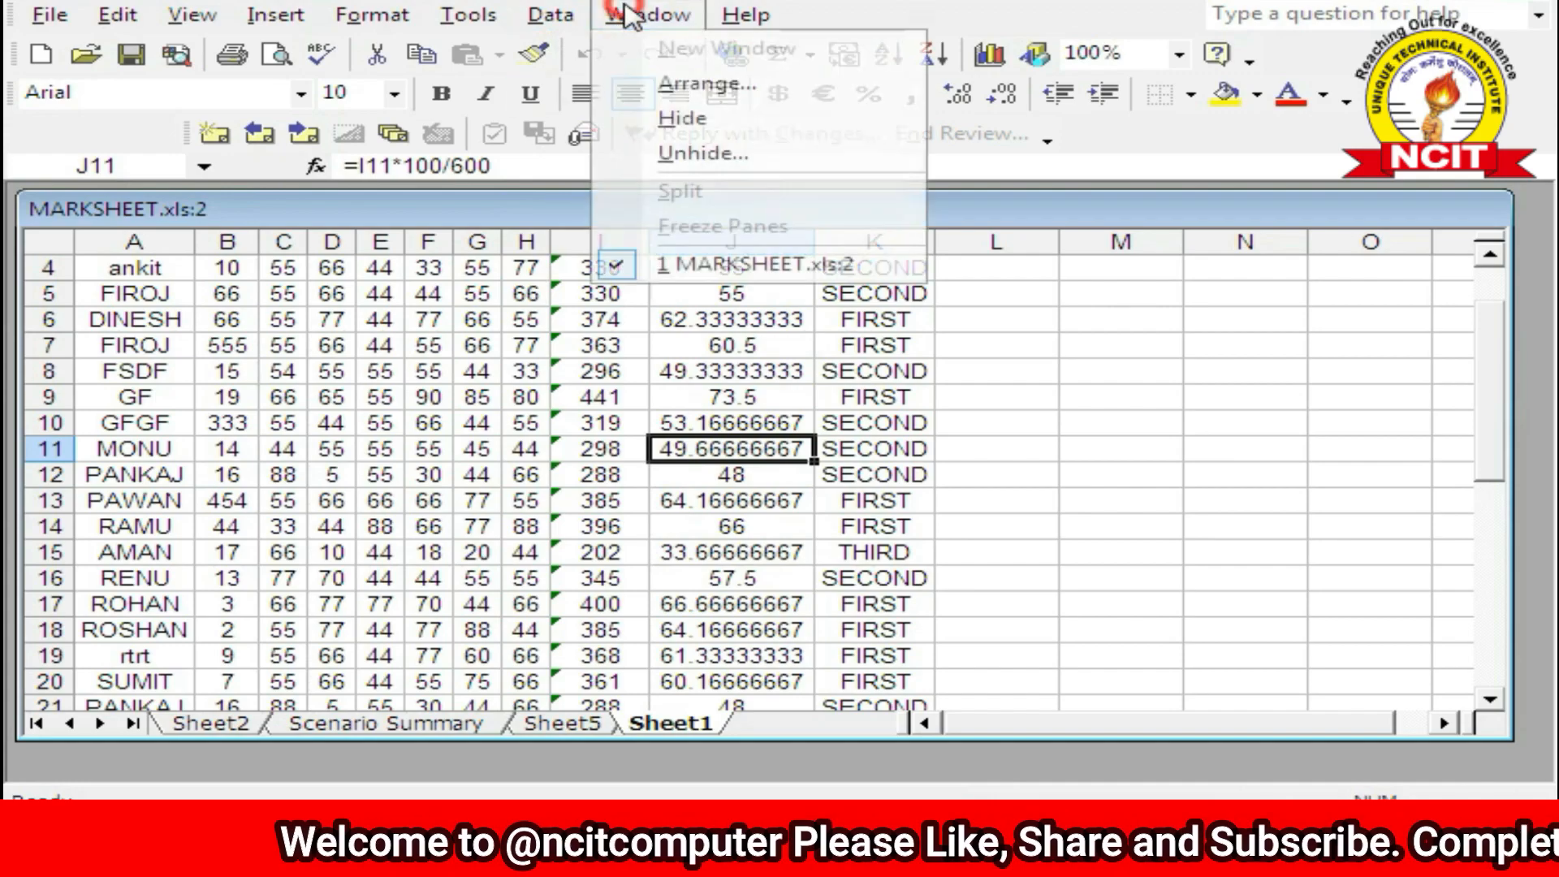
{"action": "left_click", "coordinate": [698, 153]}
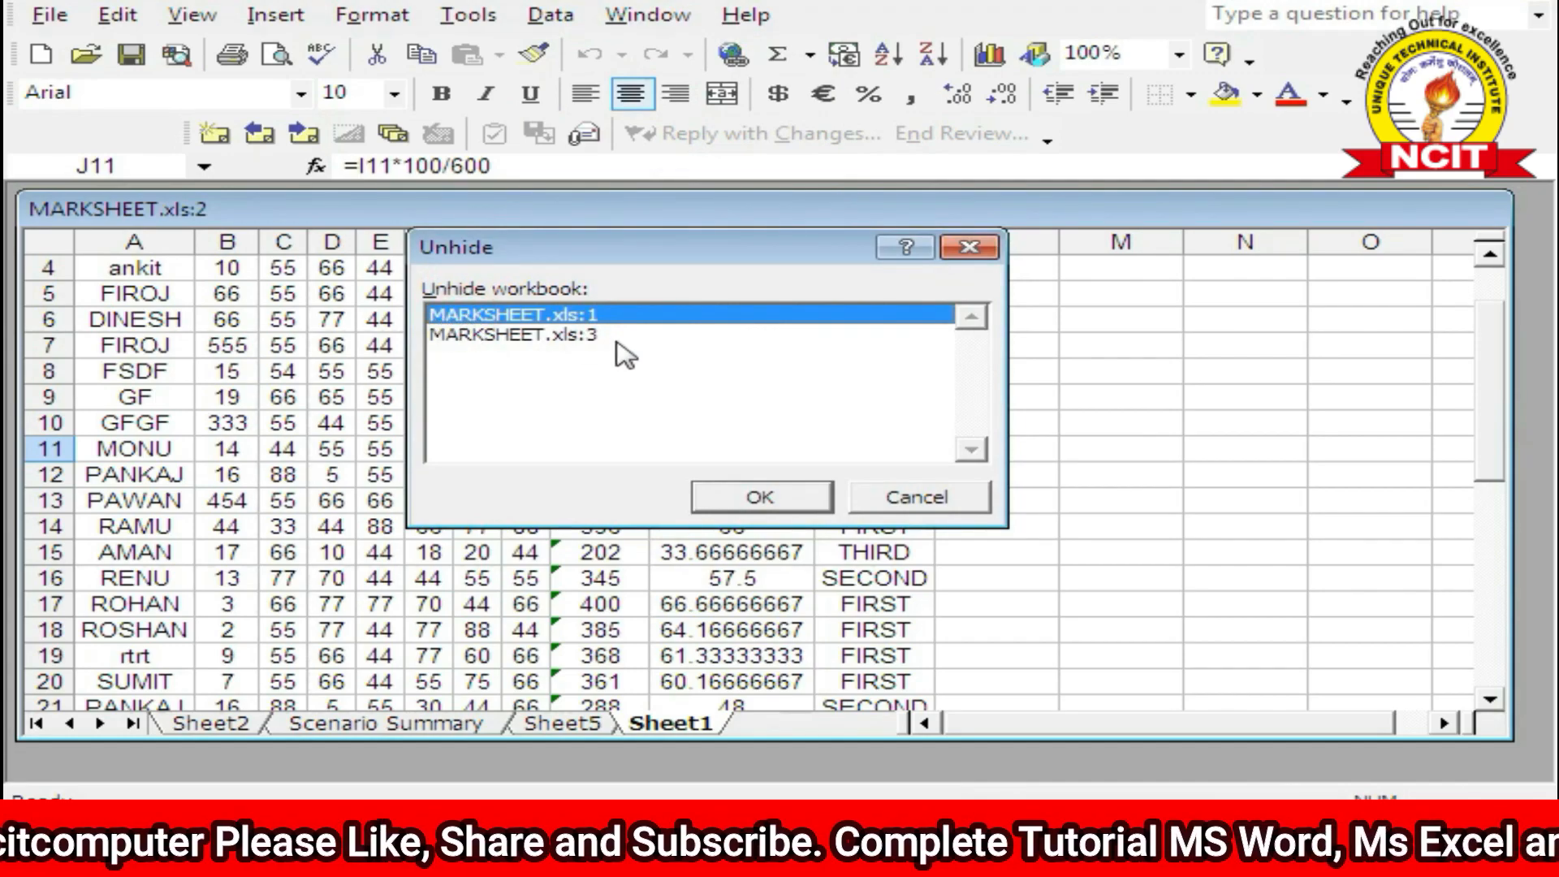
{"action": "left_click", "coordinate": [743, 507]}
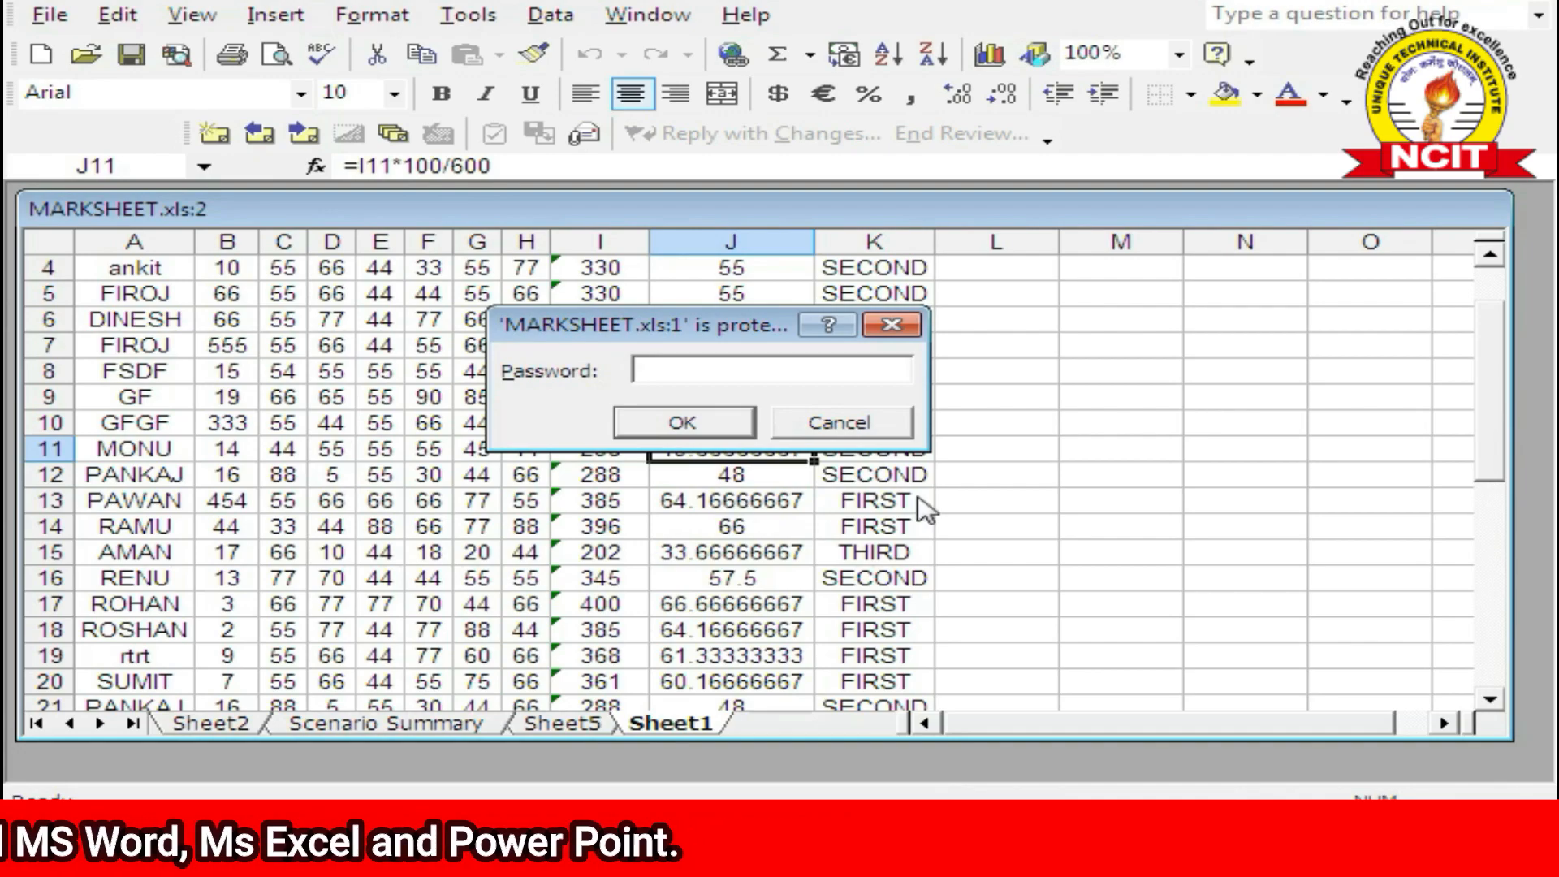
{"action": "left_click", "coordinate": [889, 423]}
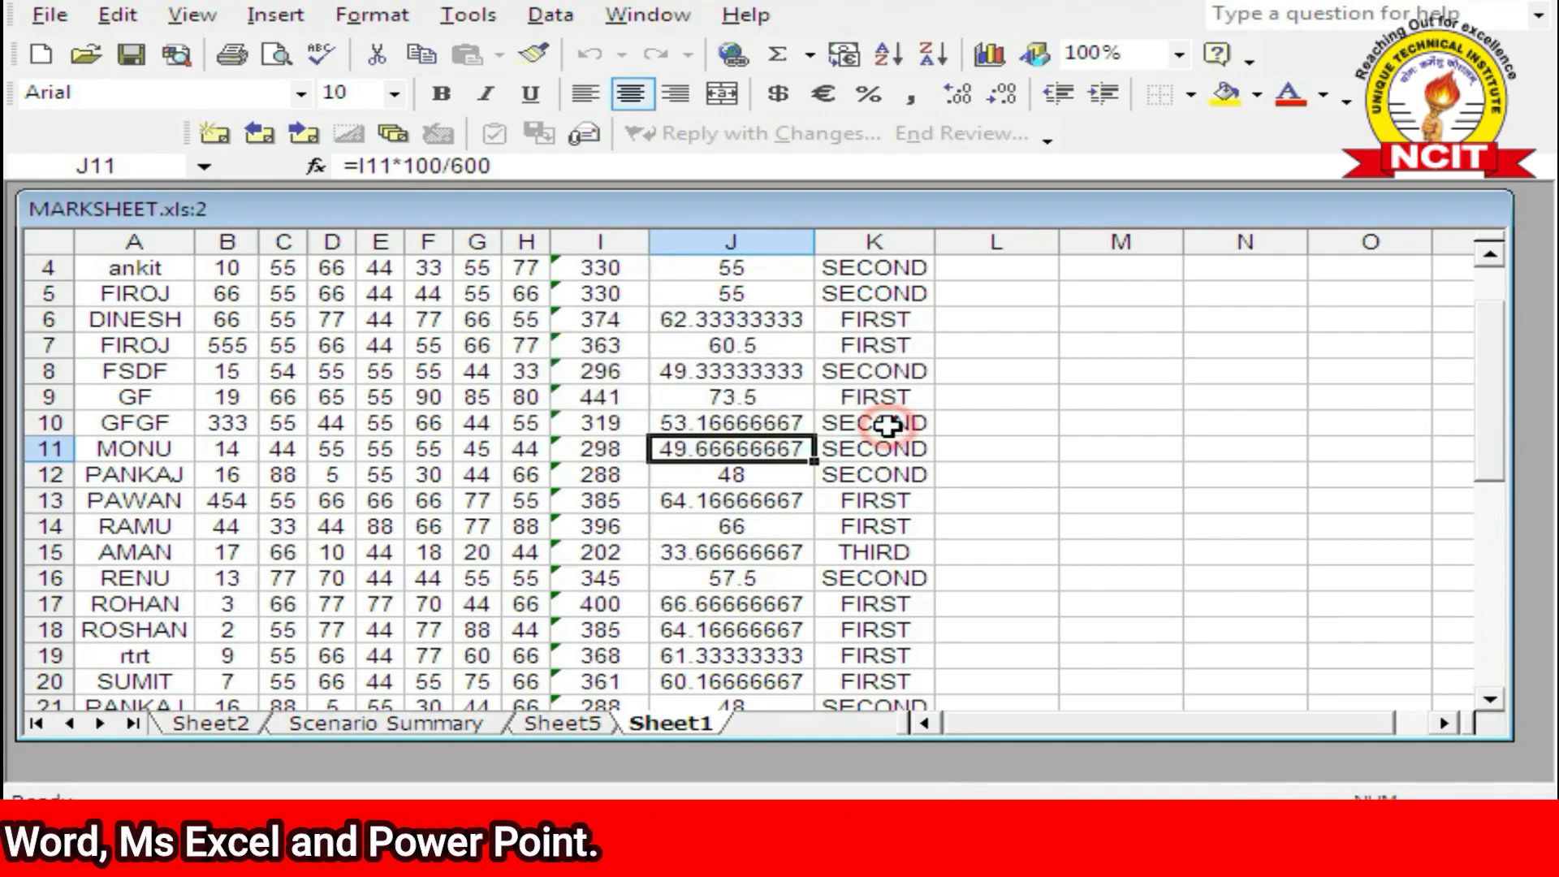
Step: Unhide the MARKSHEET.xls:3 window by entering the workbook protection password
{"action": "left_click", "coordinate": [647, 14]}
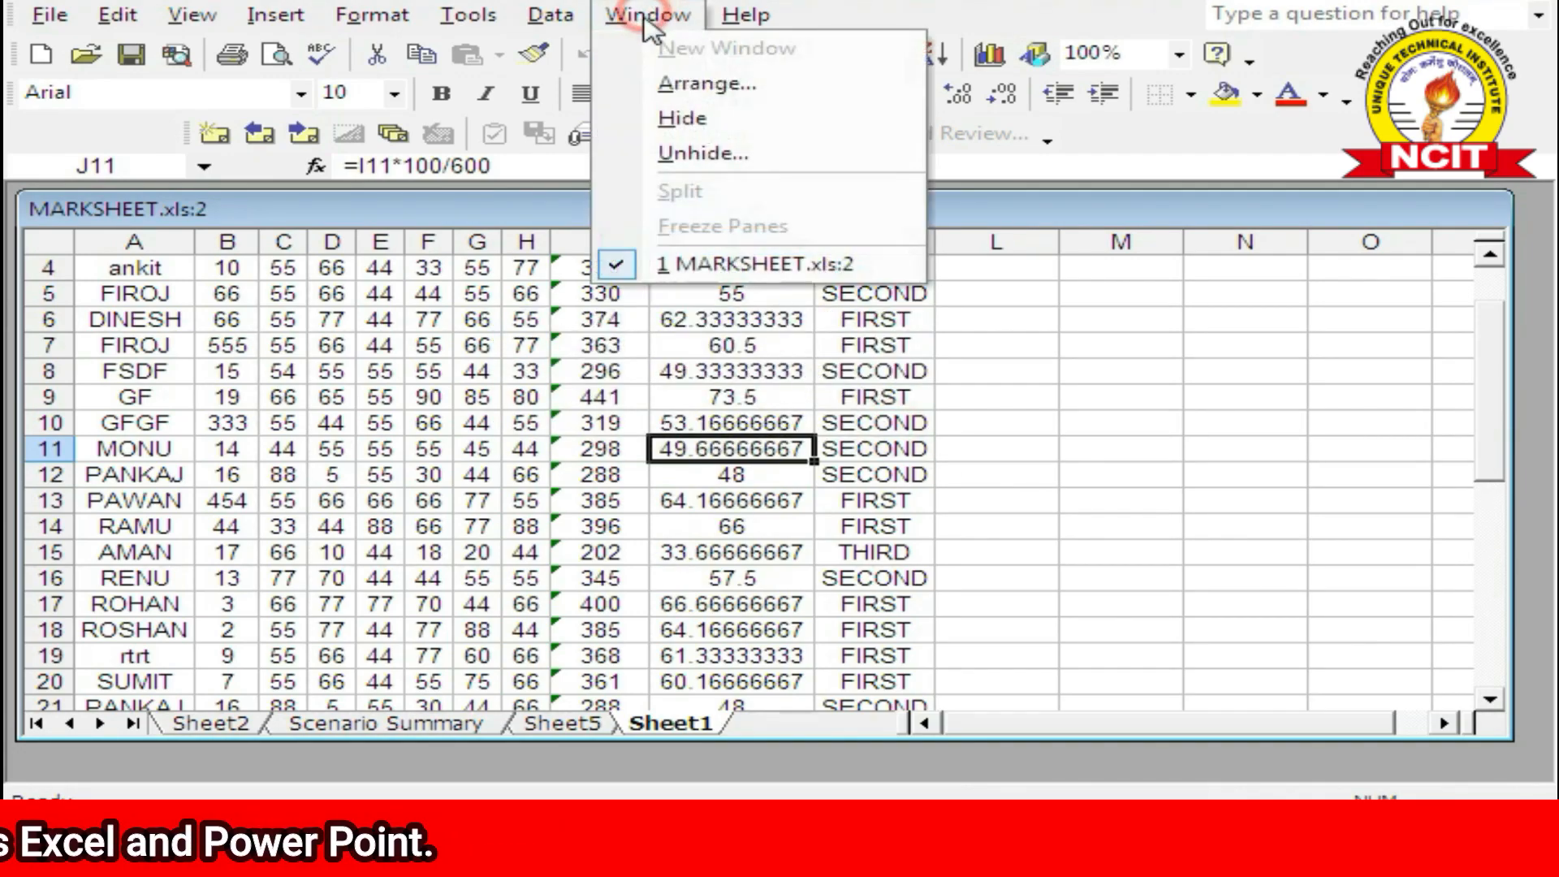
{"action": "left_click", "coordinate": [691, 154]}
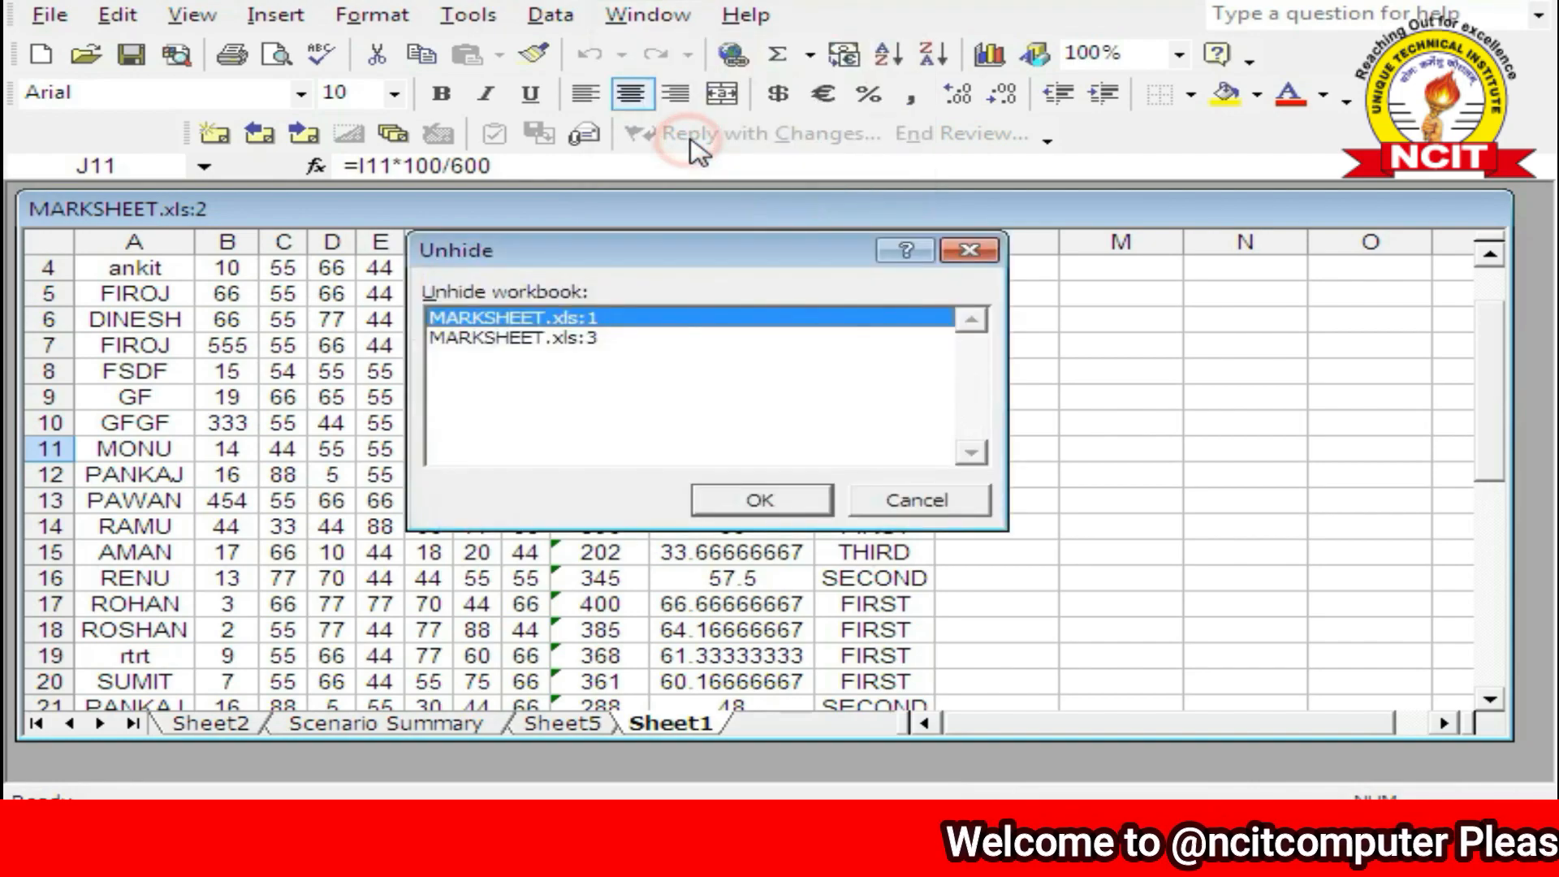
{"action": "left_click", "coordinate": [572, 337]}
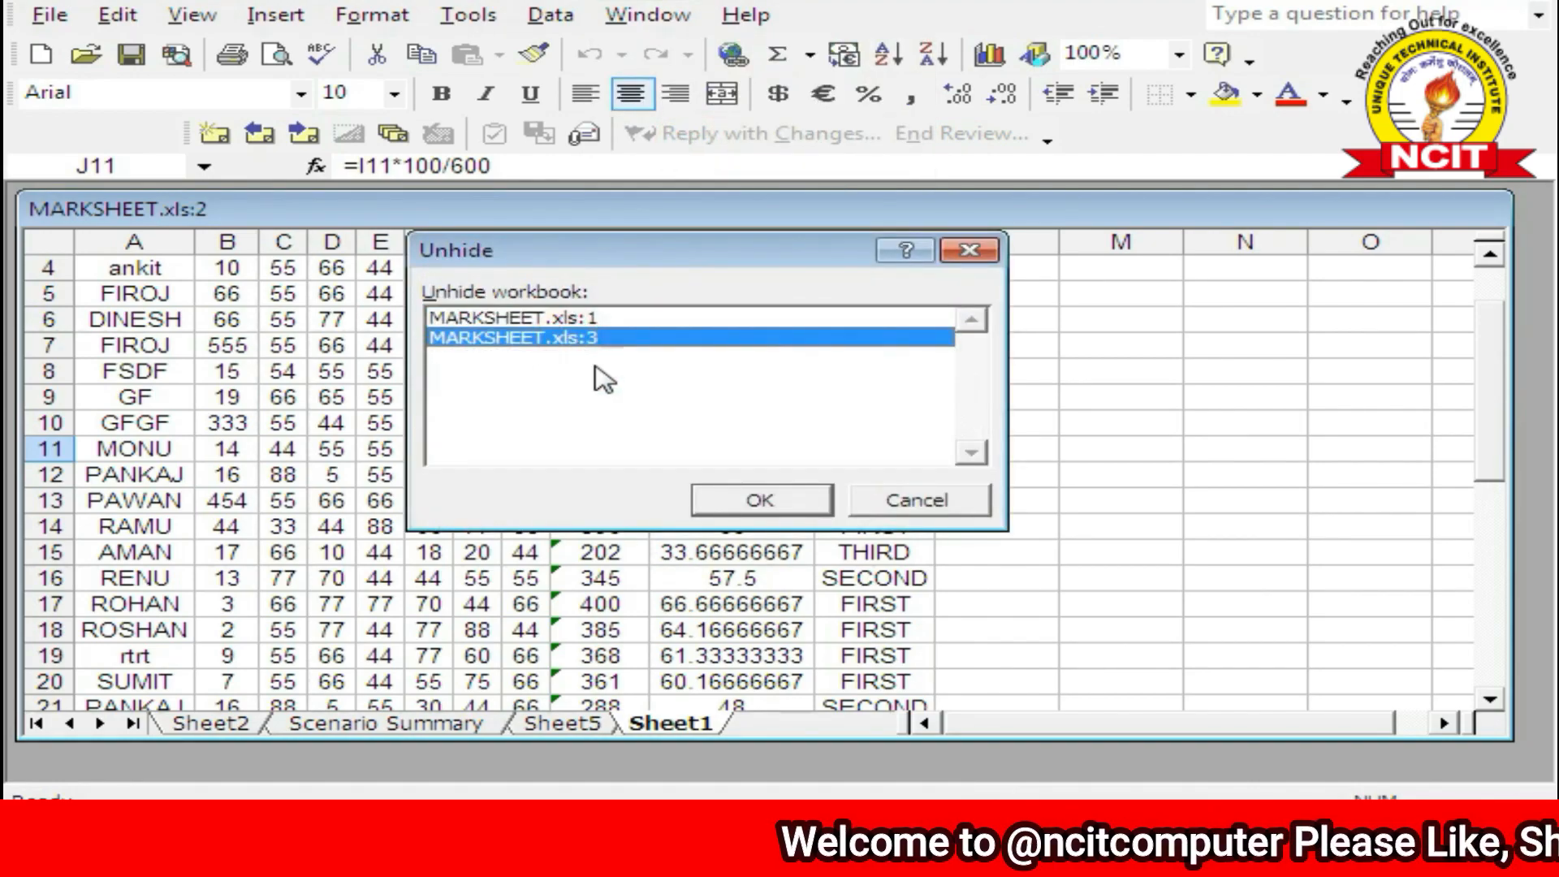
{"action": "left_click", "coordinate": [747, 509]}
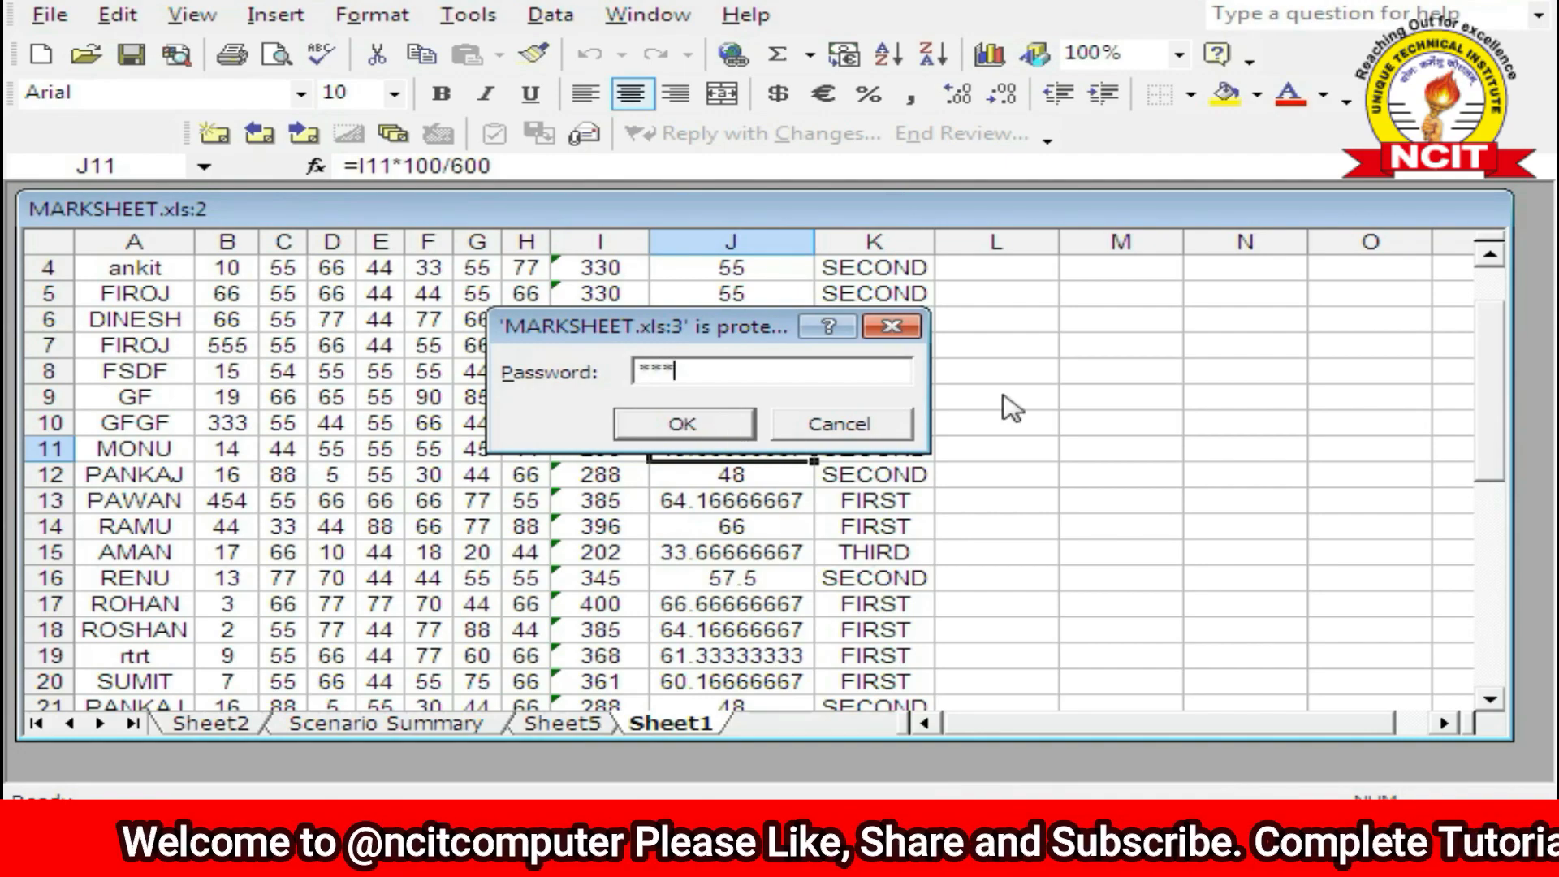
{"action": "left_click", "coordinate": [730, 428]}
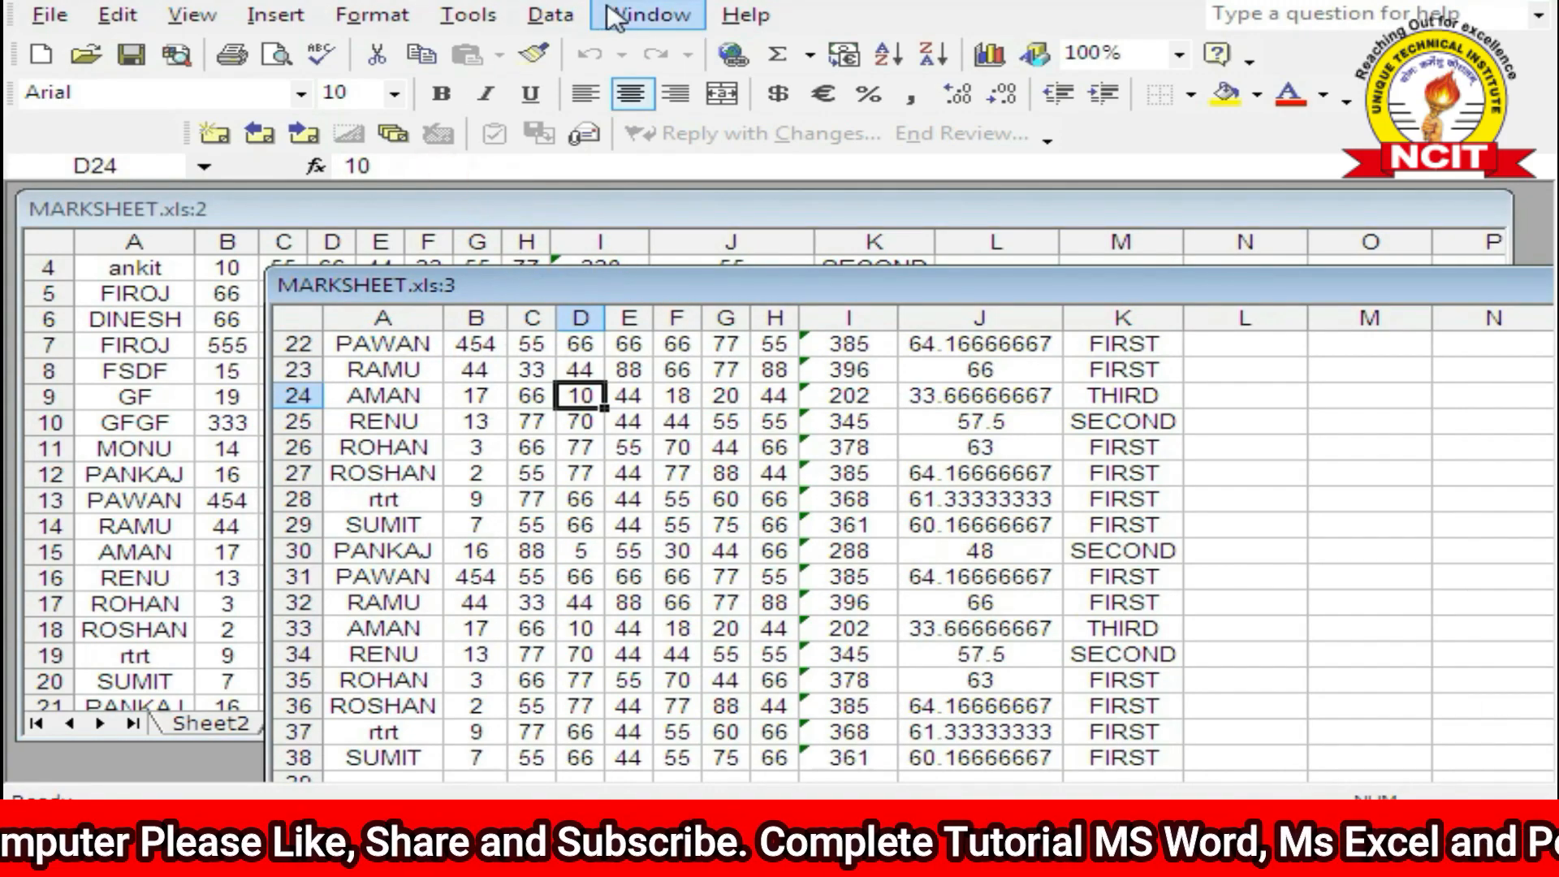
Step: Unprotect the workbook by entering its protection password
{"action": "left_click", "coordinate": [468, 15]}
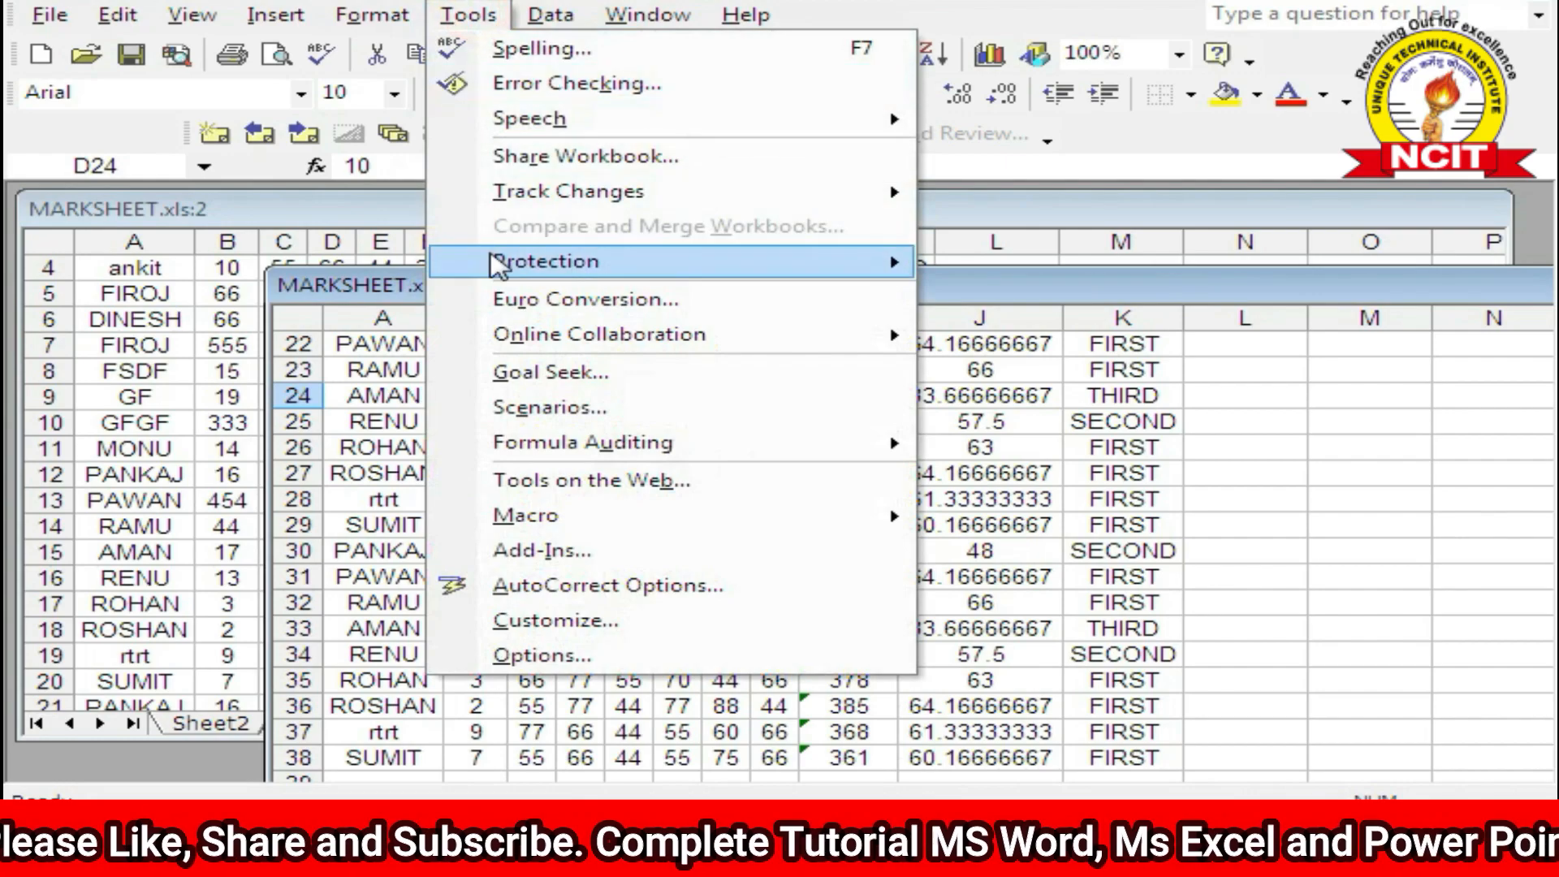
{"action": "left_click", "coordinate": [493, 261]}
{"action": "left_click", "coordinate": [1021, 334]}
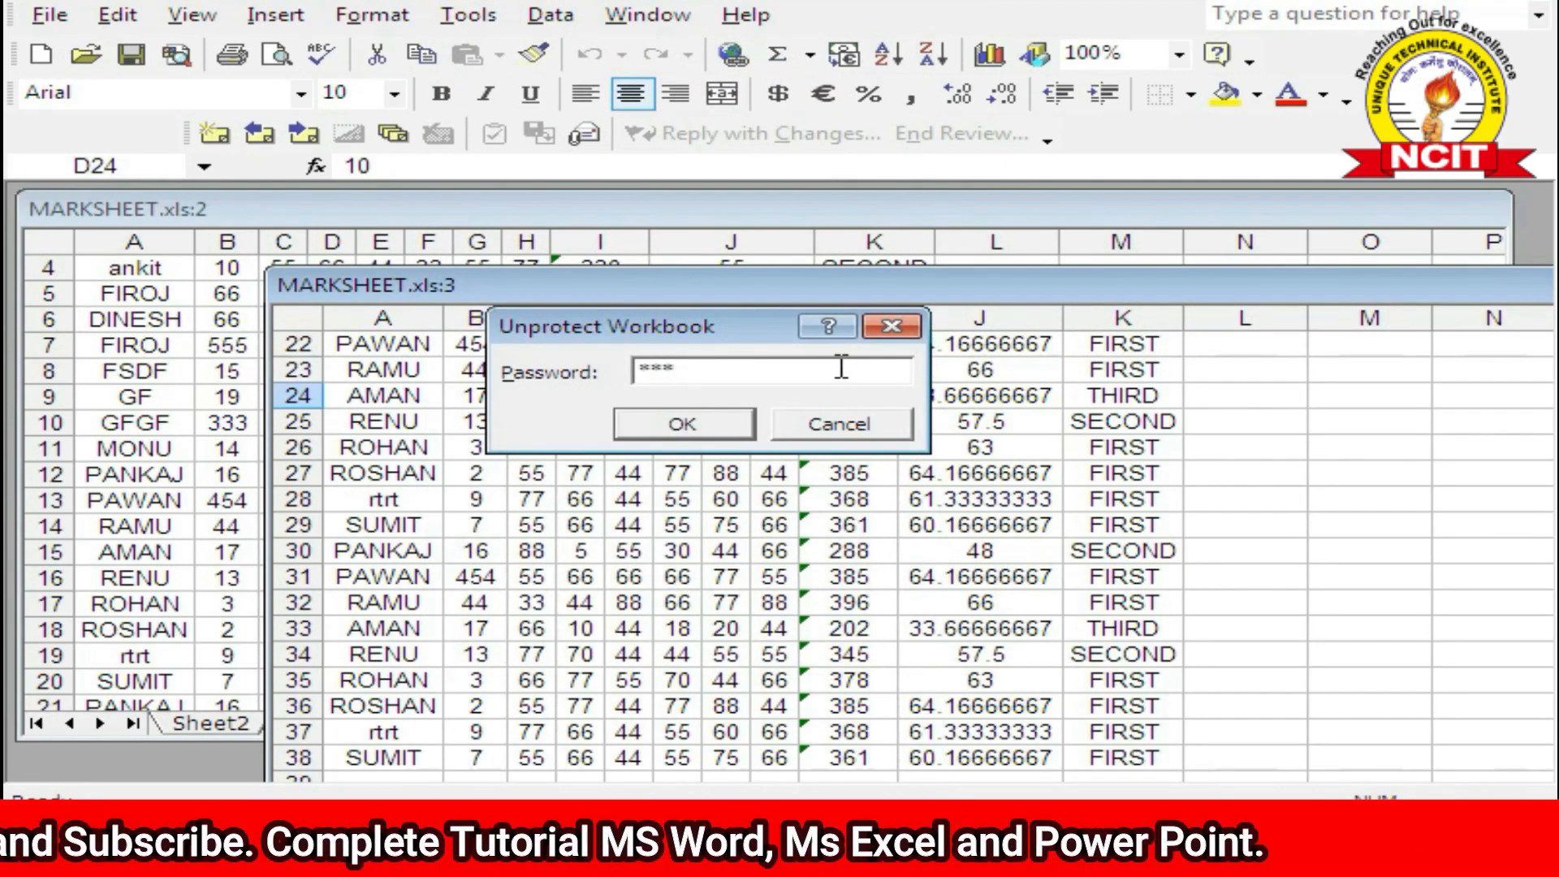
{"action": "left_click", "coordinate": [682, 424]}
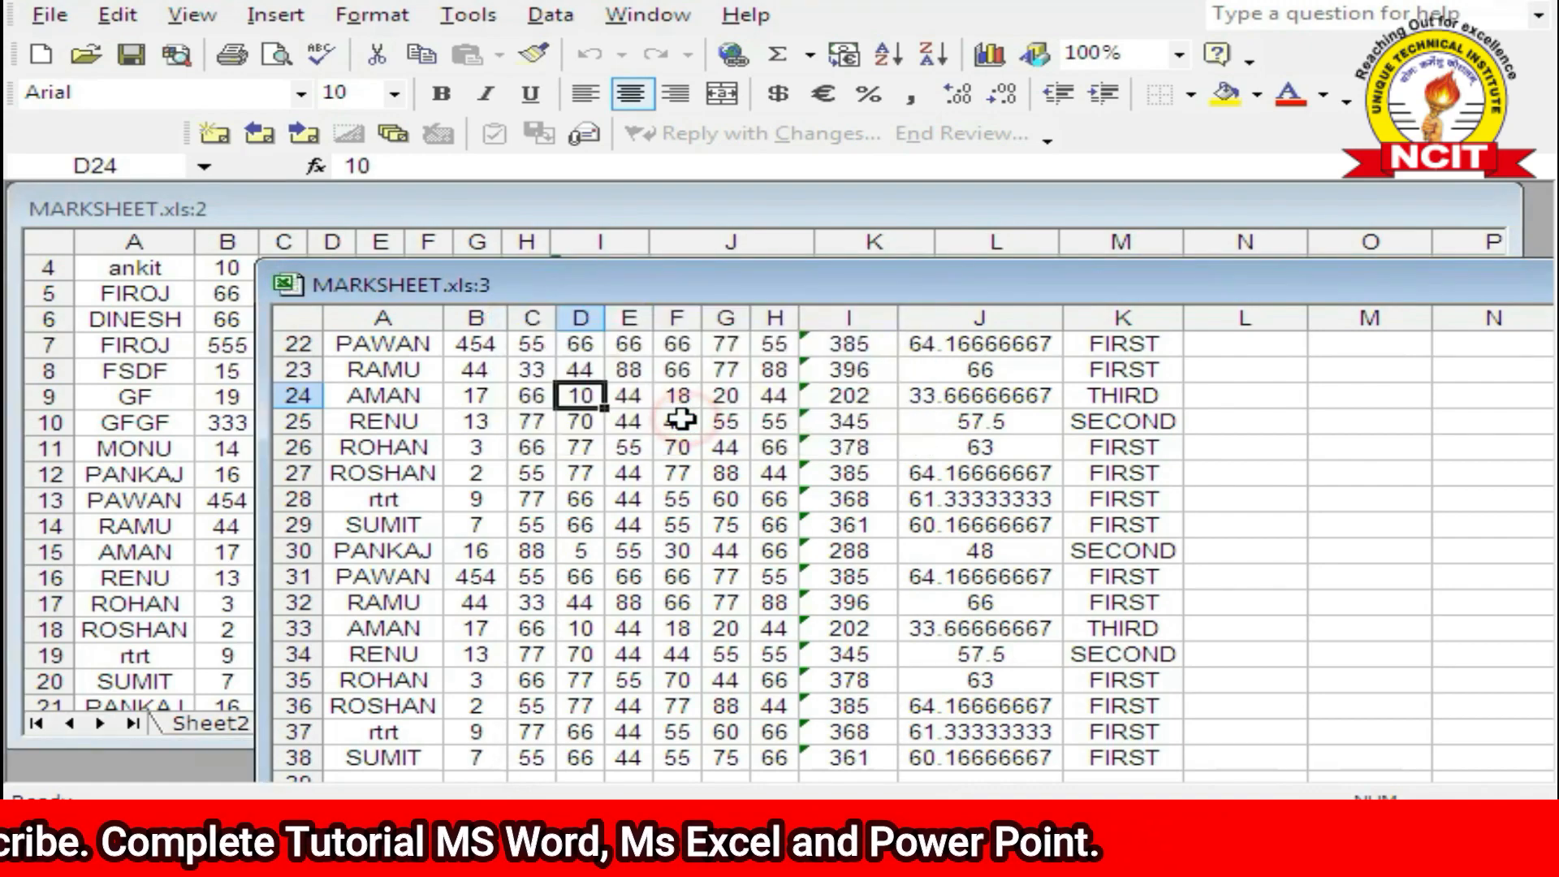
Step: Unhide the MARKSHEET.xls:1 window and check whether any hidden windows remain
{"action": "left_click", "coordinate": [647, 15]}
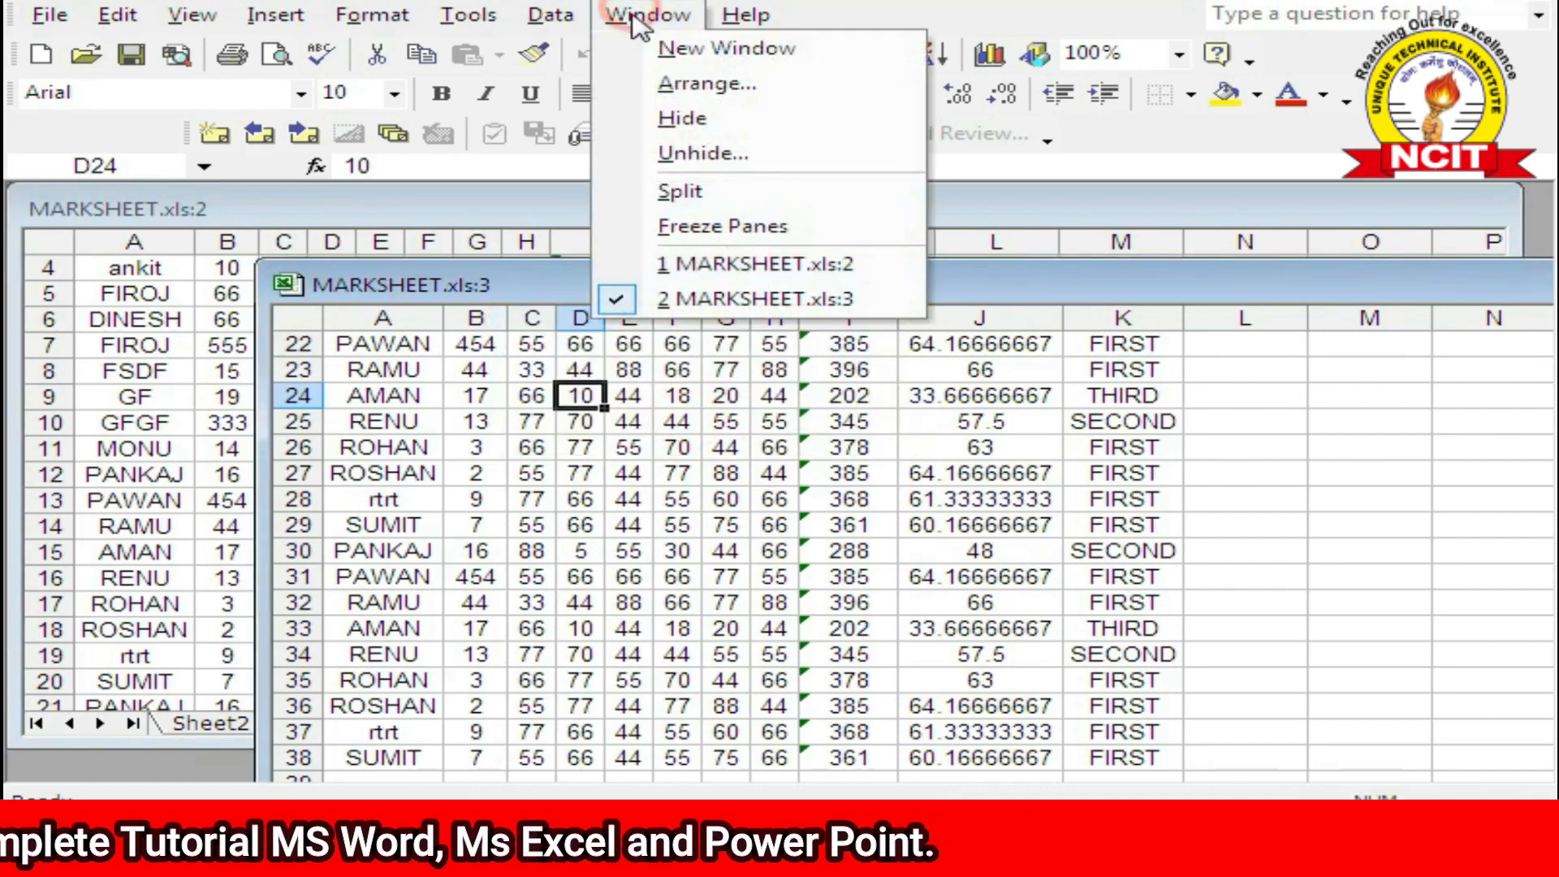
{"action": "left_click", "coordinate": [697, 152]}
{"action": "left_click", "coordinate": [532, 329]}
{"action": "left_click", "coordinate": [763, 497]}
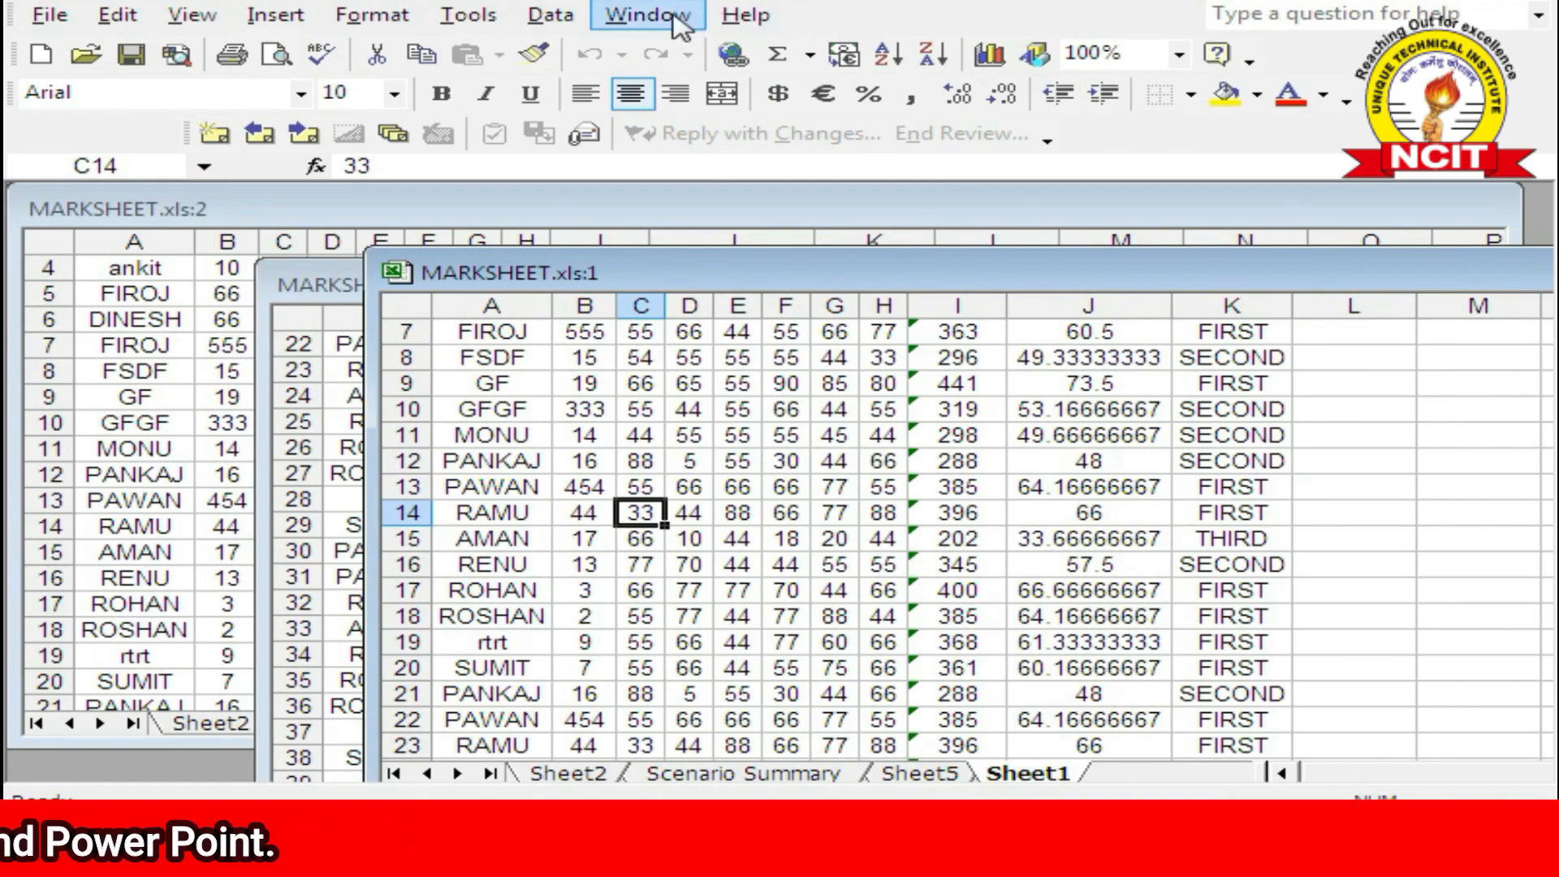
{"action": "left_click", "coordinate": [648, 17]}
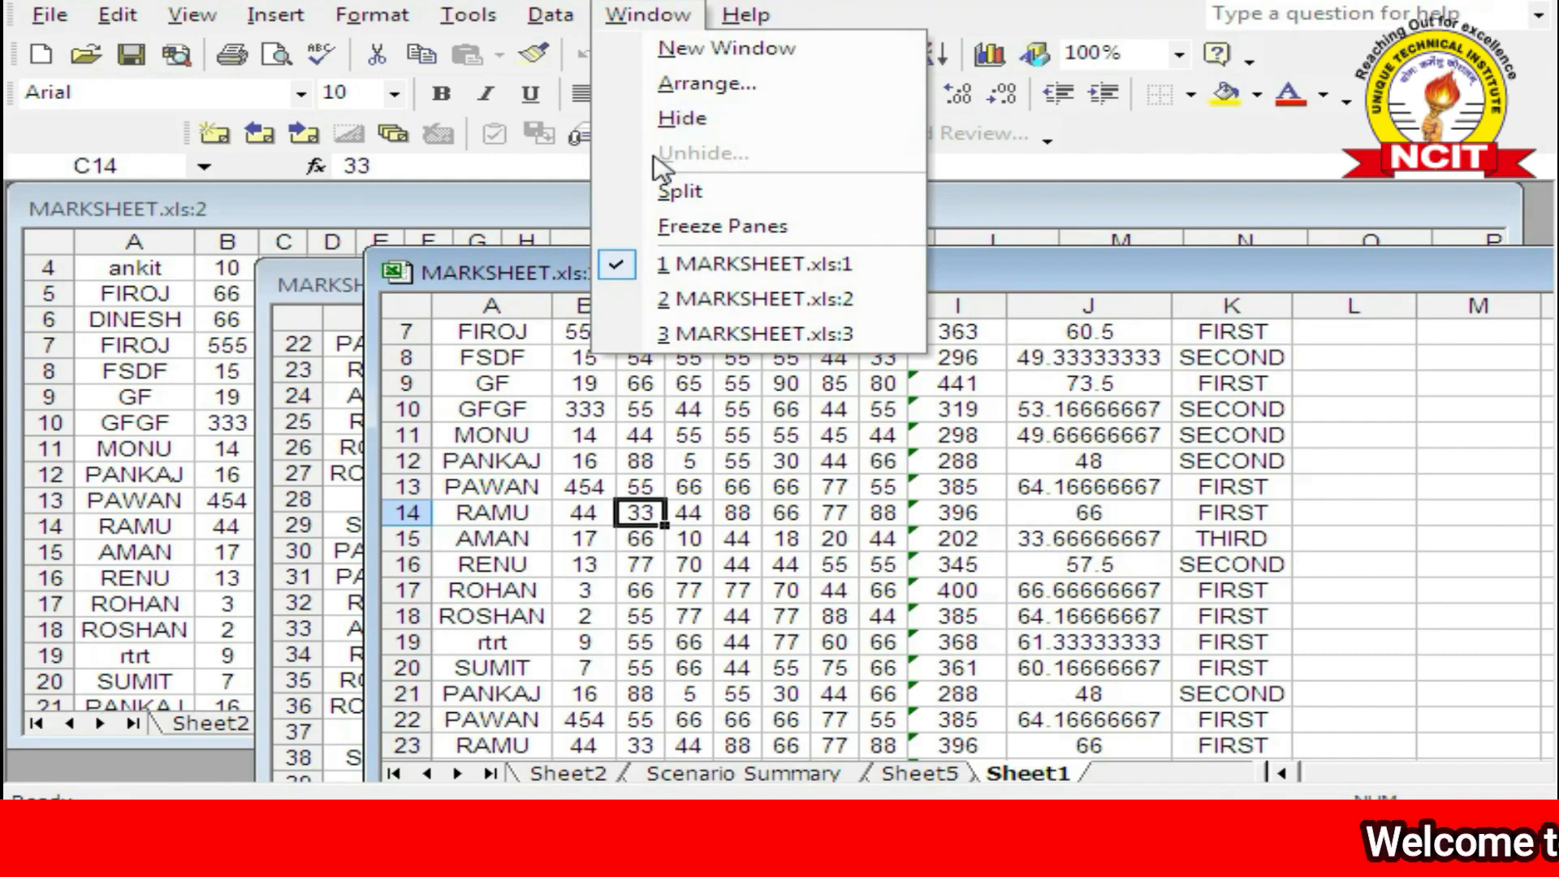
{"action": "left_click", "coordinate": [1035, 358]}
Step: Close two of the three MARKSHEET windows and maximize the remaining one
{"action": "left_click_drag", "start_coordinate": [1071, 305], "coordinate": [785, 280]}
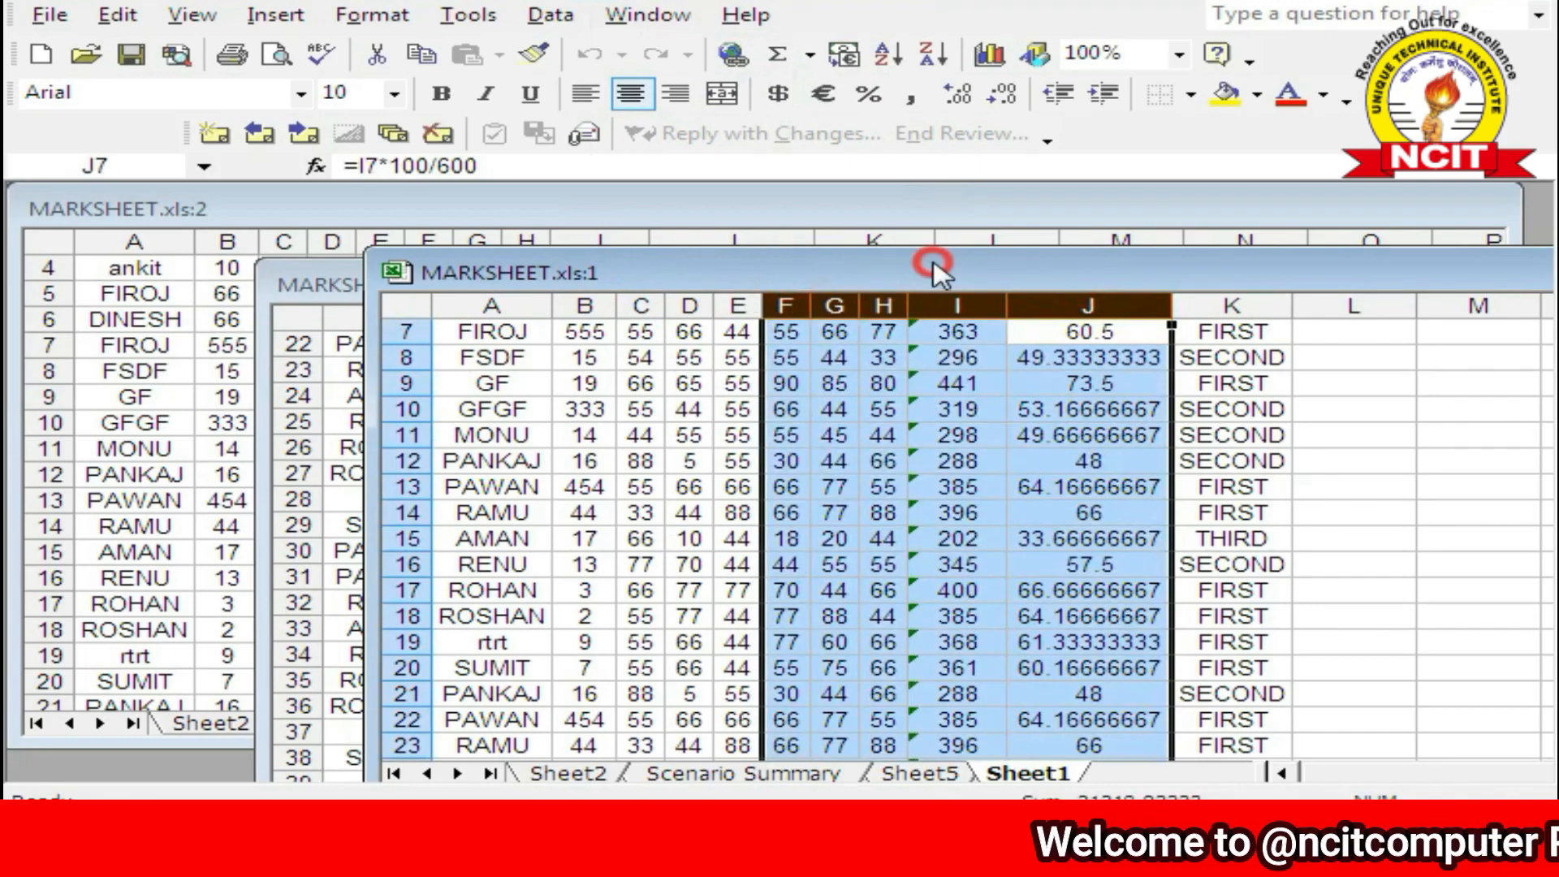
{"action": "left_click_drag", "start_coordinate": [933, 266], "coordinate": [406, 242]}
{"action": "left_click", "coordinate": [1303, 254]}
{"action": "left_click_drag", "start_coordinate": [1315, 282], "coordinate": [672, 292]}
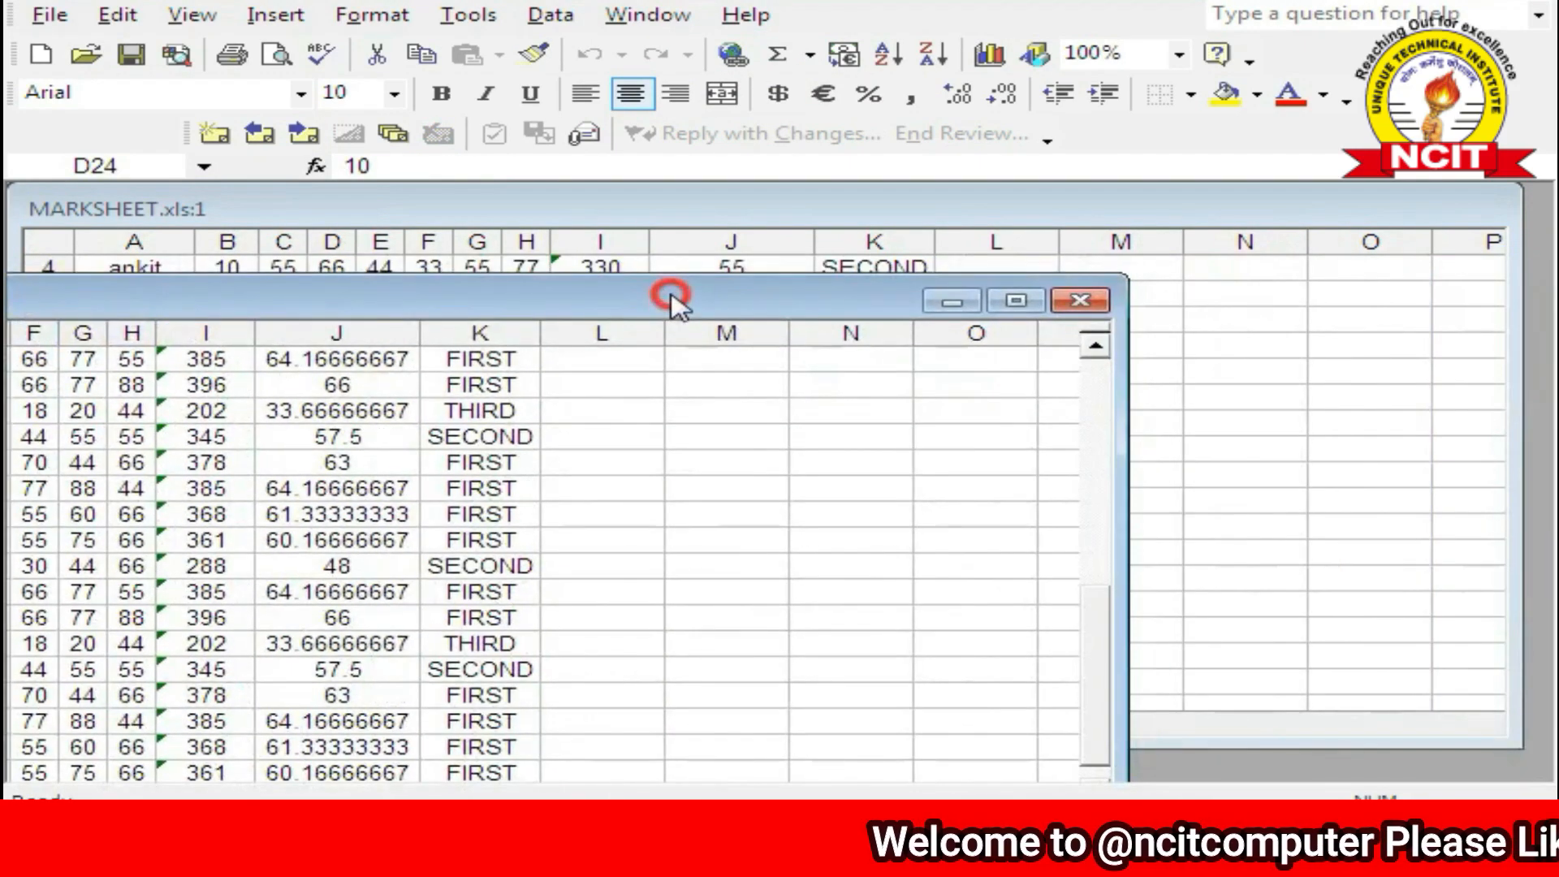
{"action": "left_click", "coordinate": [1079, 296]}
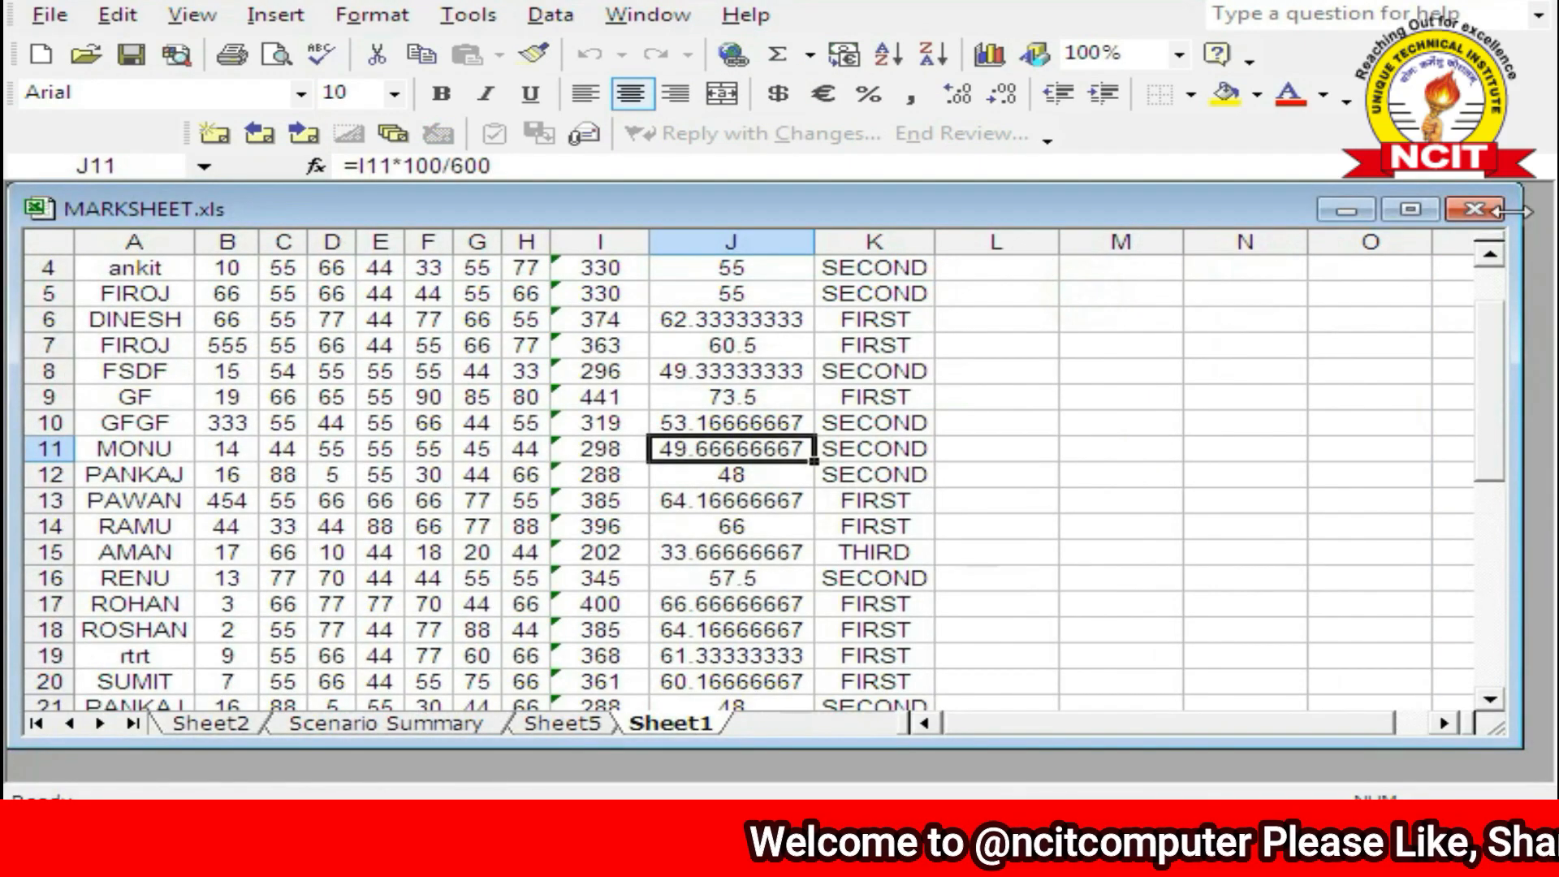
{"action": "left_click", "coordinate": [1410, 210]}
Step: Split the Sheet1 window into four panes at cell H17
{"action": "left_click", "coordinate": [667, 26]}
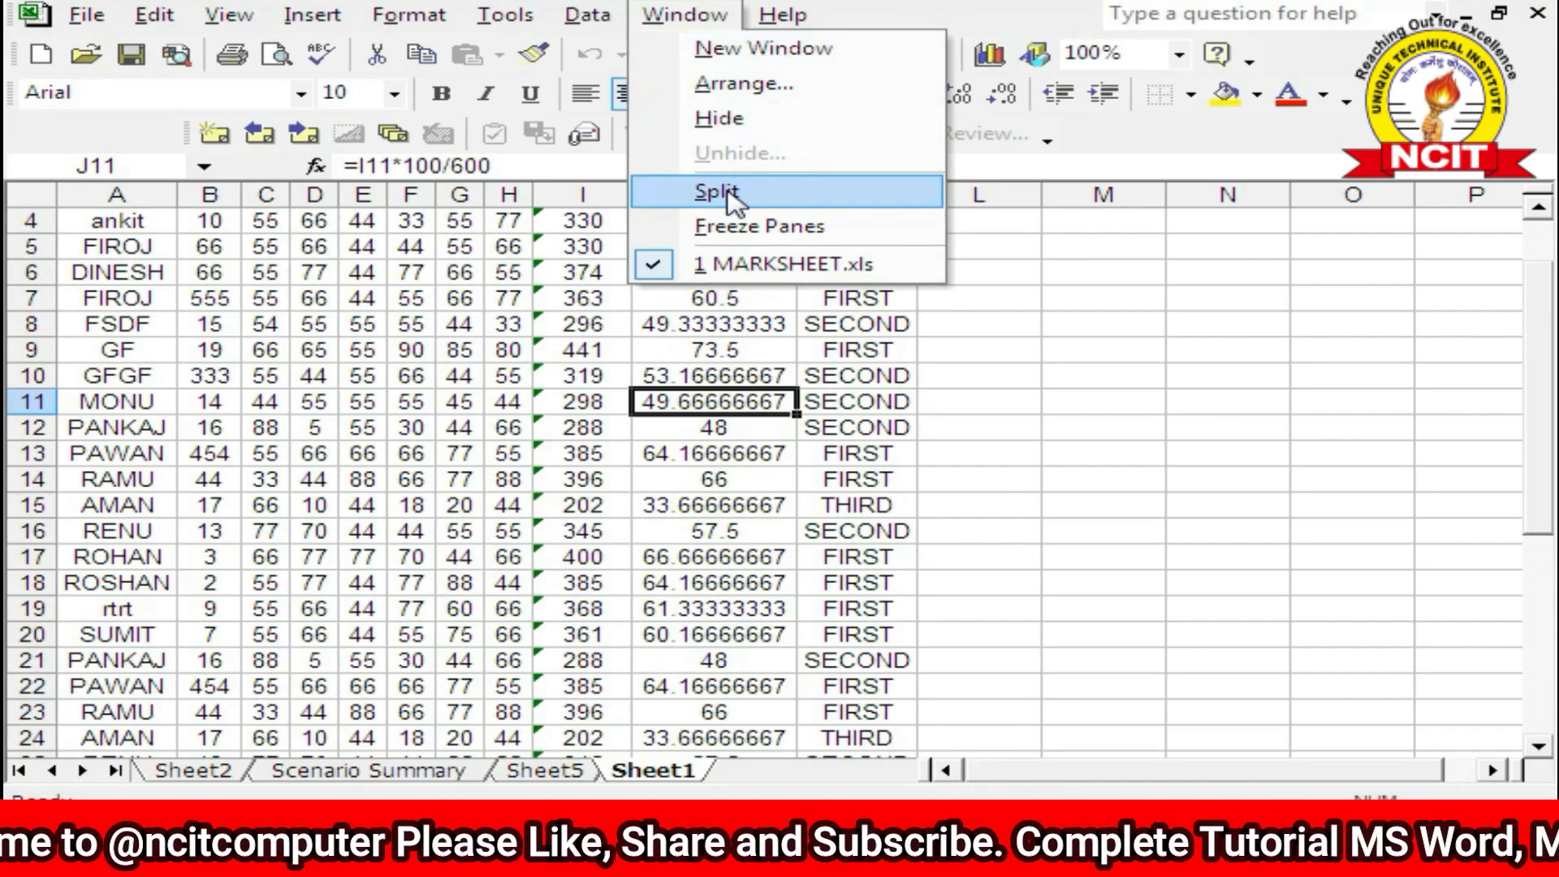
{"action": "left_click", "coordinate": [779, 532]}
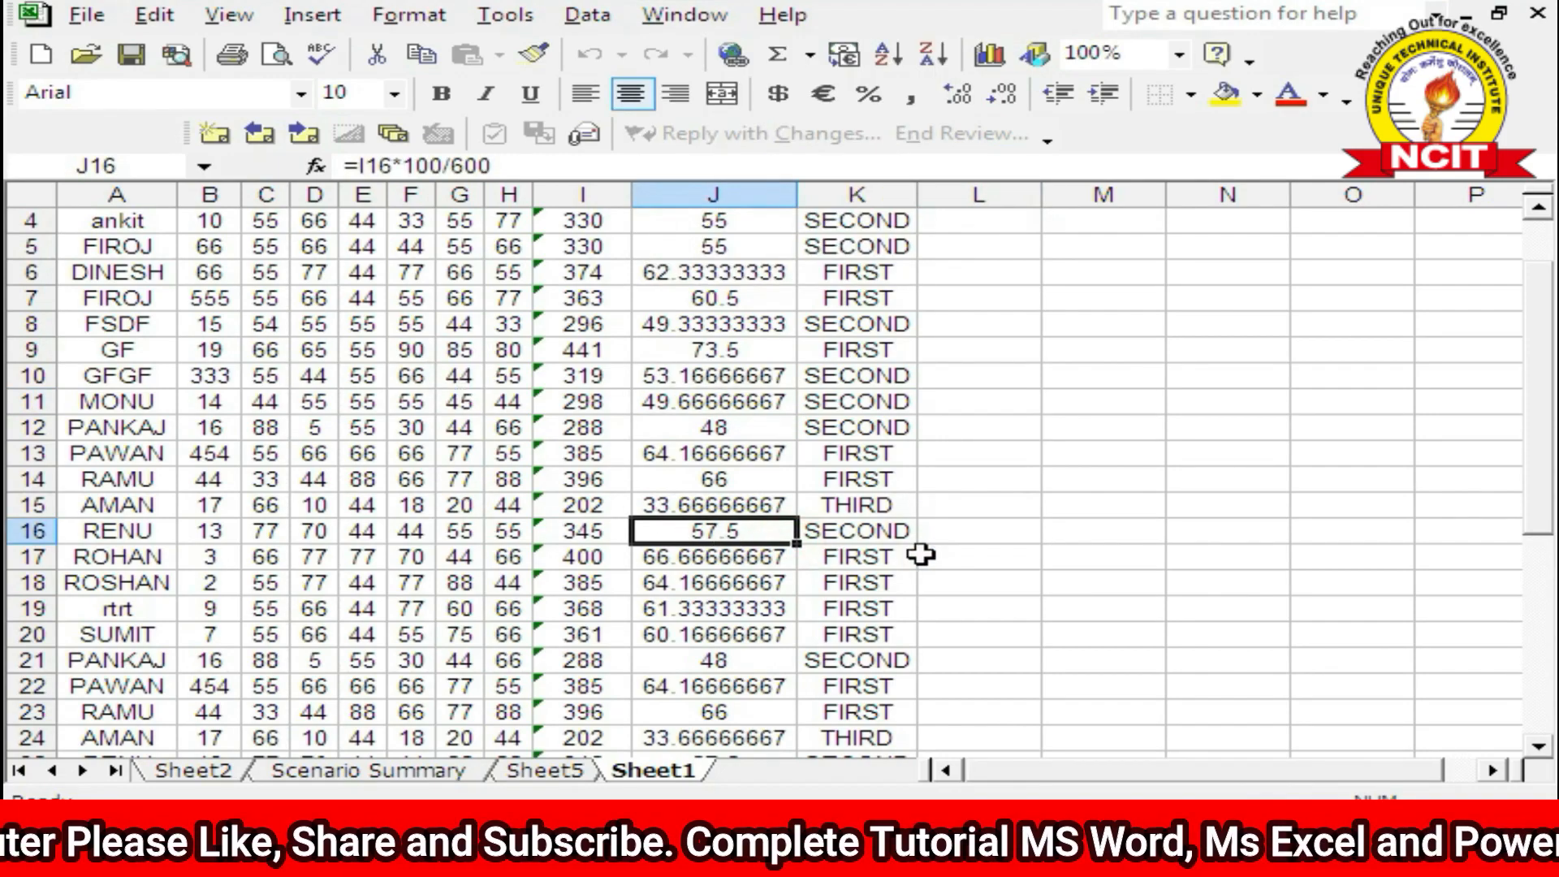
{"action": "left_click", "coordinate": [497, 557]}
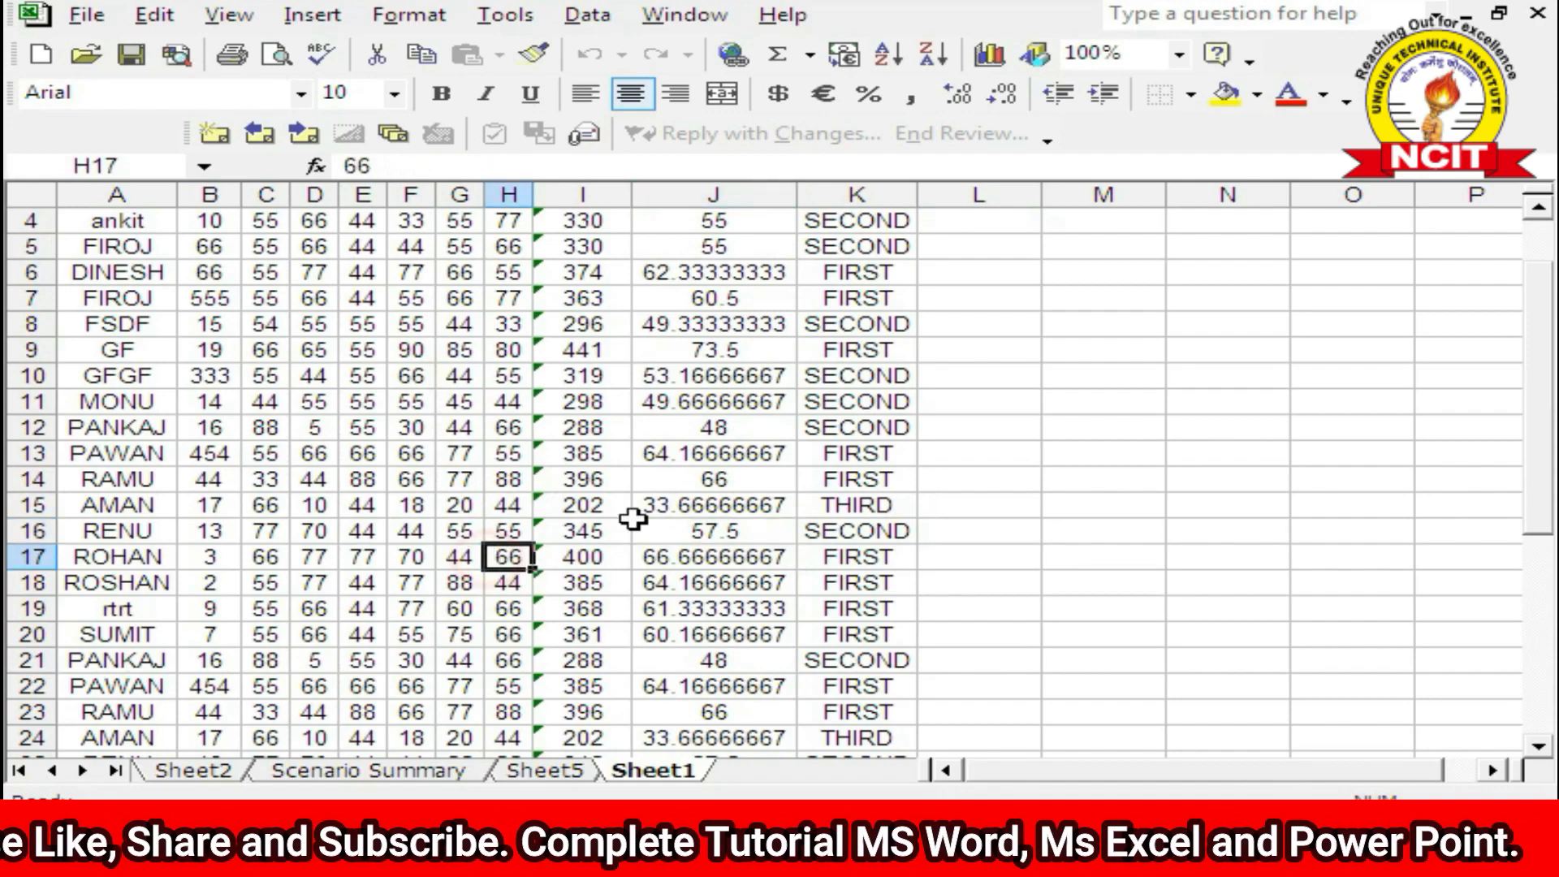
{"action": "left_click", "coordinate": [684, 14]}
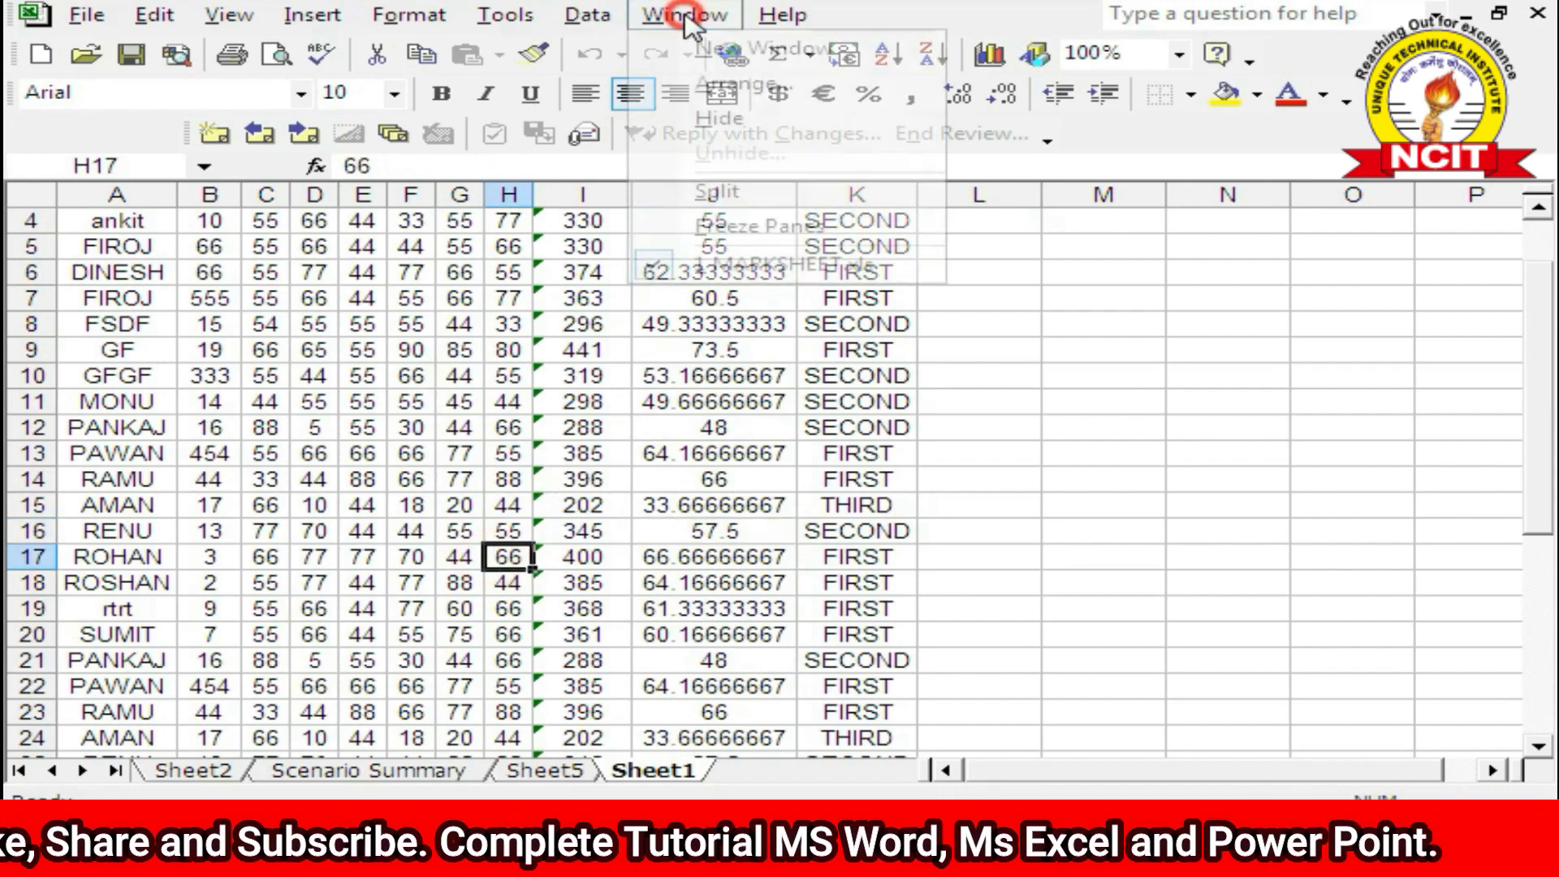
{"action": "left_click", "coordinate": [731, 203]}
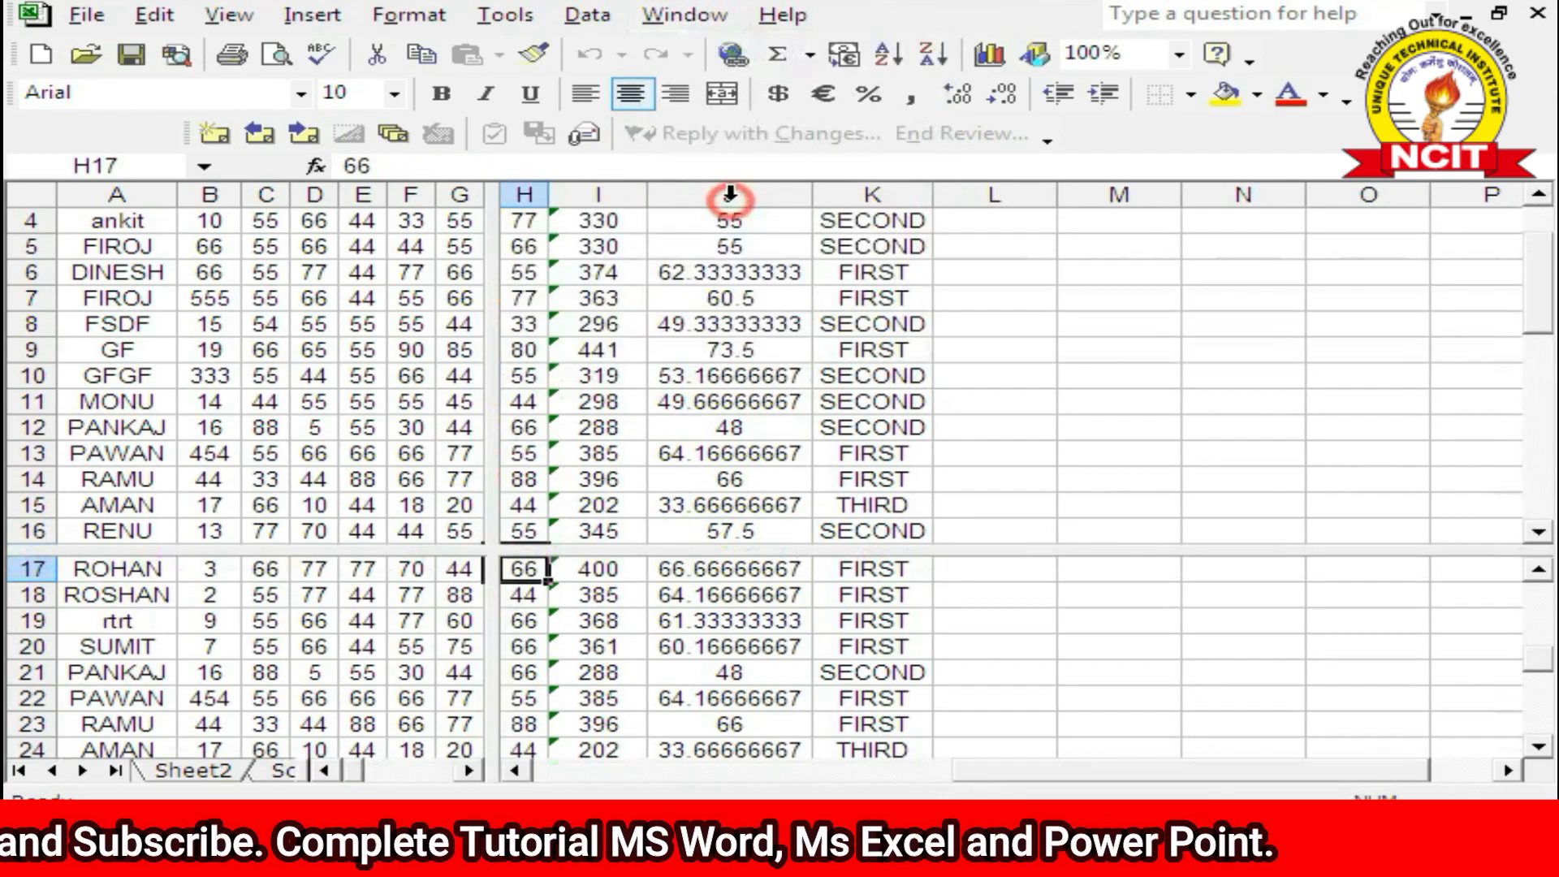
Step: Scroll the upper and lower panes independently to compare different row ranges of the mark sheet
{"action": "left_click", "coordinate": [314, 427]}
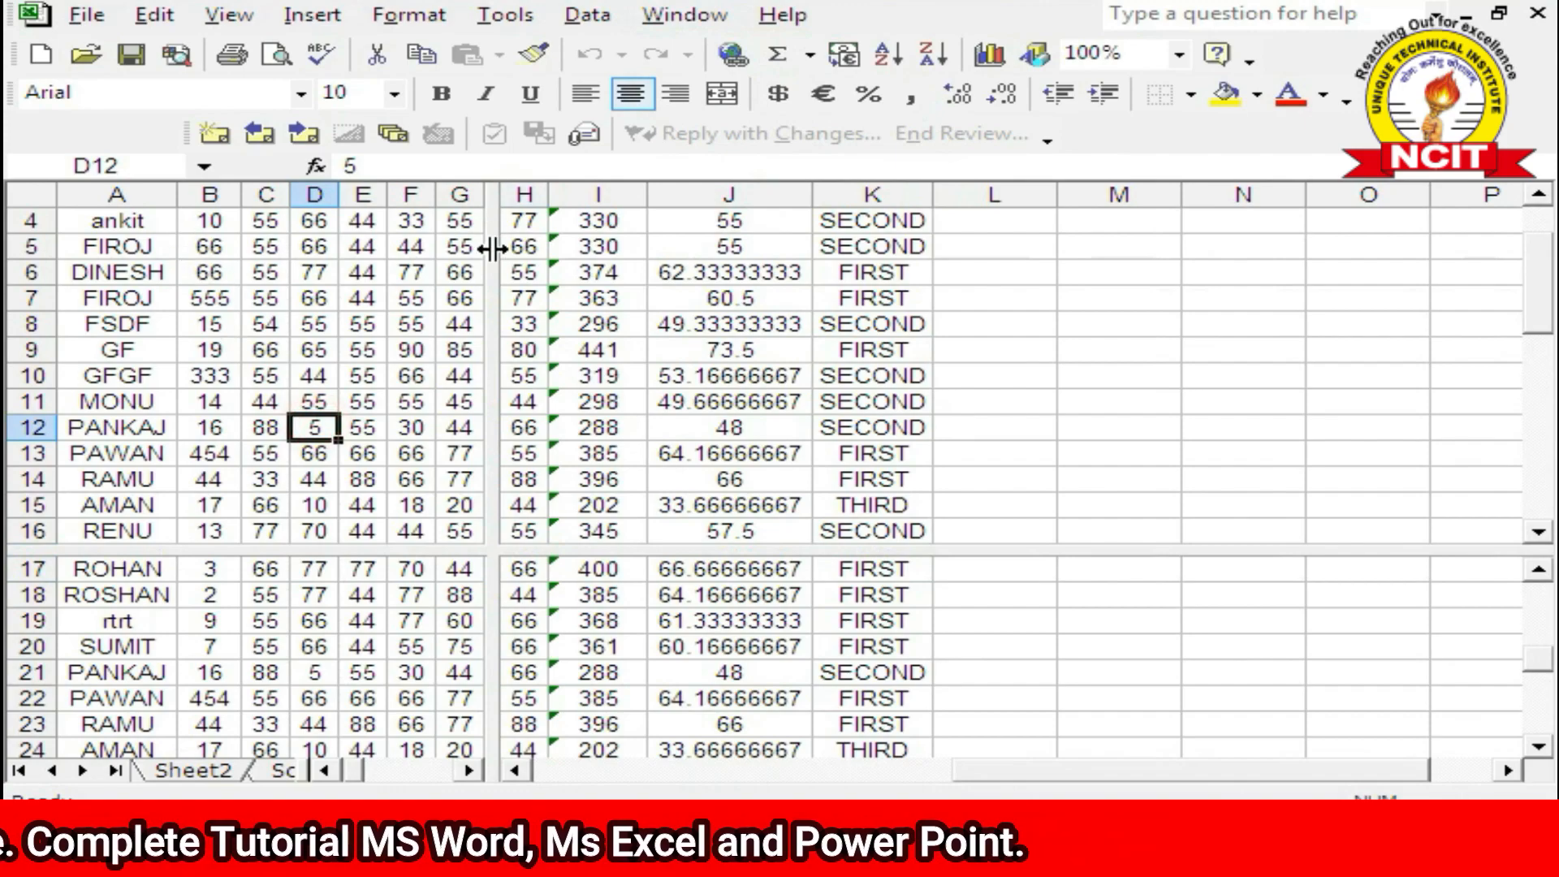
{"action": "left_click", "coordinate": [211, 298]}
{"action": "scroll", "coordinate": [235, 349], "scroll_direction": "down", "scroll_amount": 5}
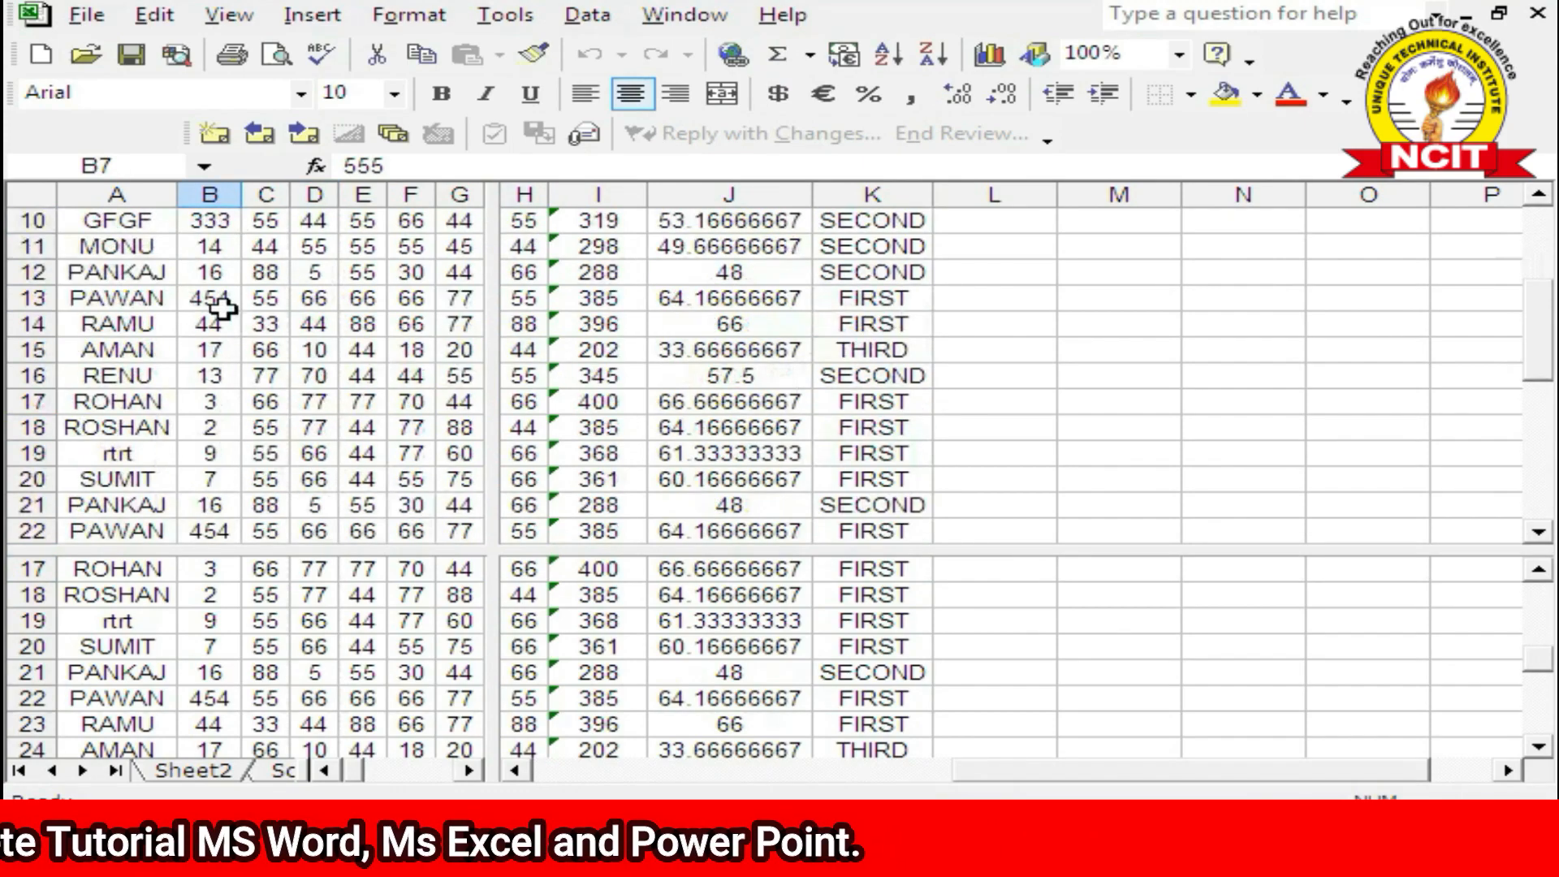
{"action": "left_click", "coordinate": [263, 622]}
{"action": "scroll", "coordinate": [276, 600], "scroll_direction": "down", "scroll_amount": 5}
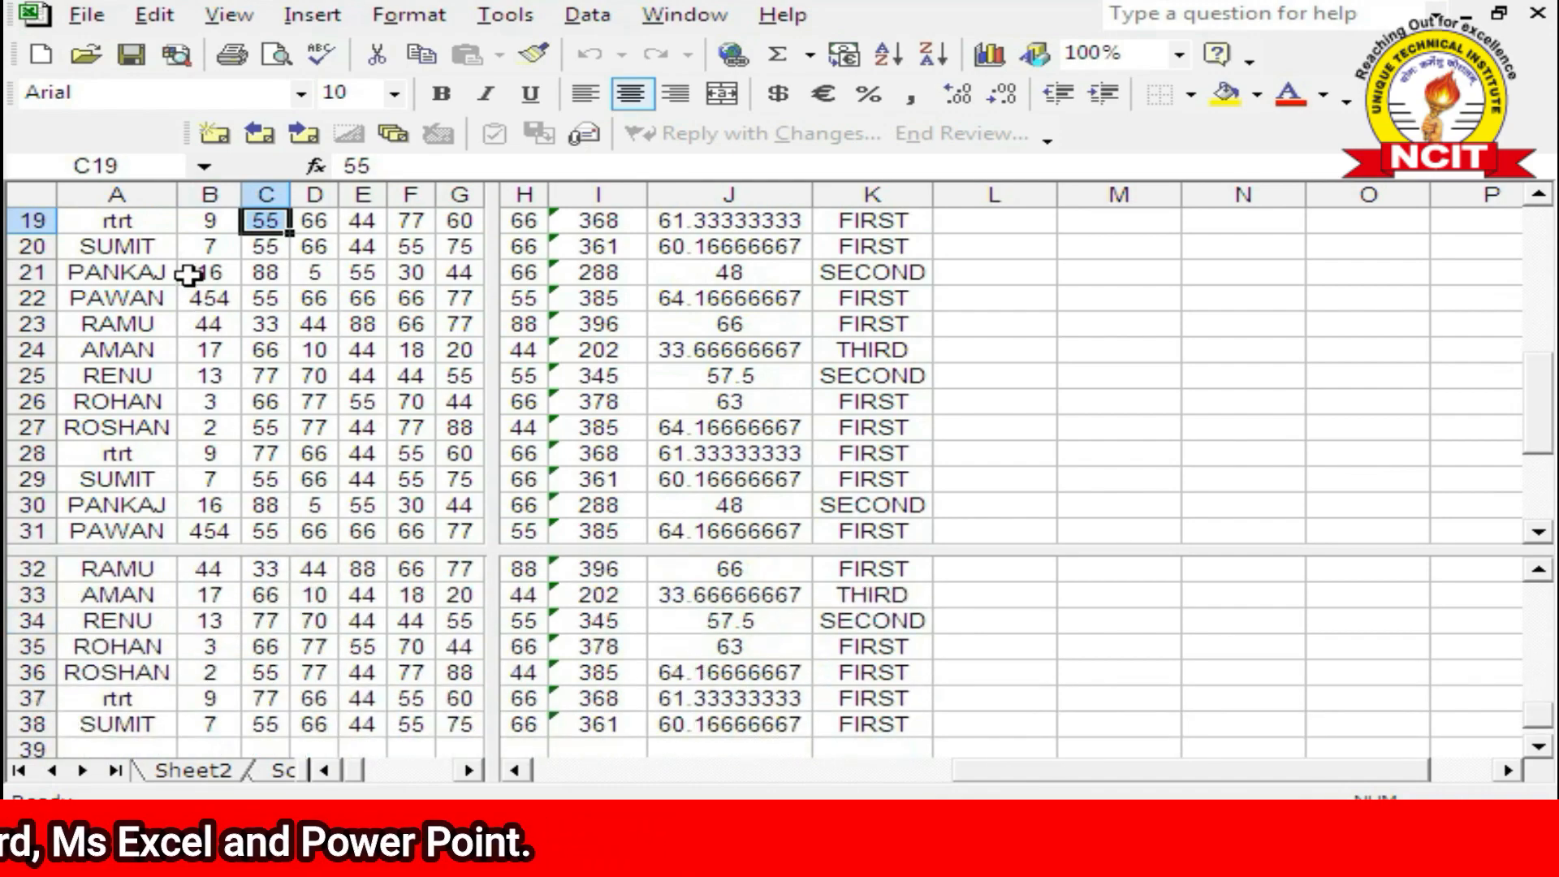
{"action": "scroll", "coordinate": [117, 344], "scroll_direction": "up", "scroll_amount": 4}
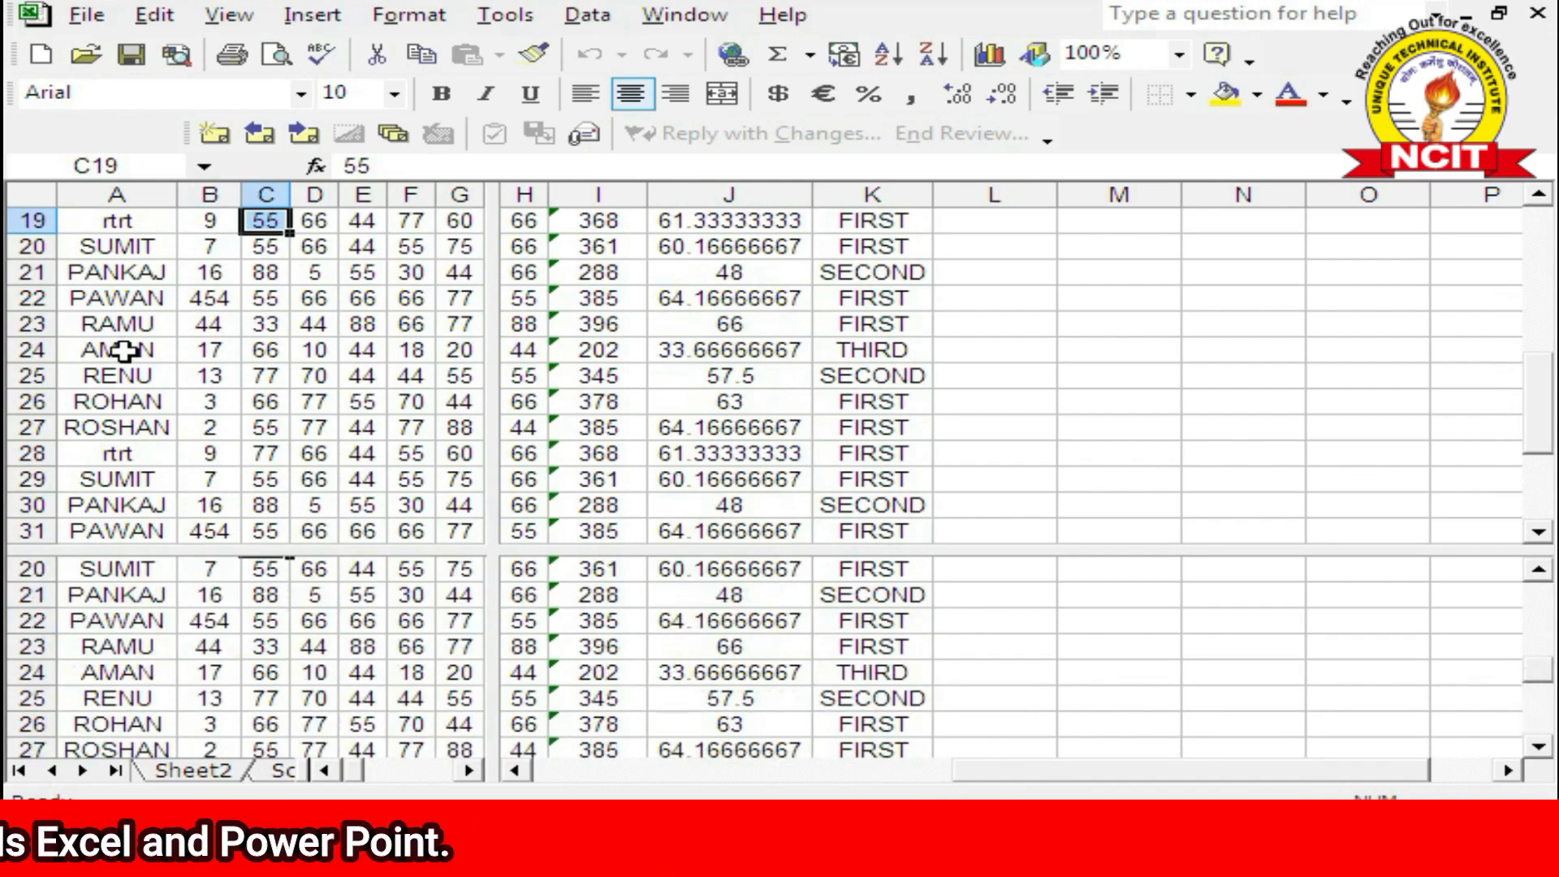
{"action": "left_click", "coordinate": [202, 347]}
{"action": "scroll", "coordinate": [203, 347], "scroll_direction": "up", "scroll_amount": 6}
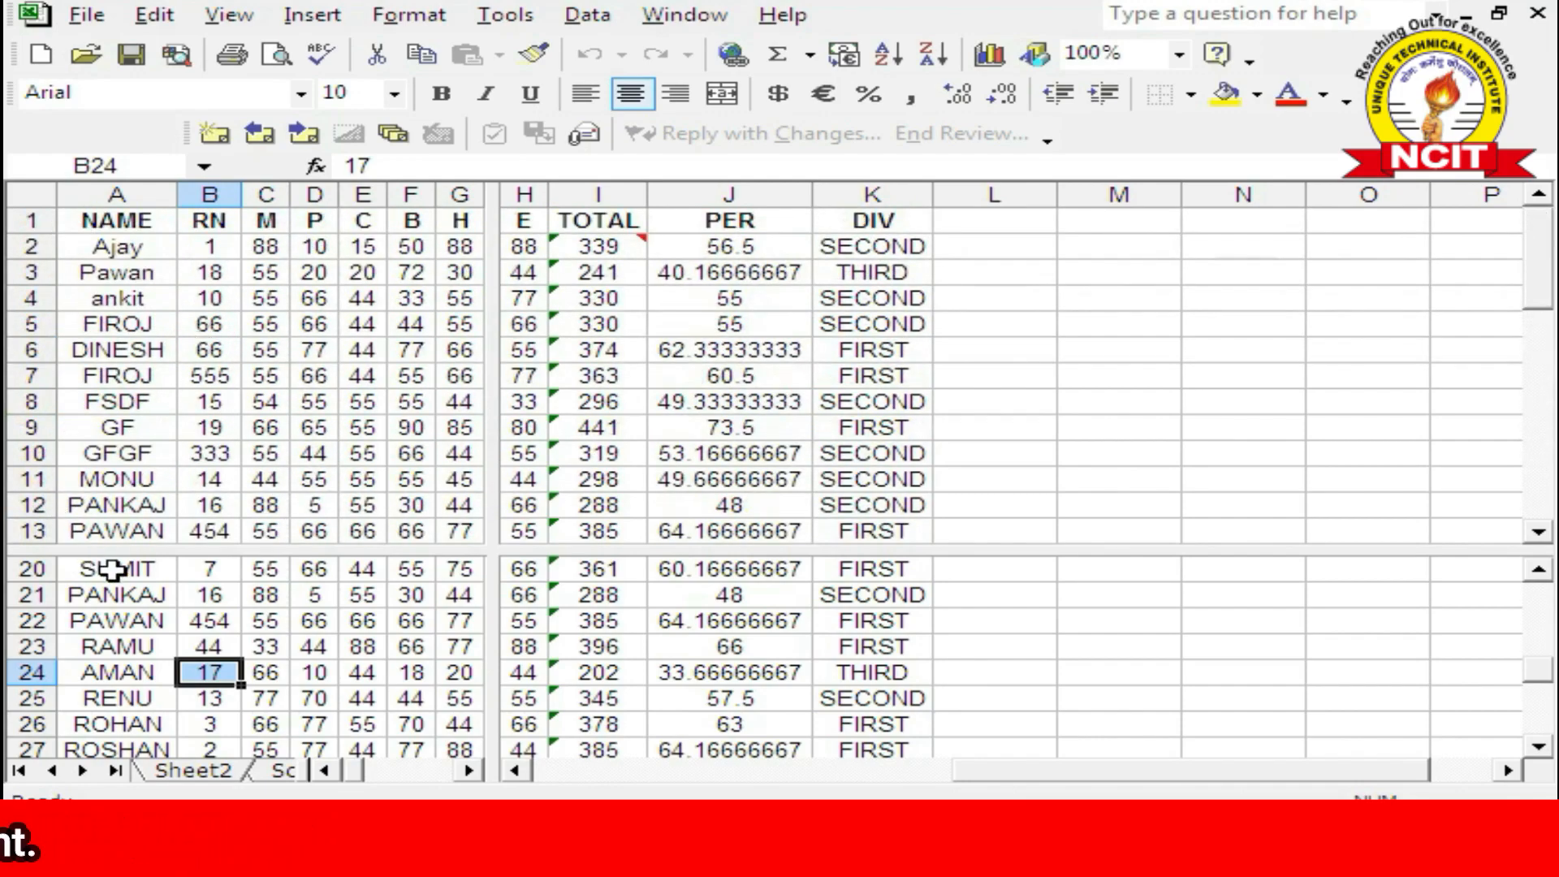
{"action": "left_click", "coordinate": [130, 593]}
{"action": "scroll", "coordinate": [132, 594], "scroll_direction": "down", "scroll_amount": 1}
{"action": "scroll", "coordinate": [132, 595], "scroll_direction": "up", "scroll_amount": 4}
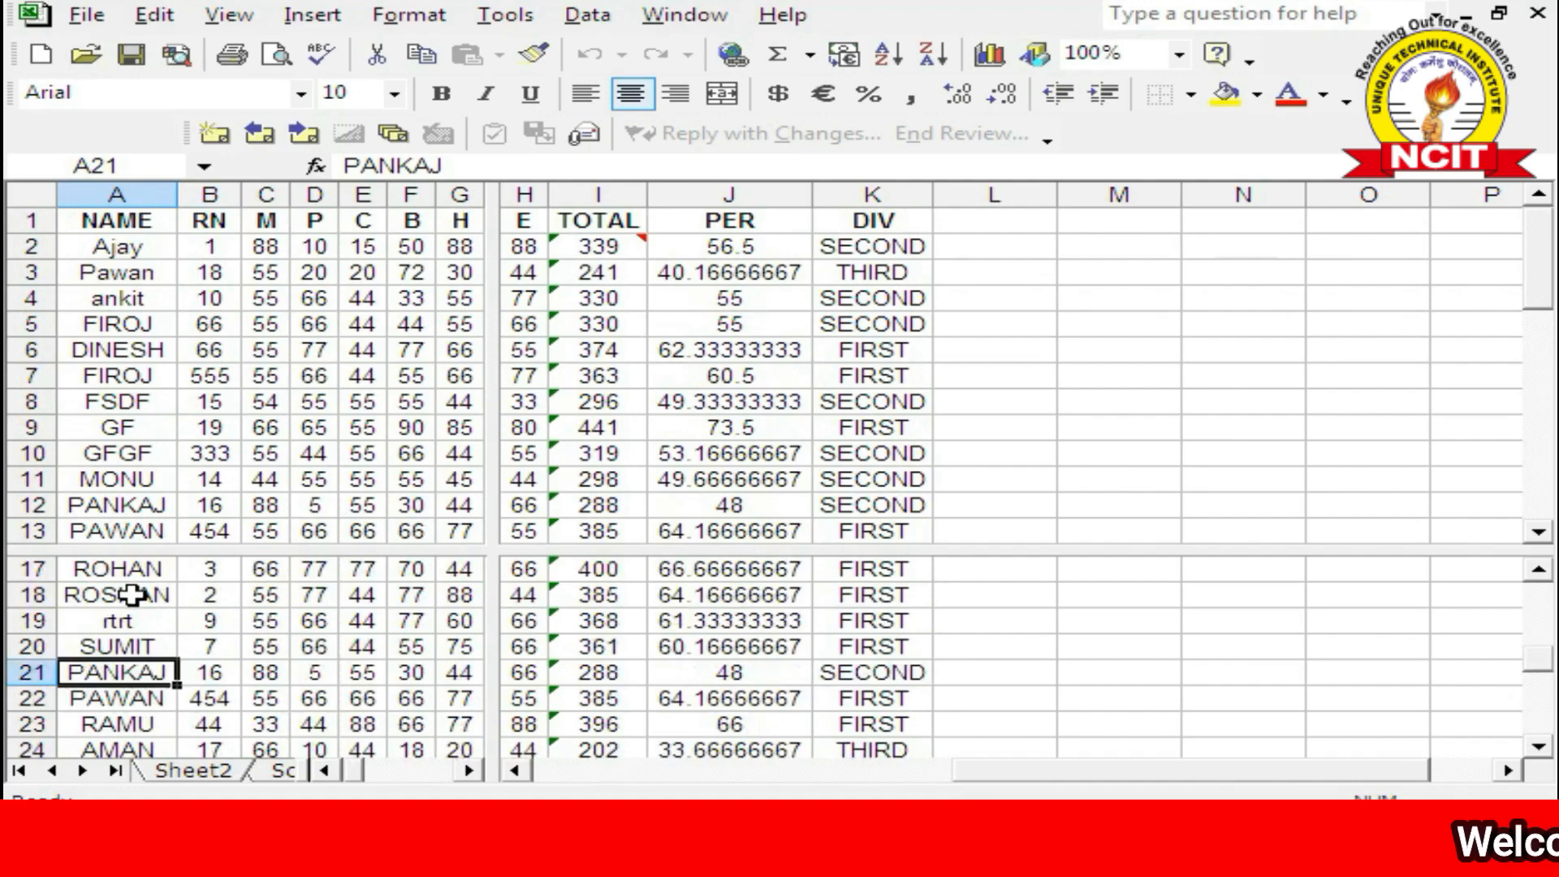
{"action": "scroll", "coordinate": [132, 595], "scroll_direction": "down", "scroll_amount": 1}
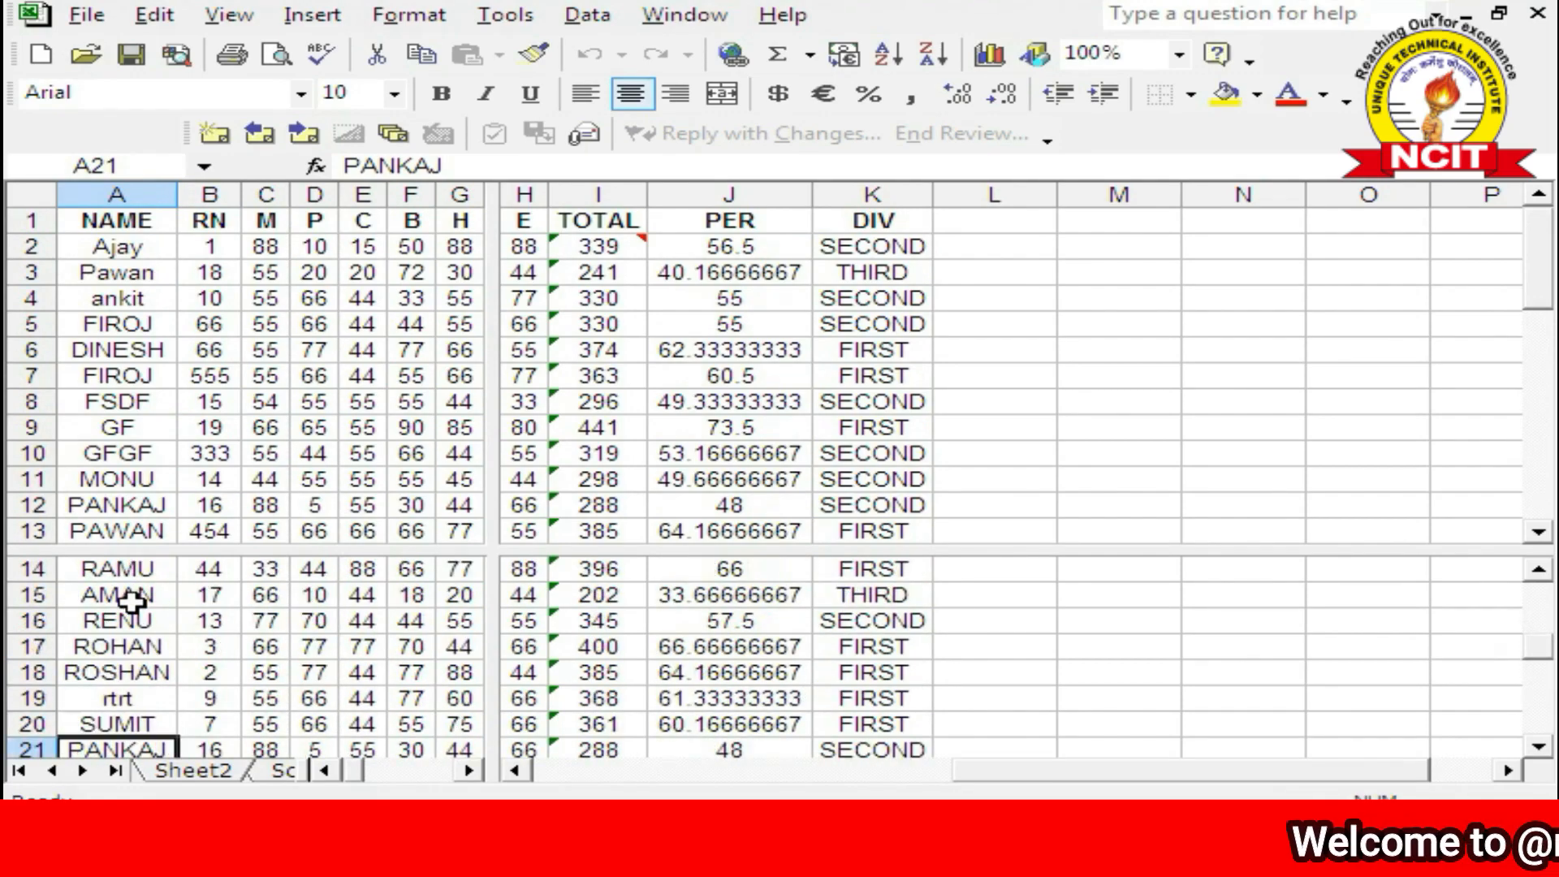
Step: Select cell H14 and remove the split from the window
{"action": "left_click", "coordinate": [516, 568]}
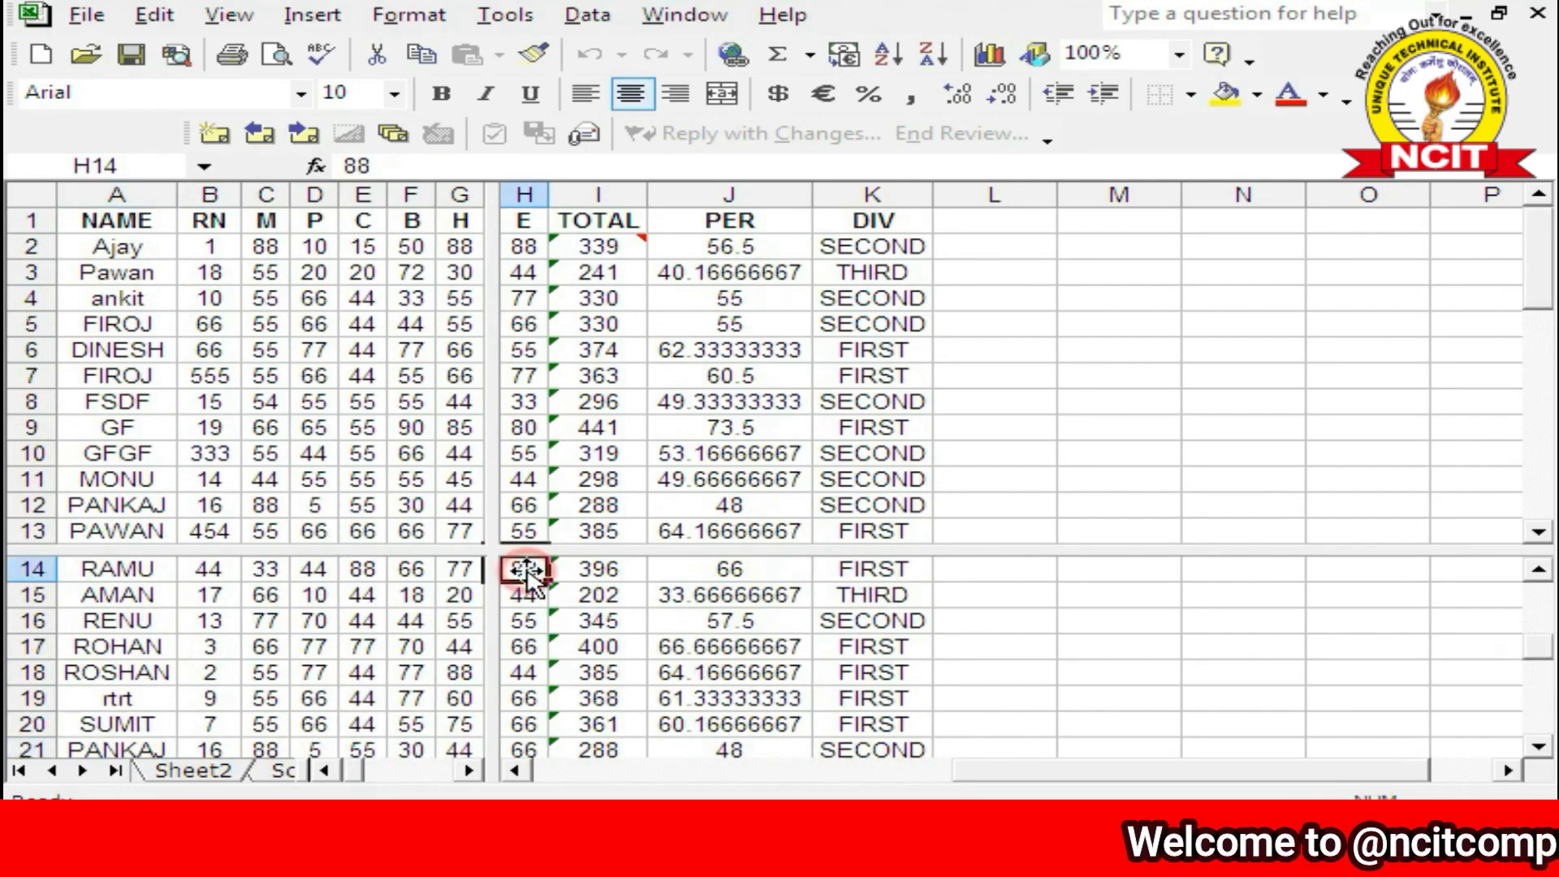
{"action": "left_click", "coordinate": [684, 17]}
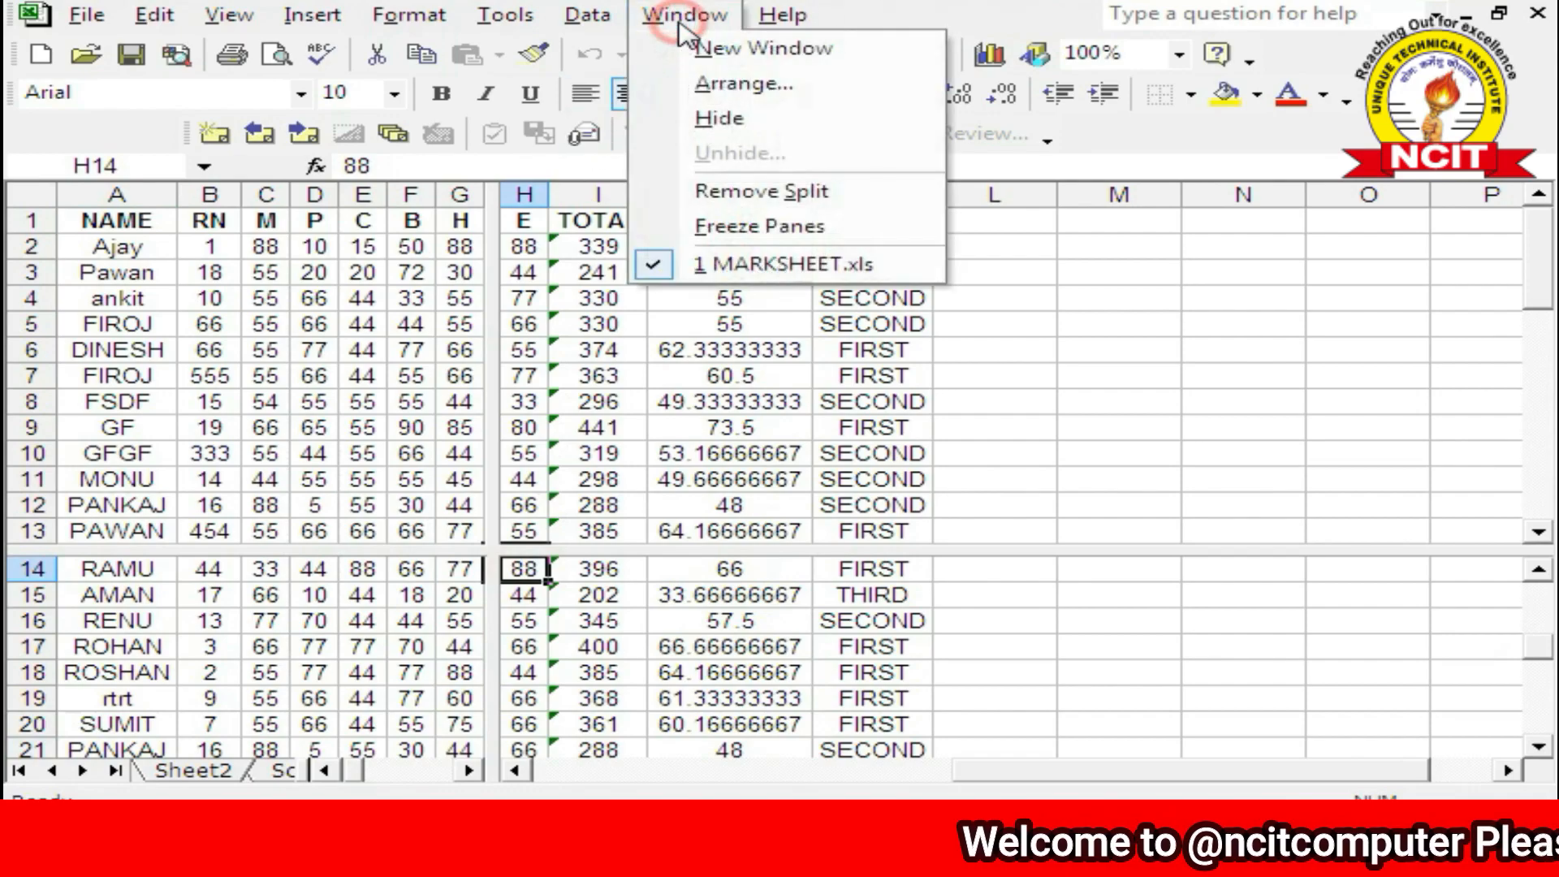
{"action": "left_click", "coordinate": [729, 195]}
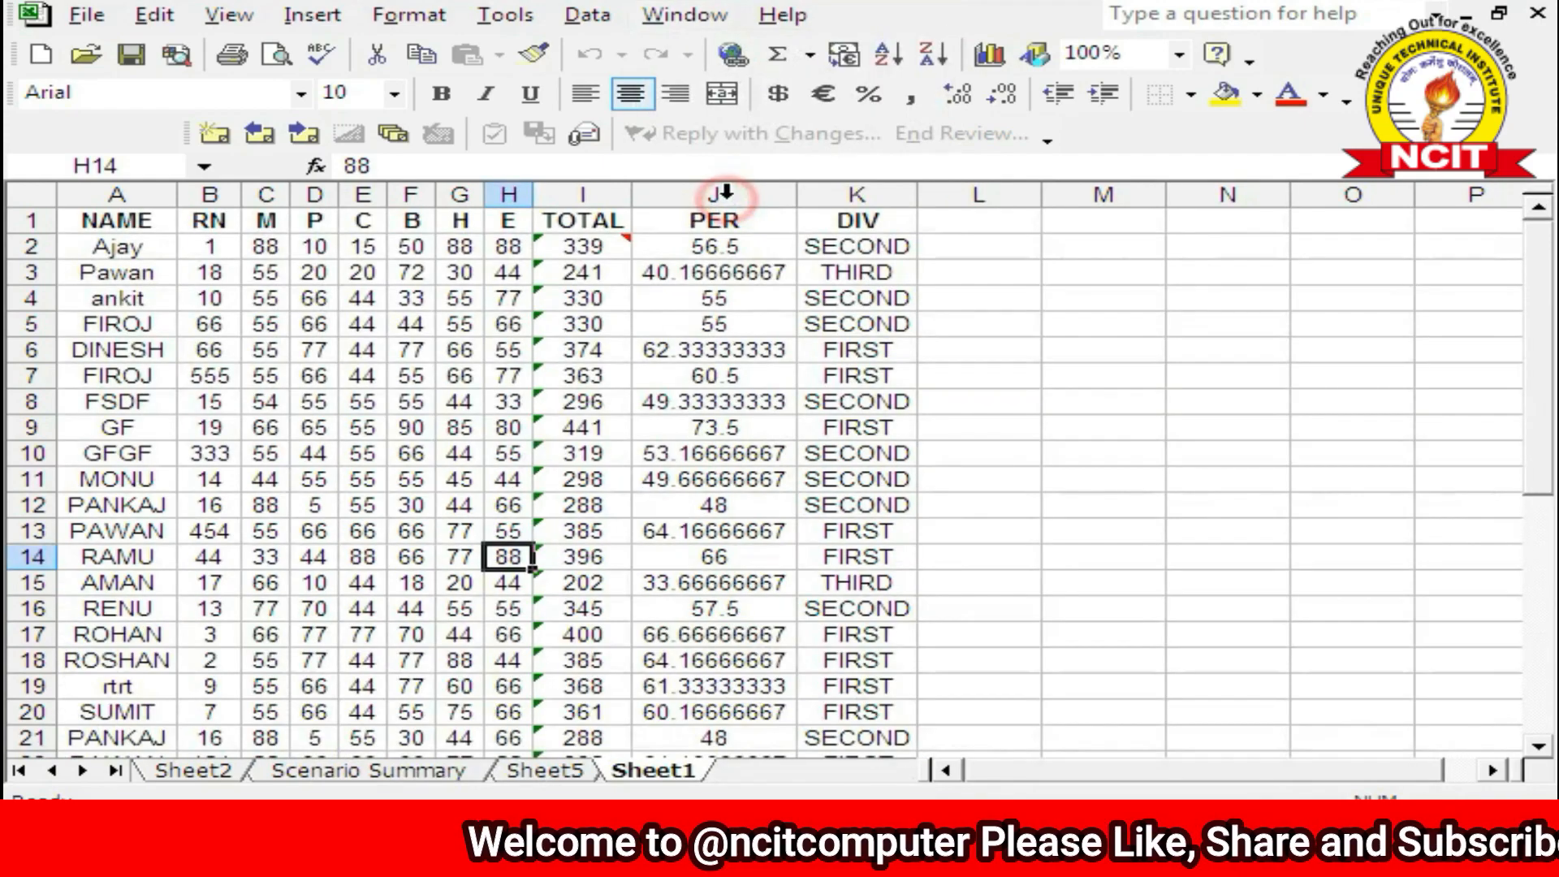
Step: Locate the Freeze Panes command without applying it, and review the mark sheet's heading row from NAME to DIV
{"action": "left_click", "coordinate": [639, 380]}
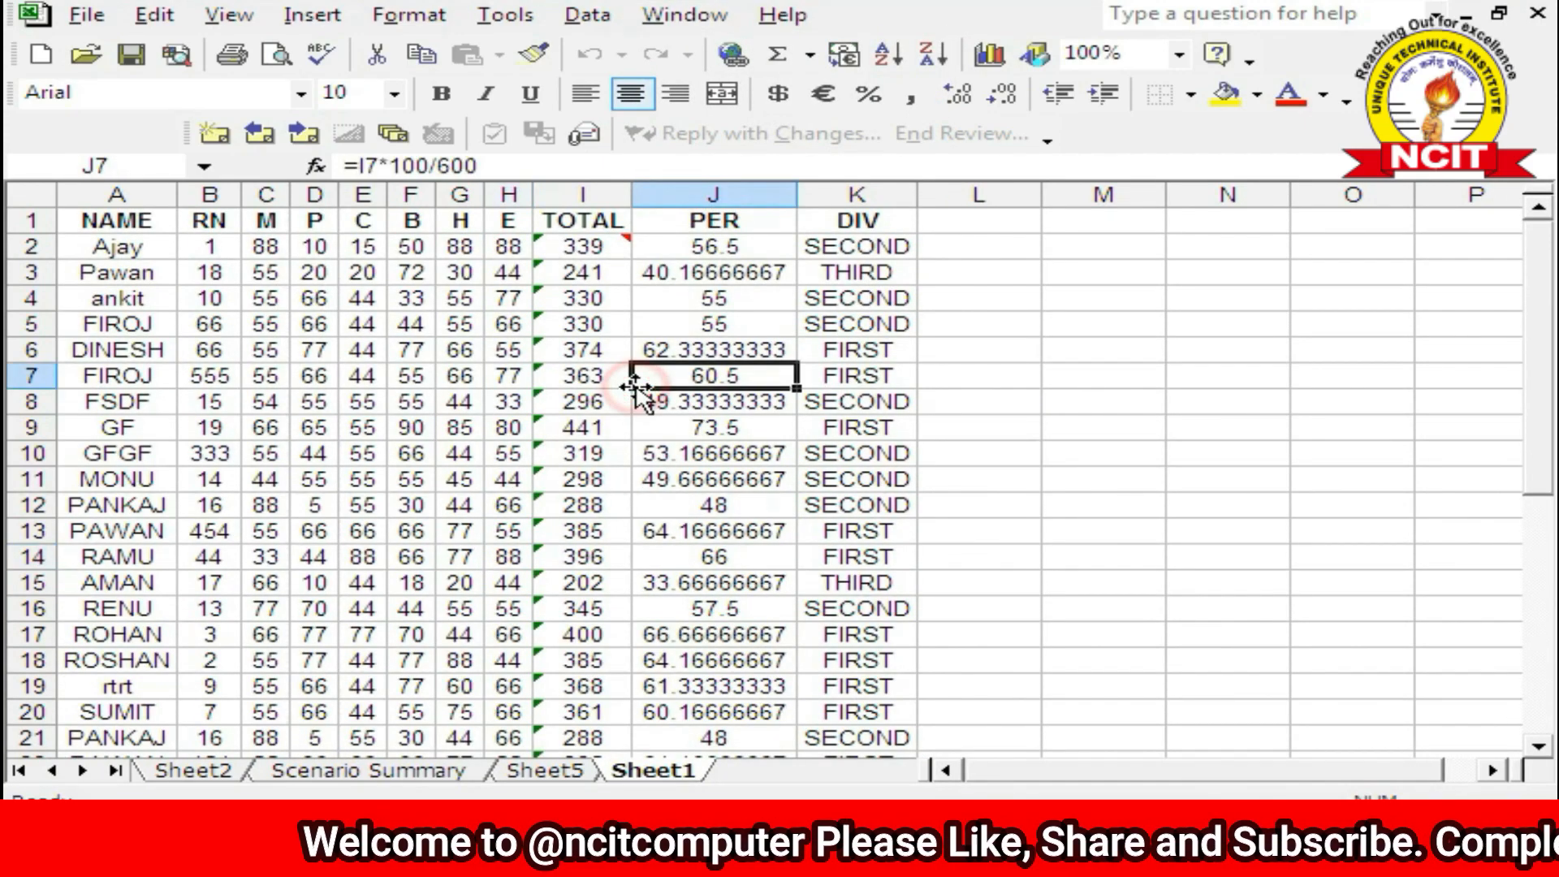
{"action": "left_click", "coordinate": [684, 16]}
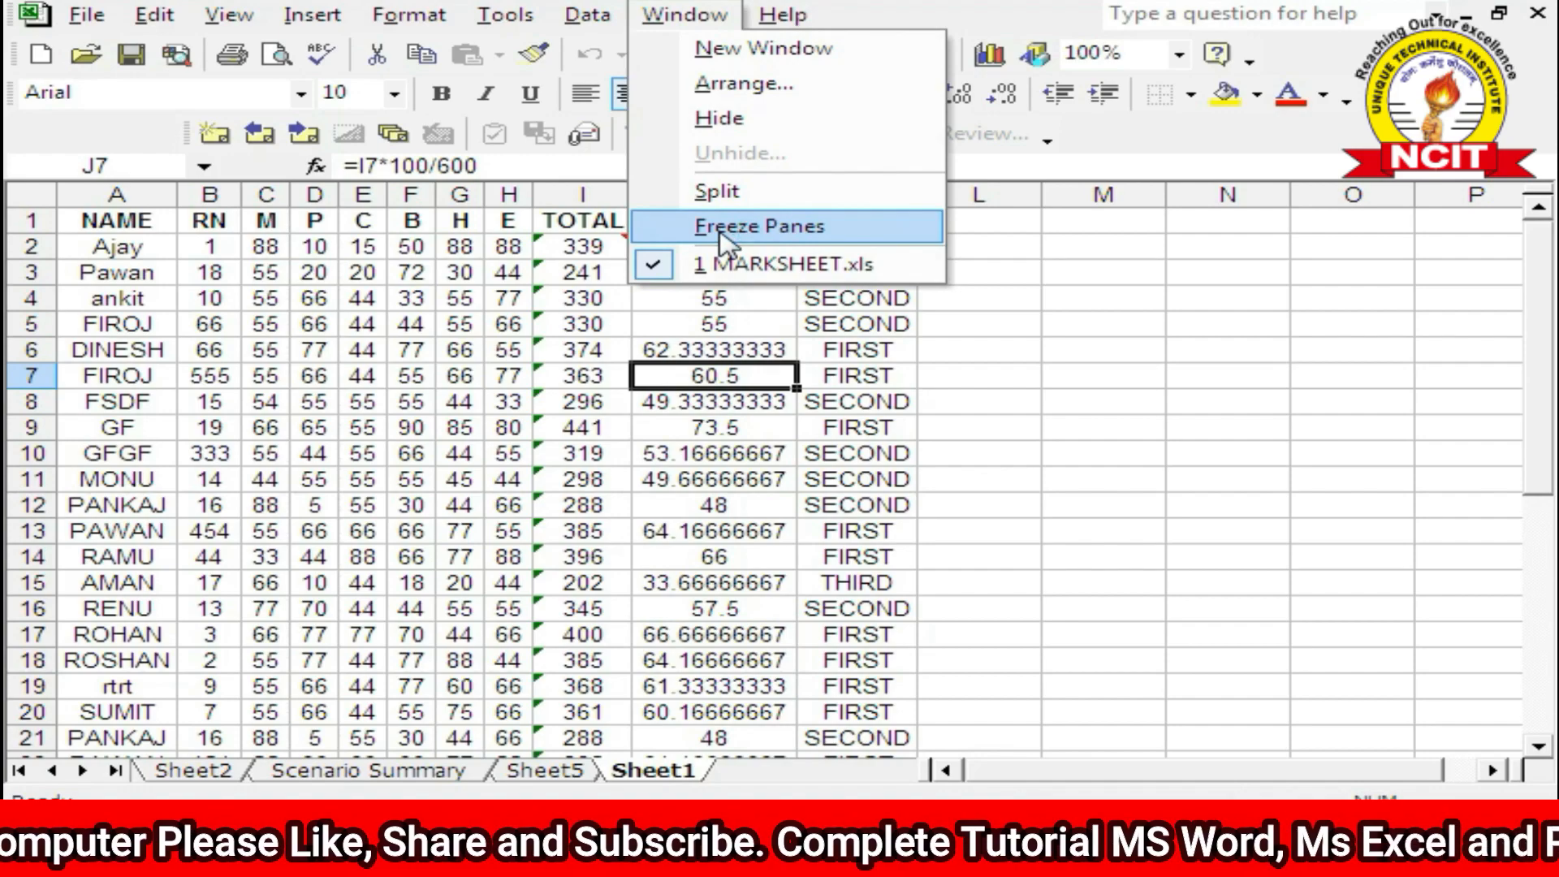
{"action": "left_click", "coordinate": [363, 427]}
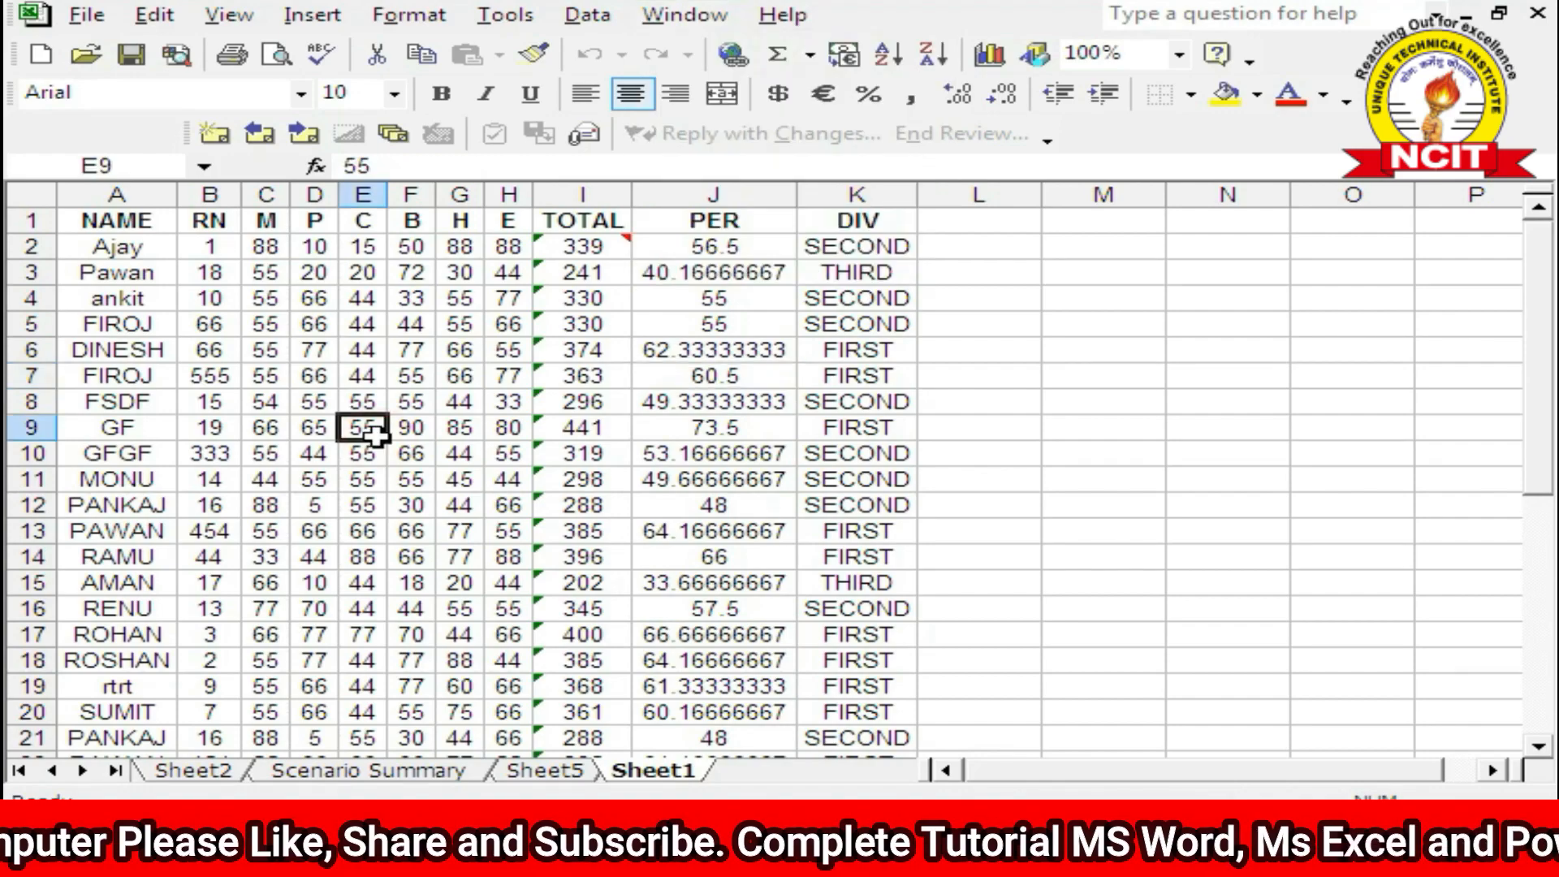
{"action": "left_click", "coordinate": [119, 270]}
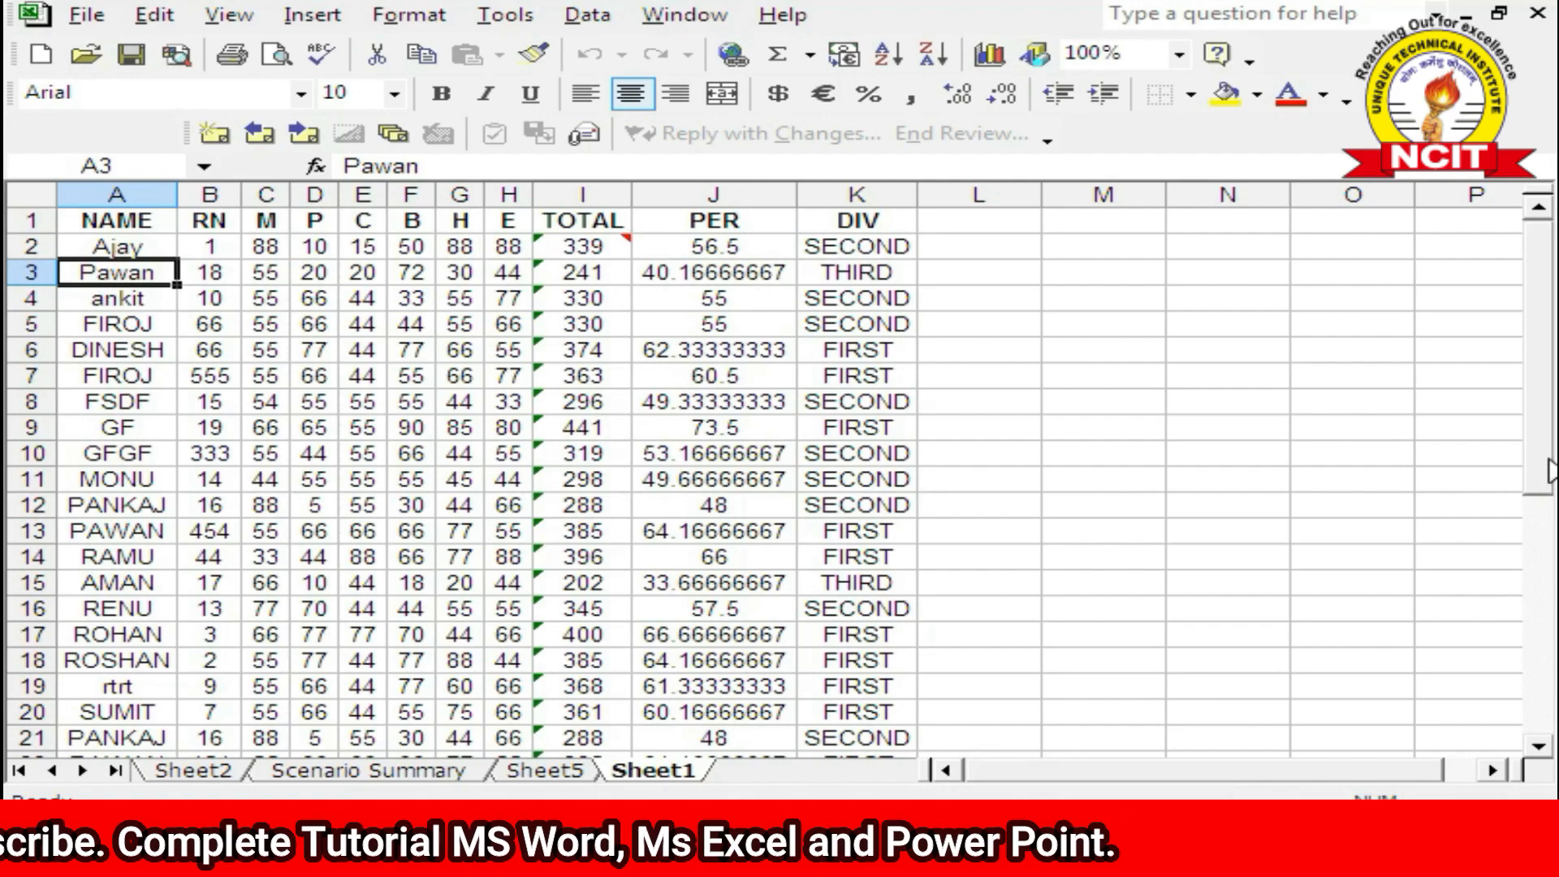
{"action": "left_click_drag", "start_coordinate": [1545, 459], "coordinate": [1546, 345]}
{"action": "left_click_drag", "start_coordinate": [86, 221], "coordinate": [838, 234]}
{"action": "left_click", "coordinate": [460, 401]}
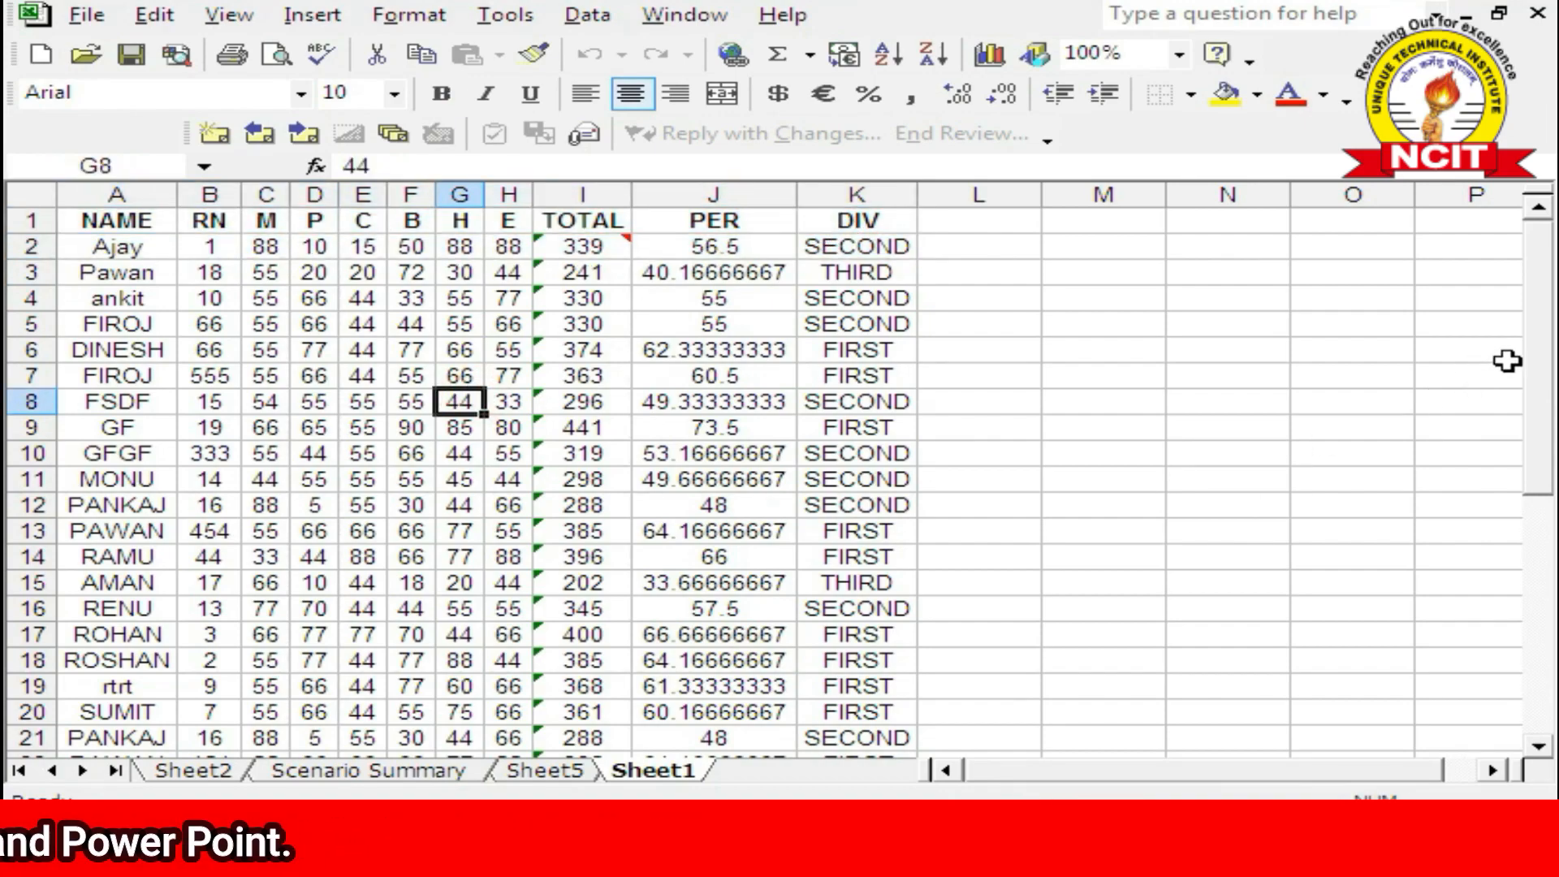
Step: Examine the marks in rows 23 and 24 with the heading row scrolled out of view, and return to the sheet's first row
{"action": "left_click_drag", "start_coordinate": [1543, 357], "coordinate": [1547, 475]}
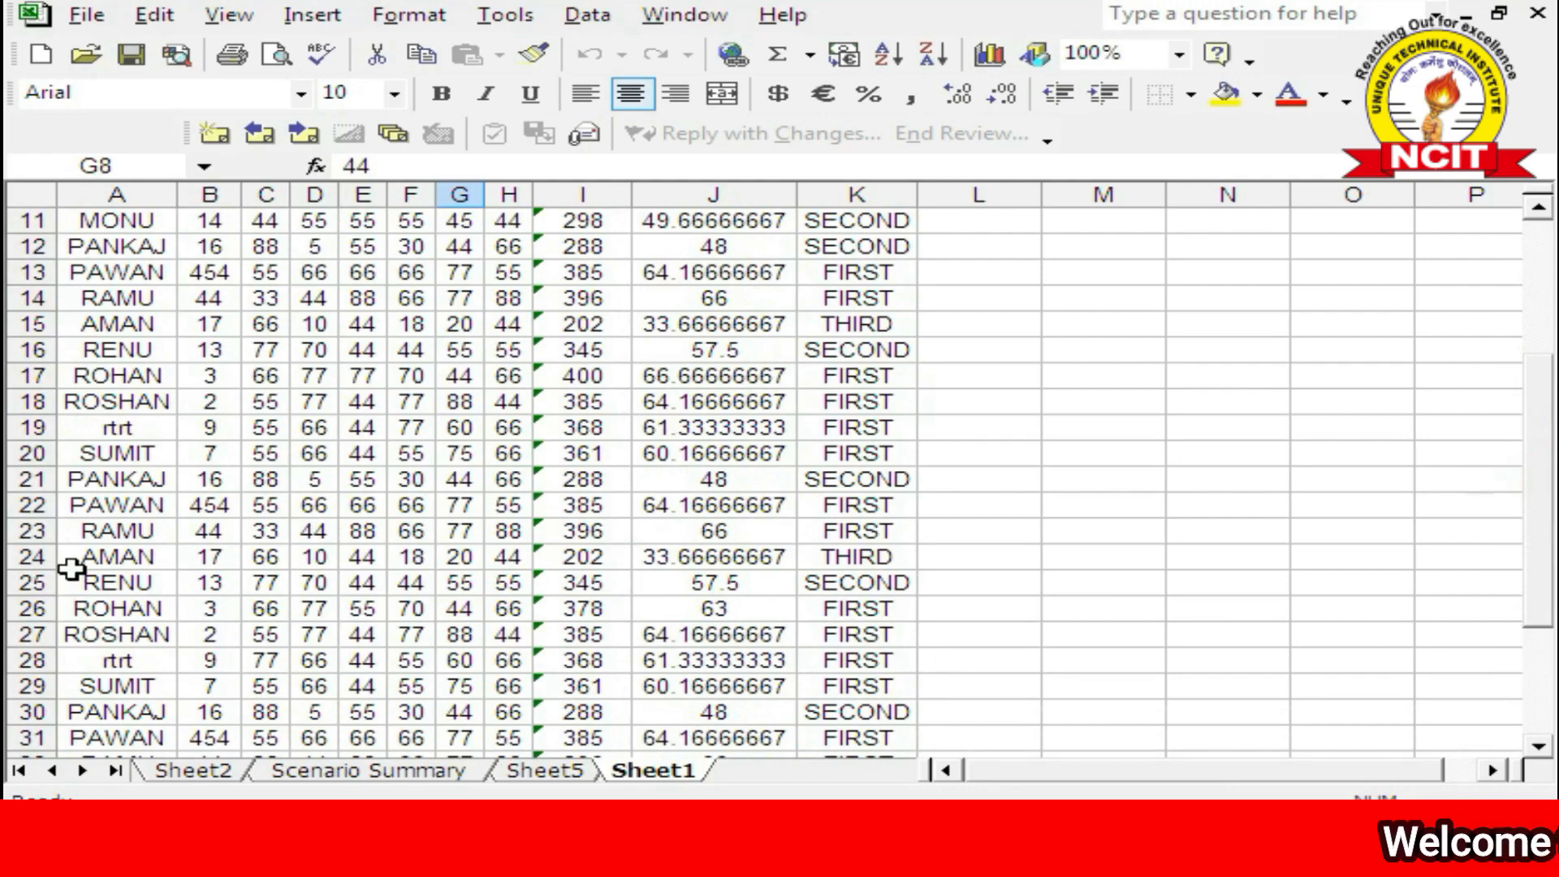
{"action": "left_click", "coordinate": [106, 534]}
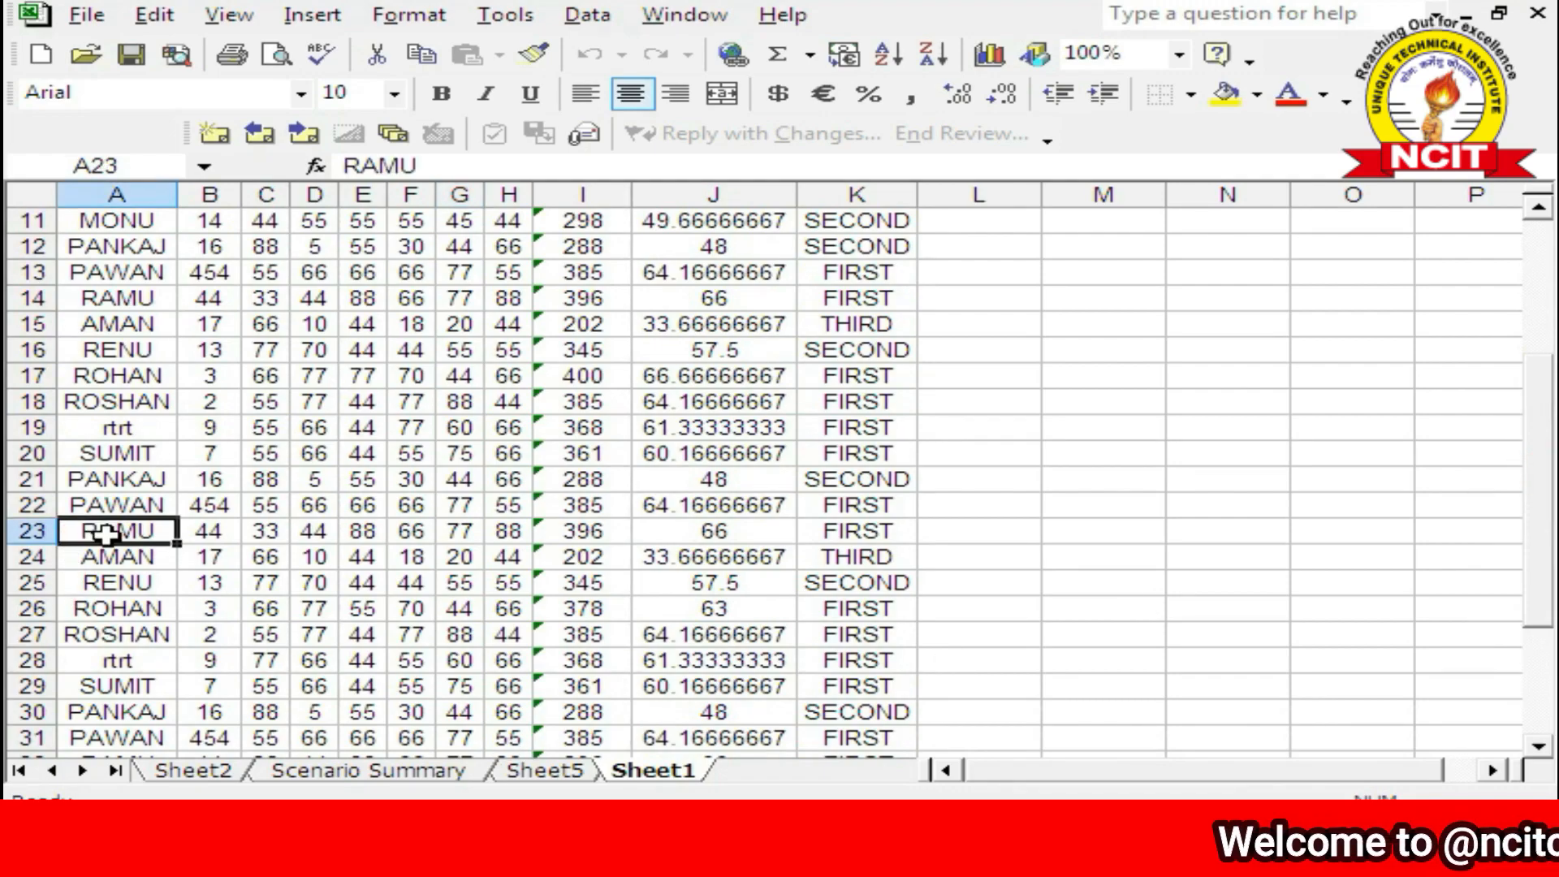
{"action": "left_click", "coordinate": [211, 535]}
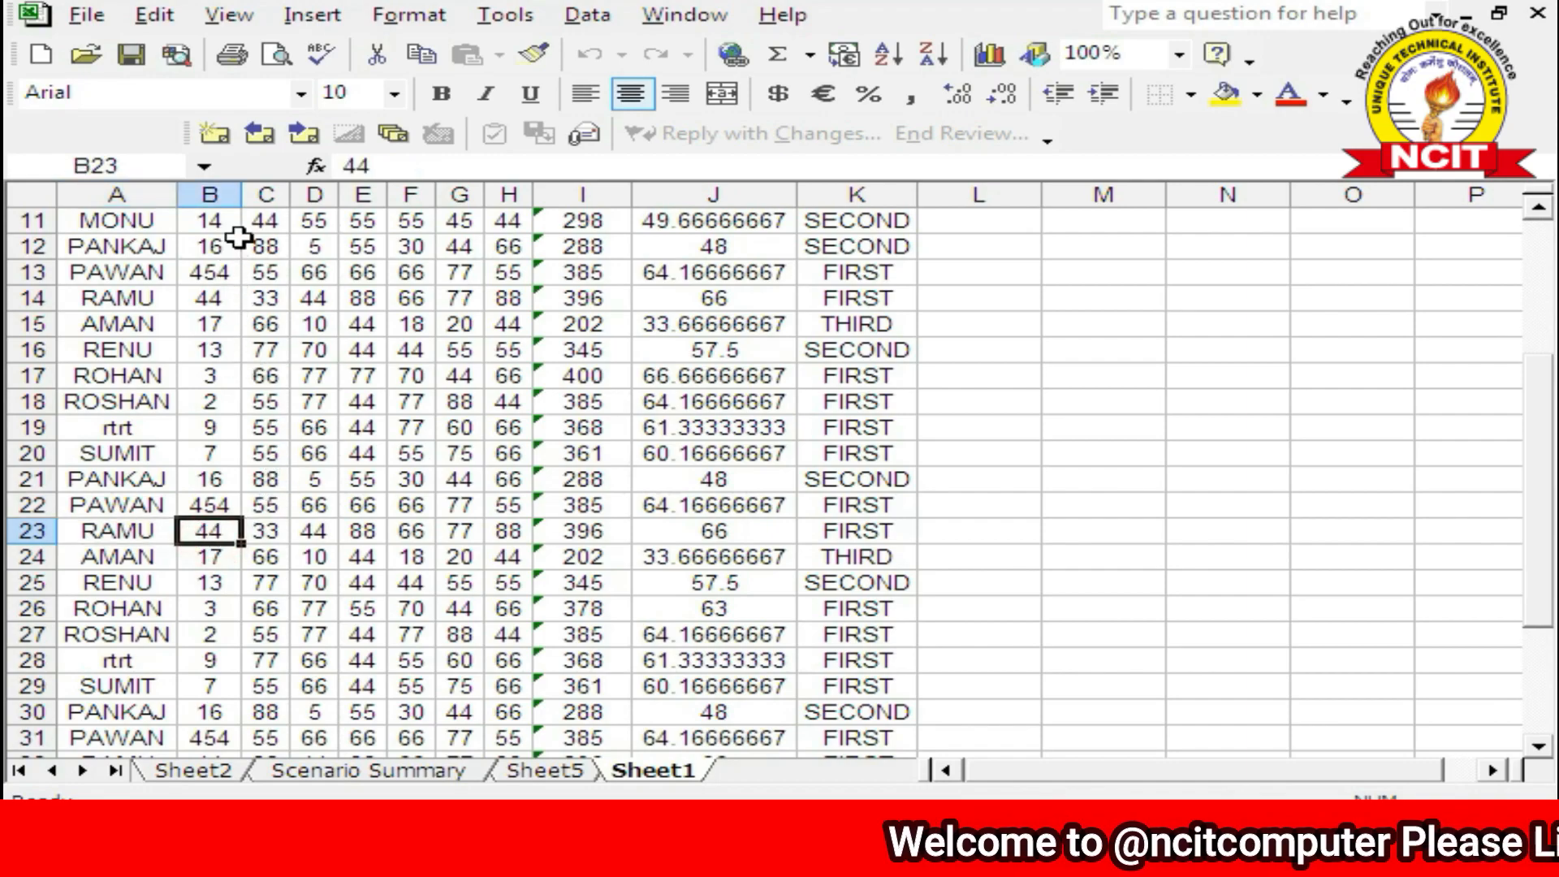
{"action": "left_click", "coordinate": [264, 219]}
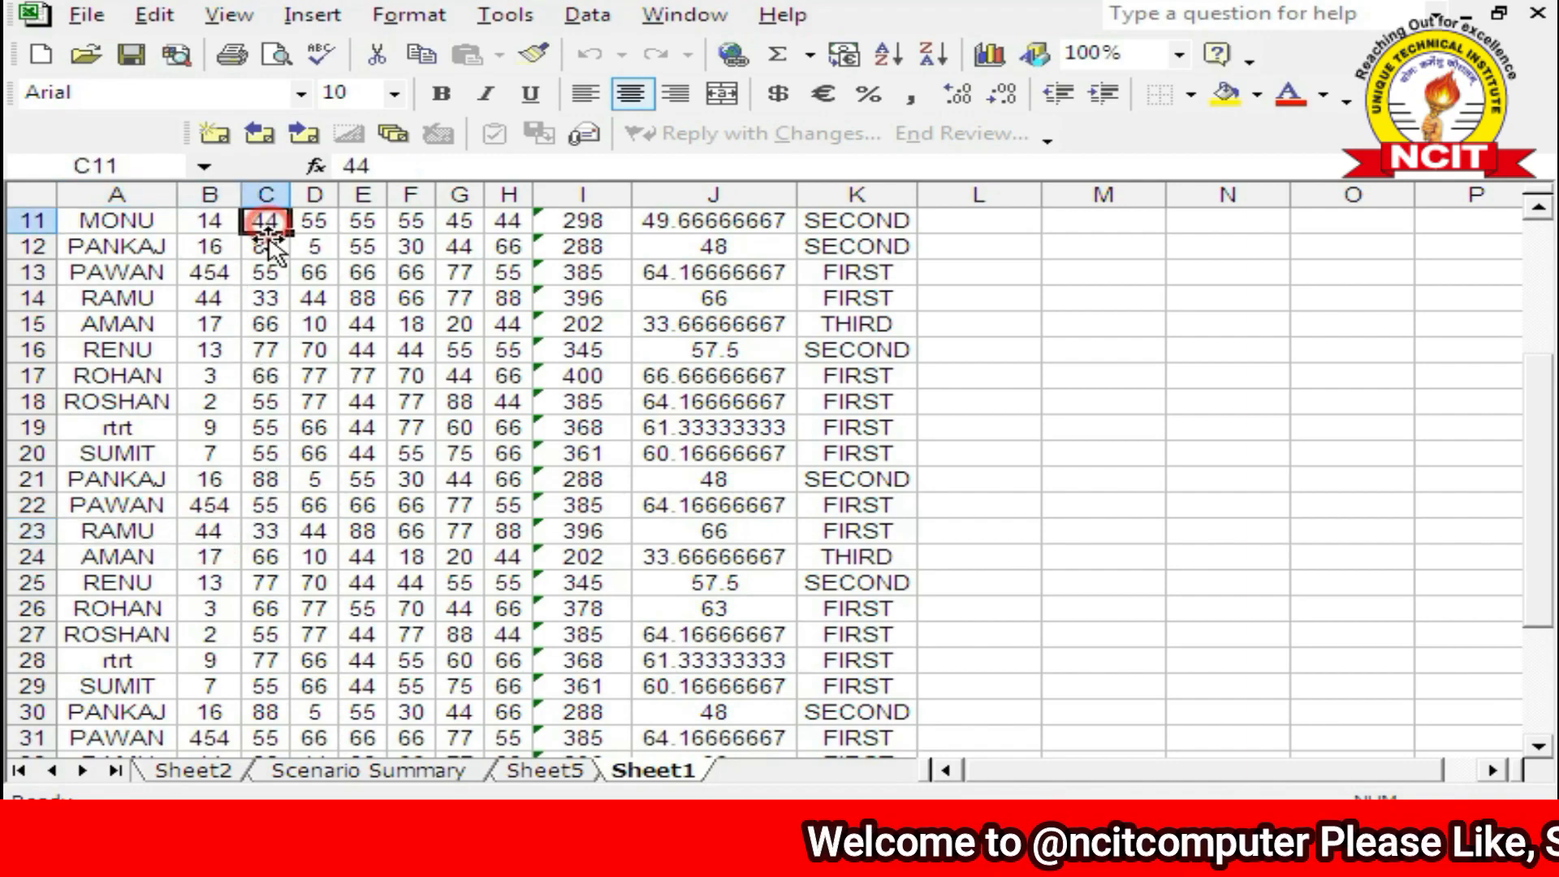
{"action": "left_click", "coordinate": [260, 557]}
{"action": "left_click", "coordinate": [315, 557]}
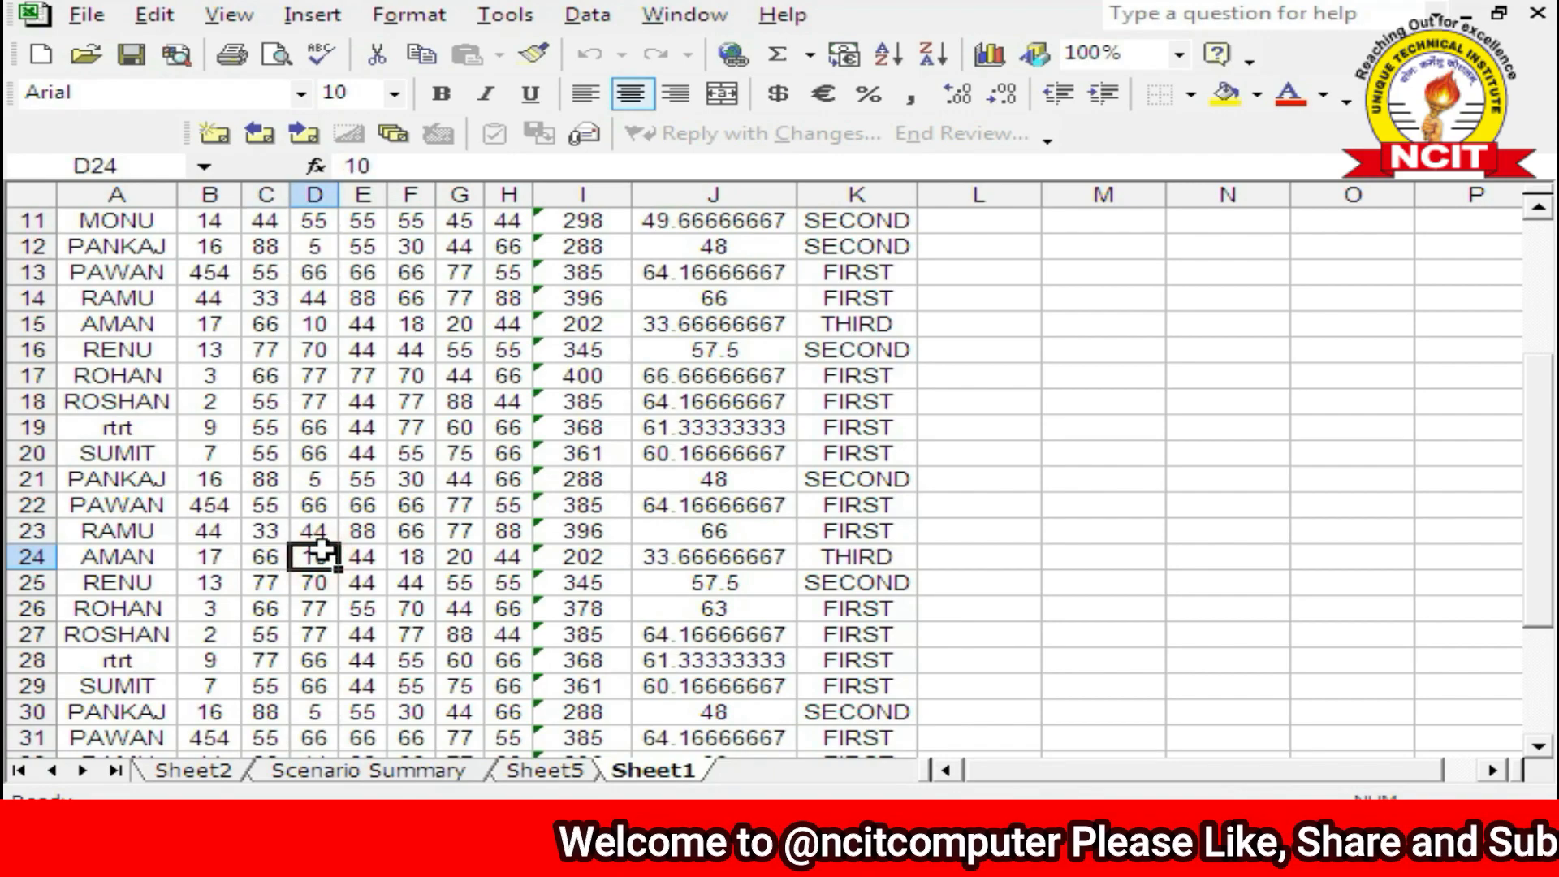
{"action": "scroll", "coordinate": [317, 349], "scroll_direction": "up", "scroll_amount": 4}
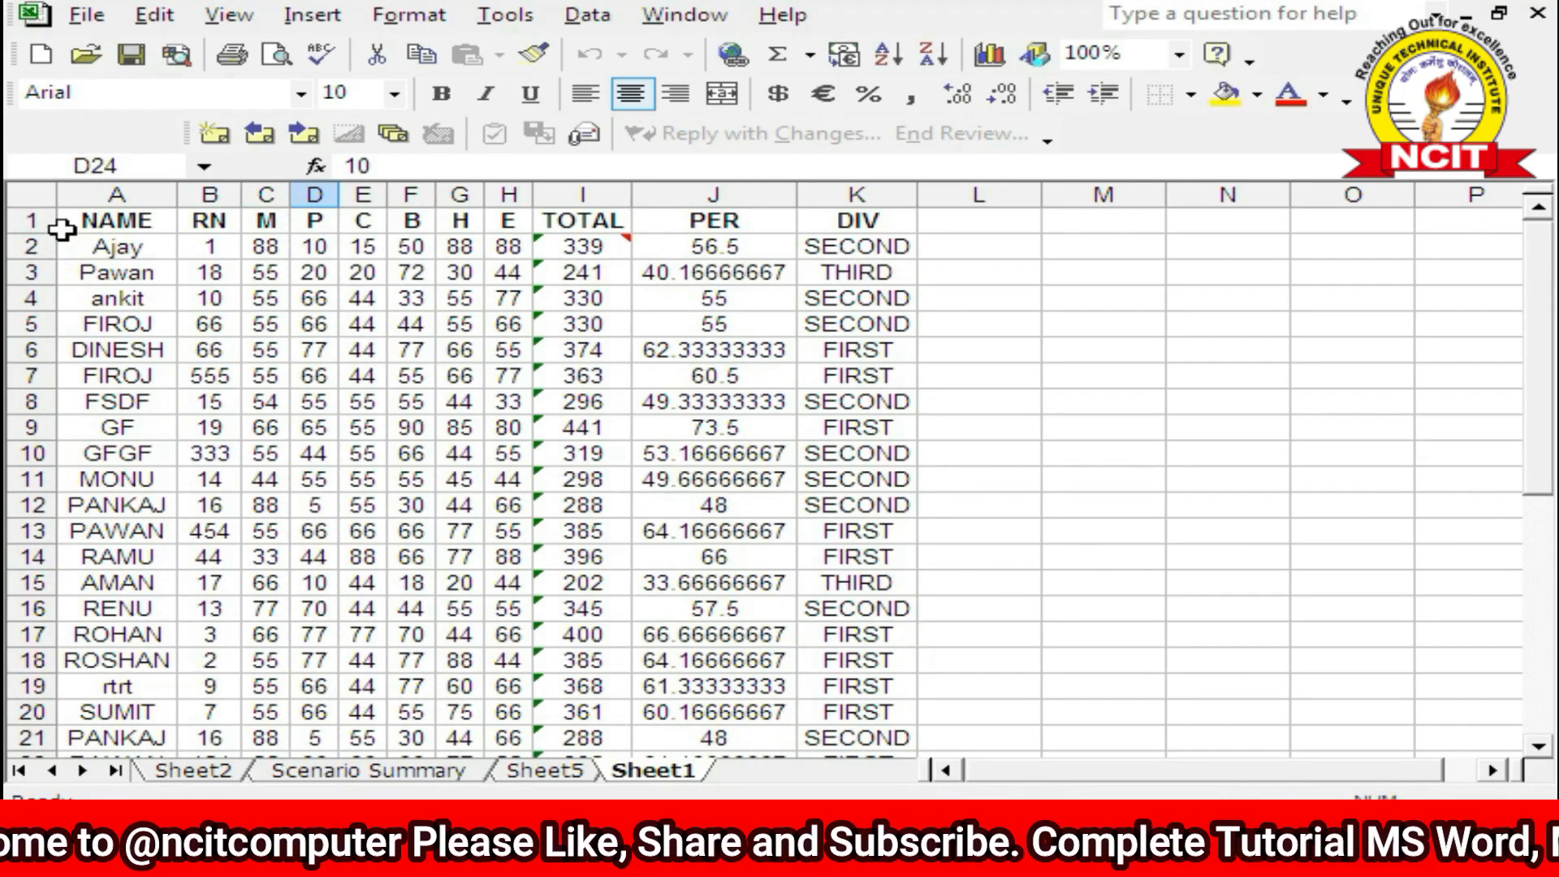
Step: Freeze the heading row by applying Freeze Panes with row 2 selected
{"action": "left_click_drag", "start_coordinate": [70, 217], "coordinate": [845, 220]}
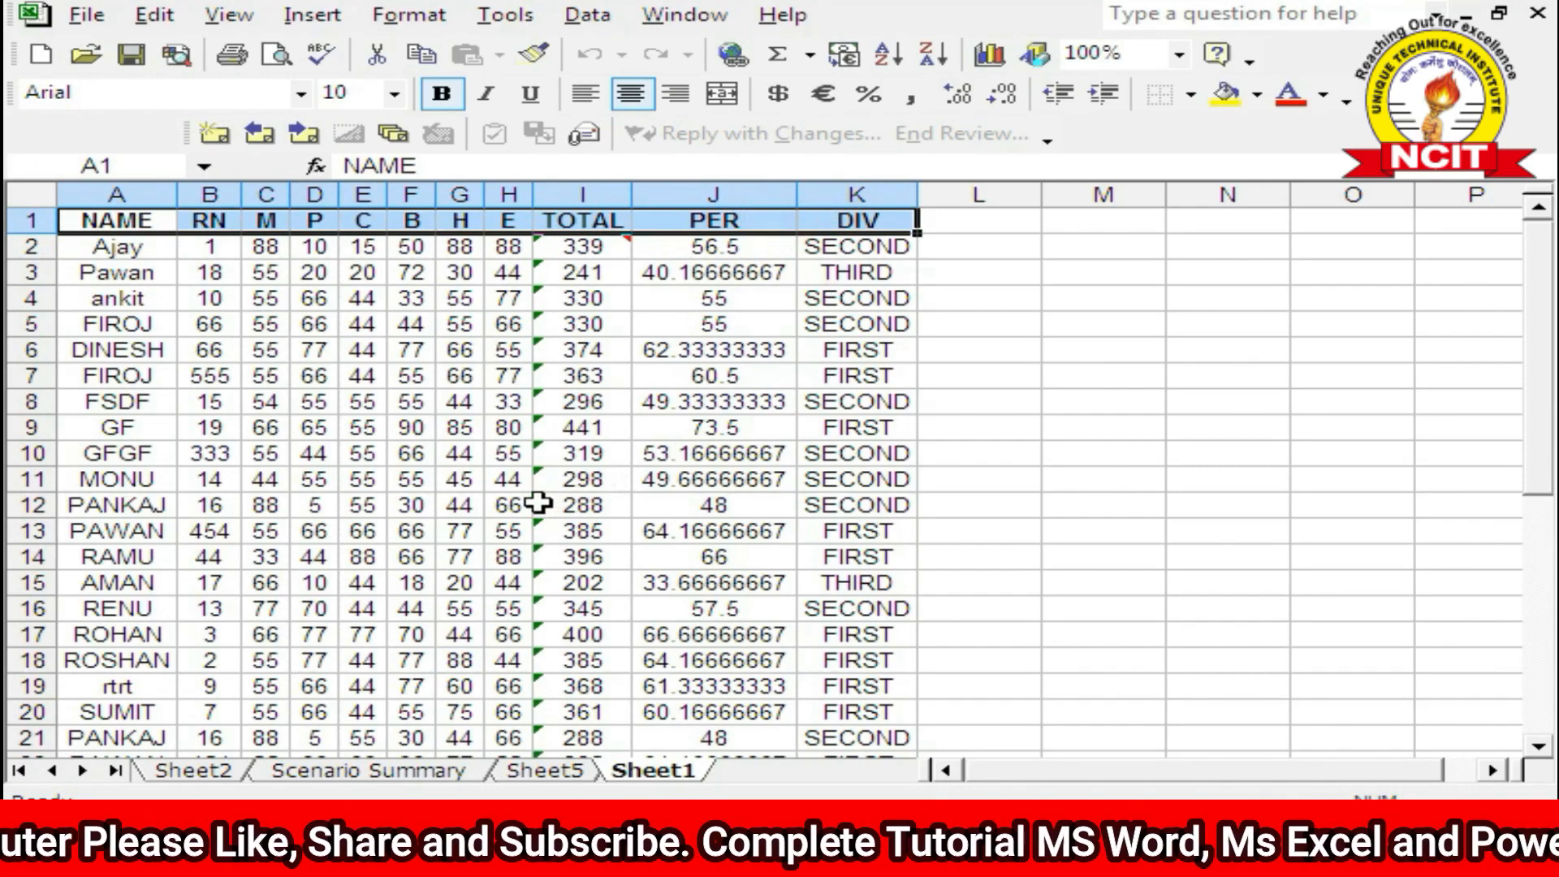
{"action": "left_click", "coordinate": [412, 504]}
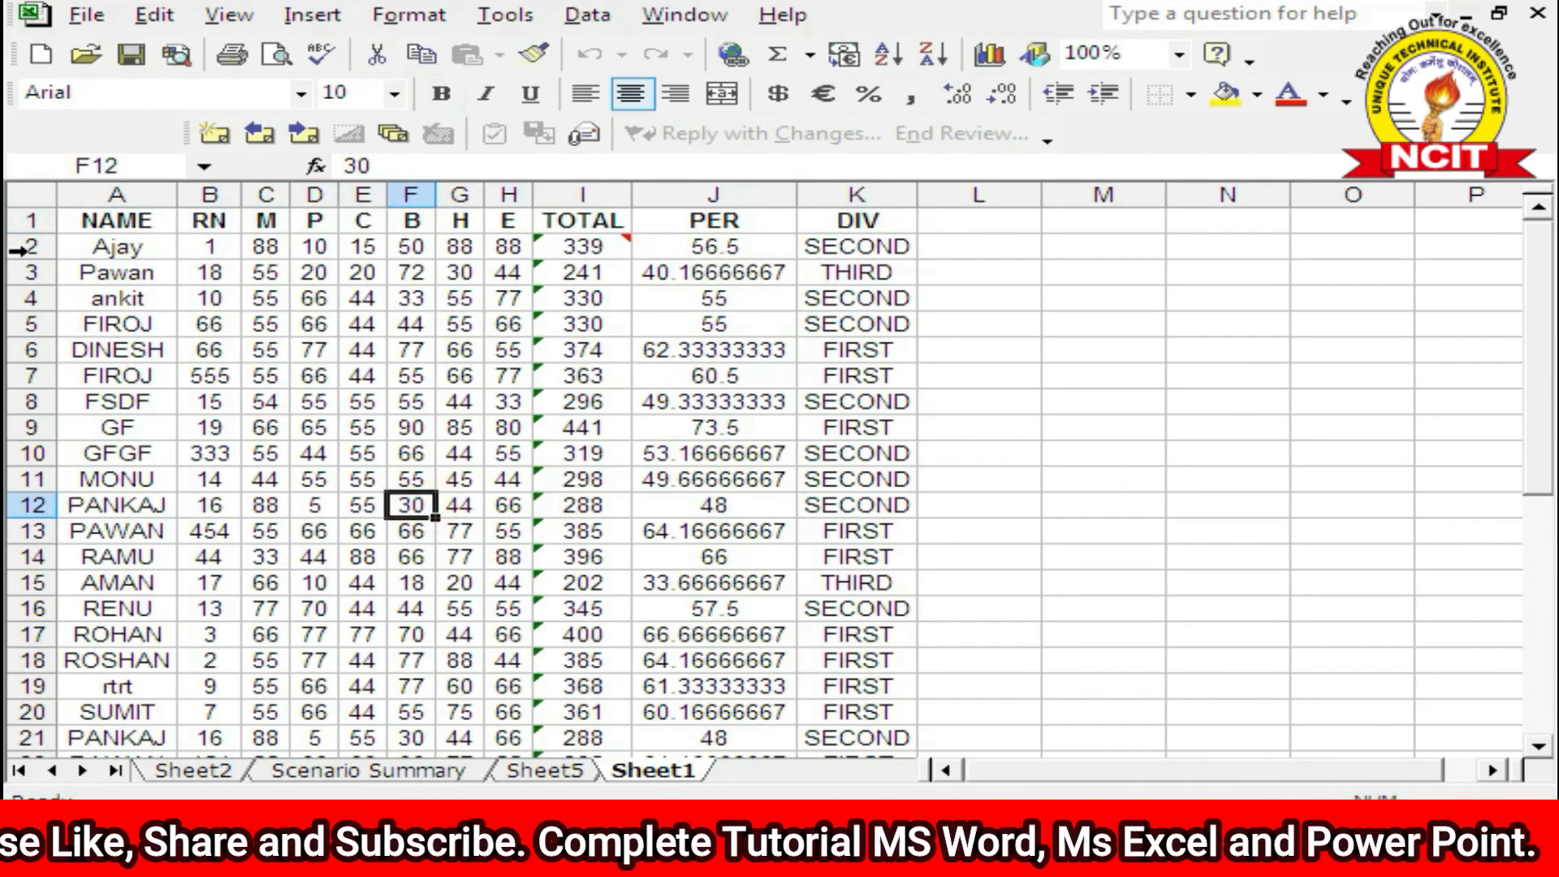
{"action": "left_click", "coordinate": [19, 248]}
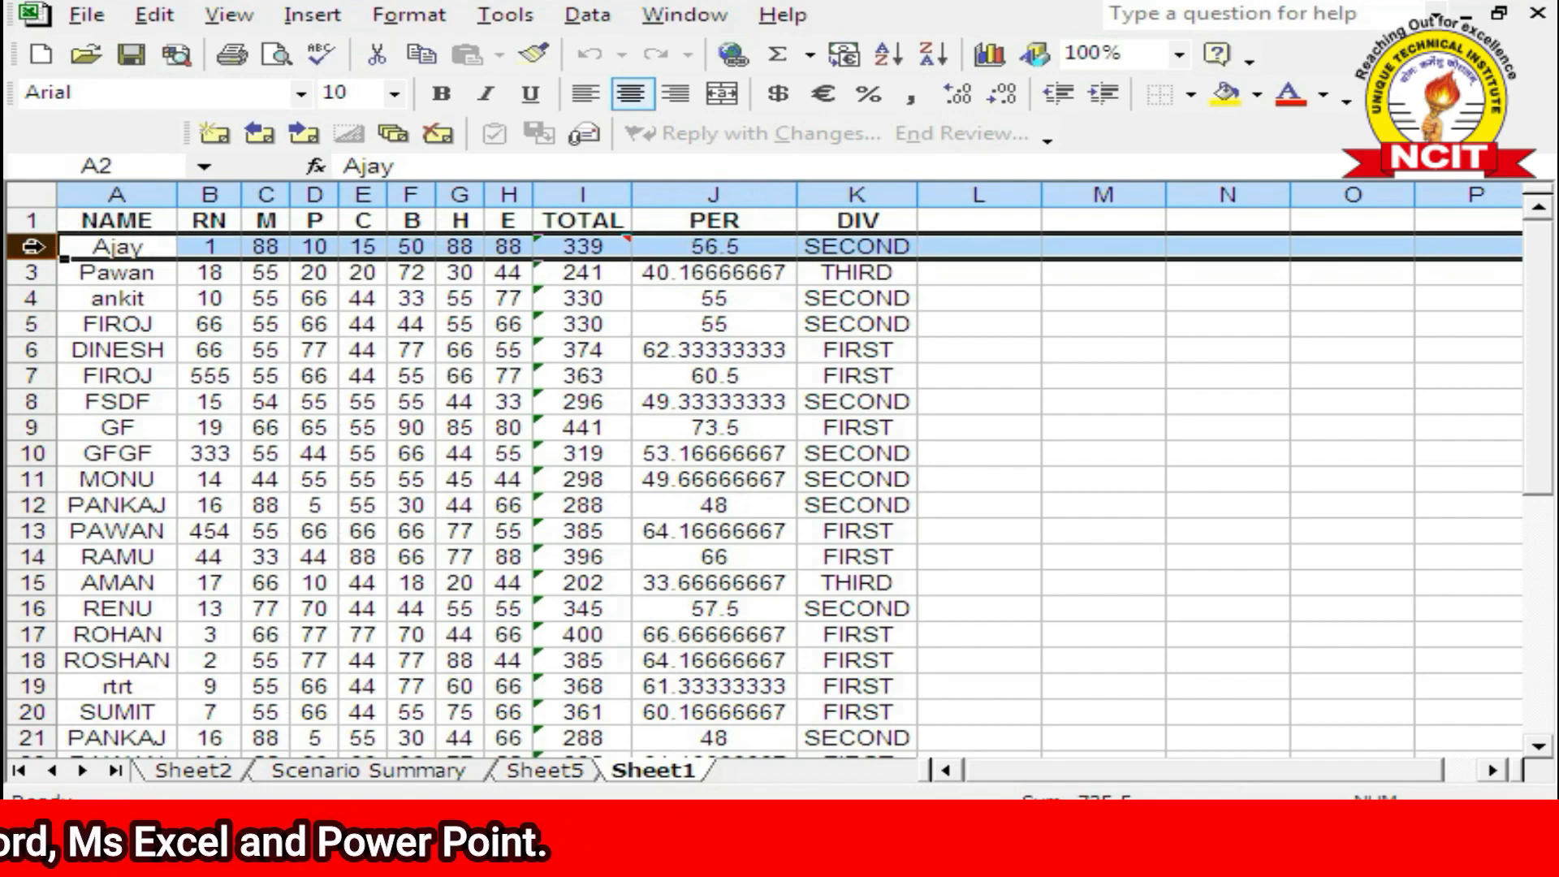
{"action": "left_click", "coordinate": [691, 23]}
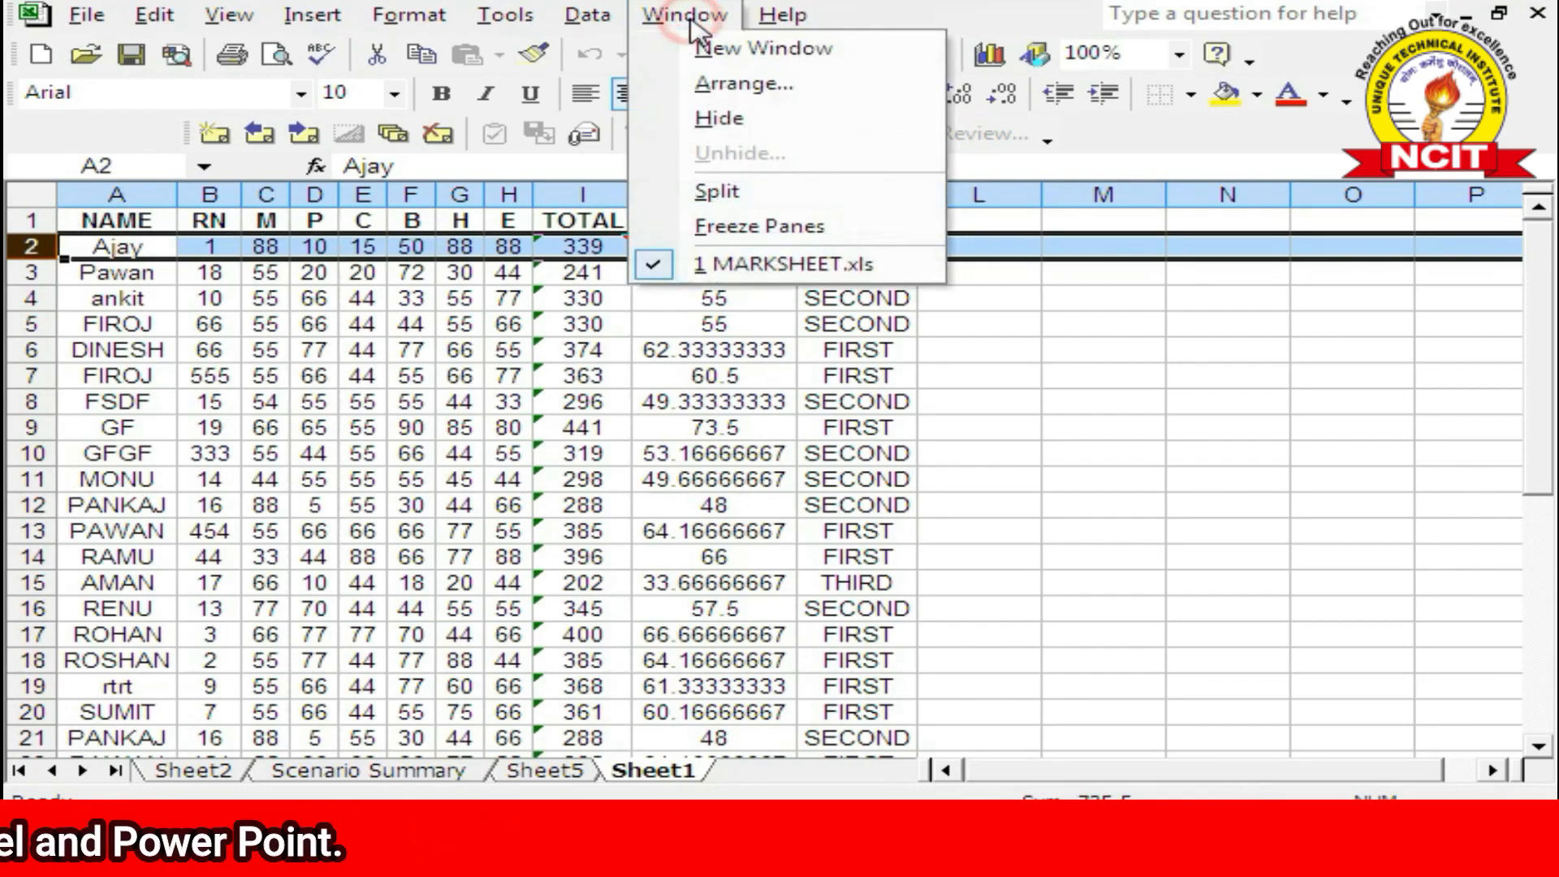
{"action": "left_click", "coordinate": [760, 227]}
{"action": "left_click", "coordinate": [314, 427]}
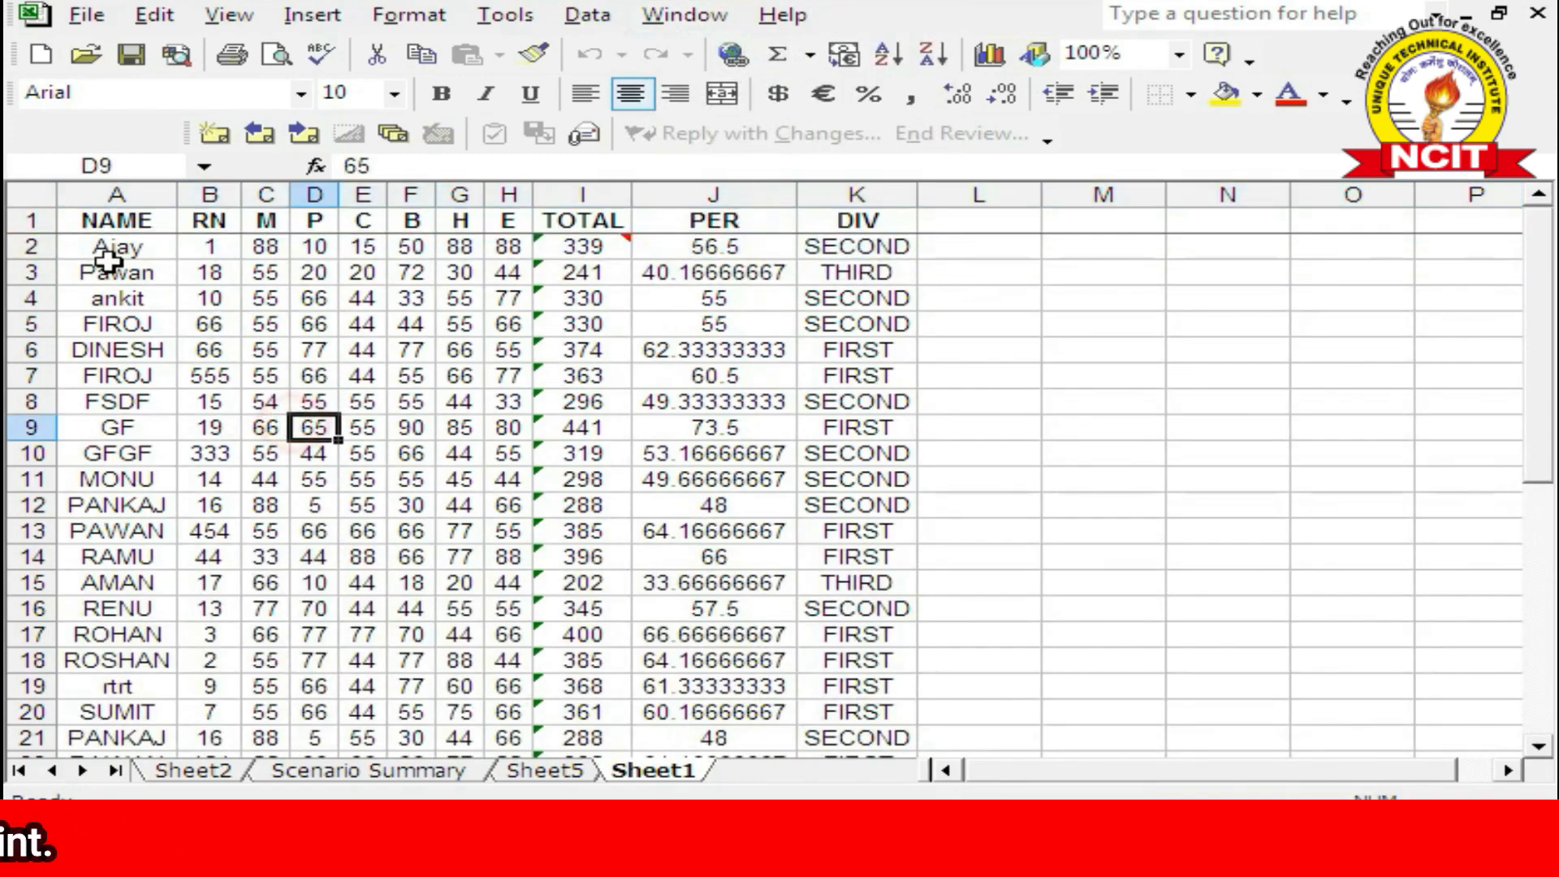
Step: Examine the marks, total and percentage in row 35 against the frozen heading row
{"action": "left_click", "coordinate": [29, 246]}
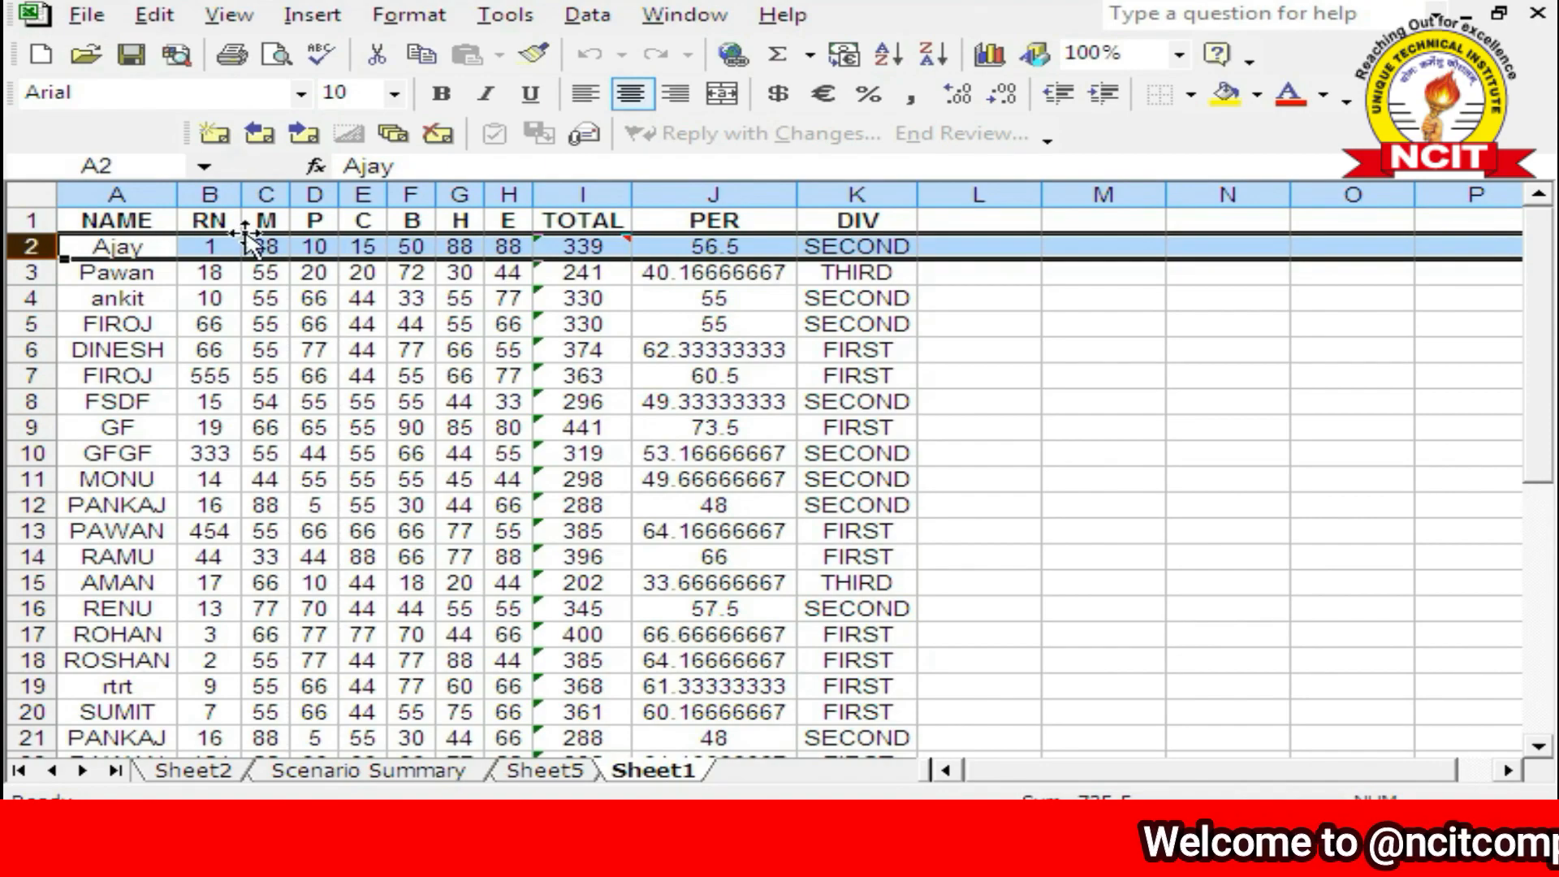
{"action": "left_click", "coordinate": [324, 434]}
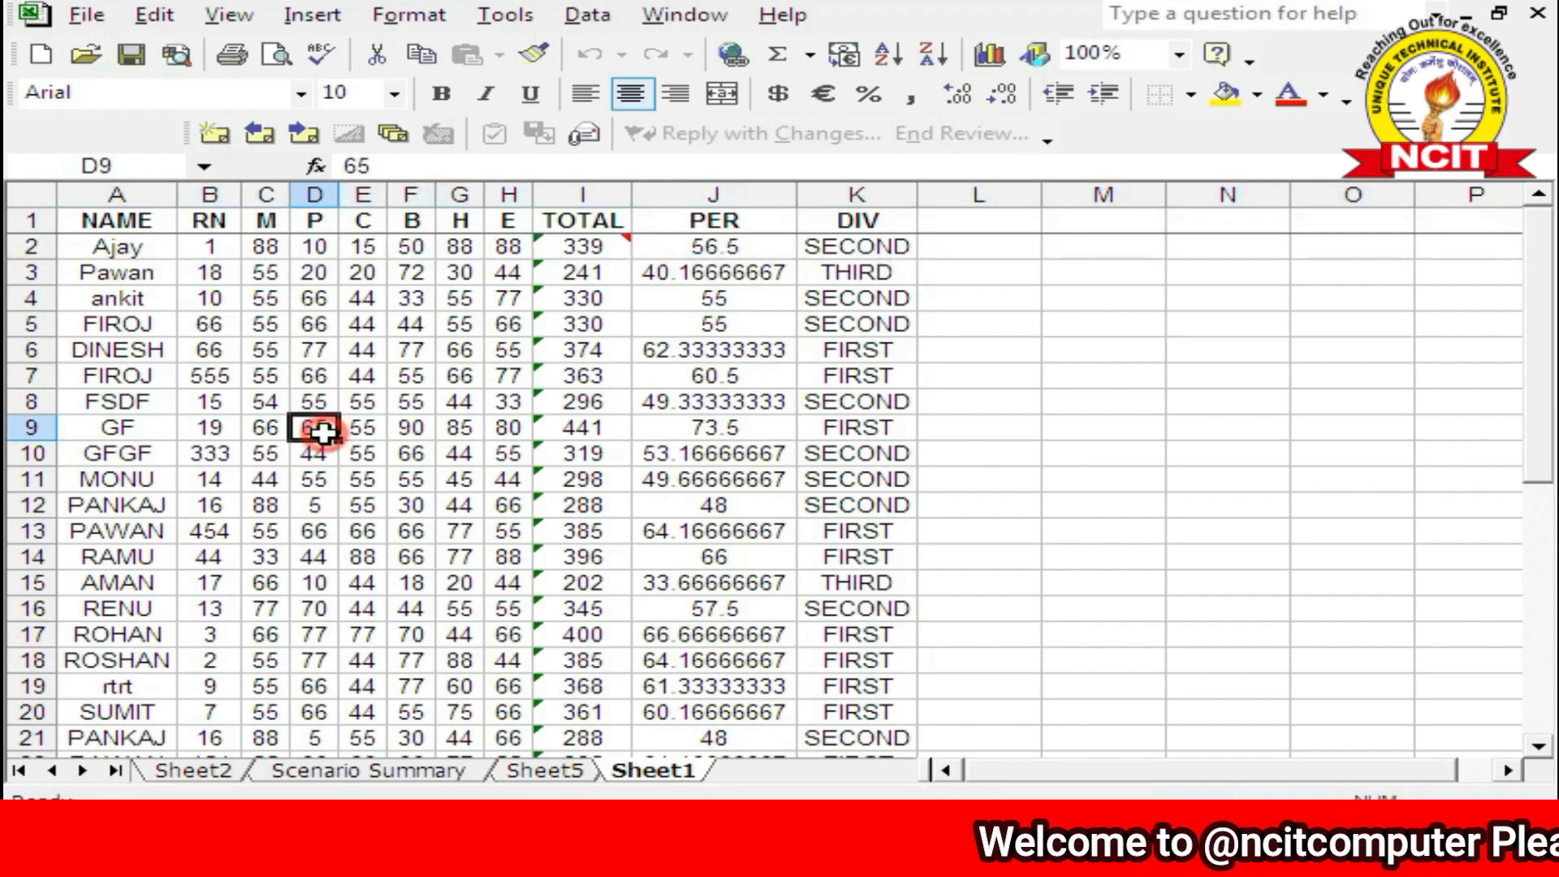
{"action": "scroll", "coordinate": [324, 422], "scroll_direction": "down", "scroll_amount": 4}
{"action": "scroll", "coordinate": [323, 410], "scroll_direction": "down", "scroll_amount": 6}
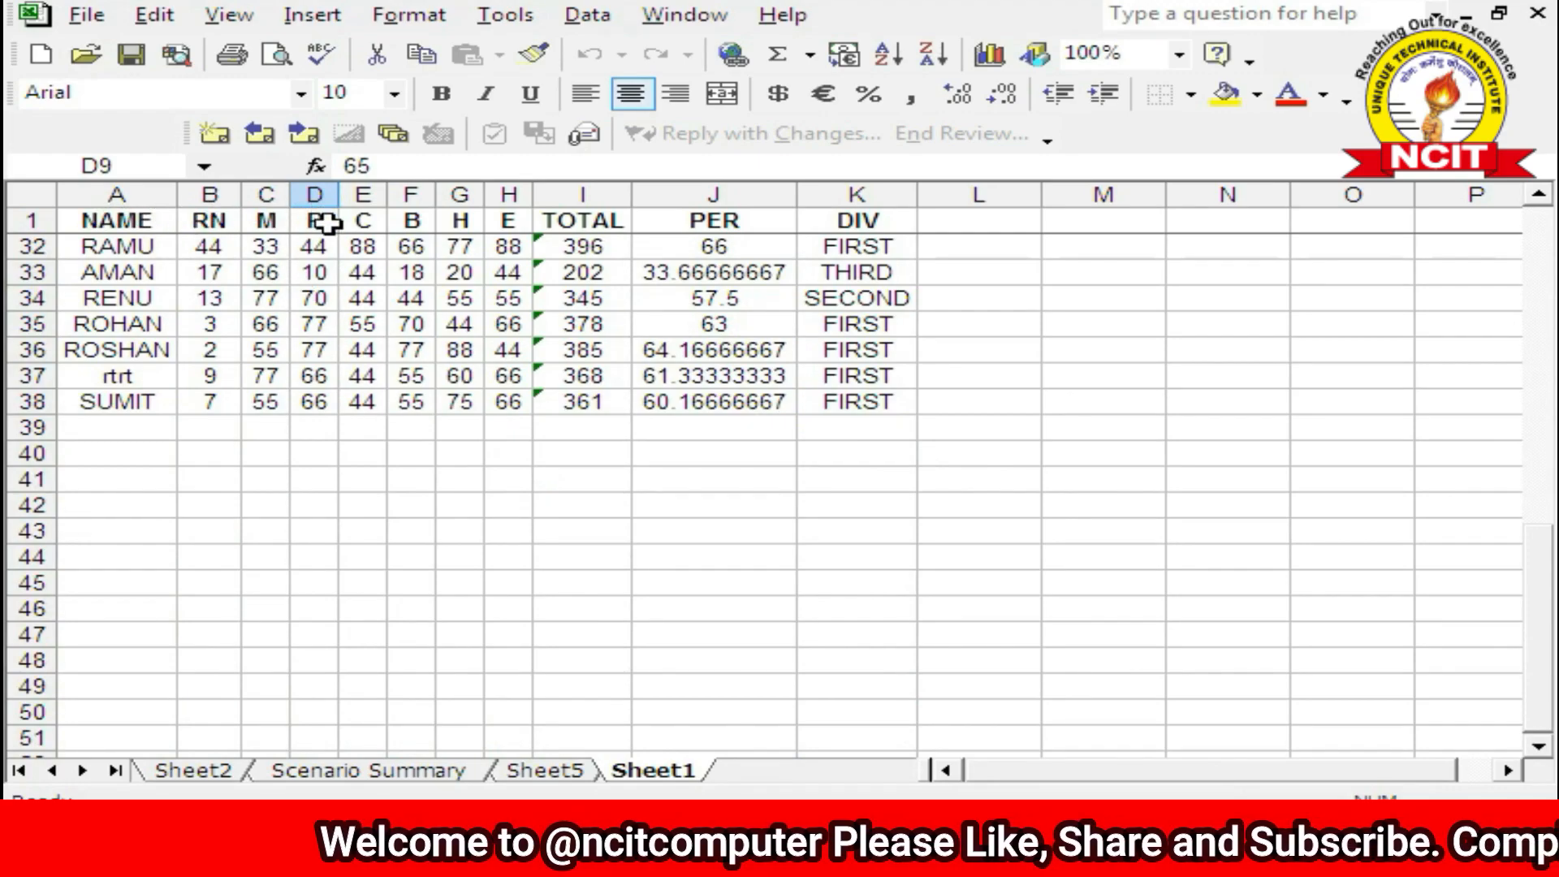
{"action": "left_click", "coordinate": [113, 322]}
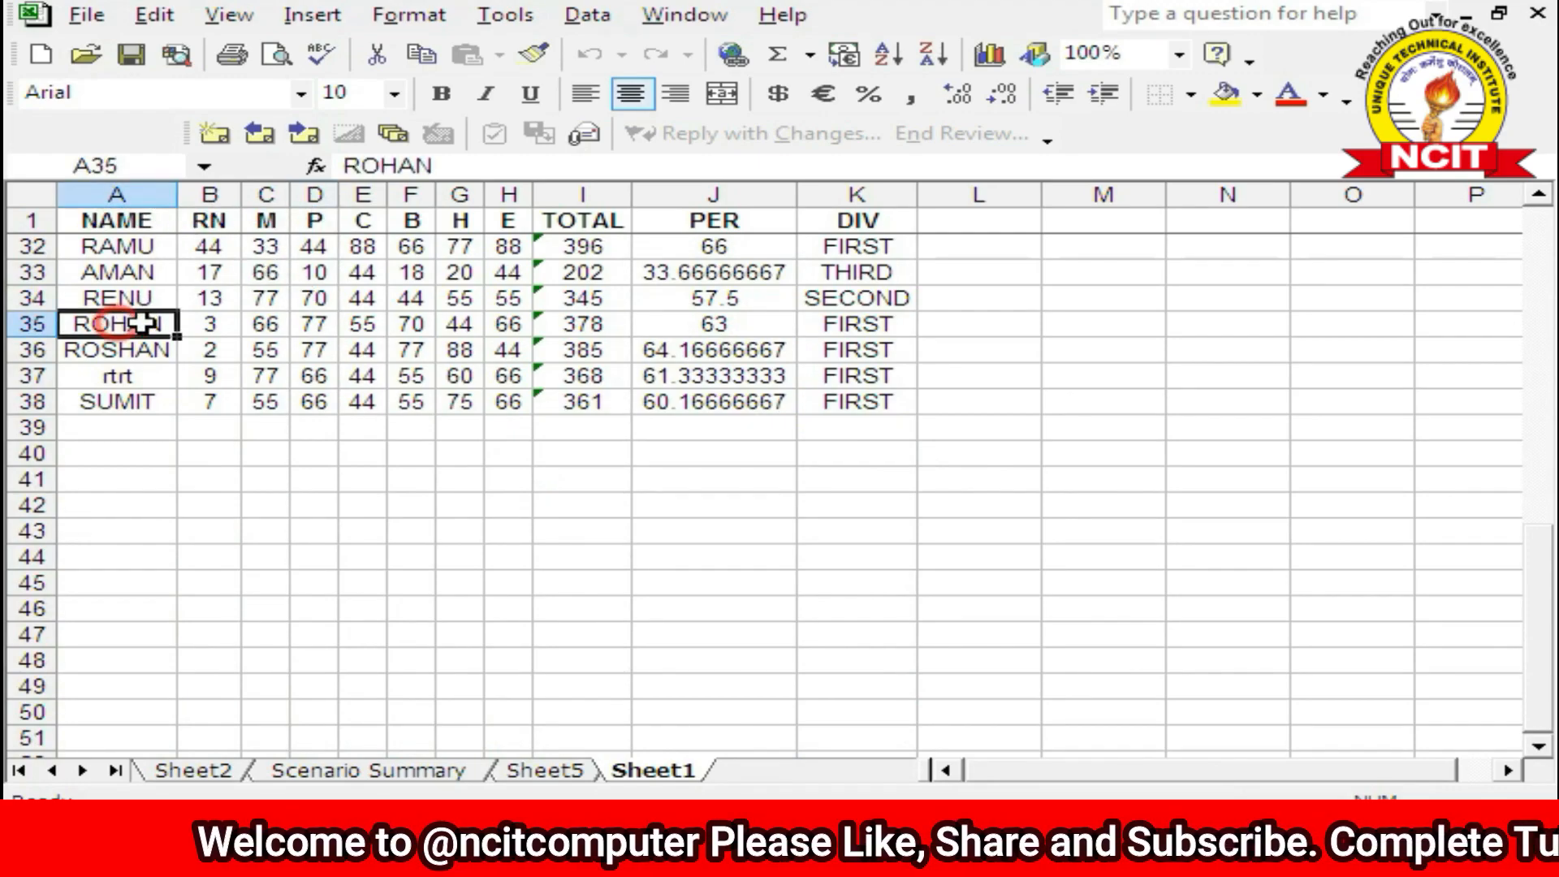
{"action": "left_click", "coordinate": [258, 321]}
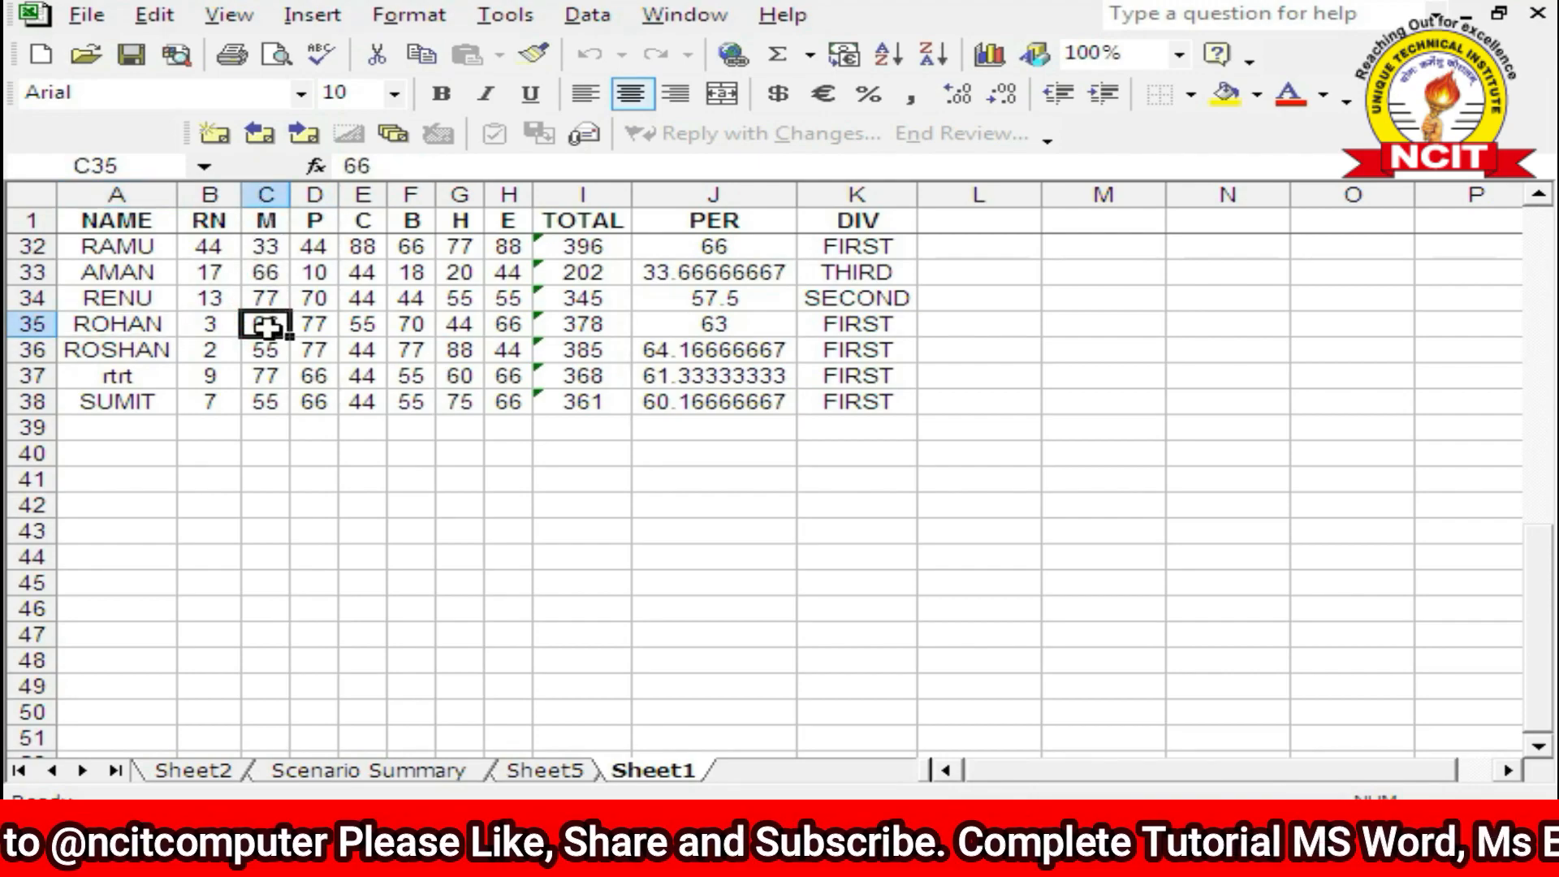
{"action": "left_click", "coordinate": [317, 321]}
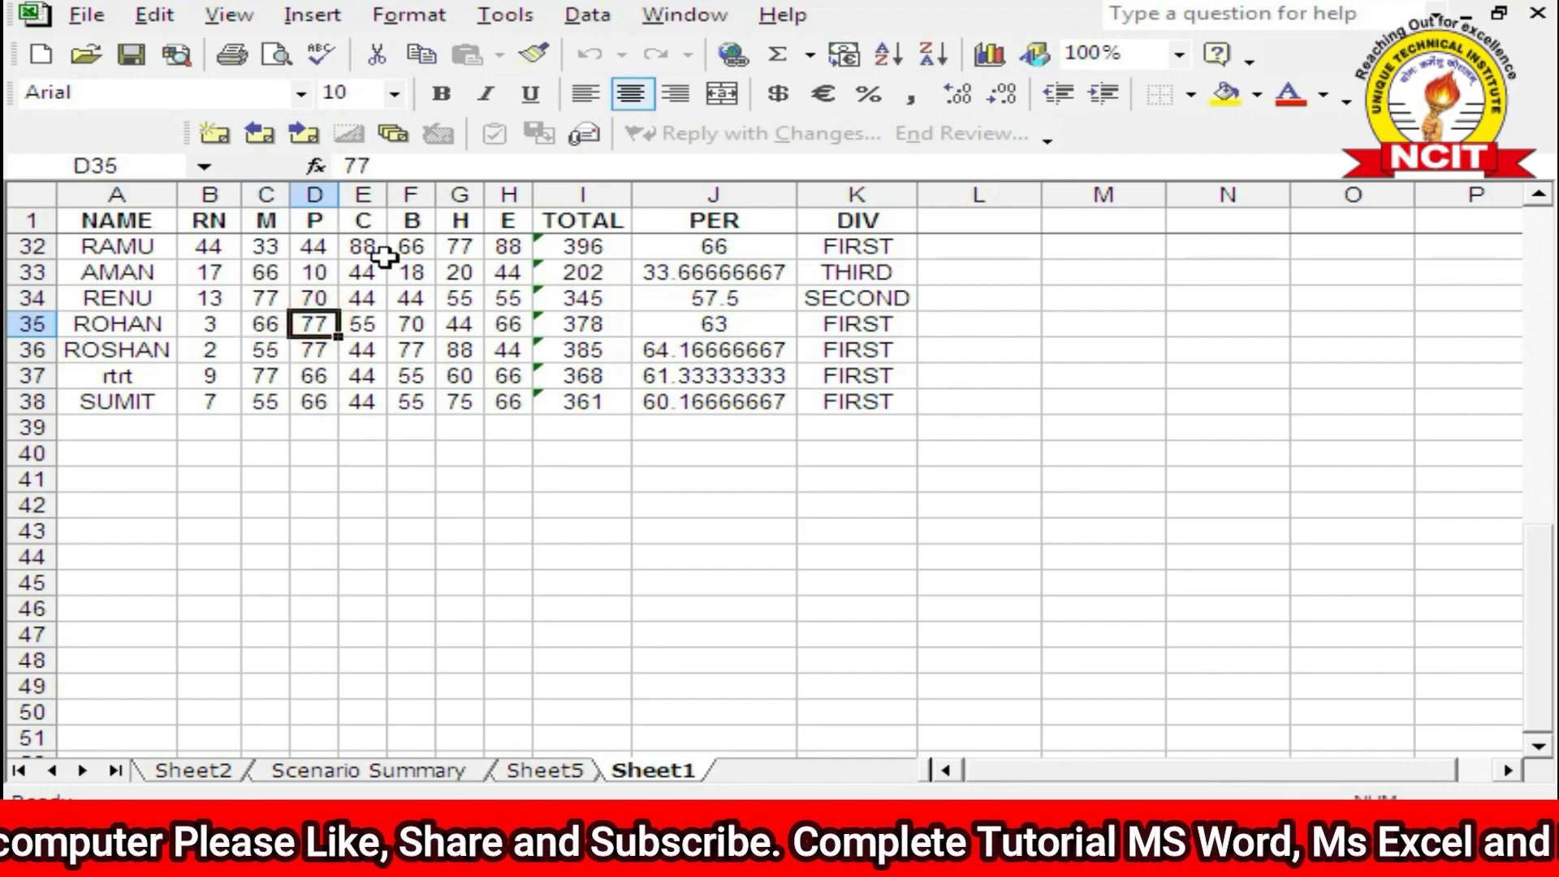
{"action": "left_click", "coordinate": [590, 330]}
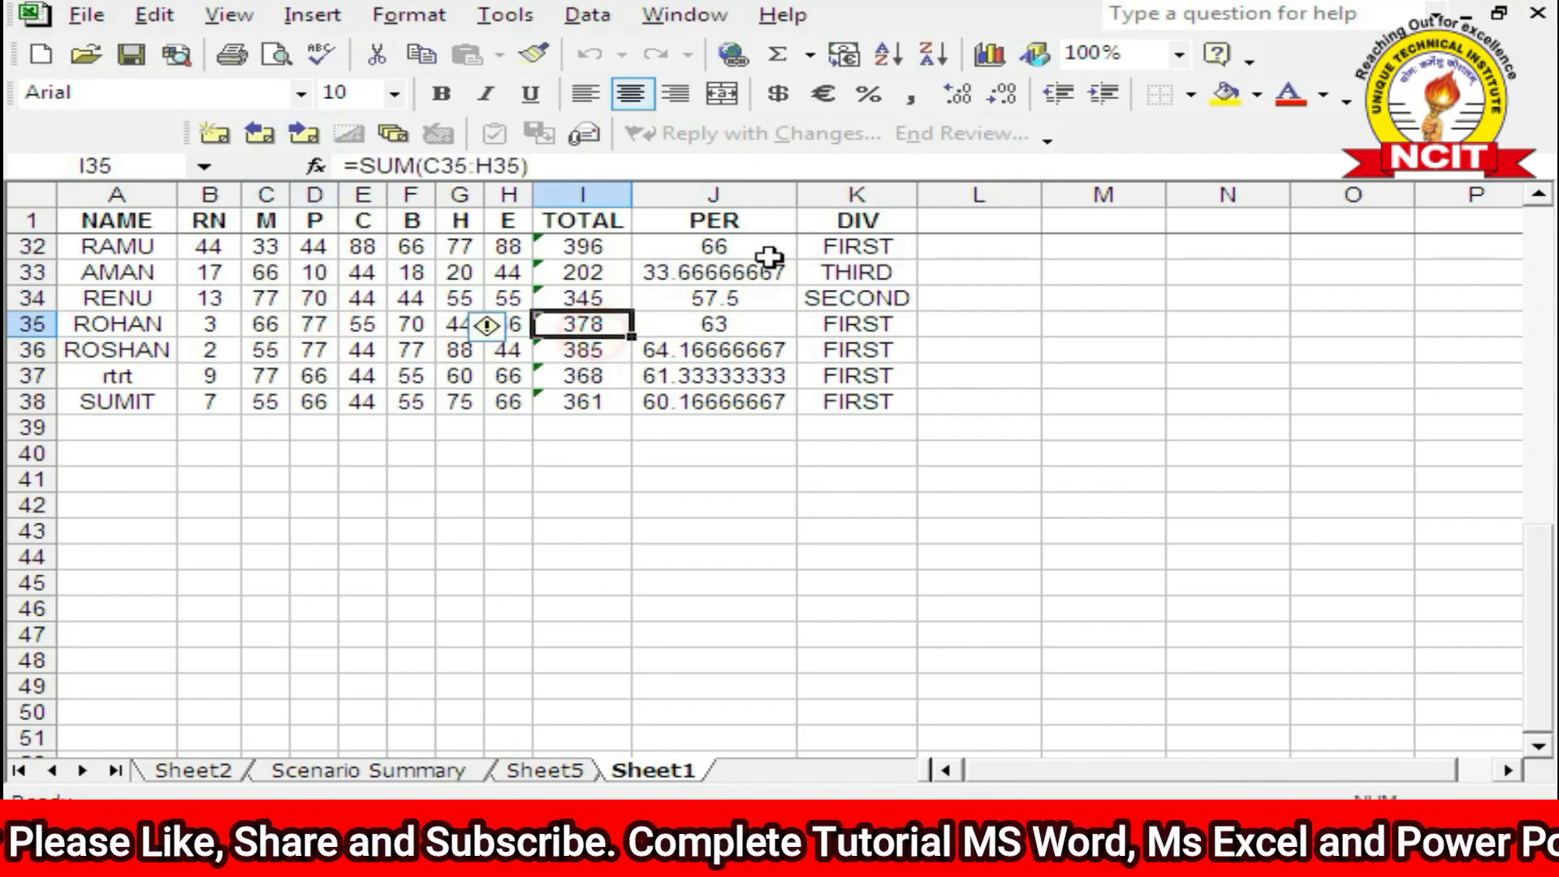
{"action": "left_click", "coordinate": [718, 323]}
{"action": "scroll", "coordinate": [498, 337], "scroll_direction": "down", "scroll_amount": 1}
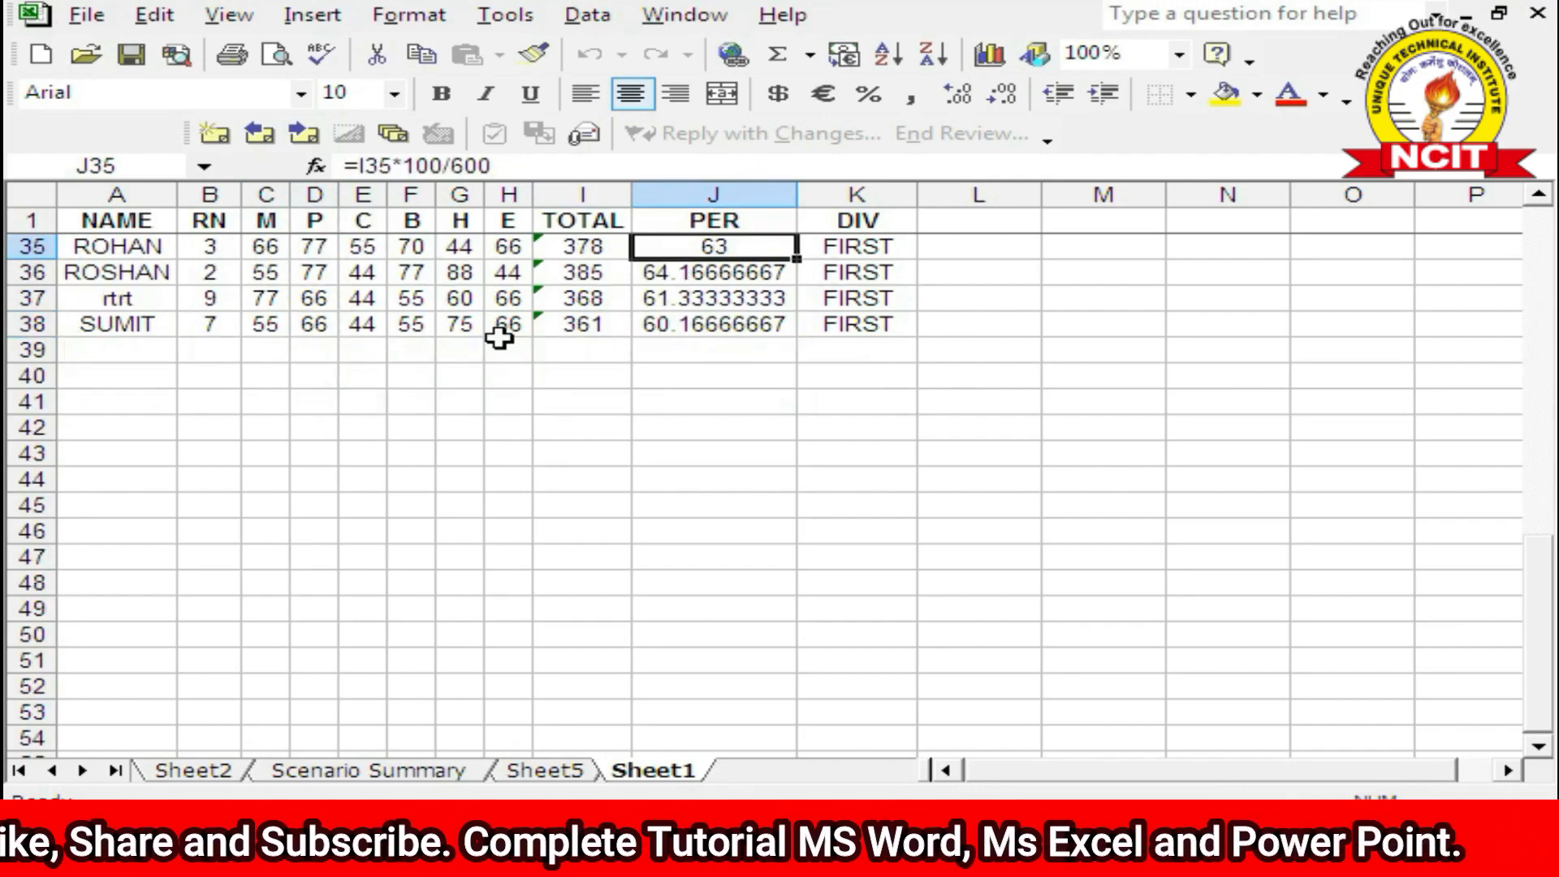
{"action": "scroll", "coordinate": [498, 336], "scroll_direction": "up", "scroll_amount": 1}
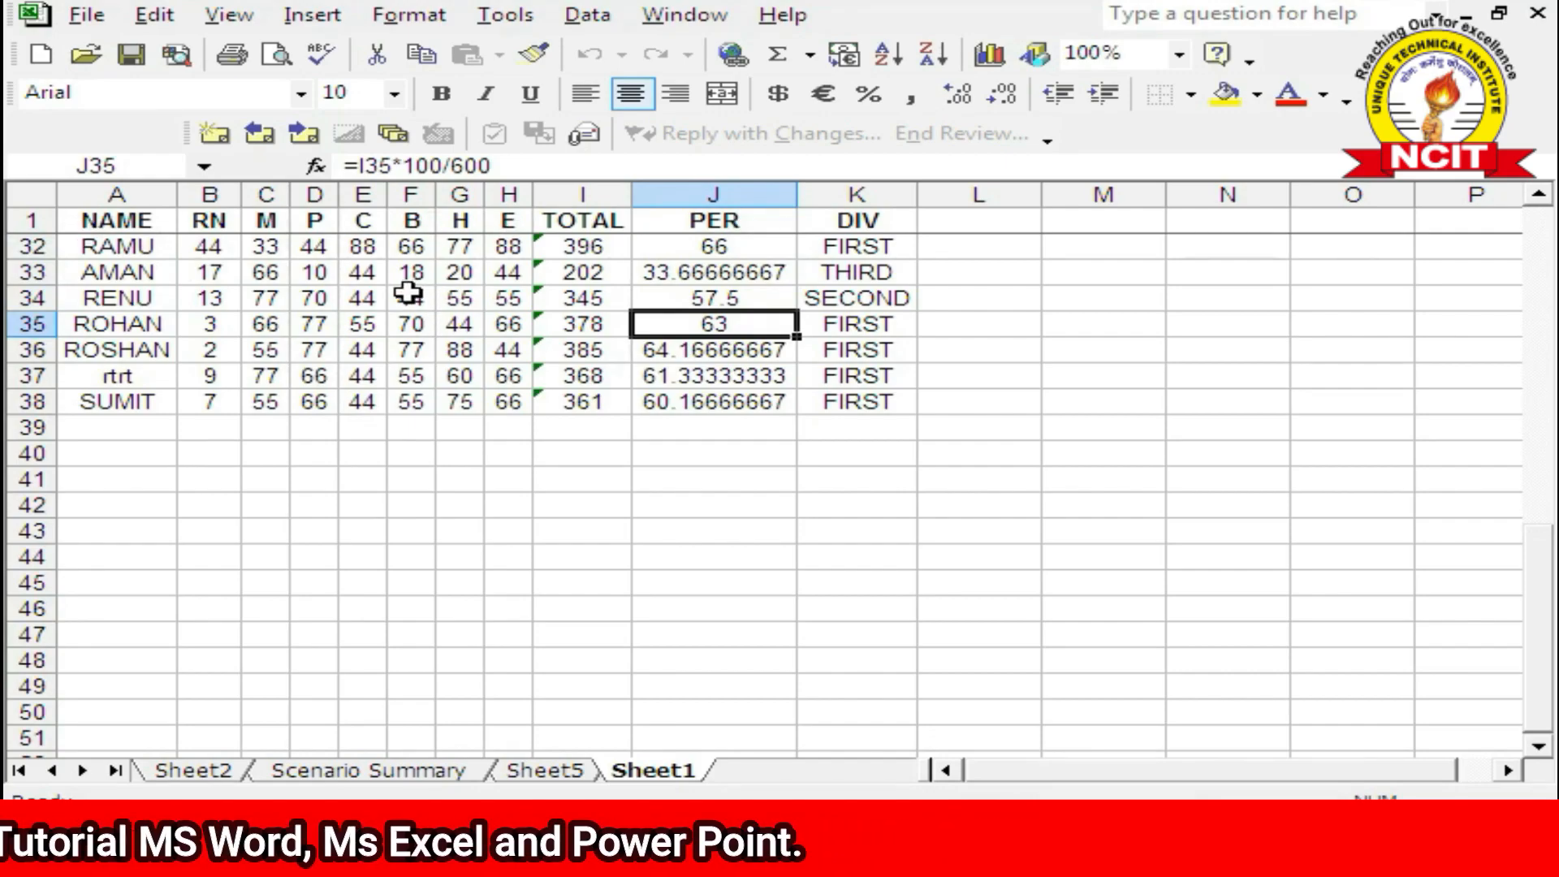
{"action": "scroll", "coordinate": [401, 284], "scroll_direction": "up", "scroll_amount": 1}
Step: Return to the first records, select row 2 and unfreeze the panes
{"action": "left_click", "coordinate": [685, 14]}
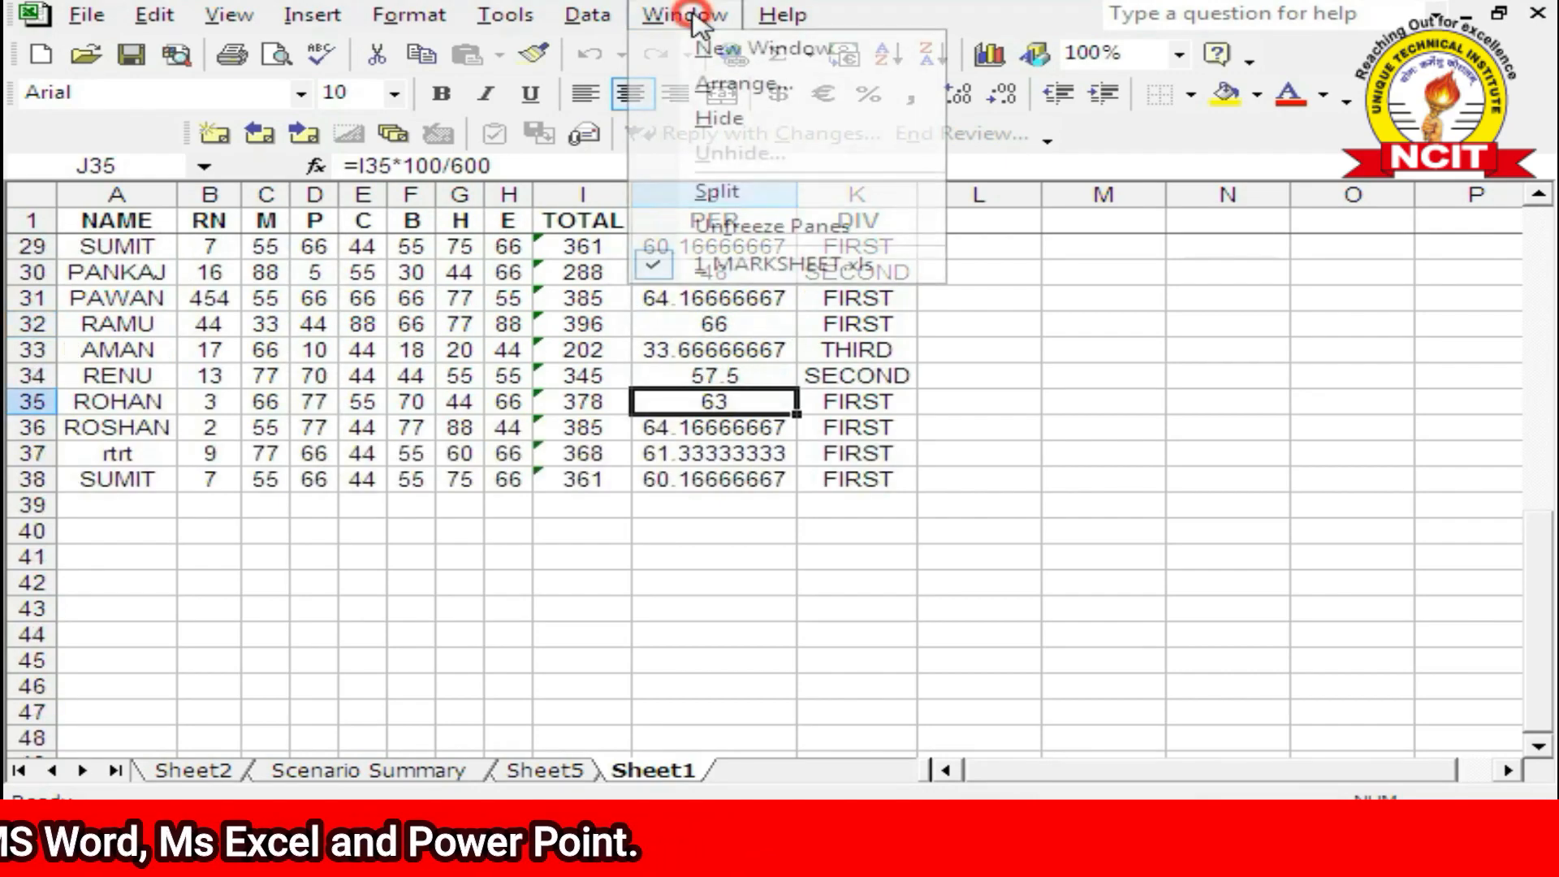
{"action": "left_click", "coordinate": [457, 350]}
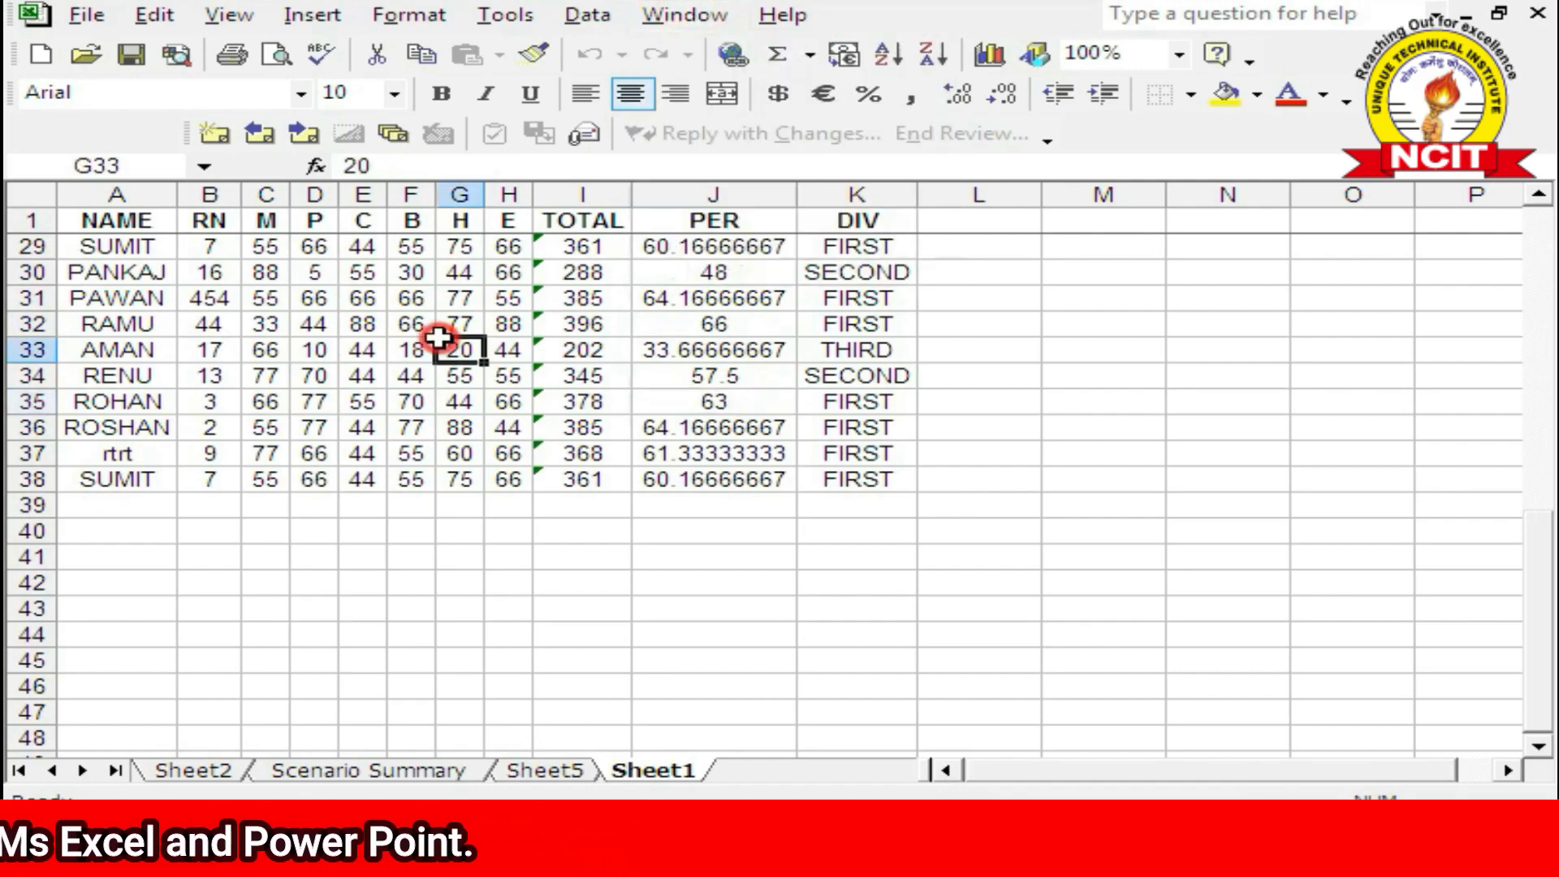
{"action": "scroll", "coordinate": [285, 394], "scroll_direction": "up", "scroll_amount": 5}
{"action": "scroll", "coordinate": [284, 394], "scroll_direction": "up", "scroll_amount": 4}
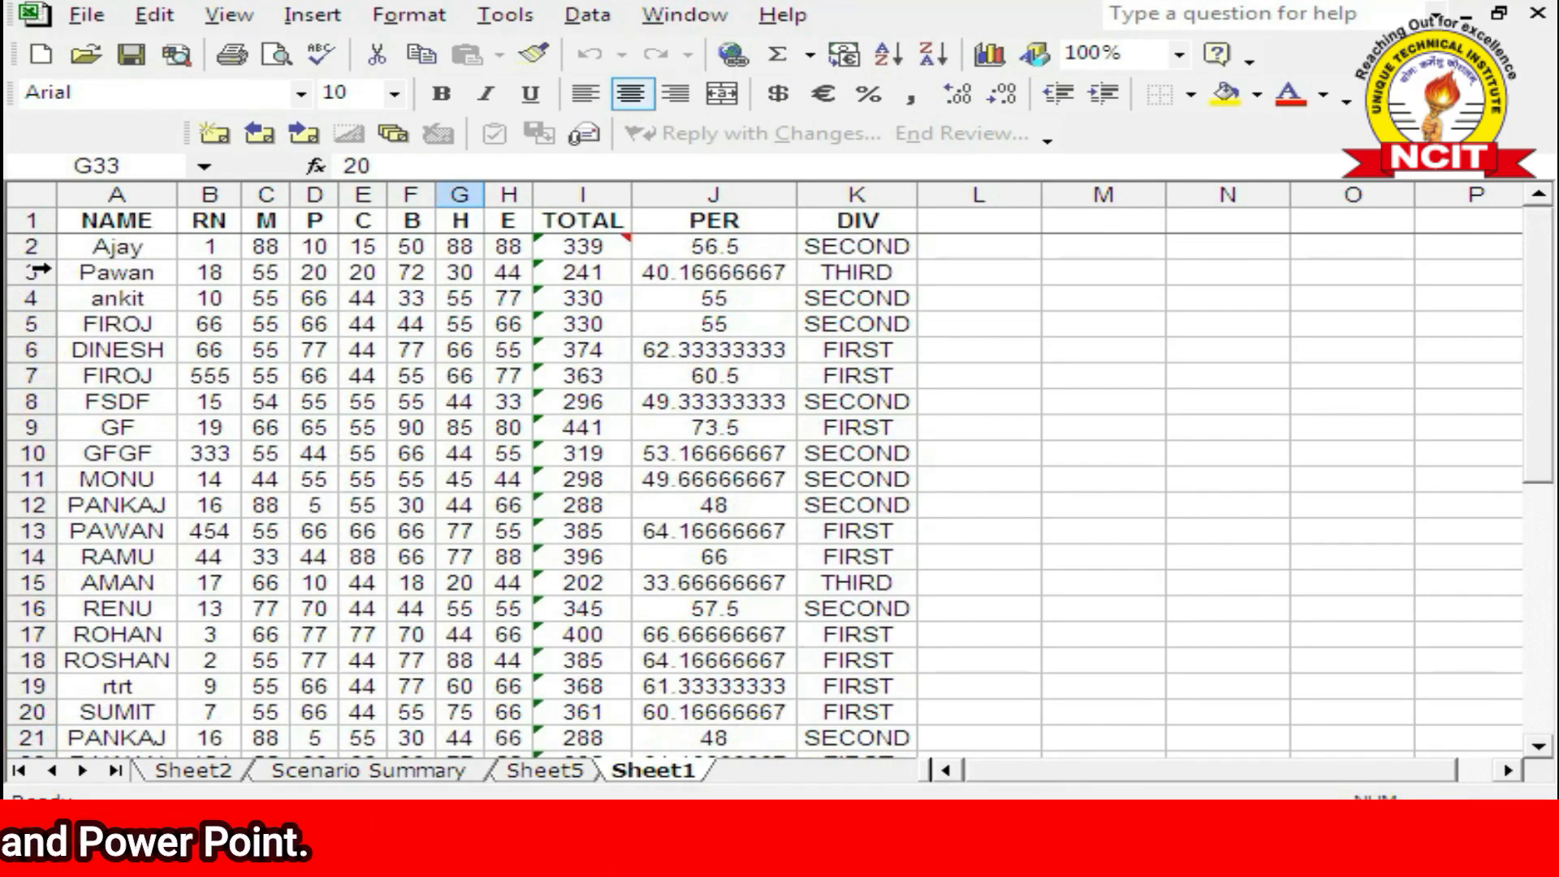
{"action": "left_click", "coordinate": [24, 247]}
{"action": "left_click", "coordinate": [686, 17]}
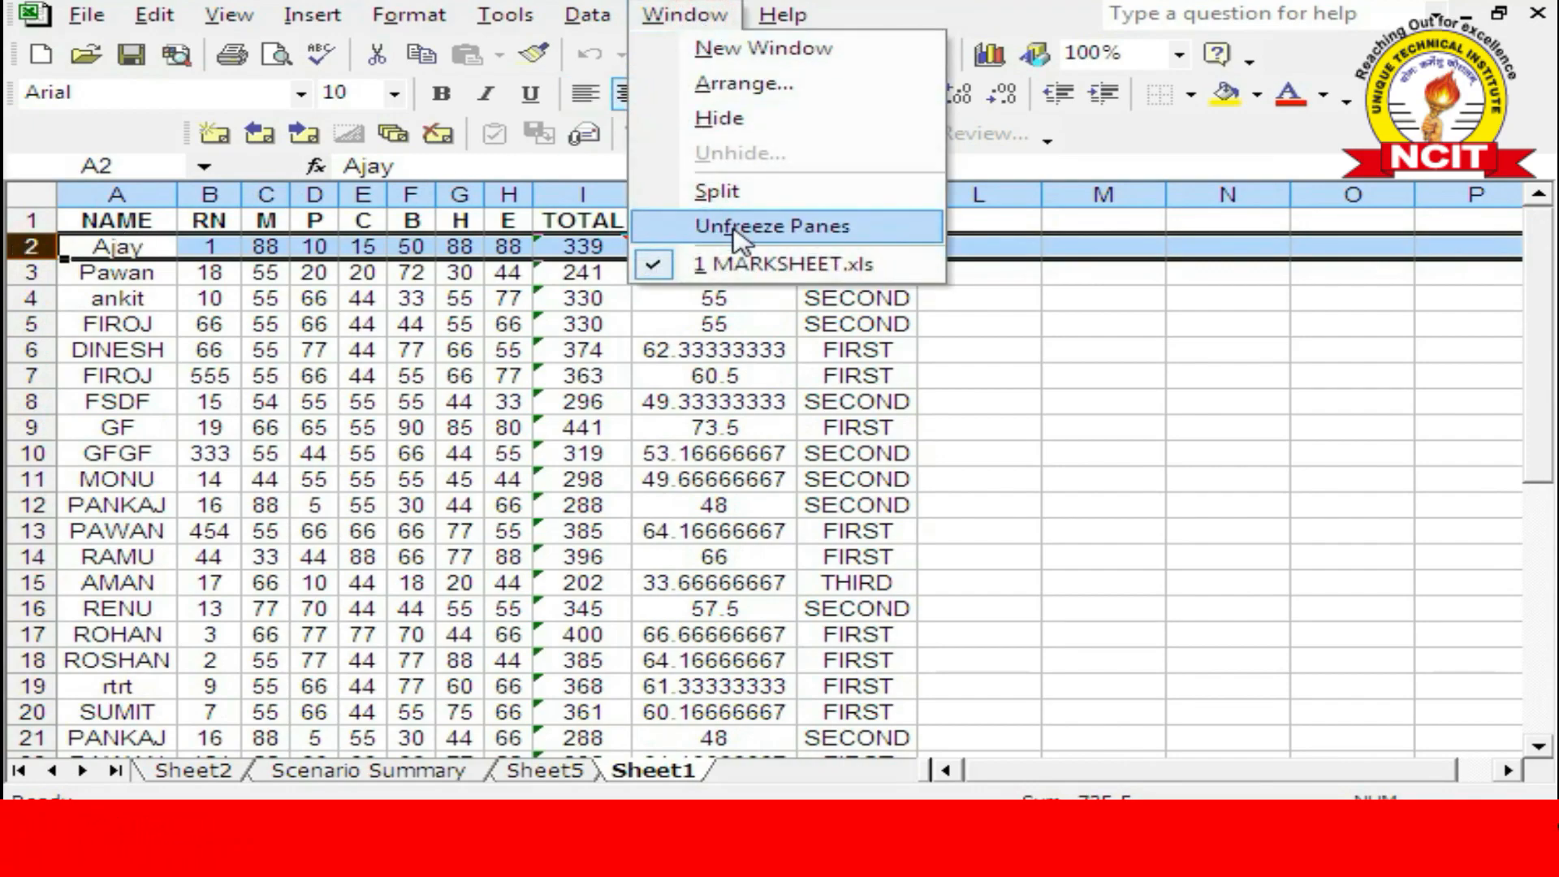
{"action": "left_click", "coordinate": [734, 227]}
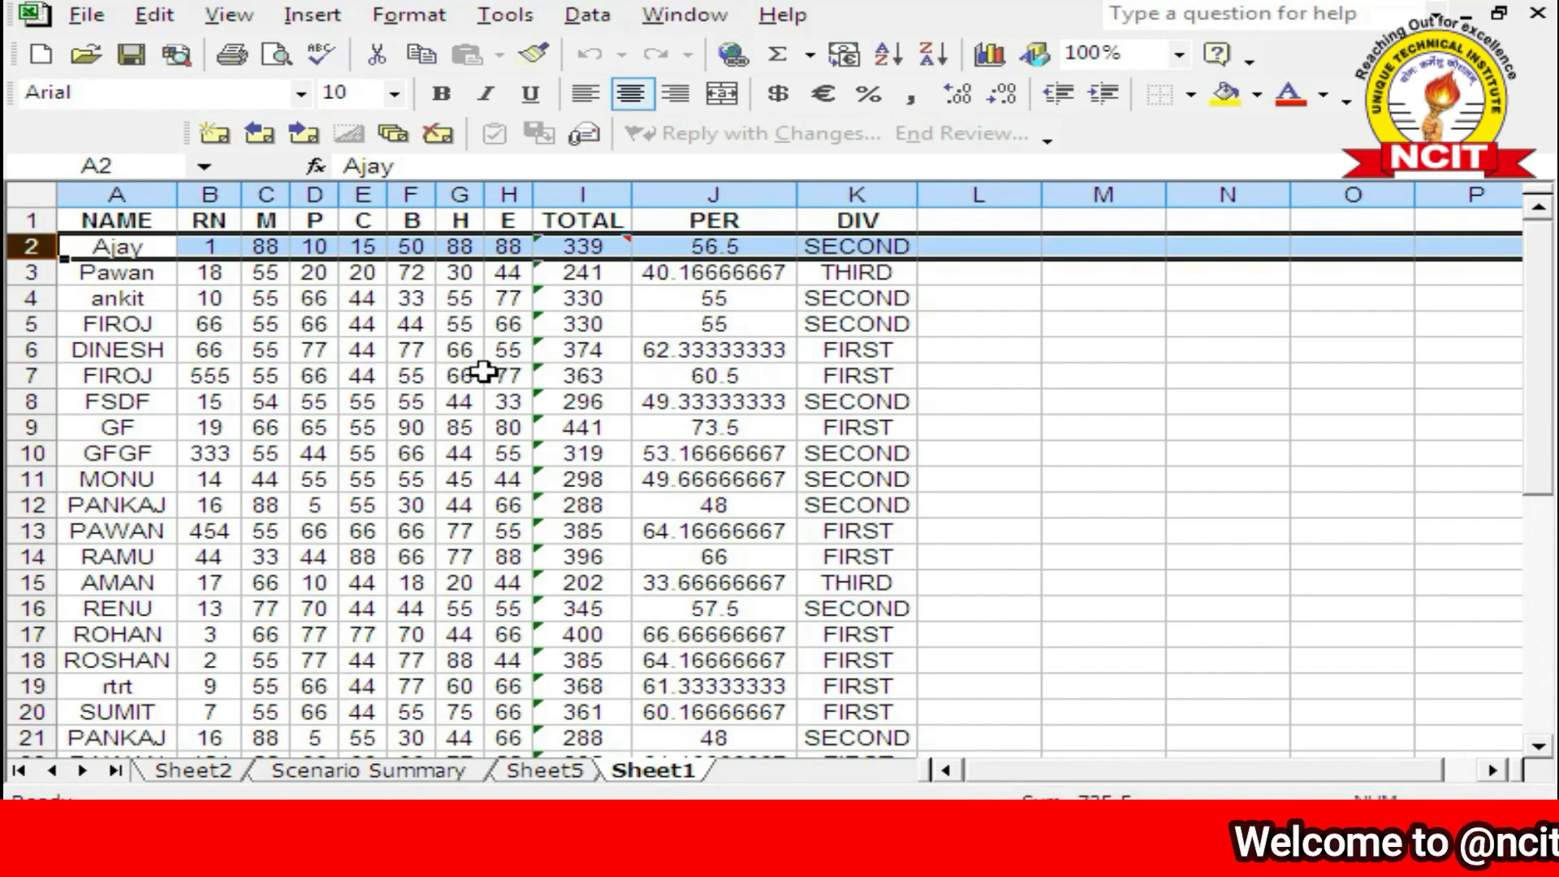
{"action": "left_click", "coordinate": [402, 424]}
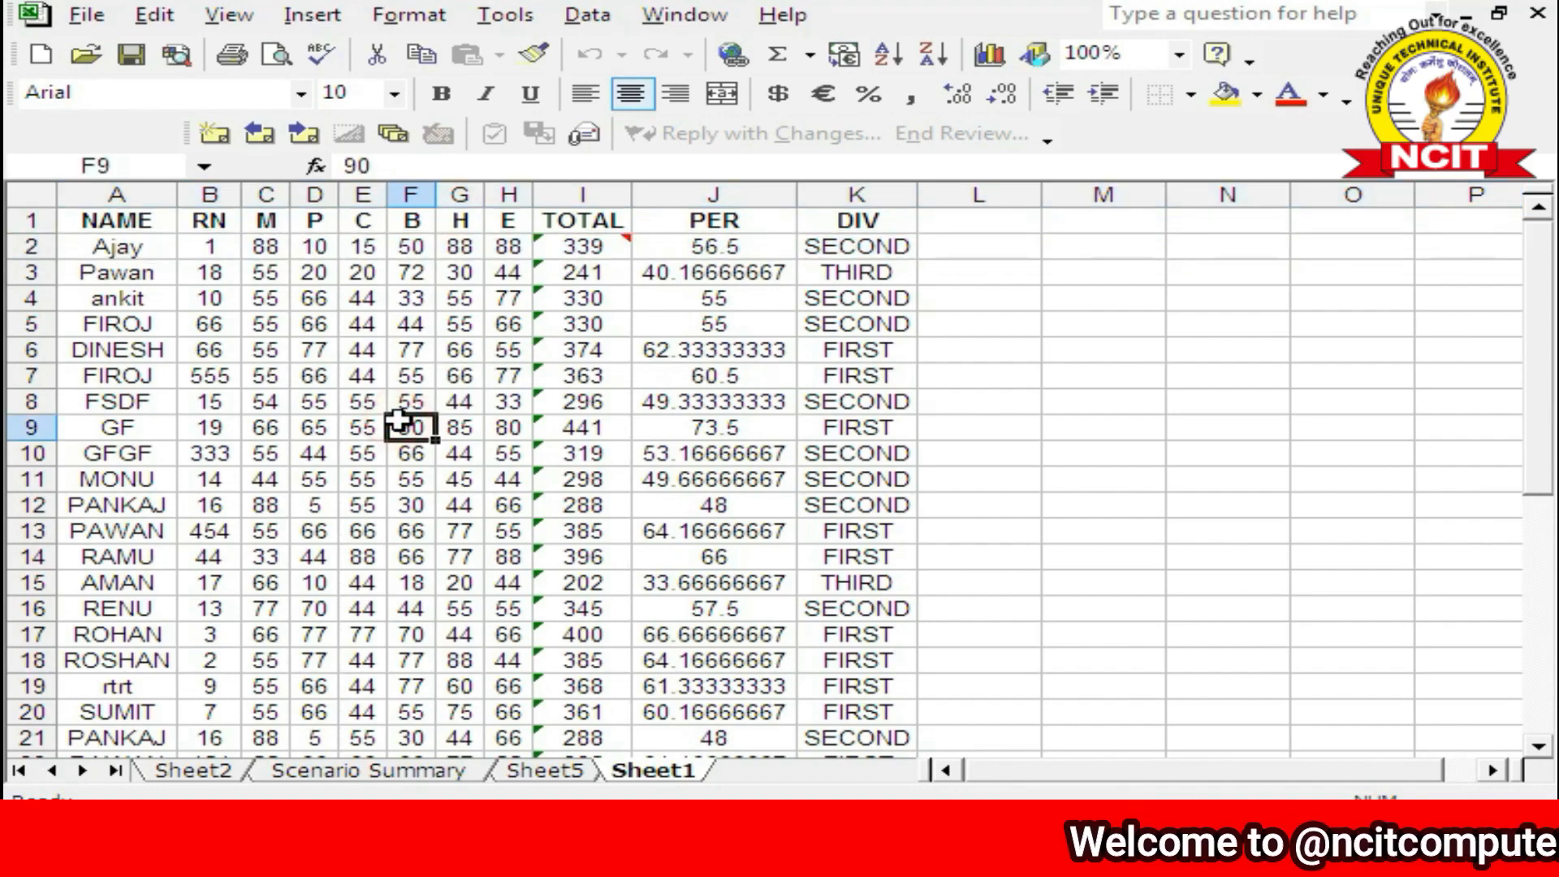
Step: Scroll through the records and back to row 1 to check how the heading row behaves without frozen panes
{"action": "scroll", "coordinate": [397, 419], "scroll_direction": "down", "scroll_amount": 1}
{"action": "scroll", "coordinate": [398, 419], "scroll_direction": "down", "scroll_amount": 5}
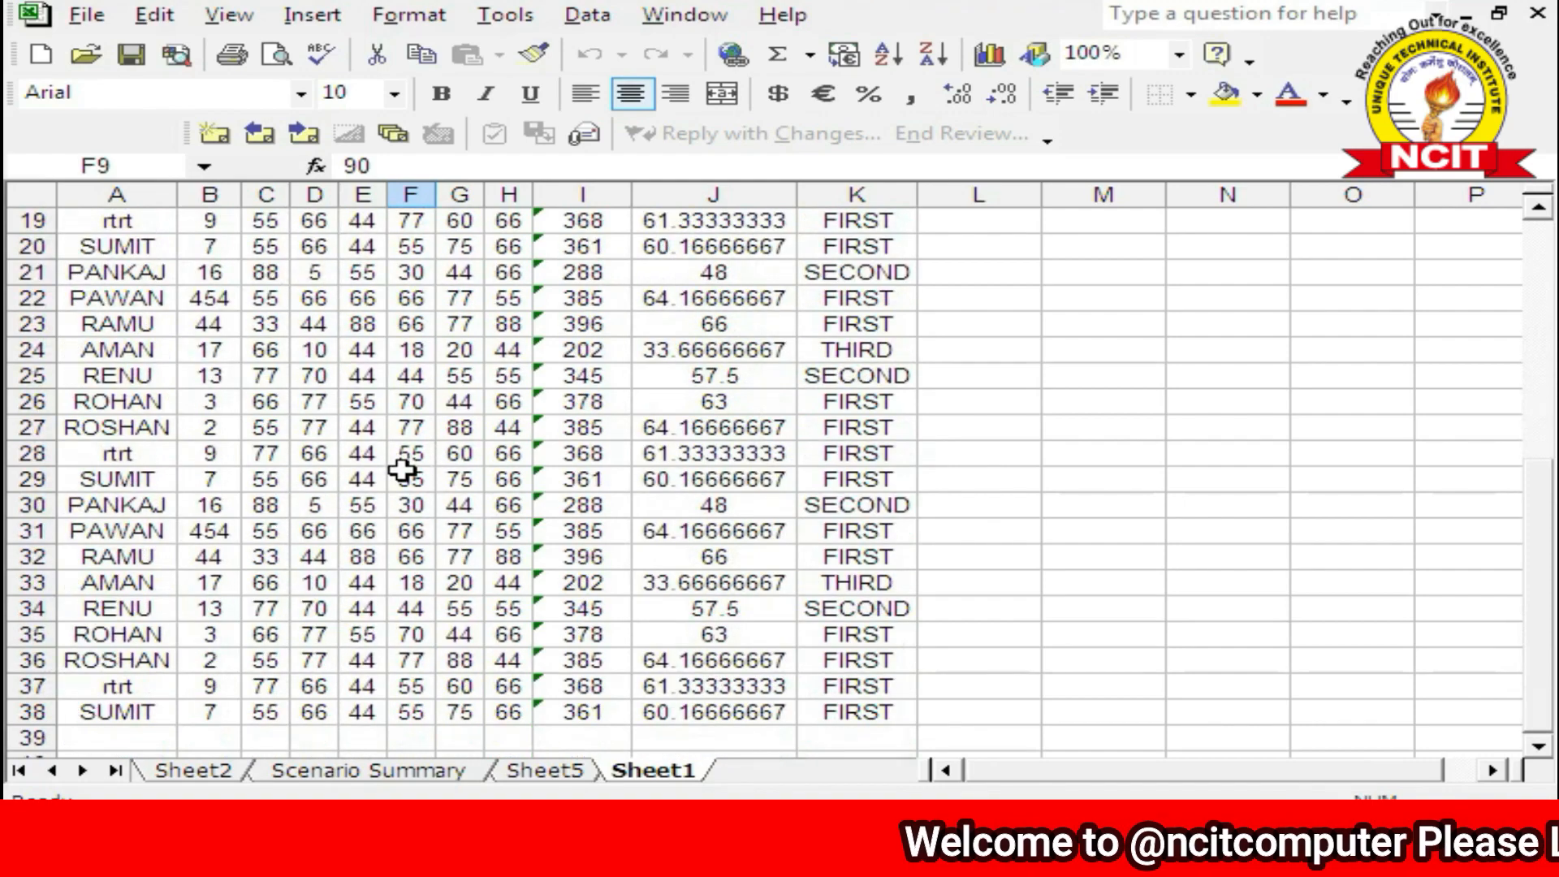
{"action": "scroll", "coordinate": [402, 469], "scroll_direction": "up", "scroll_amount": 6}
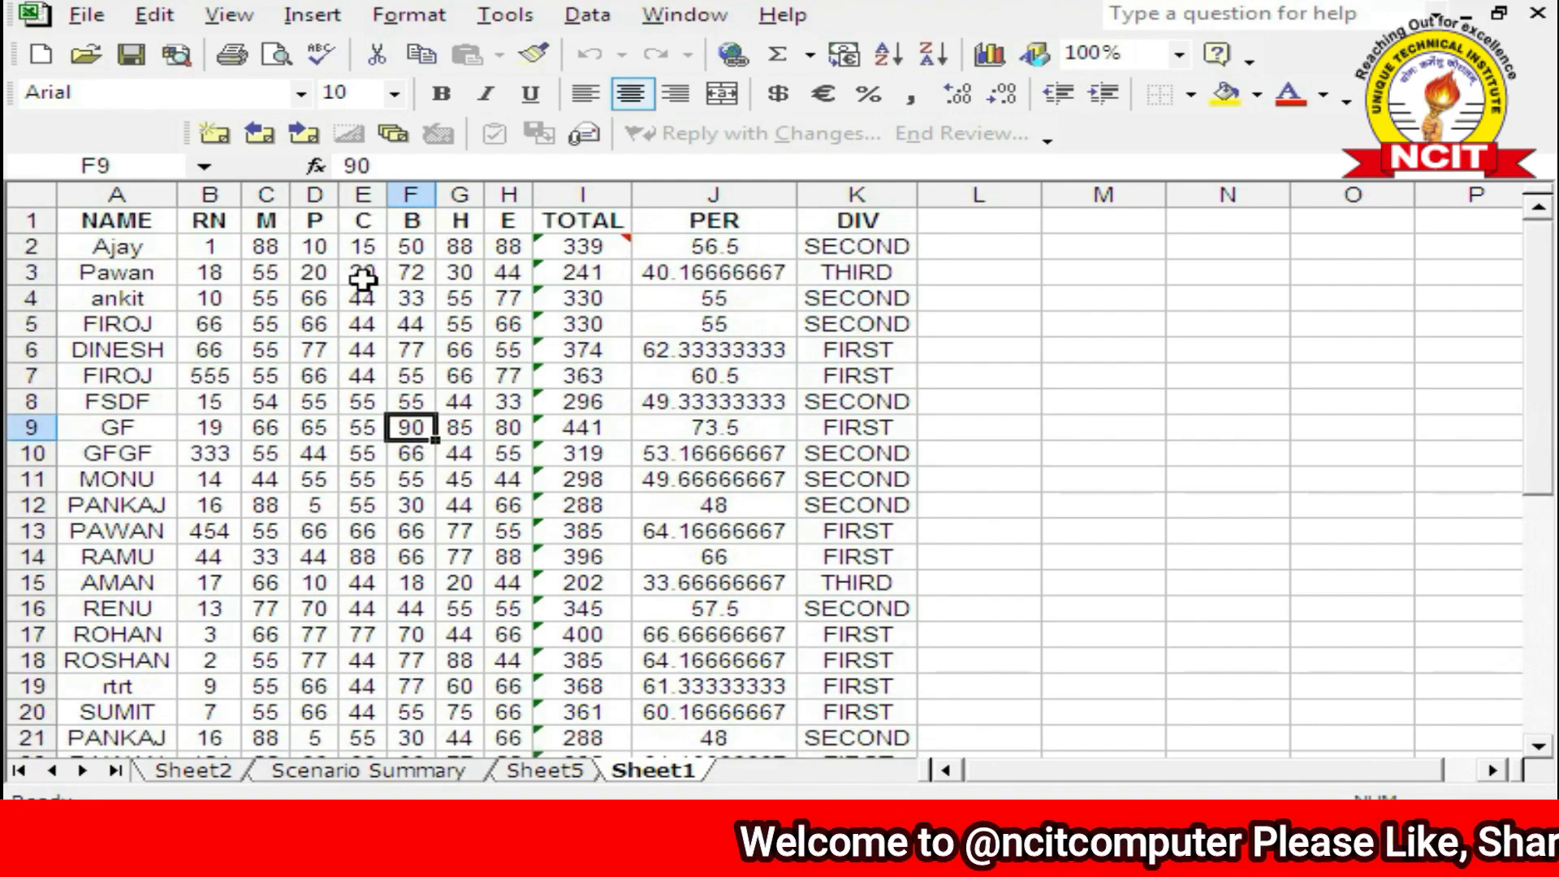
{"action": "scroll", "coordinate": [361, 276], "scroll_direction": "down", "scroll_amount": 2}
{"action": "scroll", "coordinate": [362, 300], "scroll_direction": "up", "scroll_amount": 2}
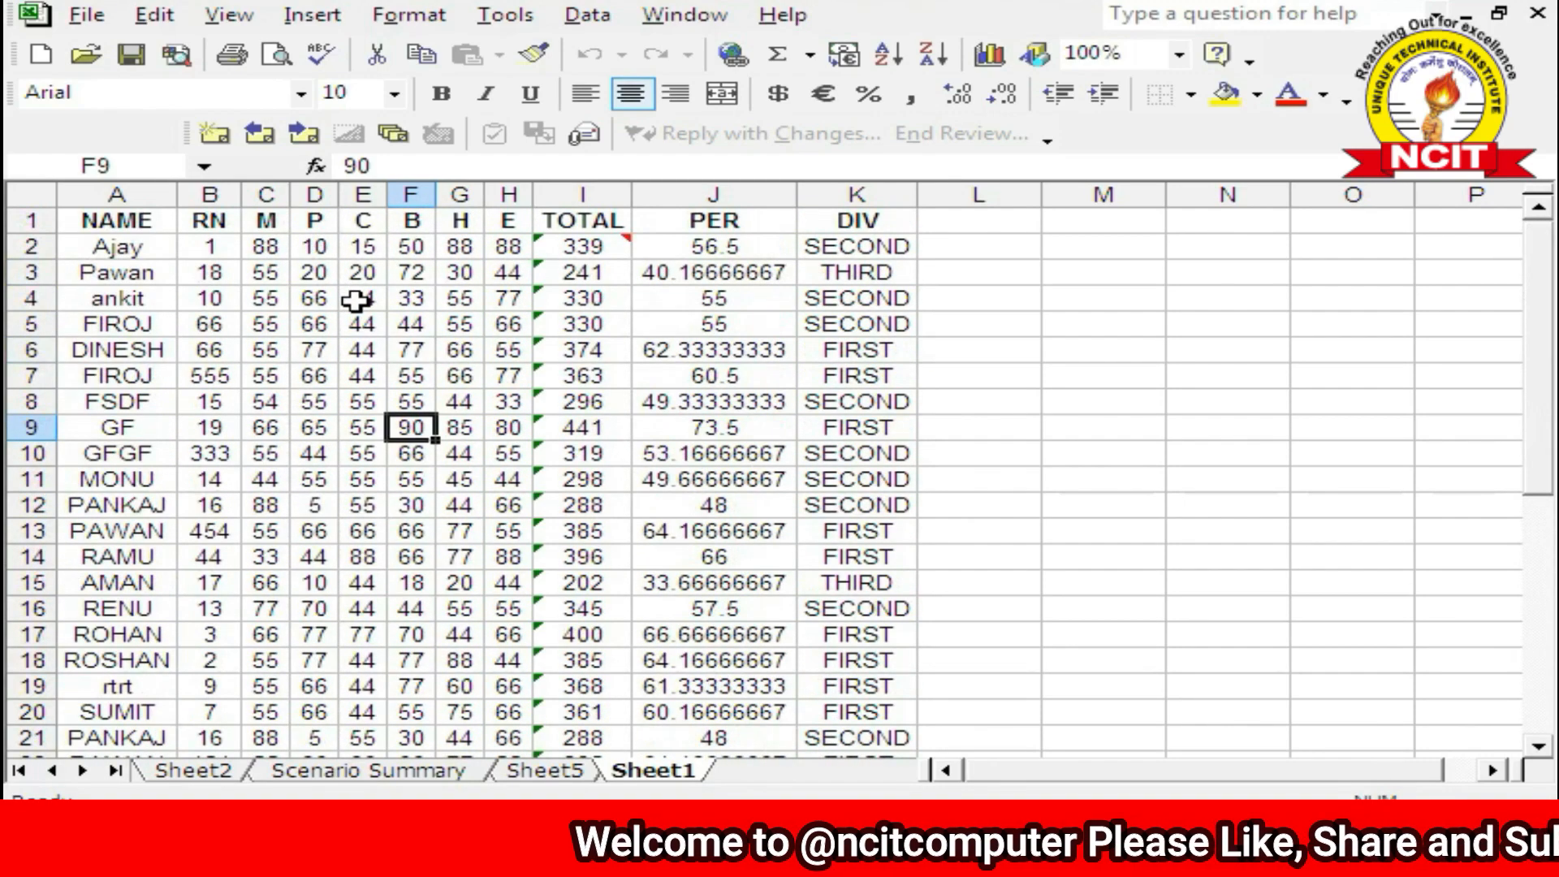
{"action": "scroll", "coordinate": [355, 300], "scroll_direction": "down", "scroll_amount": 2}
{"action": "scroll", "coordinate": [358, 299], "scroll_direction": "up", "scroll_amount": 2}
Step: Freeze rows 1 and 2 by applying Freeze Panes with row 3 selected, and check them against the lower records
{"action": "left_click", "coordinate": [22, 273]}
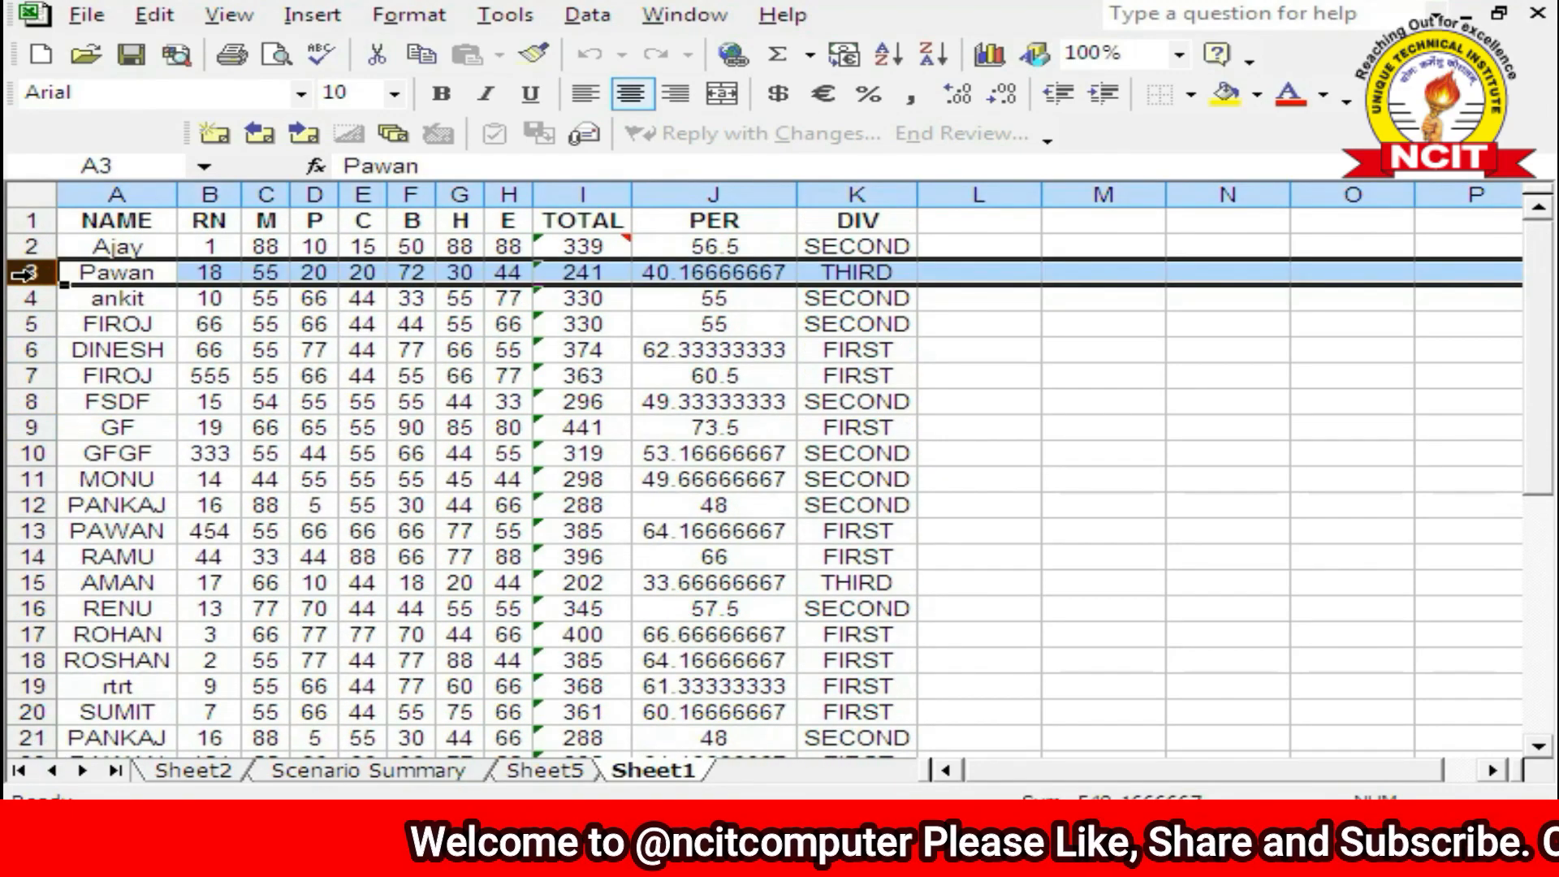
{"action": "left_click", "coordinate": [209, 372]}
{"action": "left_click", "coordinate": [10, 276]}
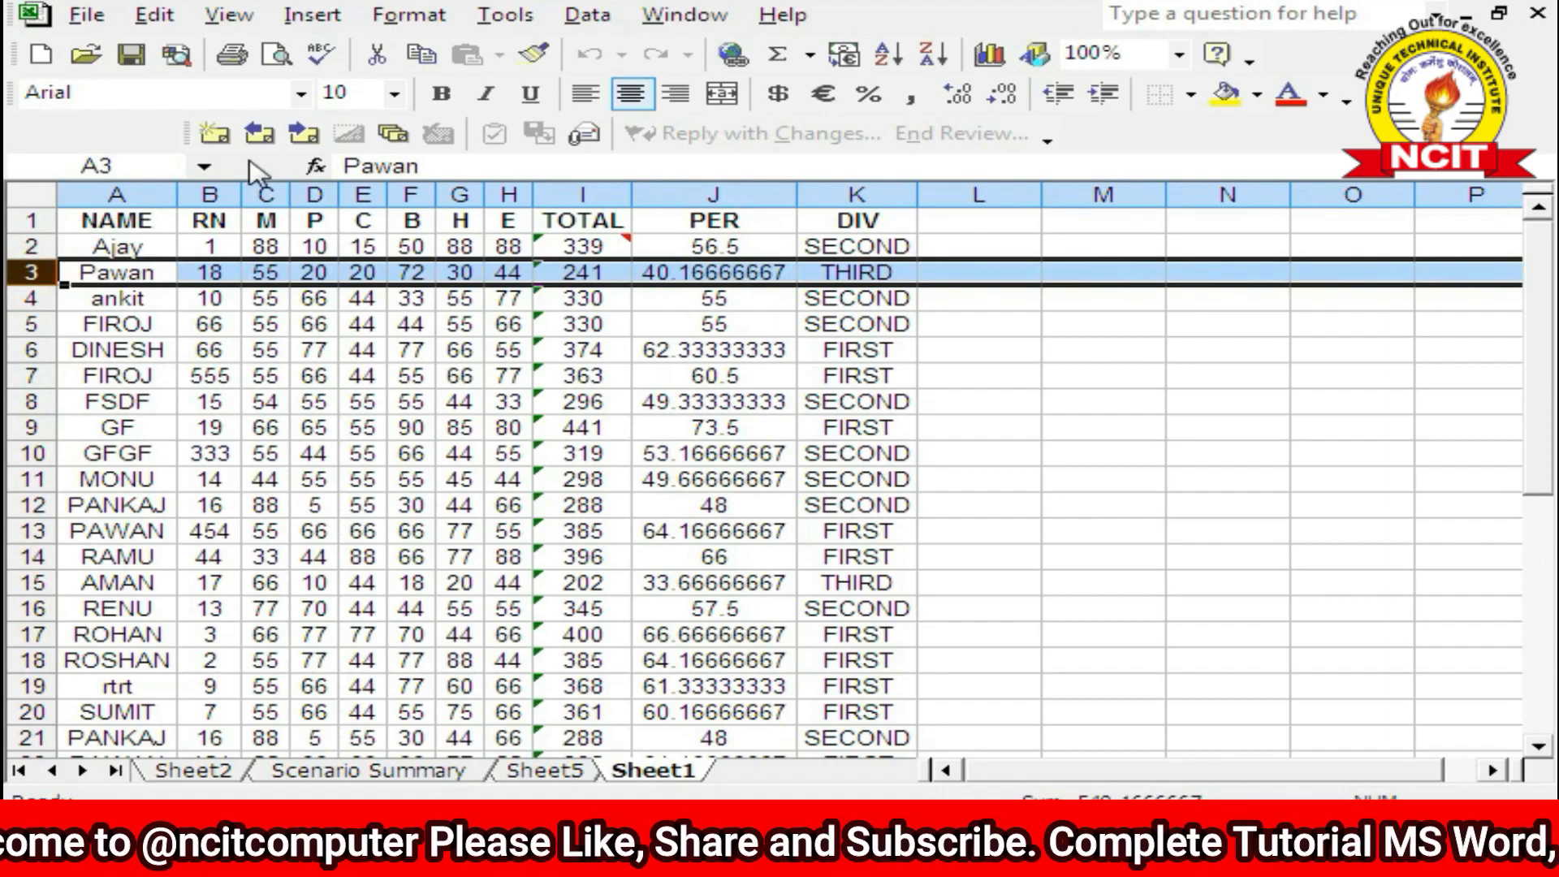
{"action": "left_click", "coordinate": [655, 17]}
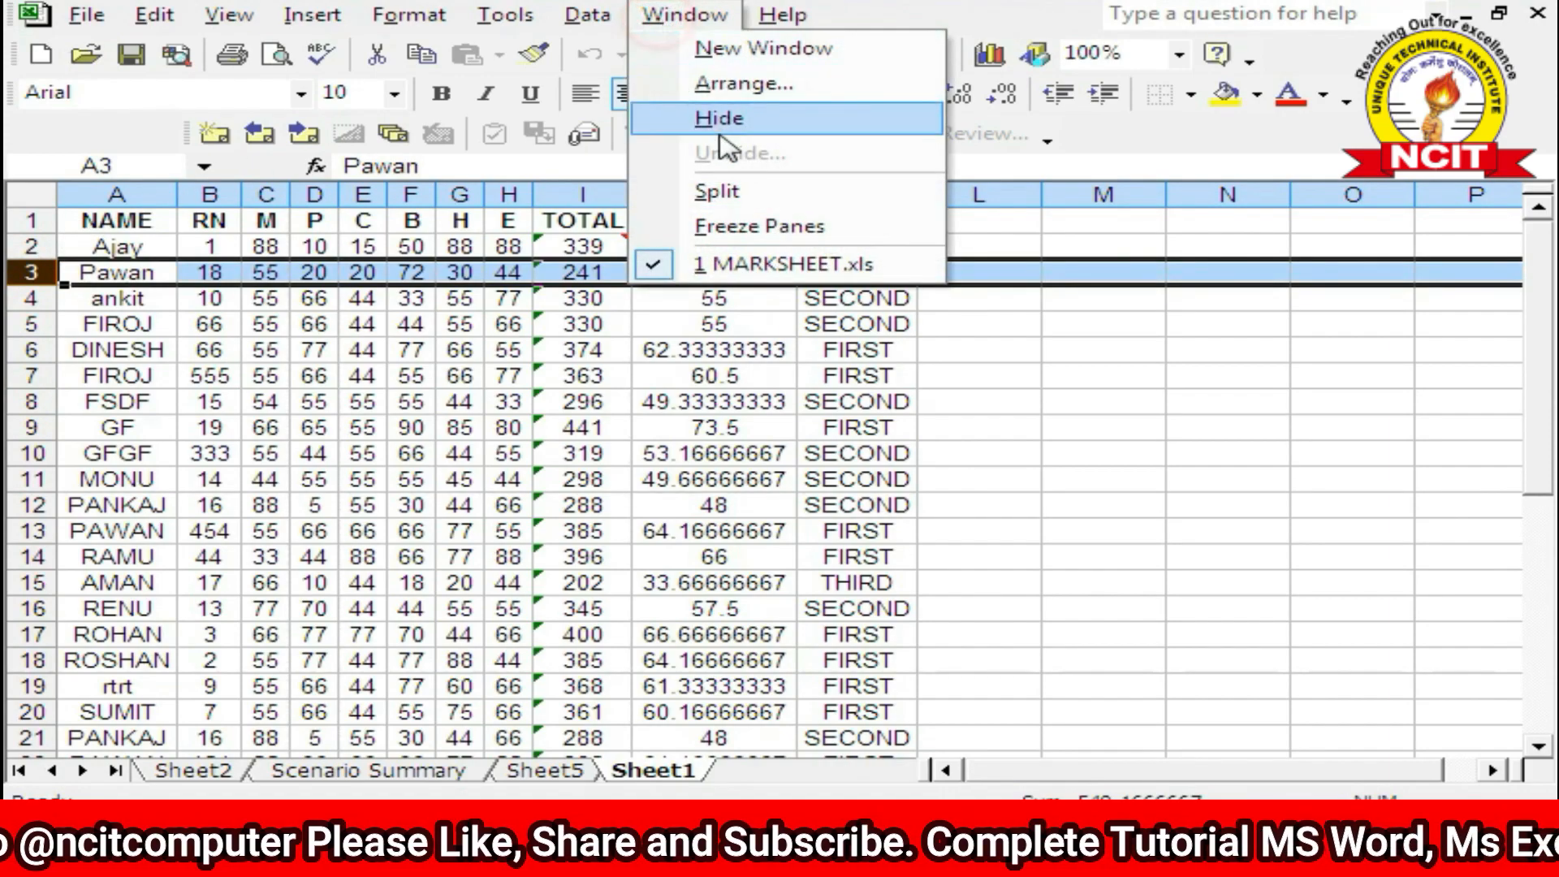
{"action": "left_click", "coordinate": [771, 227]}
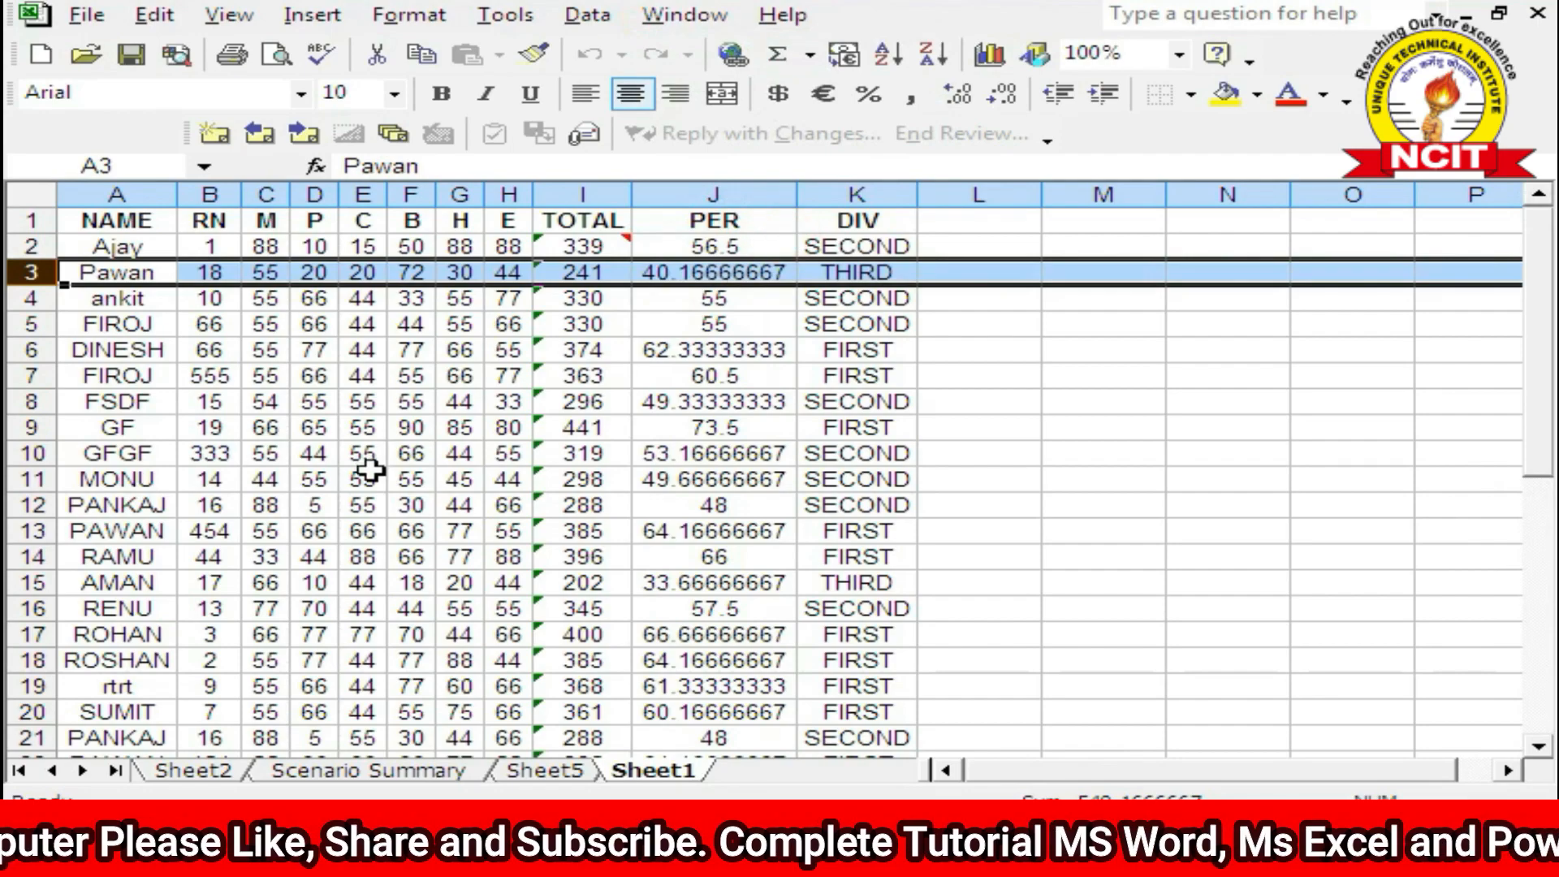
{"action": "scroll", "coordinate": [369, 469], "scroll_direction": "down", "scroll_amount": 5}
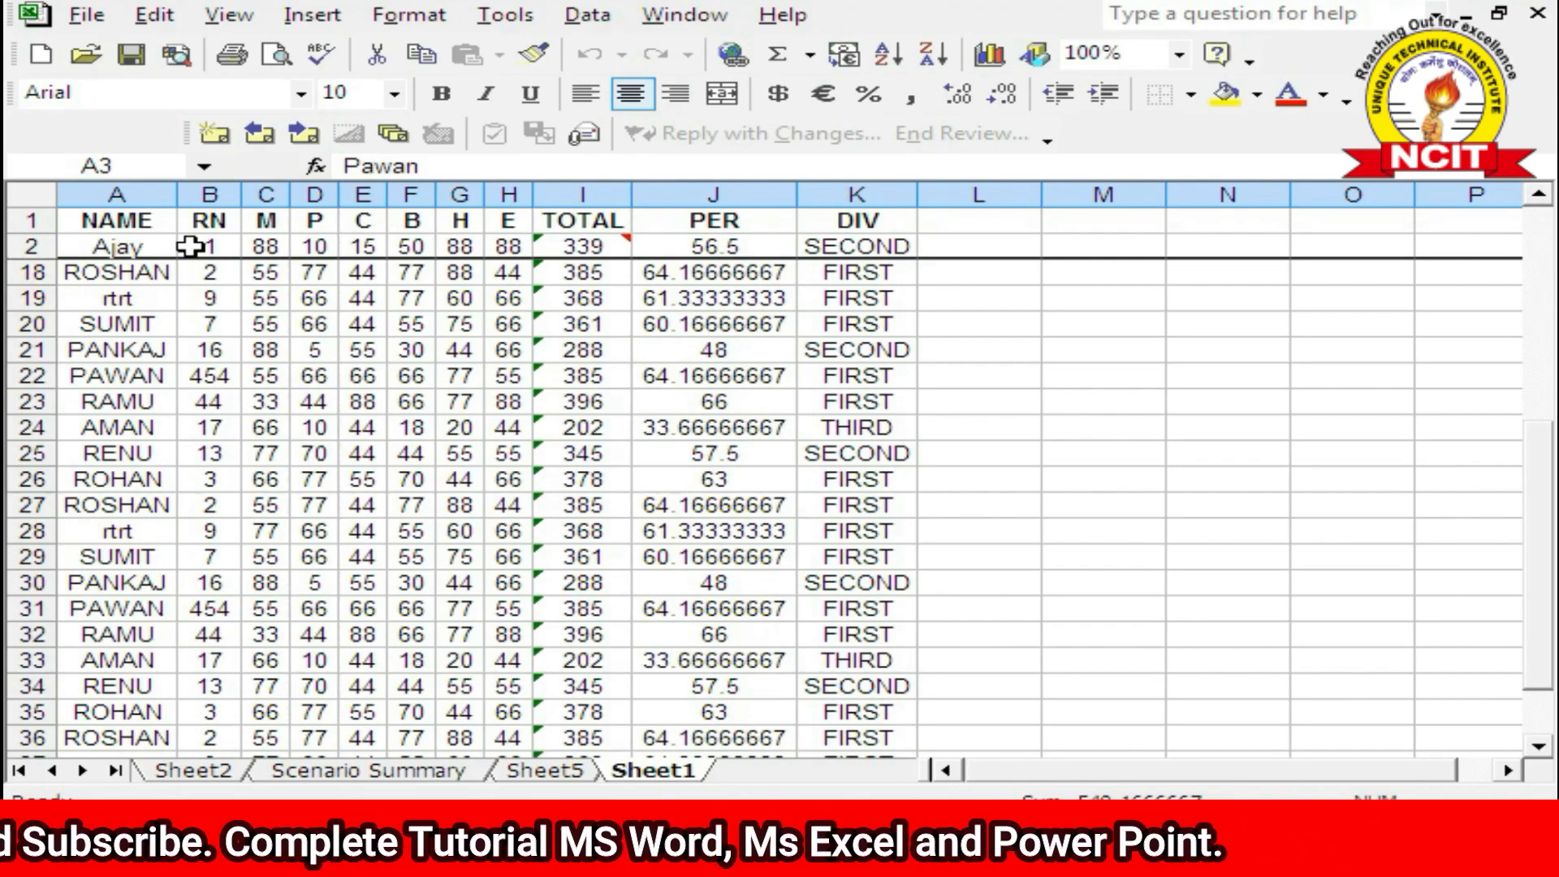
{"action": "scroll", "coordinate": [177, 336], "scroll_direction": "up", "scroll_amount": 5}
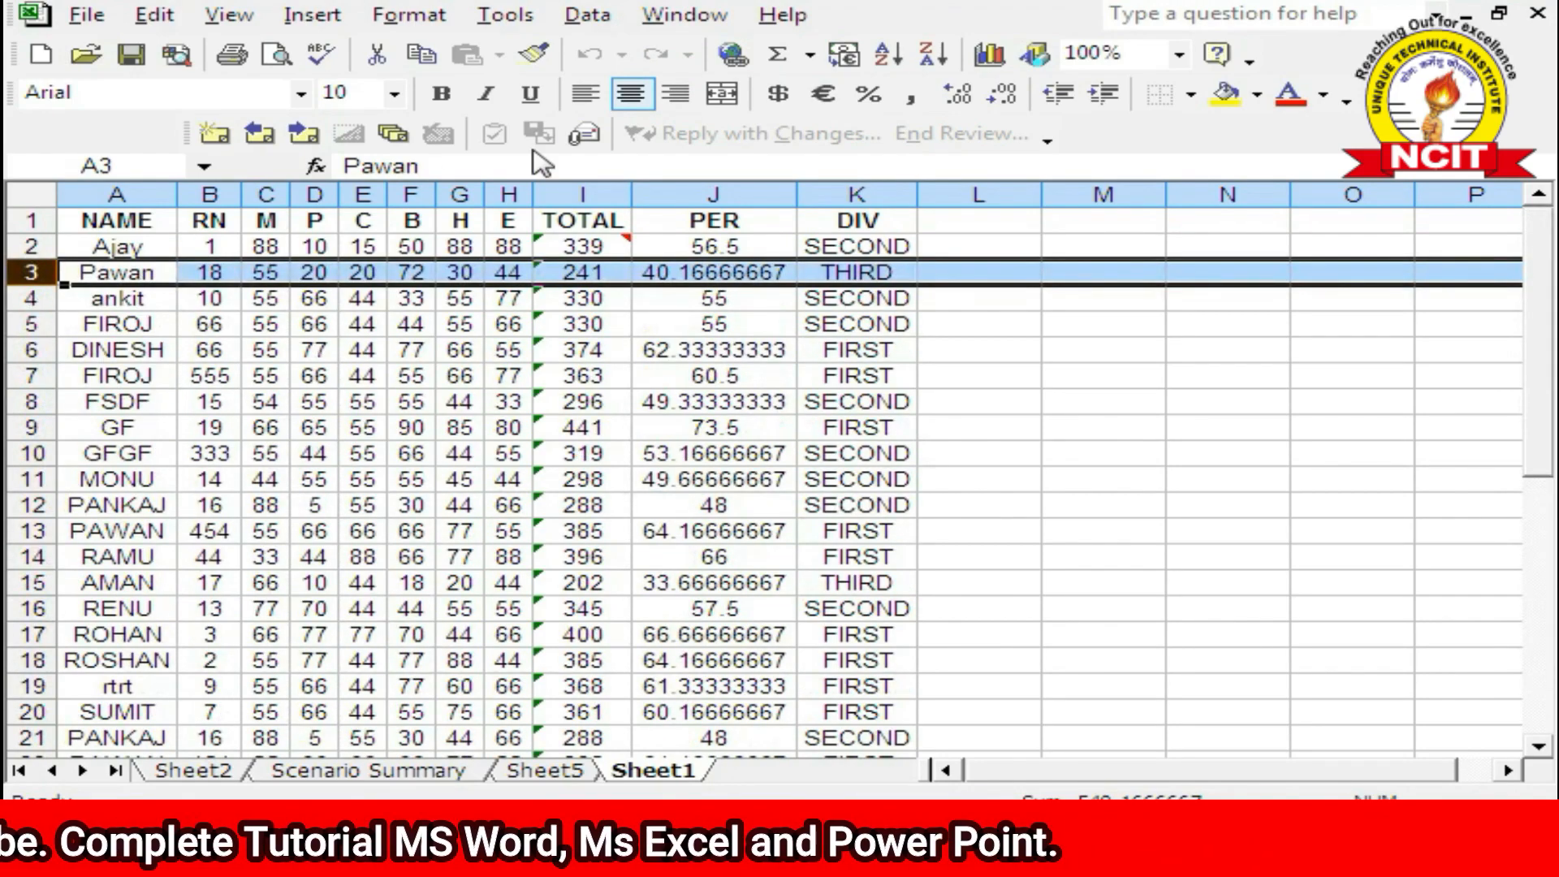
Step: Unfreeze the first two rows and select cell F7
{"action": "left_click", "coordinate": [692, 16]}
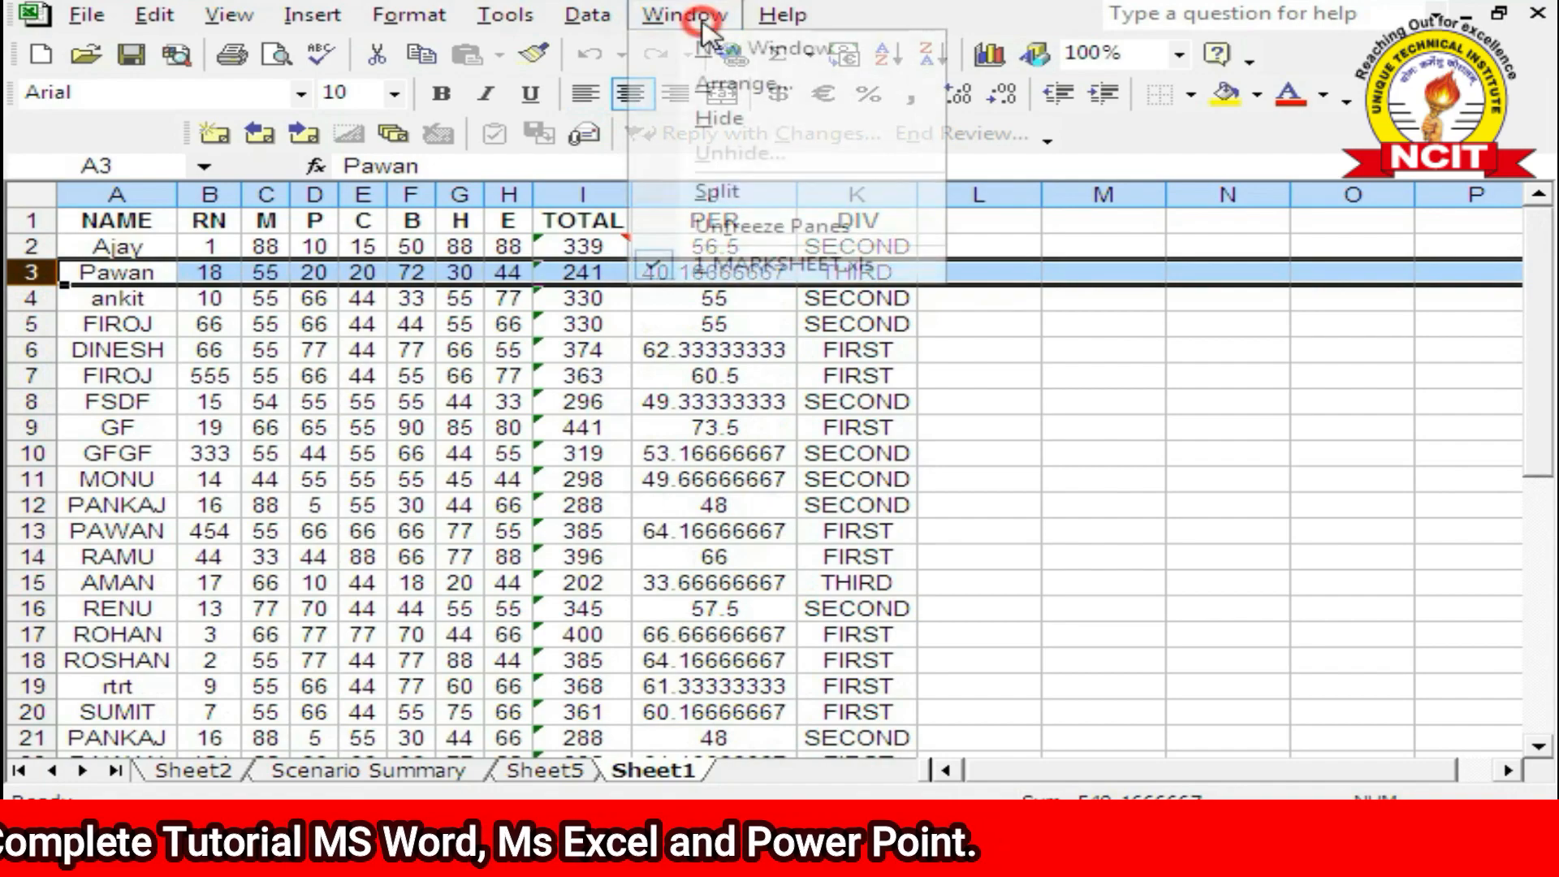
{"action": "left_click", "coordinate": [715, 227]}
{"action": "left_click", "coordinate": [411, 375]}
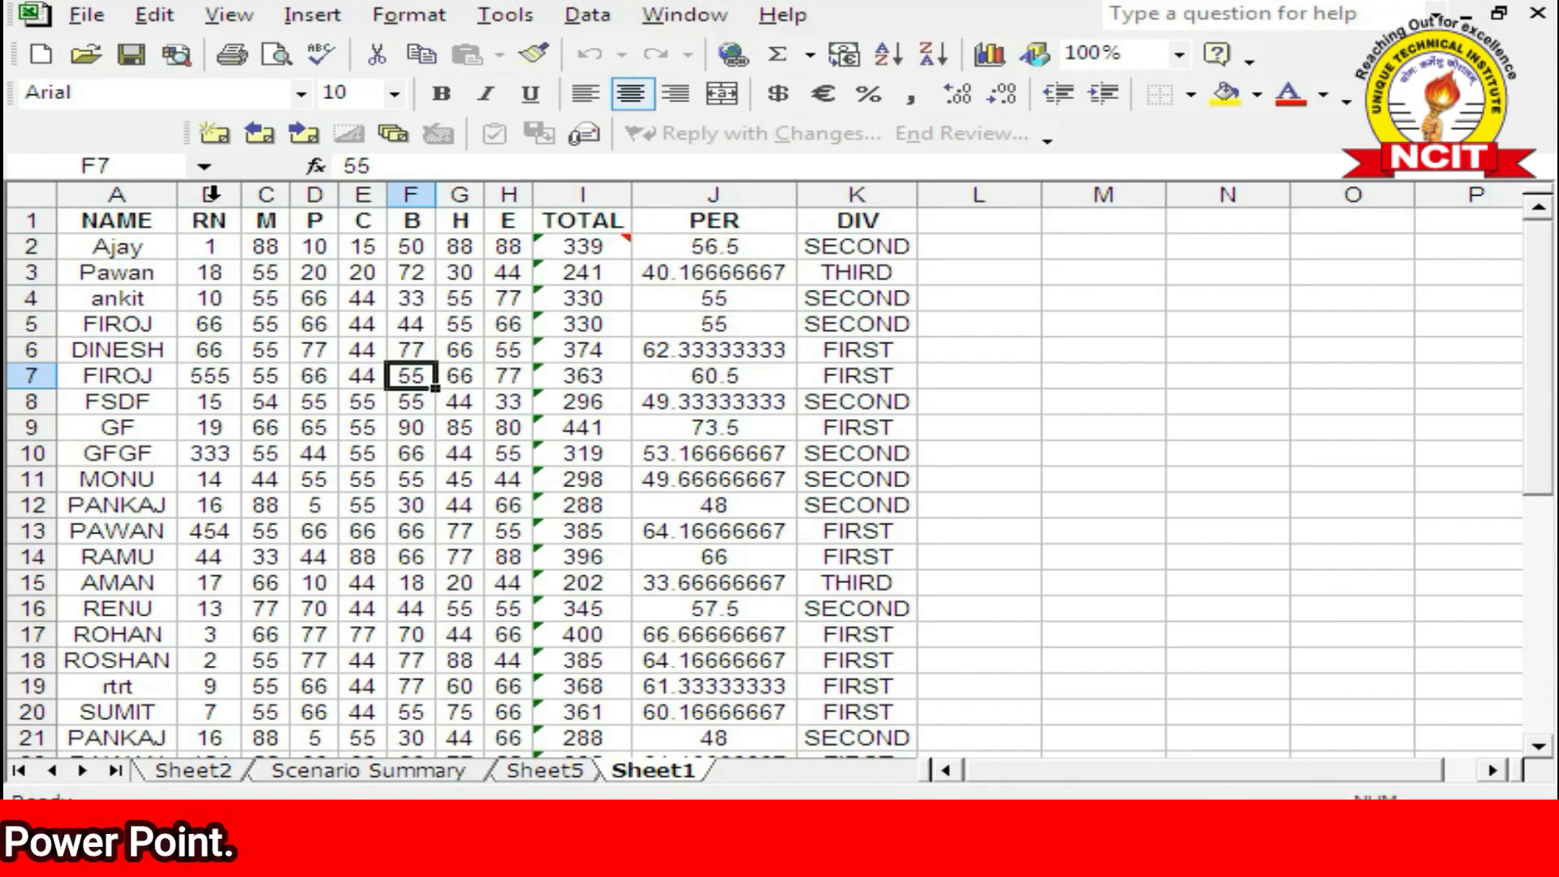
Step: Freeze the NAME column by applying Freeze Panes with column B selected
{"action": "left_click", "coordinate": [211, 194]}
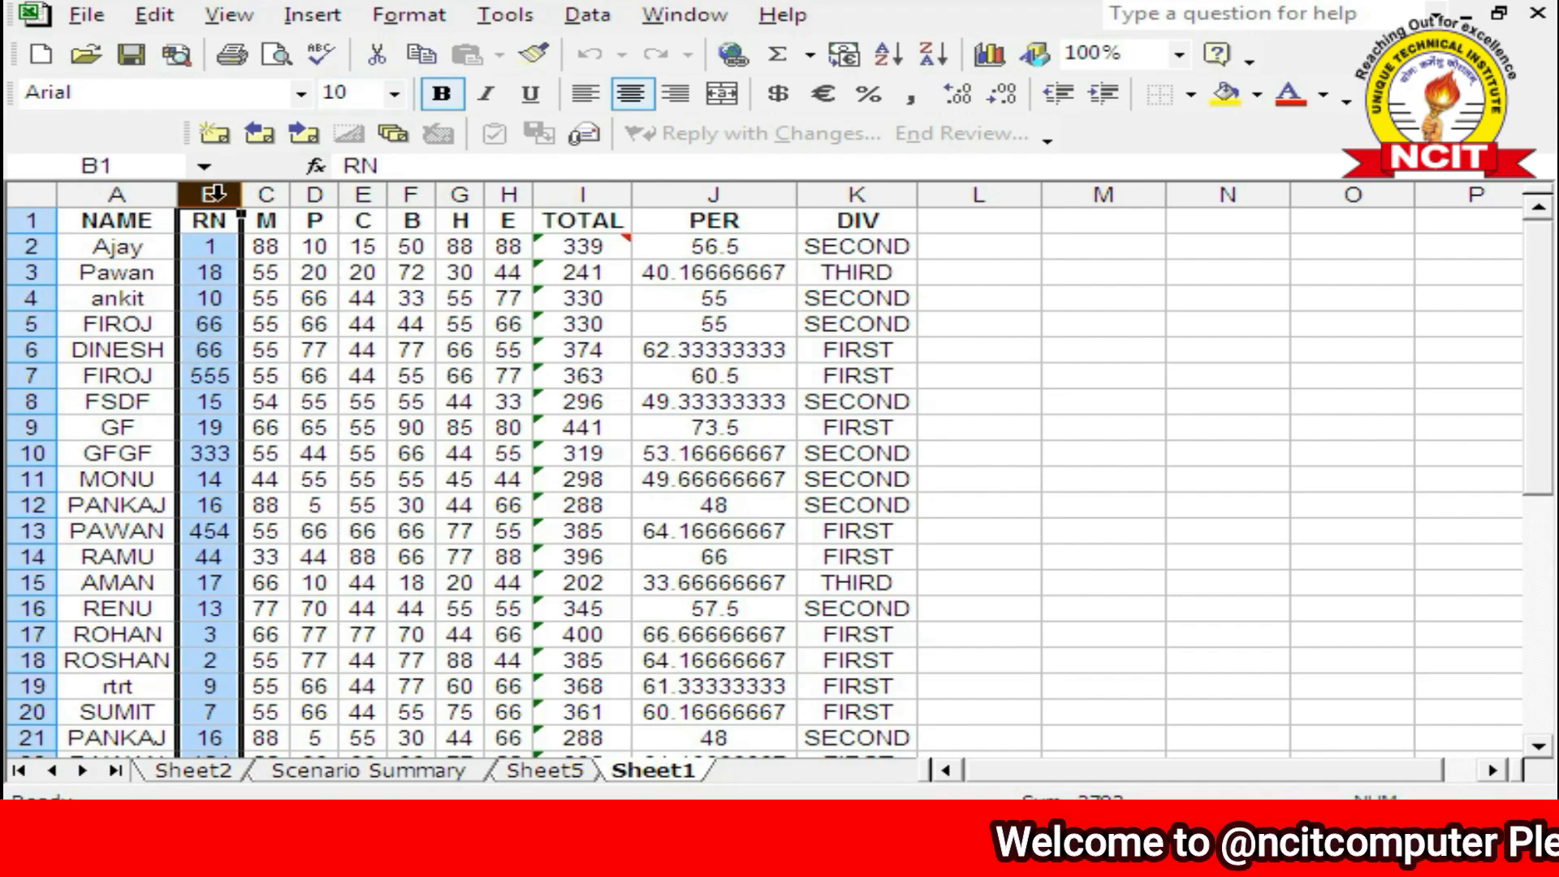
{"action": "left_click", "coordinate": [684, 15]}
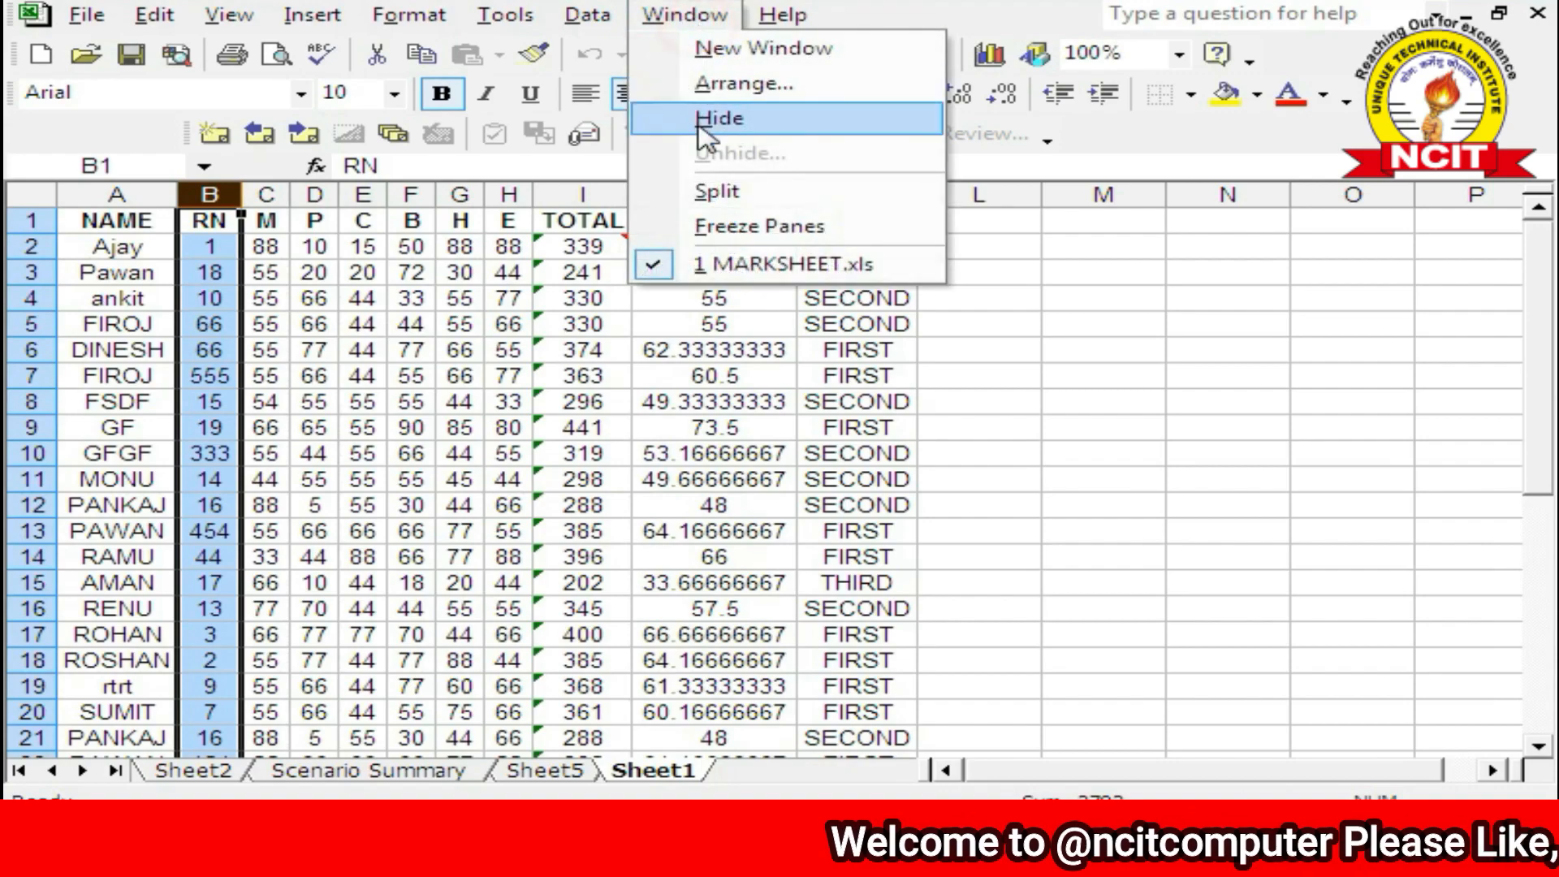
{"action": "left_click", "coordinate": [738, 230]}
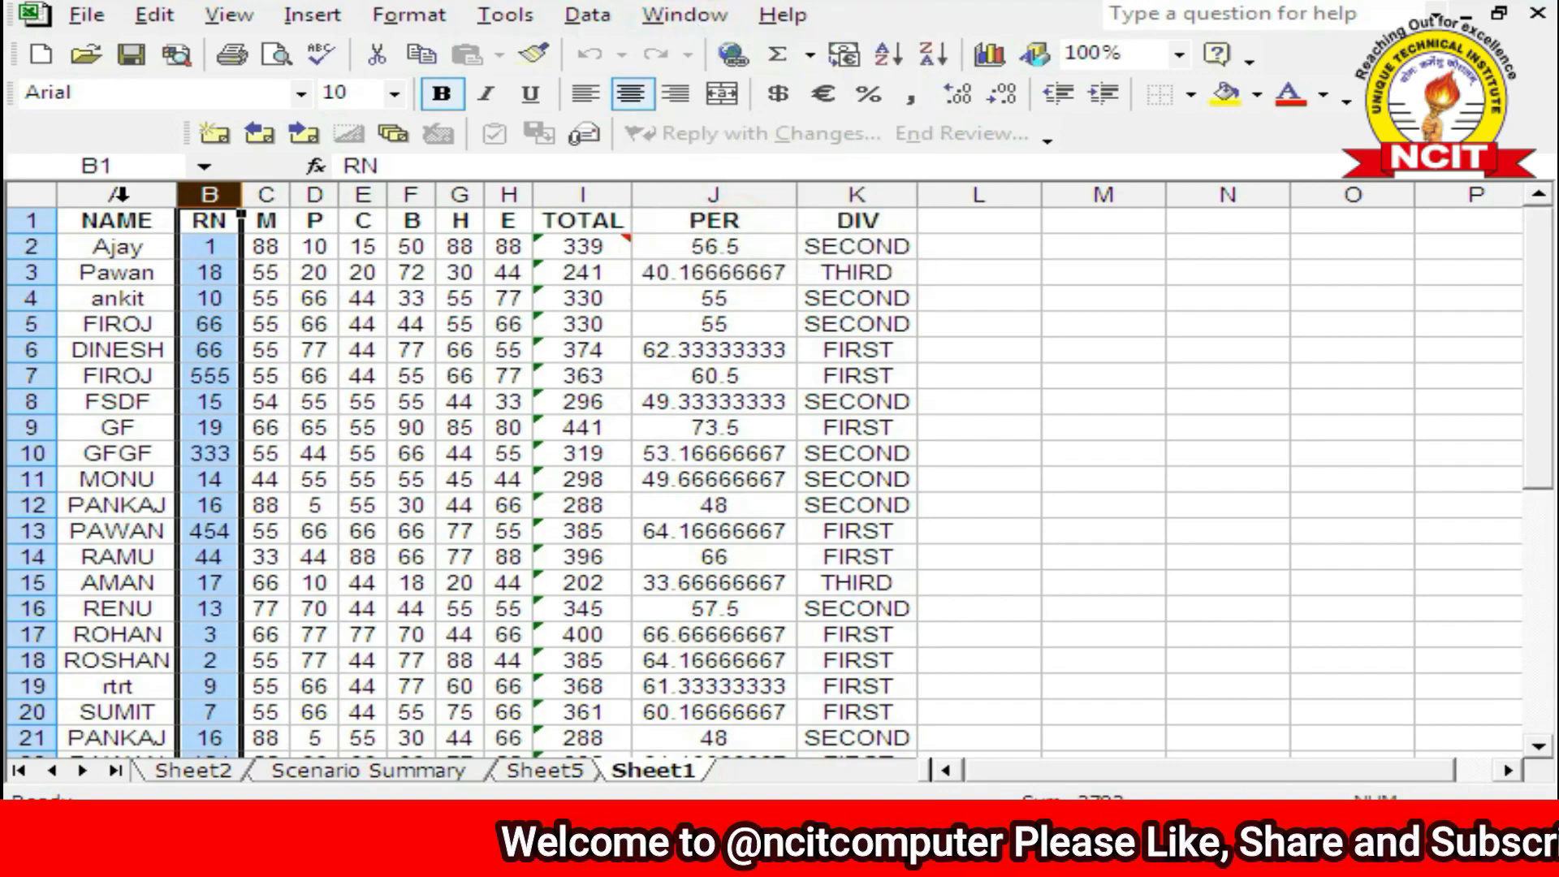
Step: Scroll the sheet sideways until the TOTAL column sits beside the frozen NAME column
{"action": "left_click", "coordinate": [1510, 771]}
{"action": "left_click", "coordinate": [1510, 771]}
{"action": "left_click", "coordinate": [1510, 771]}
{"action": "left_click", "coordinate": [1510, 771]}
{"action": "left_click", "coordinate": [1510, 771]}
{"action": "left_click", "coordinate": [1509, 771]}
{"action": "left_click", "coordinate": [1508, 771]}
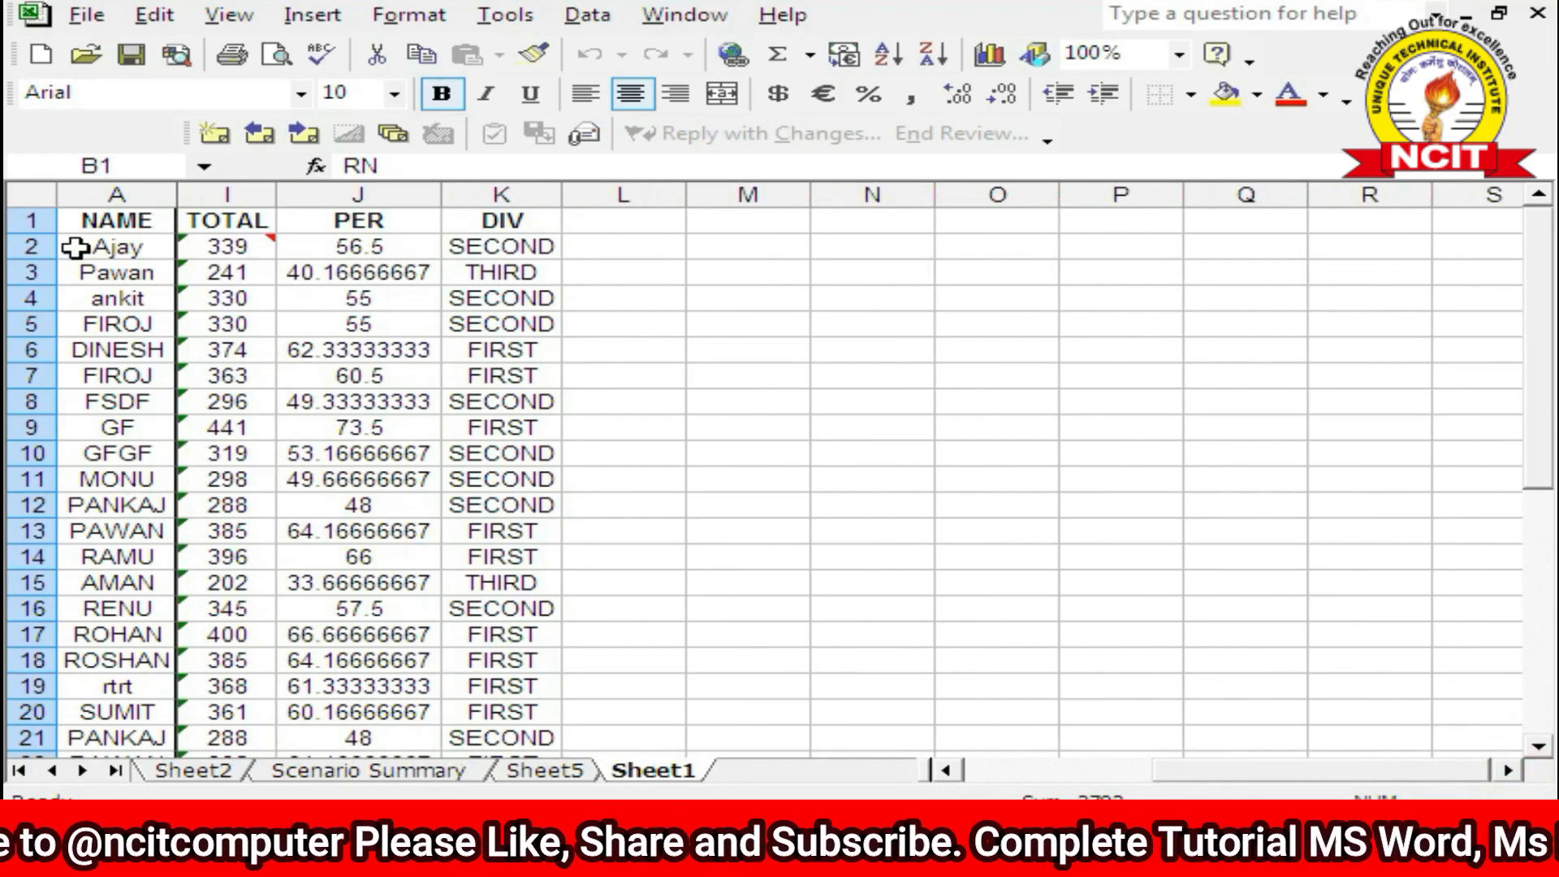
Step: Scroll sideways until DIV sits beside the frozen NAME column, select cell K4, and return to the first columns
{"action": "left_click", "coordinate": [1510, 772]}
{"action": "left_click", "coordinate": [1510, 771]}
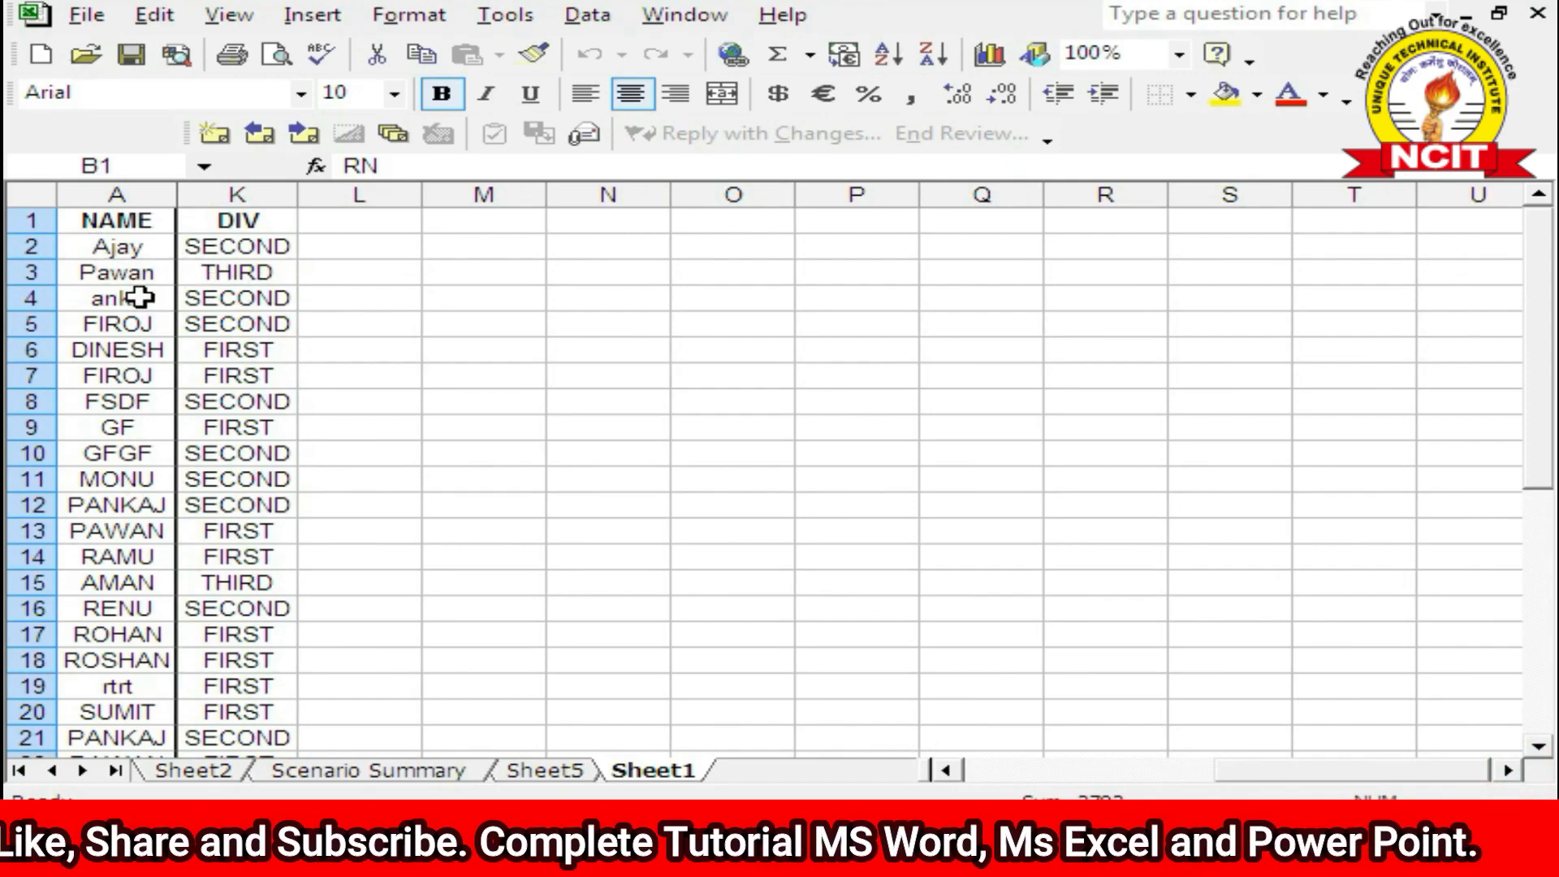
{"action": "left_click", "coordinate": [210, 298]}
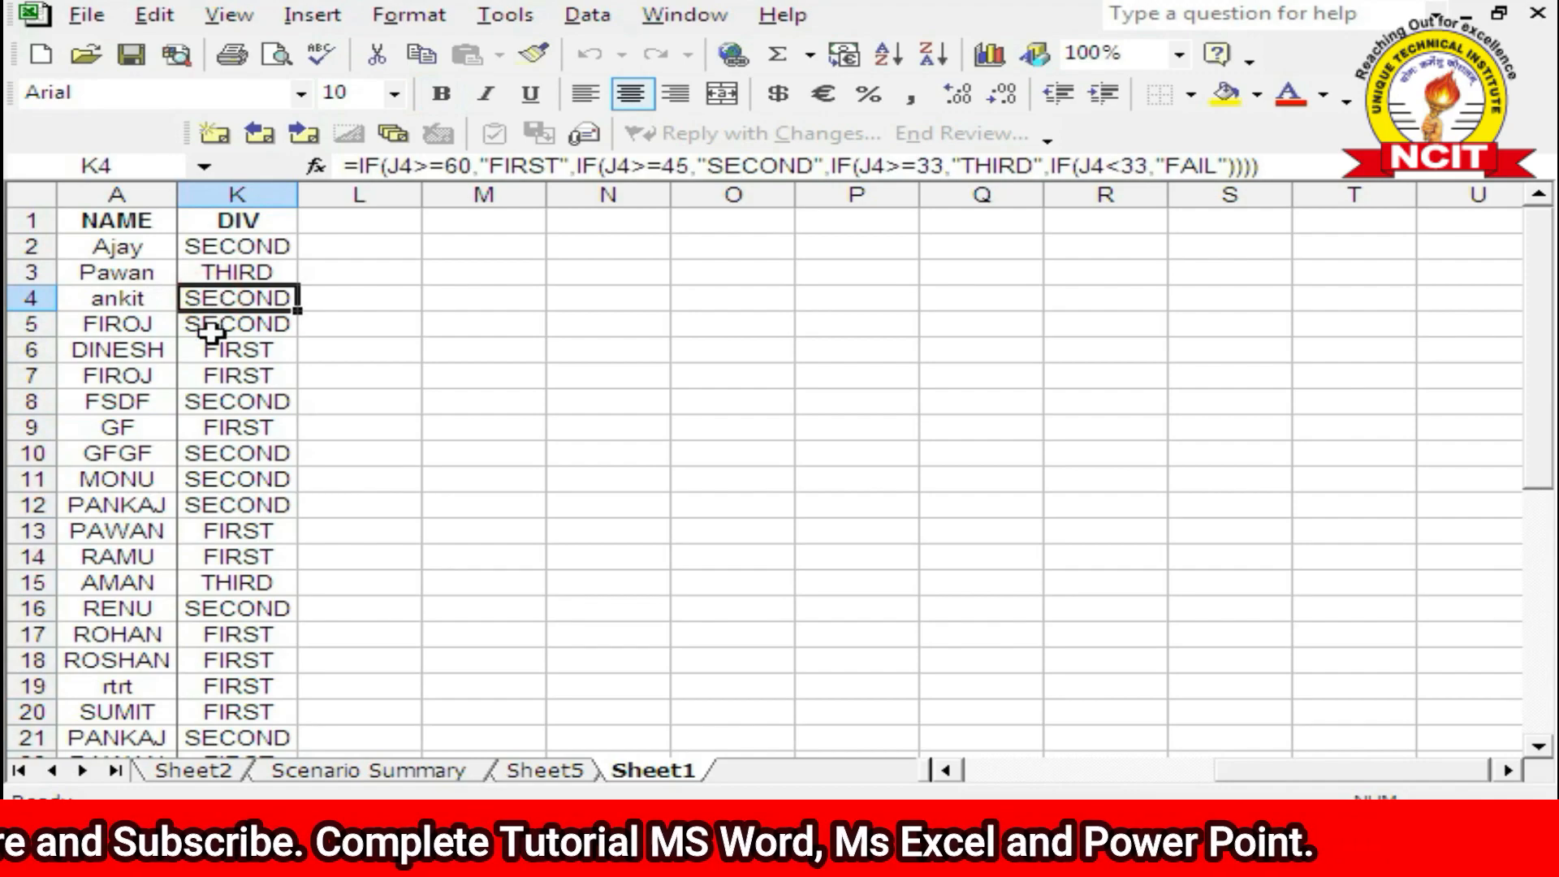
{"action": "left_click", "coordinate": [945, 771]}
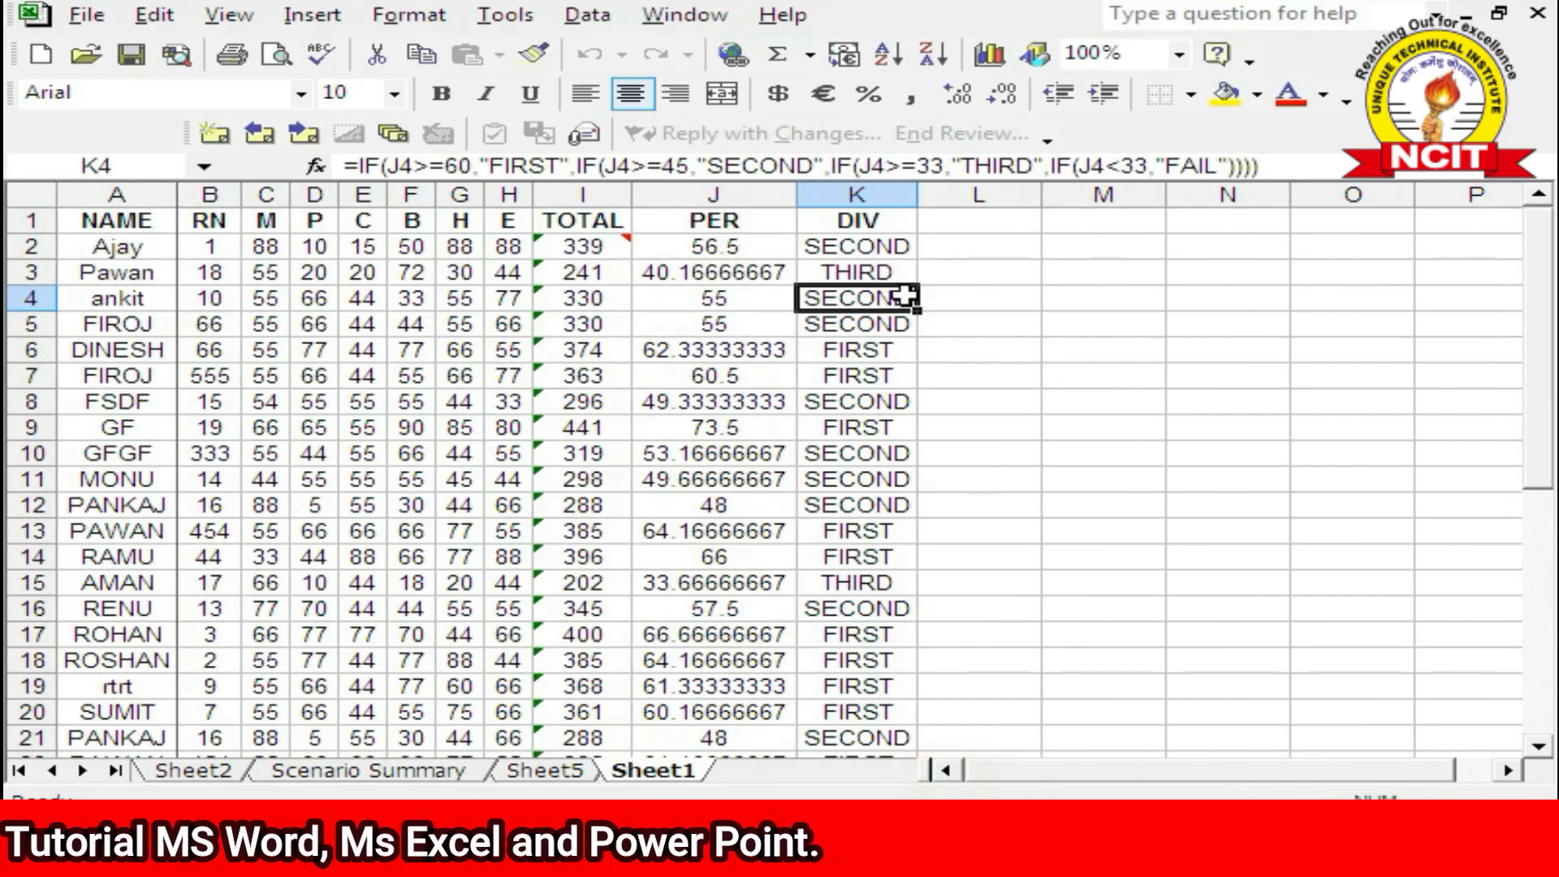
Step: Select the whole NAME column and then the RN column, finishing on cell J3
{"action": "left_click", "coordinate": [118, 193]}
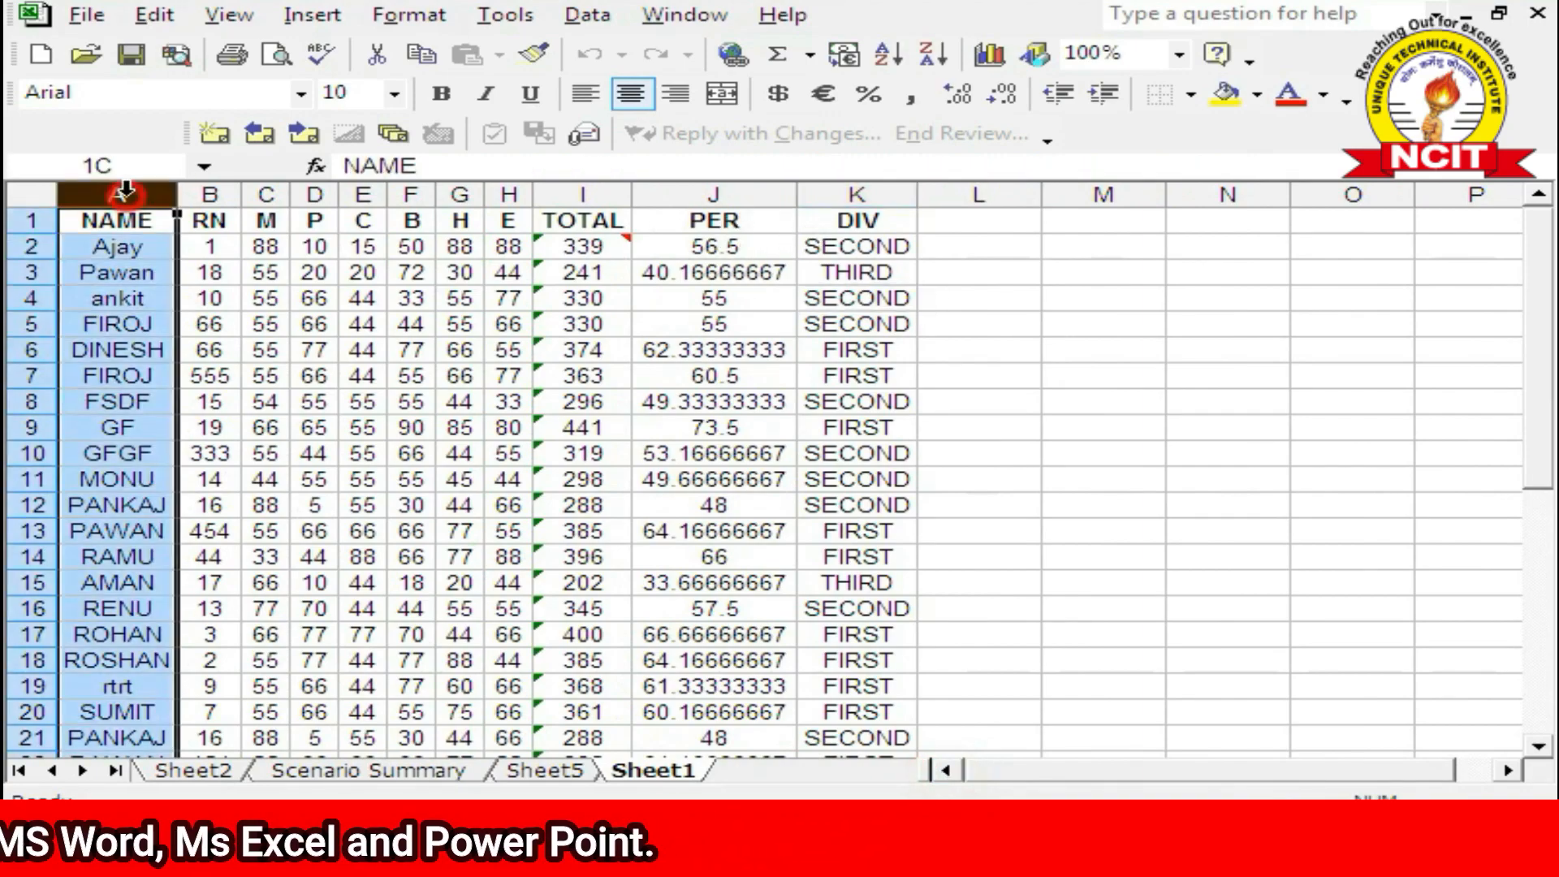
{"action": "left_click", "coordinate": [205, 193]}
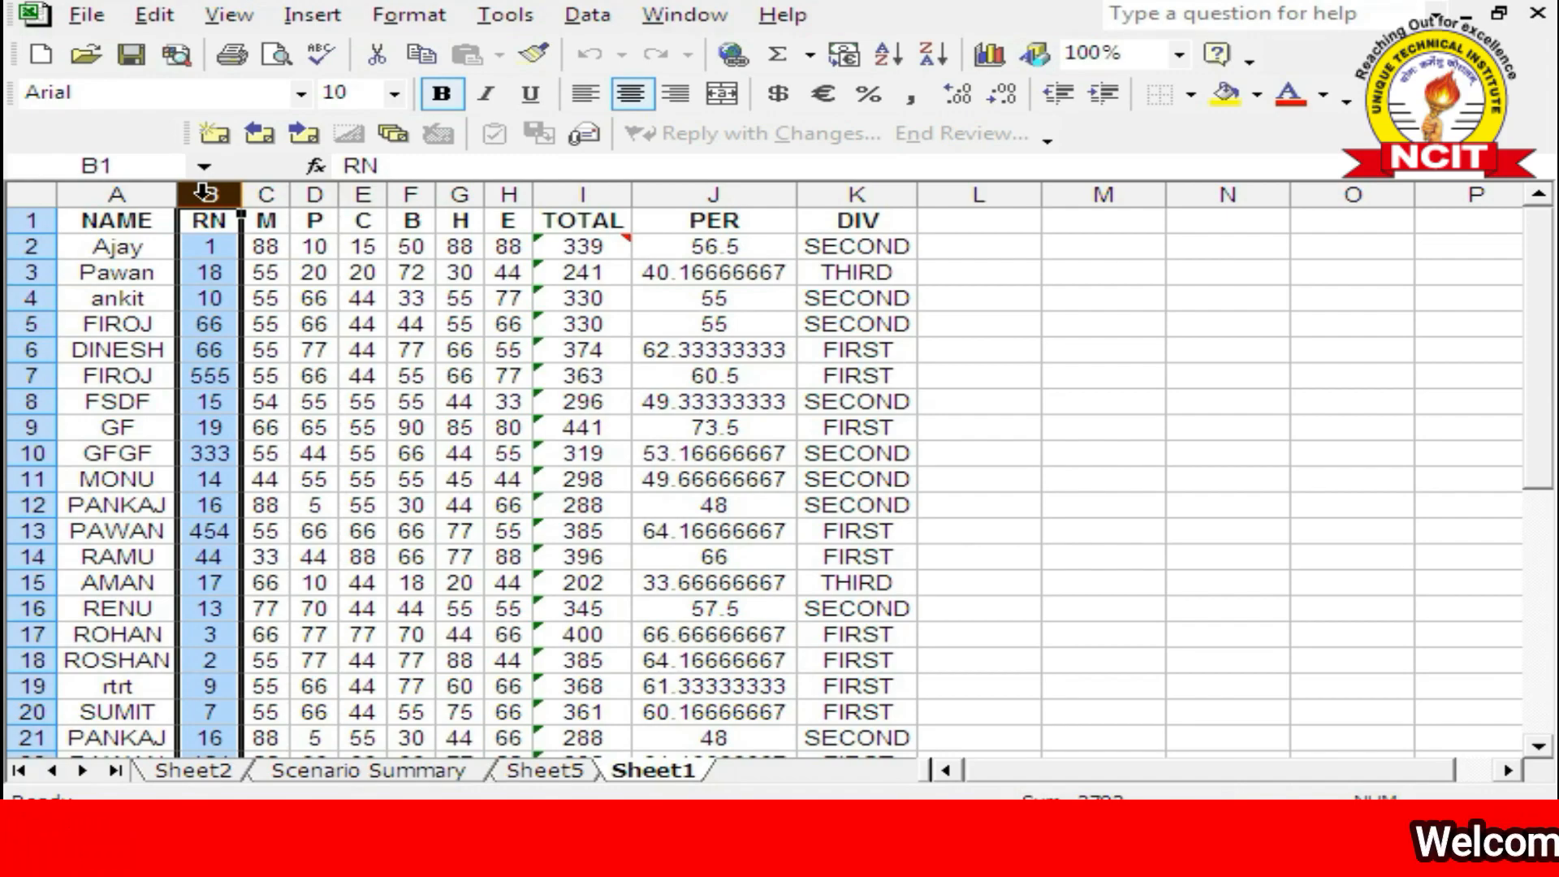
{"action": "left_click", "coordinate": [715, 273]}
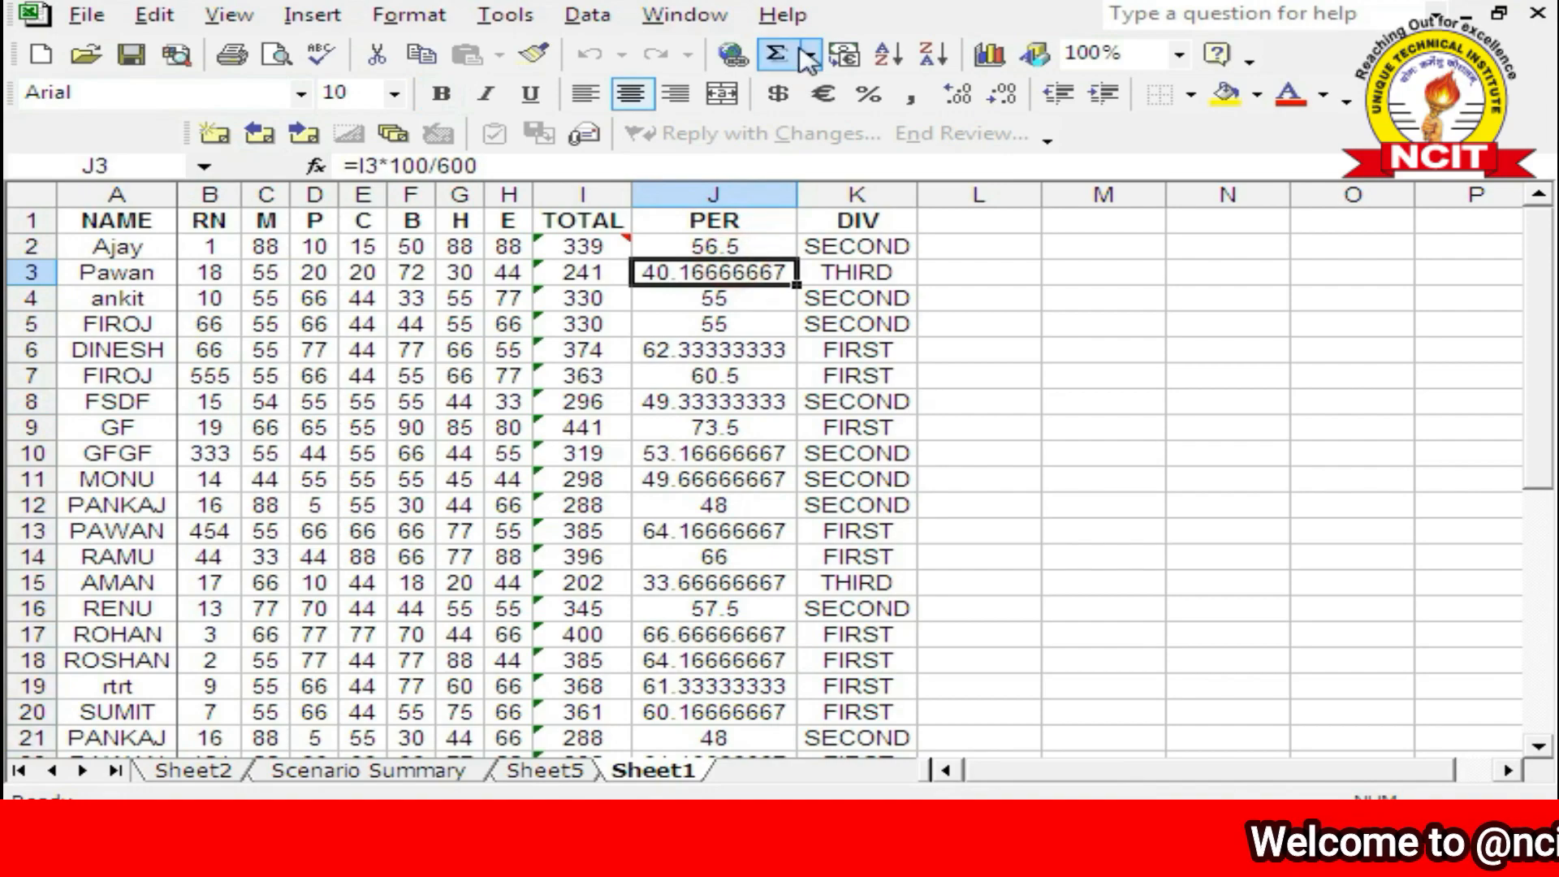
Step: Select cell I9, open Microsoft Excel Help with its navigation pane shown, and reposition the help window over the sheet
{"action": "left_click", "coordinate": [781, 15]}
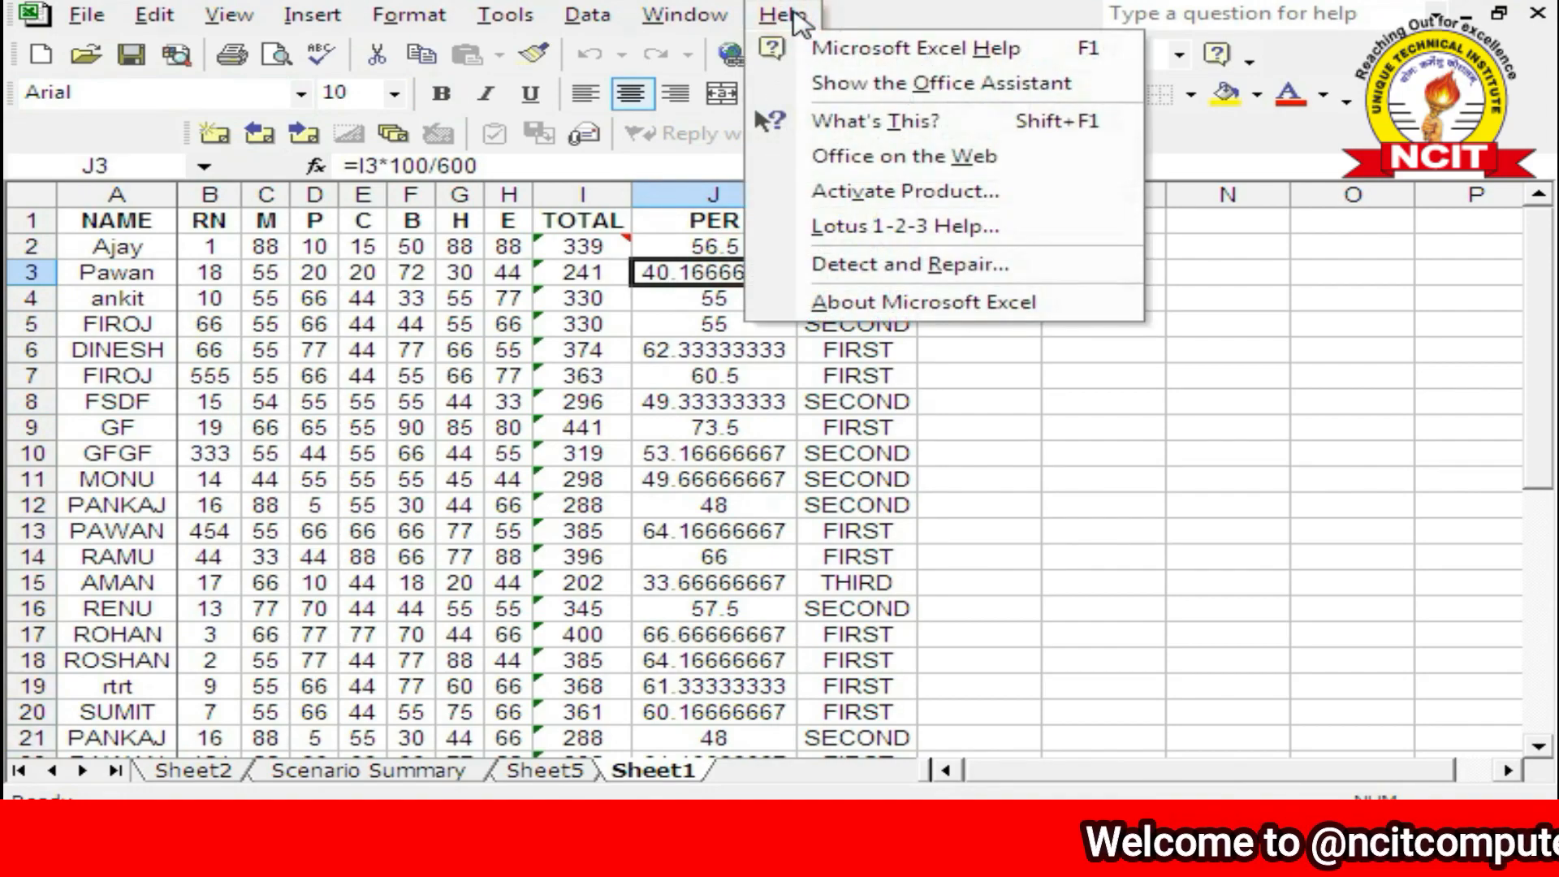
{"action": "left_click", "coordinate": [582, 428]}
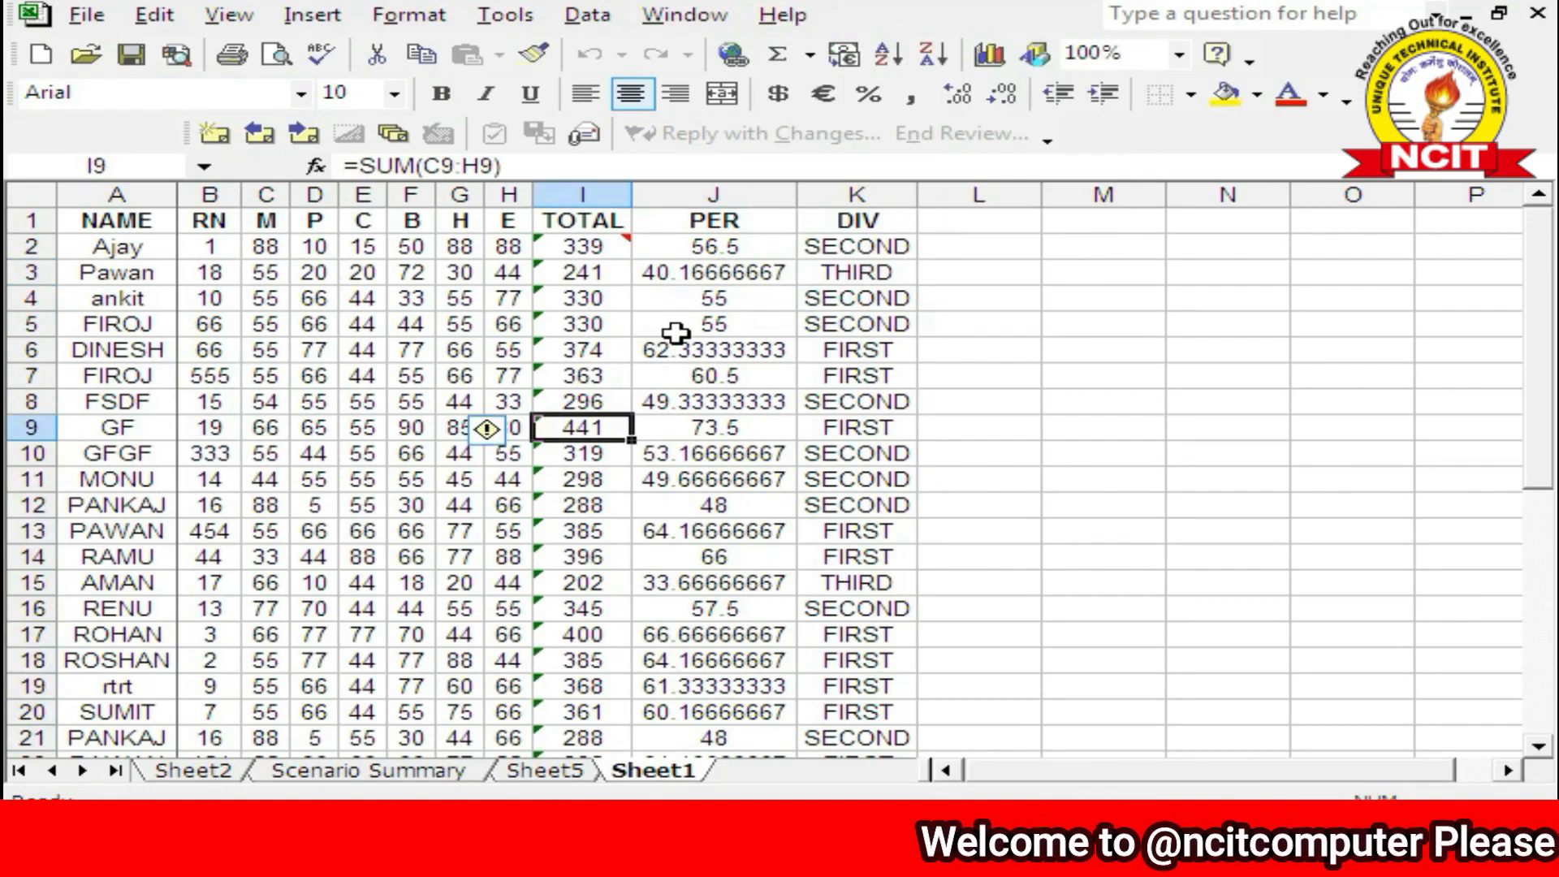
{"action": "left_click", "coordinate": [768, 17]}
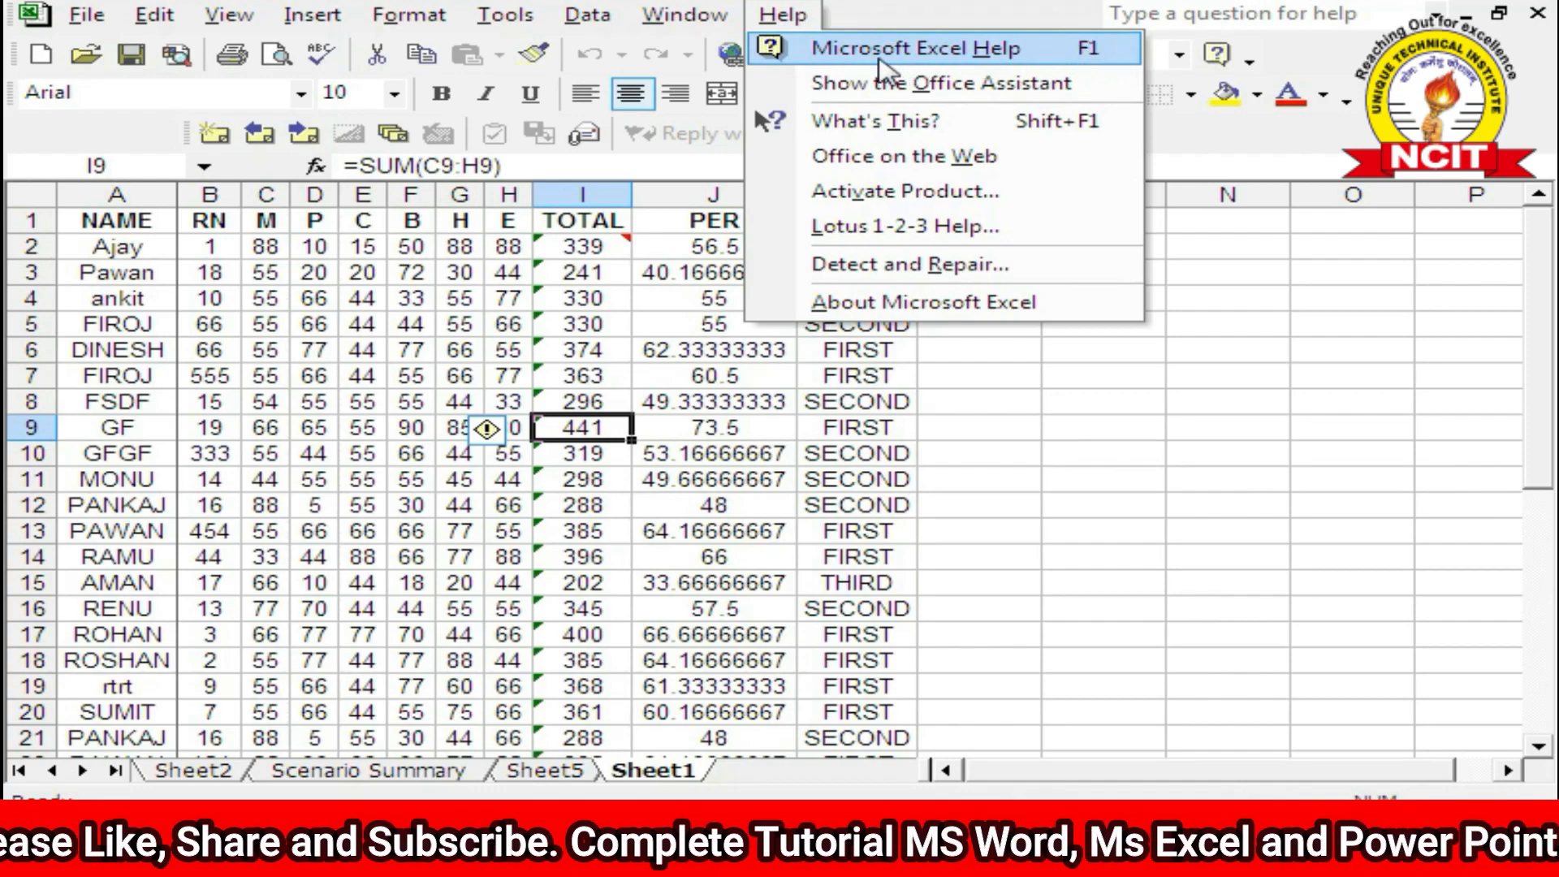
{"action": "left_click", "coordinate": [879, 61]}
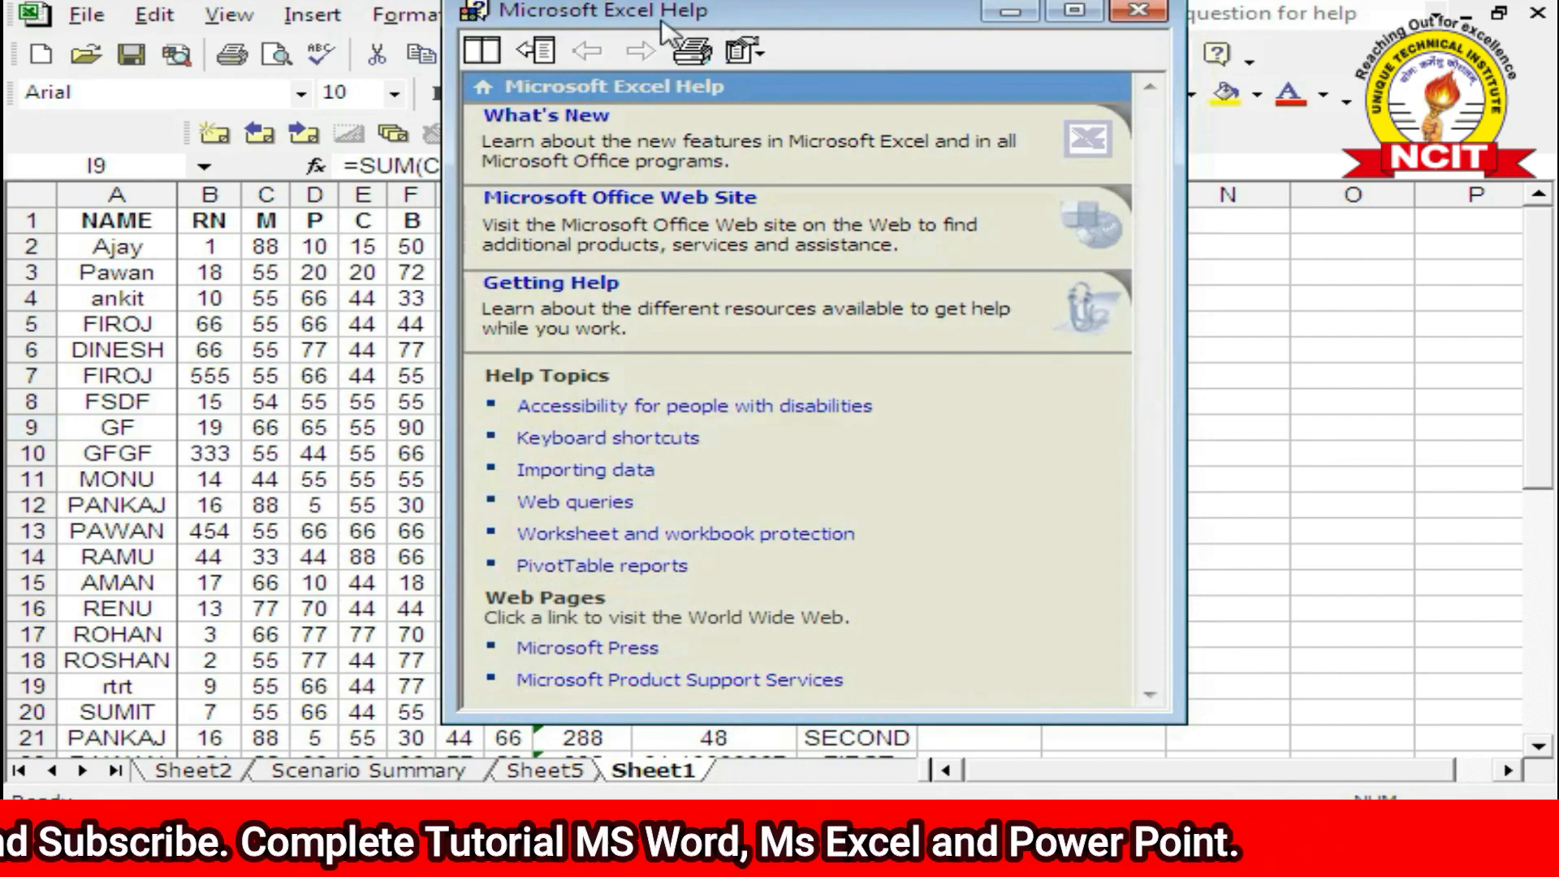
{"action": "left_click", "coordinate": [538, 50]}
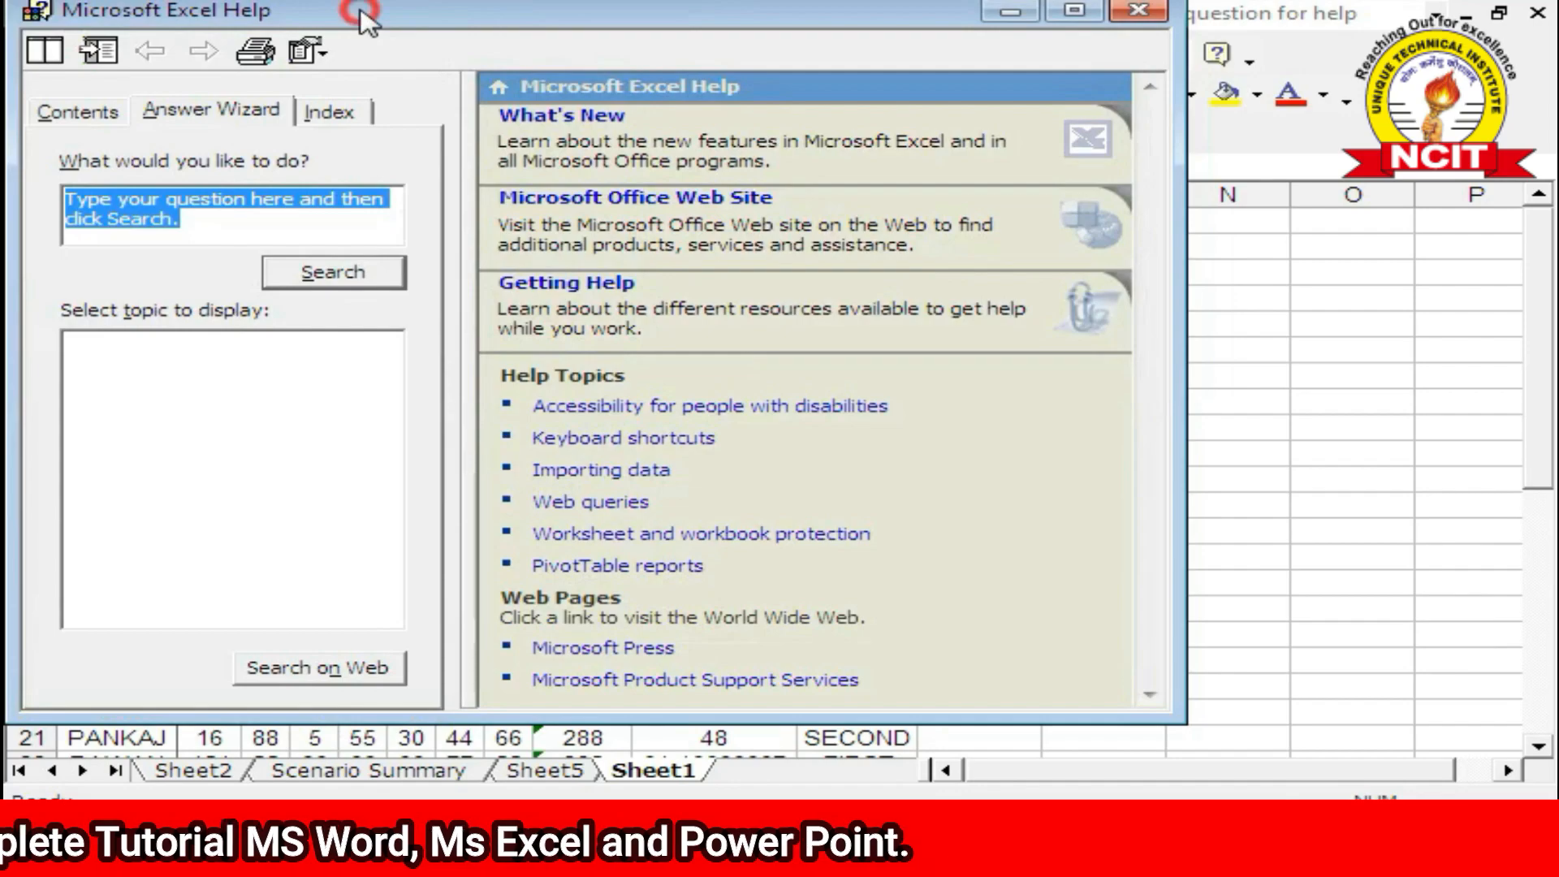
{"action": "left_click_drag", "start_coordinate": [362, 20], "coordinate": [564, 15]}
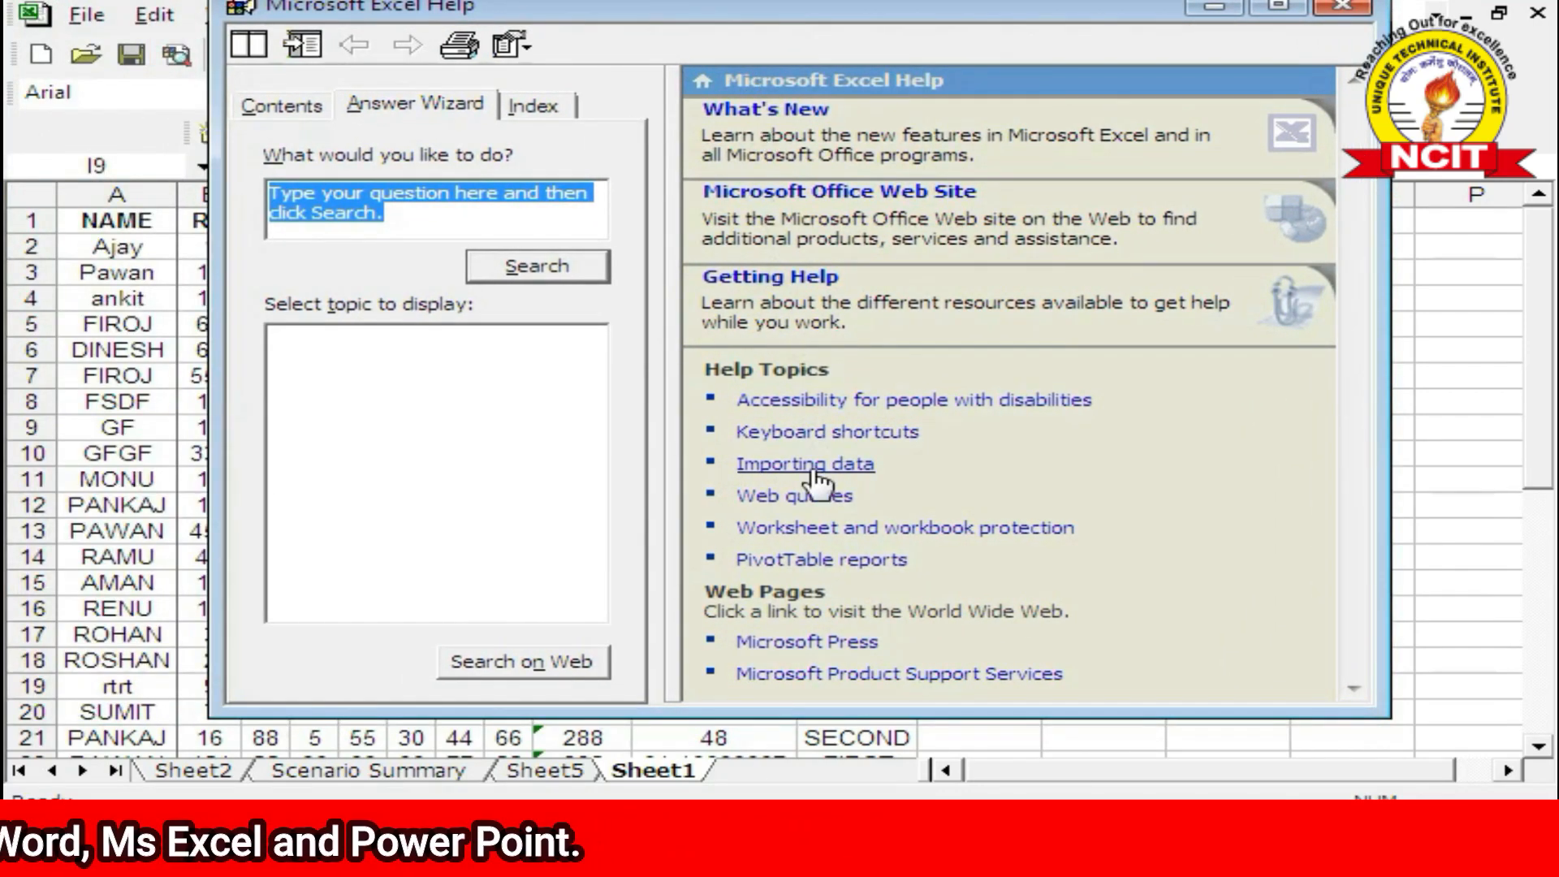
Step: Read the About charts topic under Charts > Creating Charts in the help contents, and collapse the Charts branch again
{"action": "left_click", "coordinate": [258, 114]}
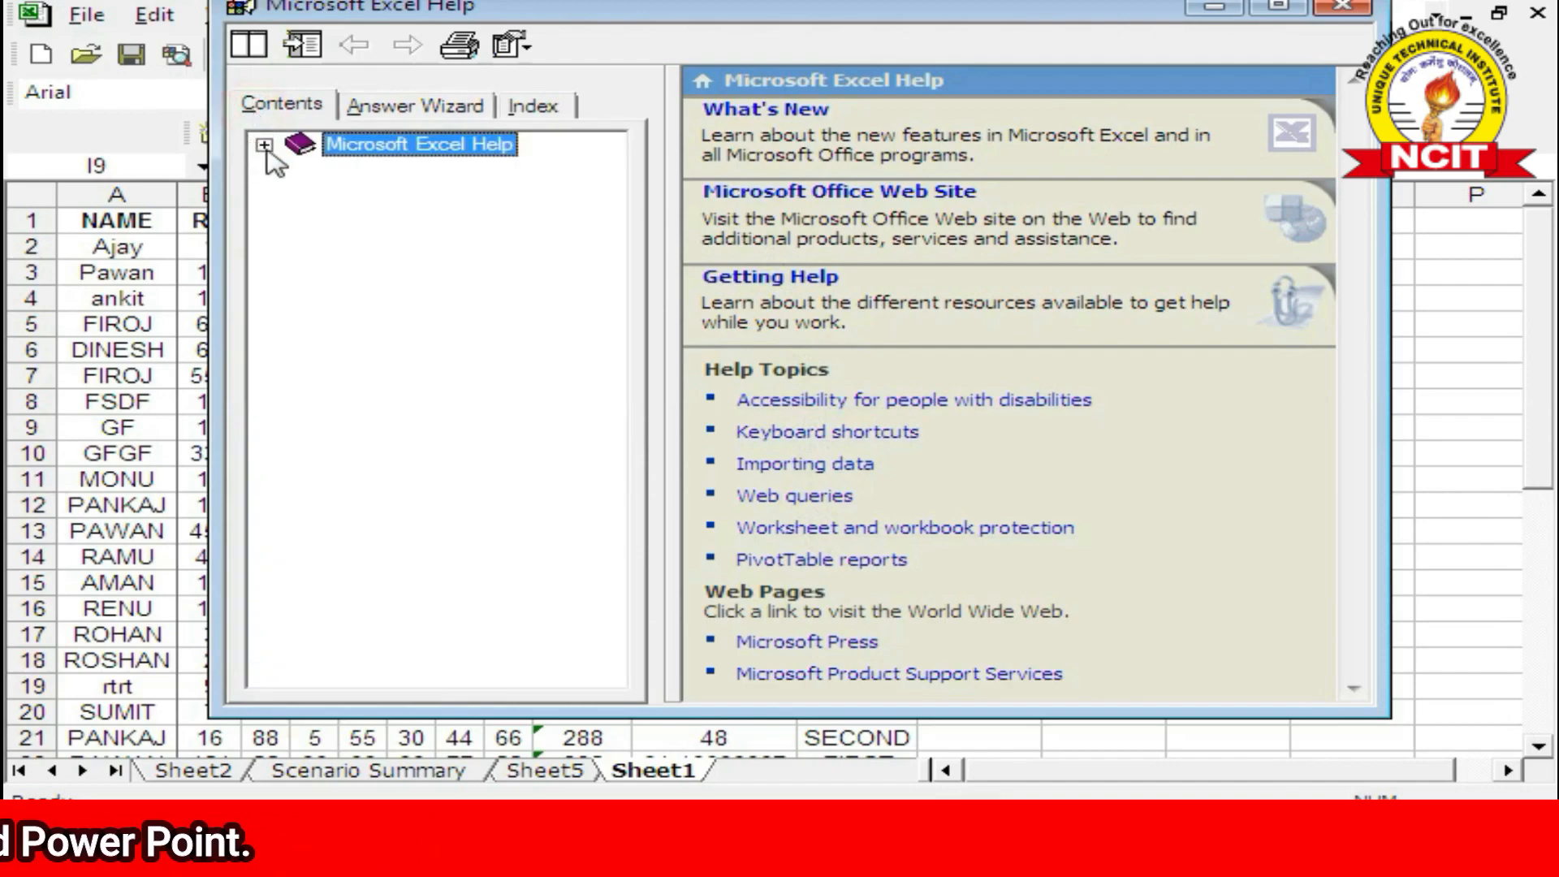
{"action": "left_click", "coordinate": [265, 146]}
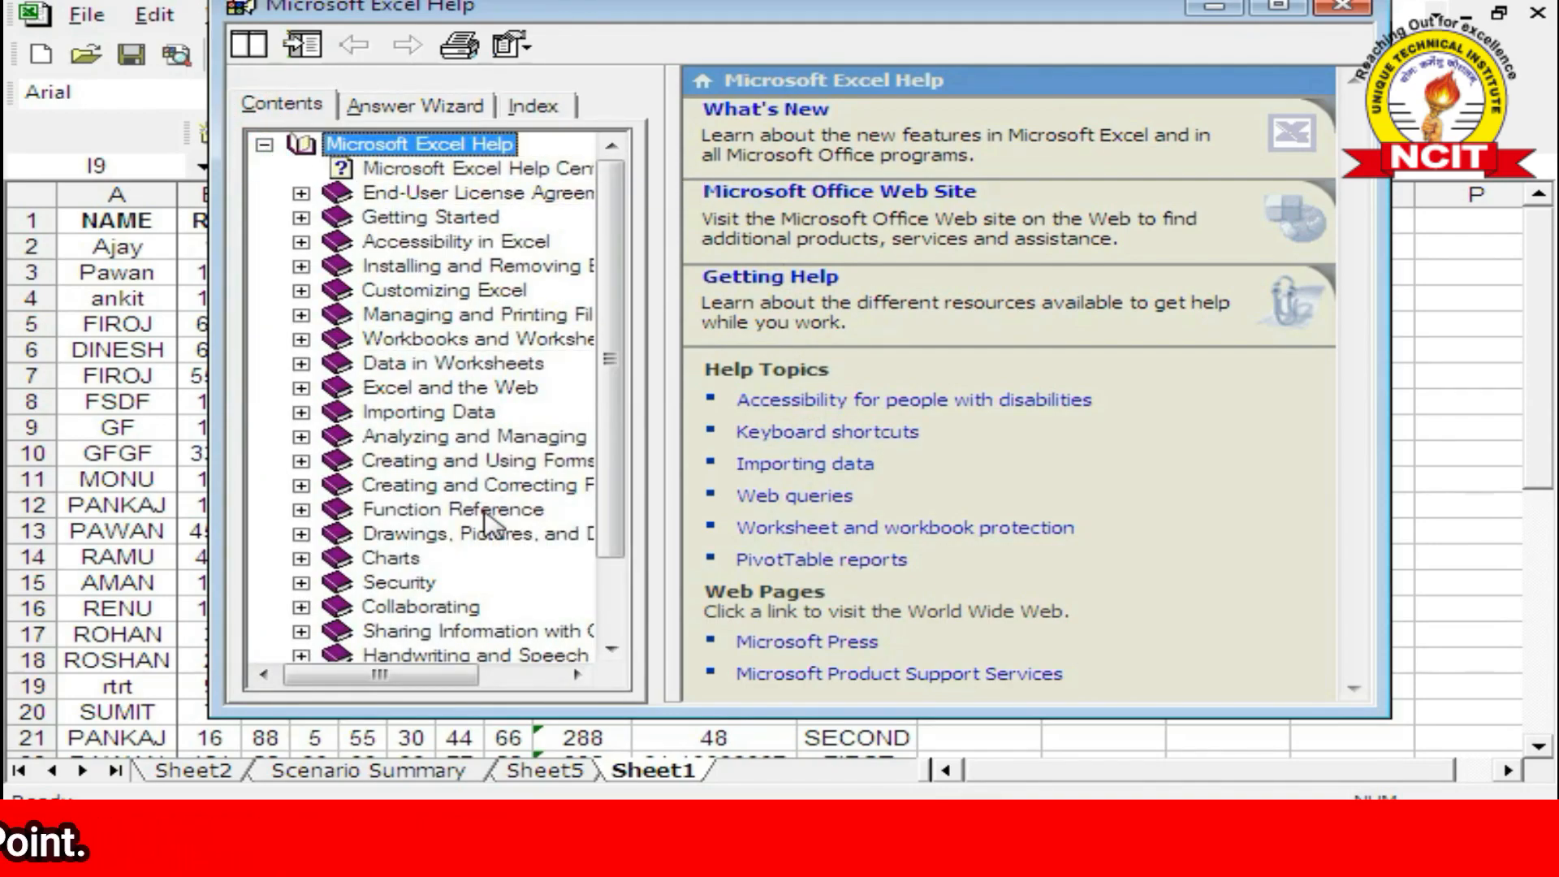
{"action": "left_click", "coordinate": [299, 559]}
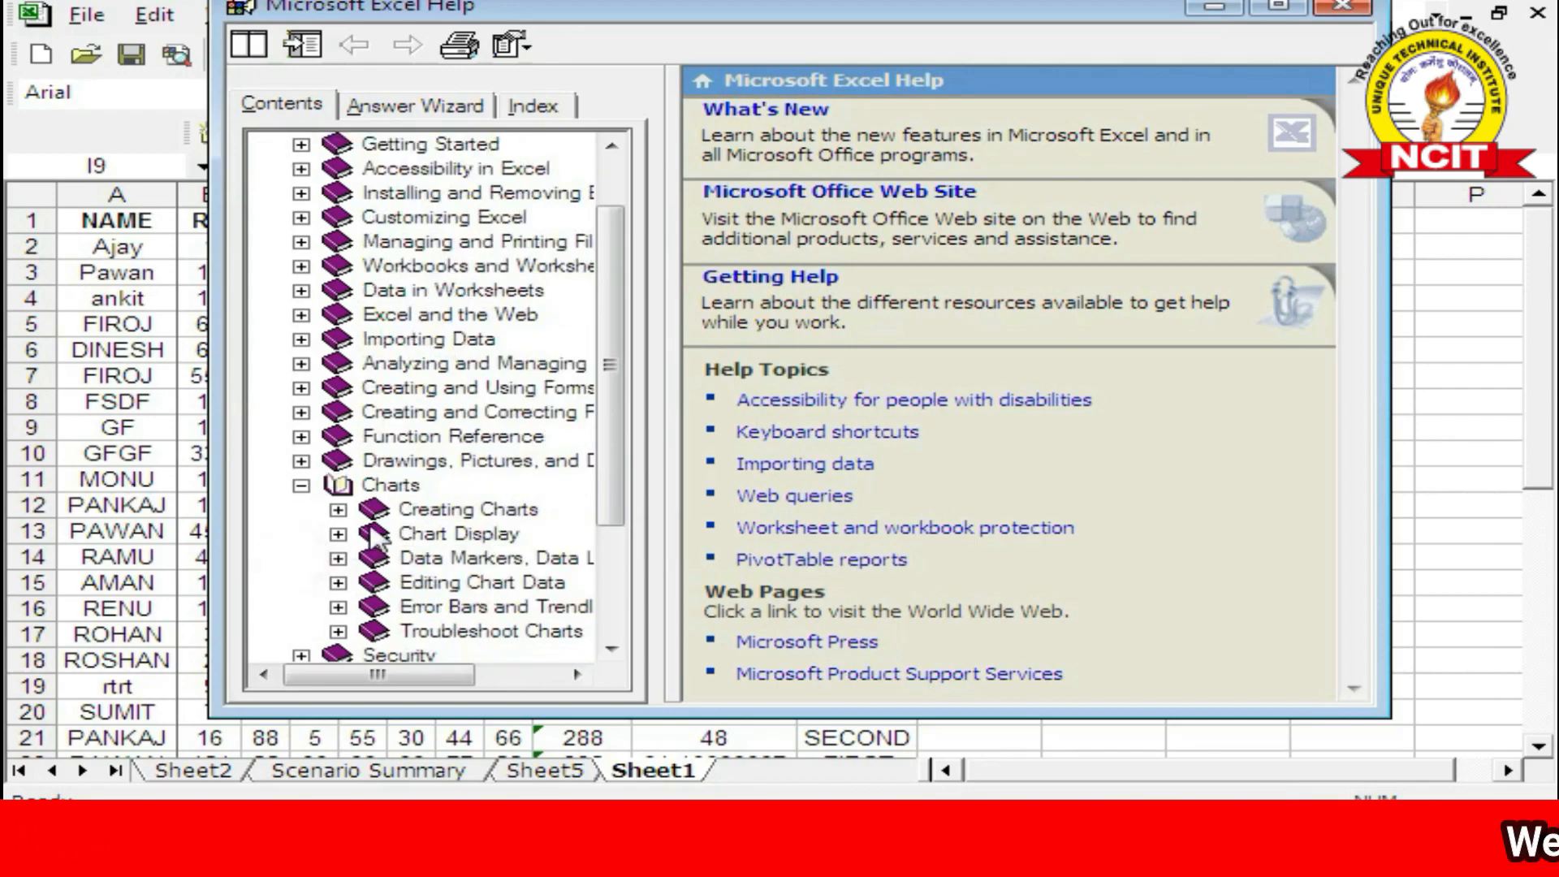
{"action": "left_click", "coordinate": [337, 510]}
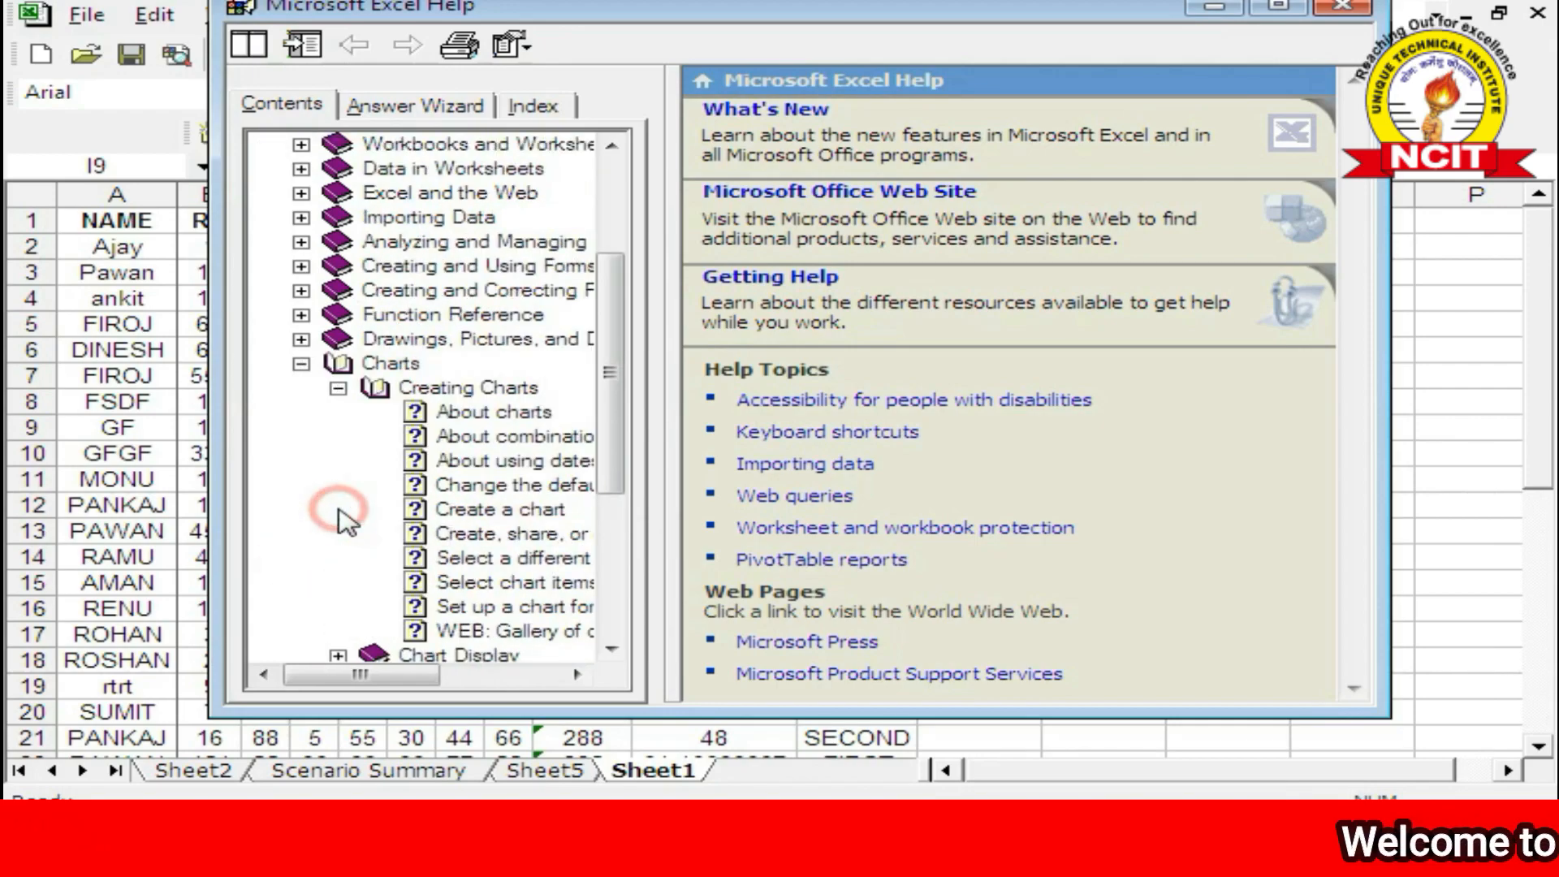
{"action": "left_click", "coordinate": [467, 412]}
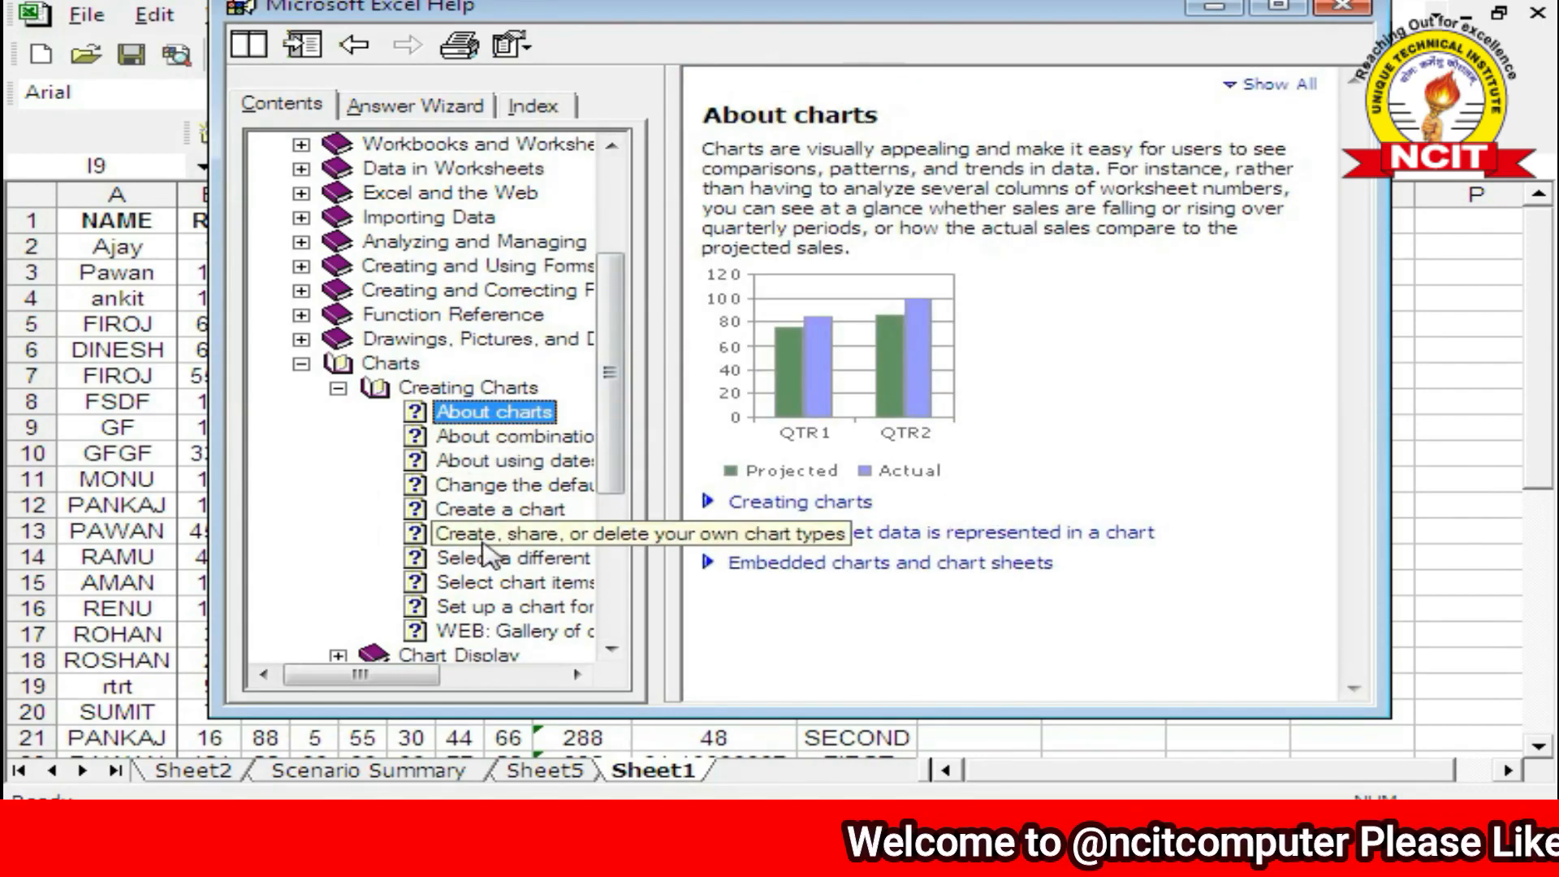
{"action": "left_click", "coordinate": [338, 388]}
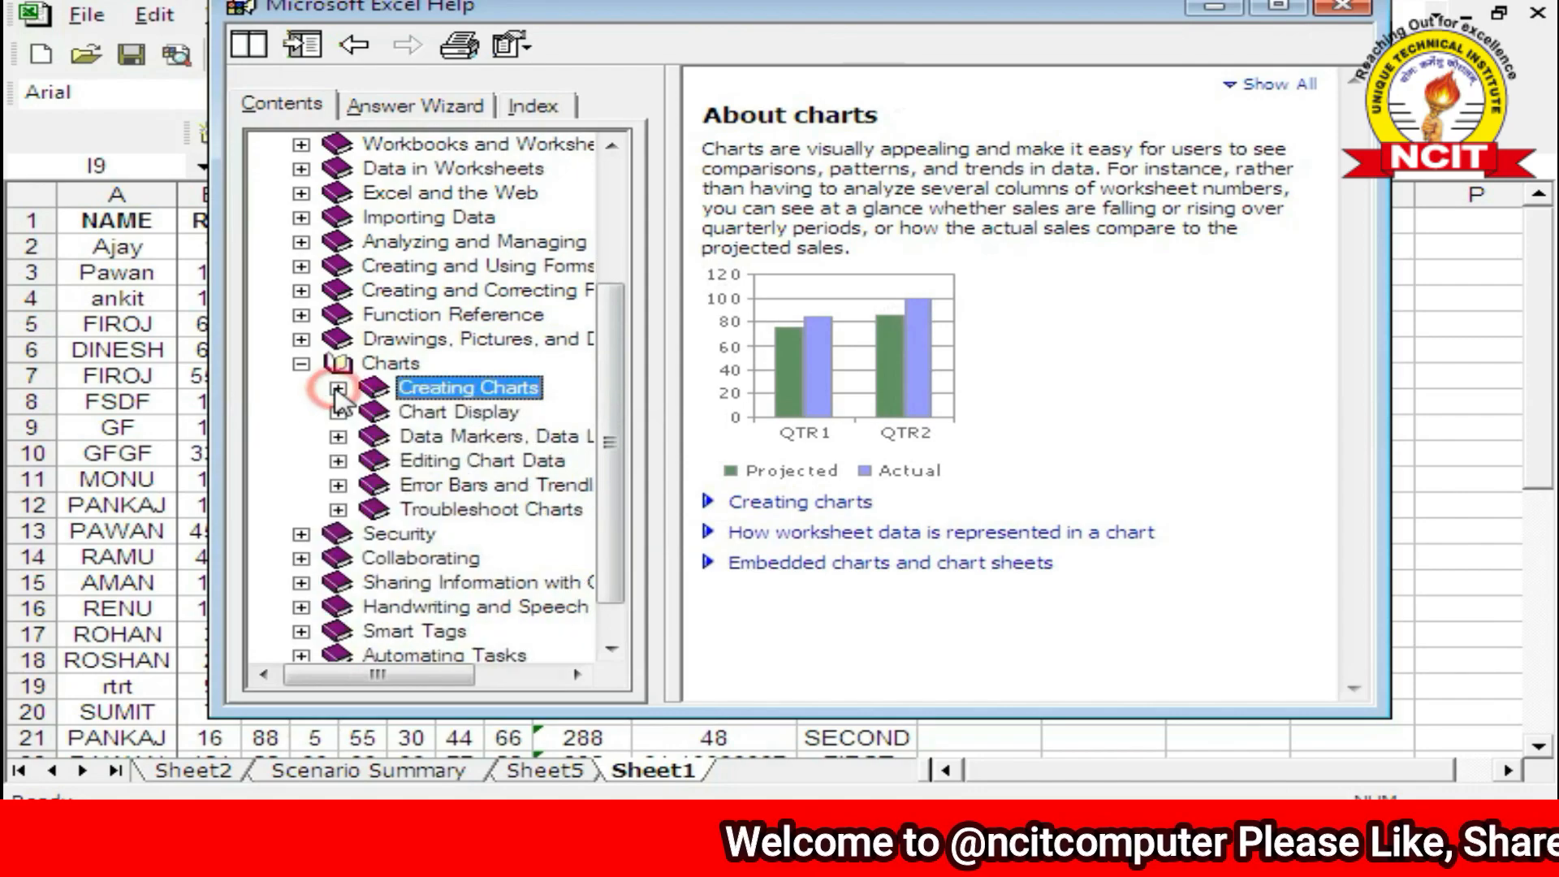
{"action": "left_click", "coordinate": [300, 365]}
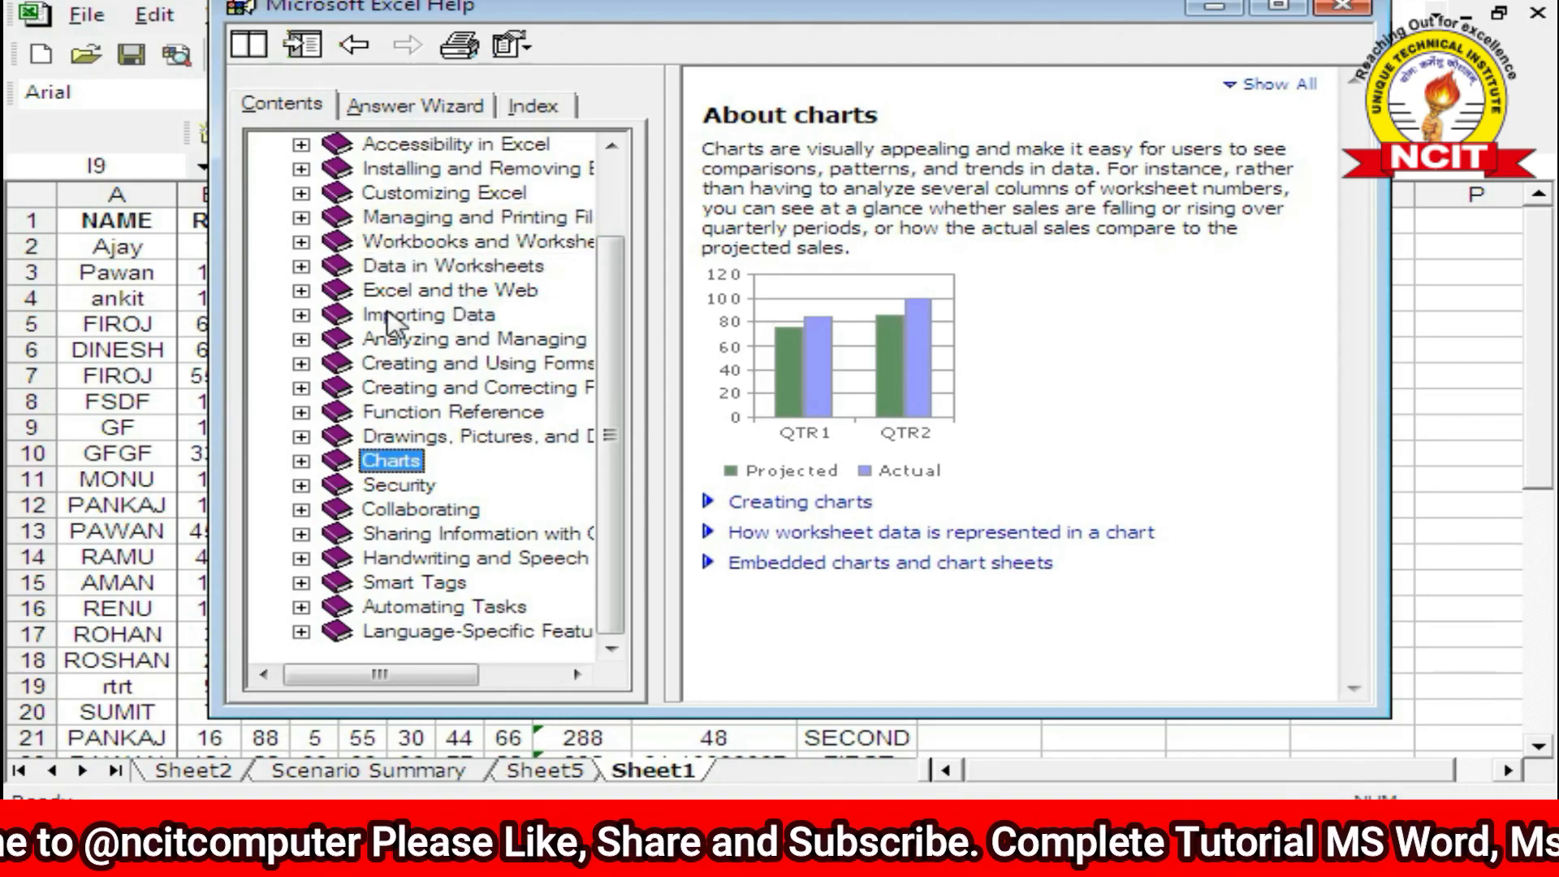
Step: Look over the Answer Wizard and Index search options of the help window
{"action": "left_click", "coordinate": [393, 111]}
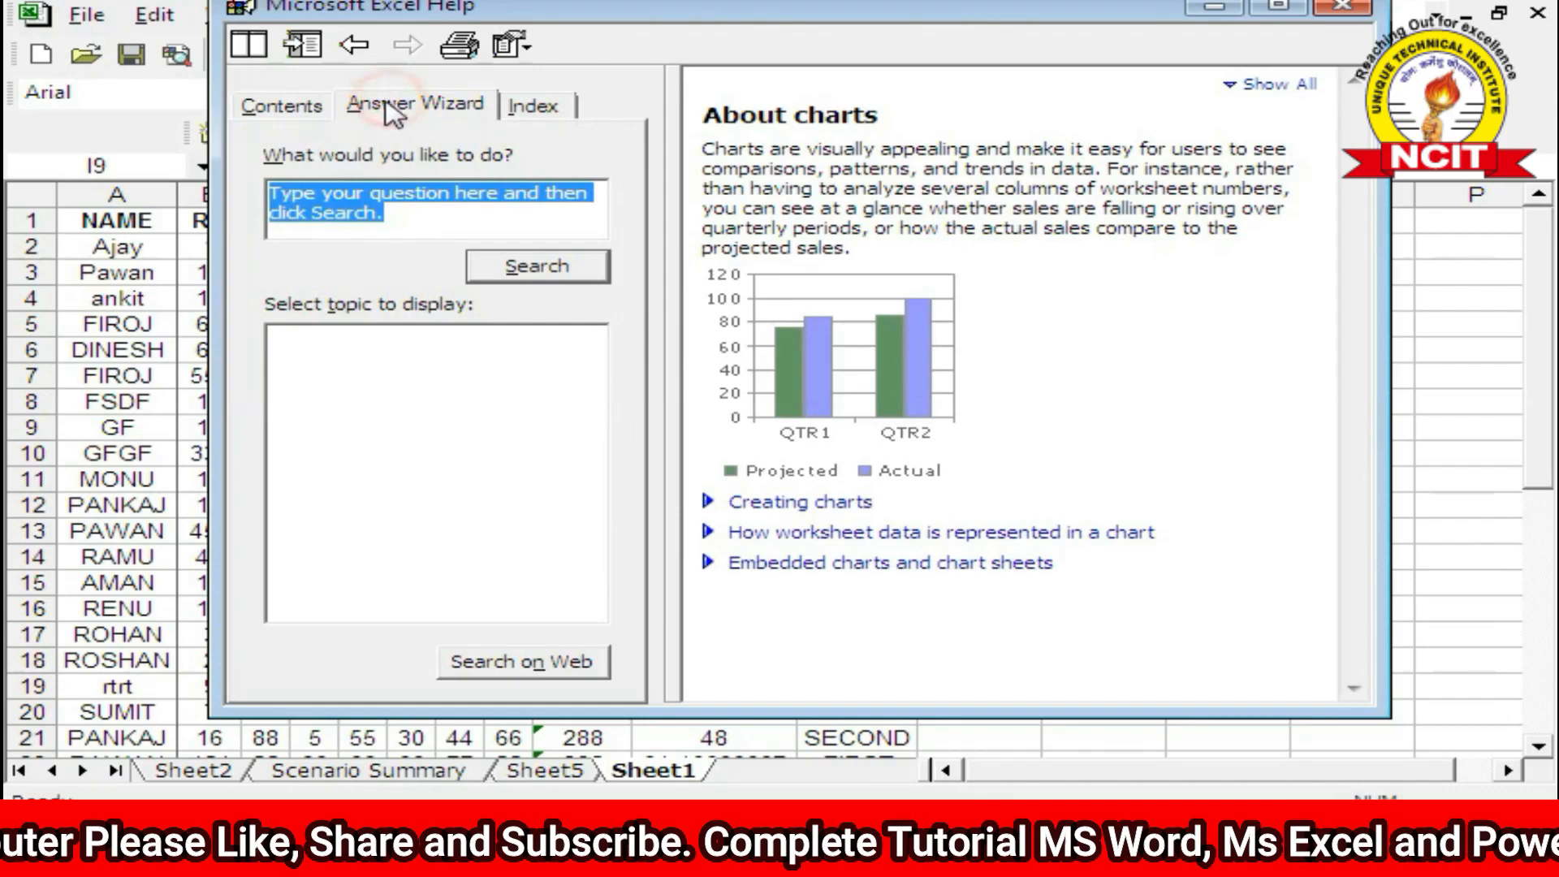
{"action": "left_click", "coordinate": [292, 108]}
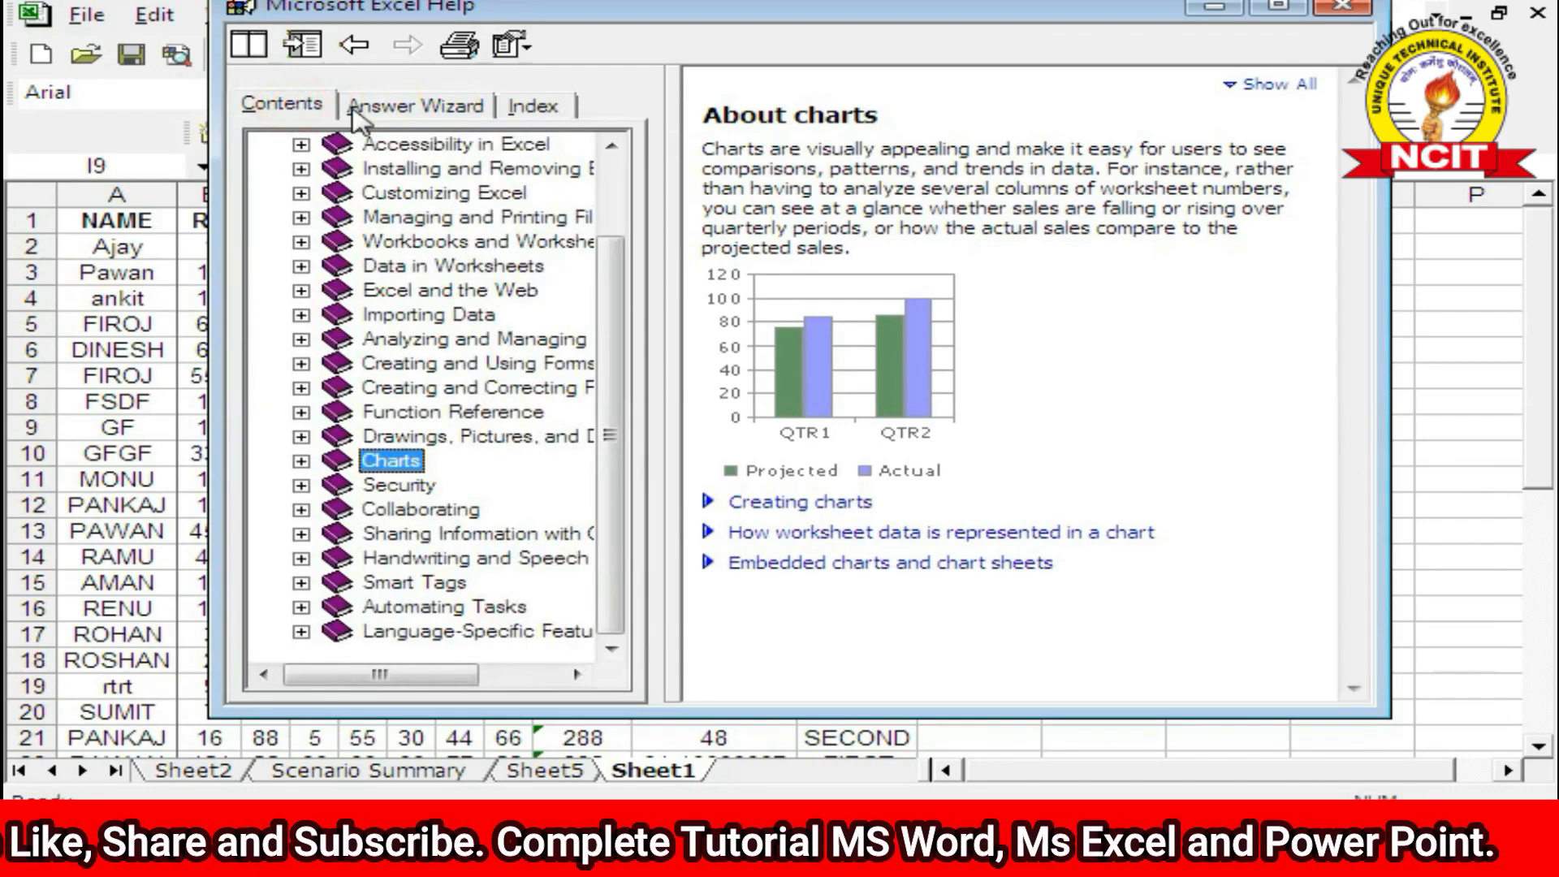
{"action": "left_click", "coordinate": [383, 110]}
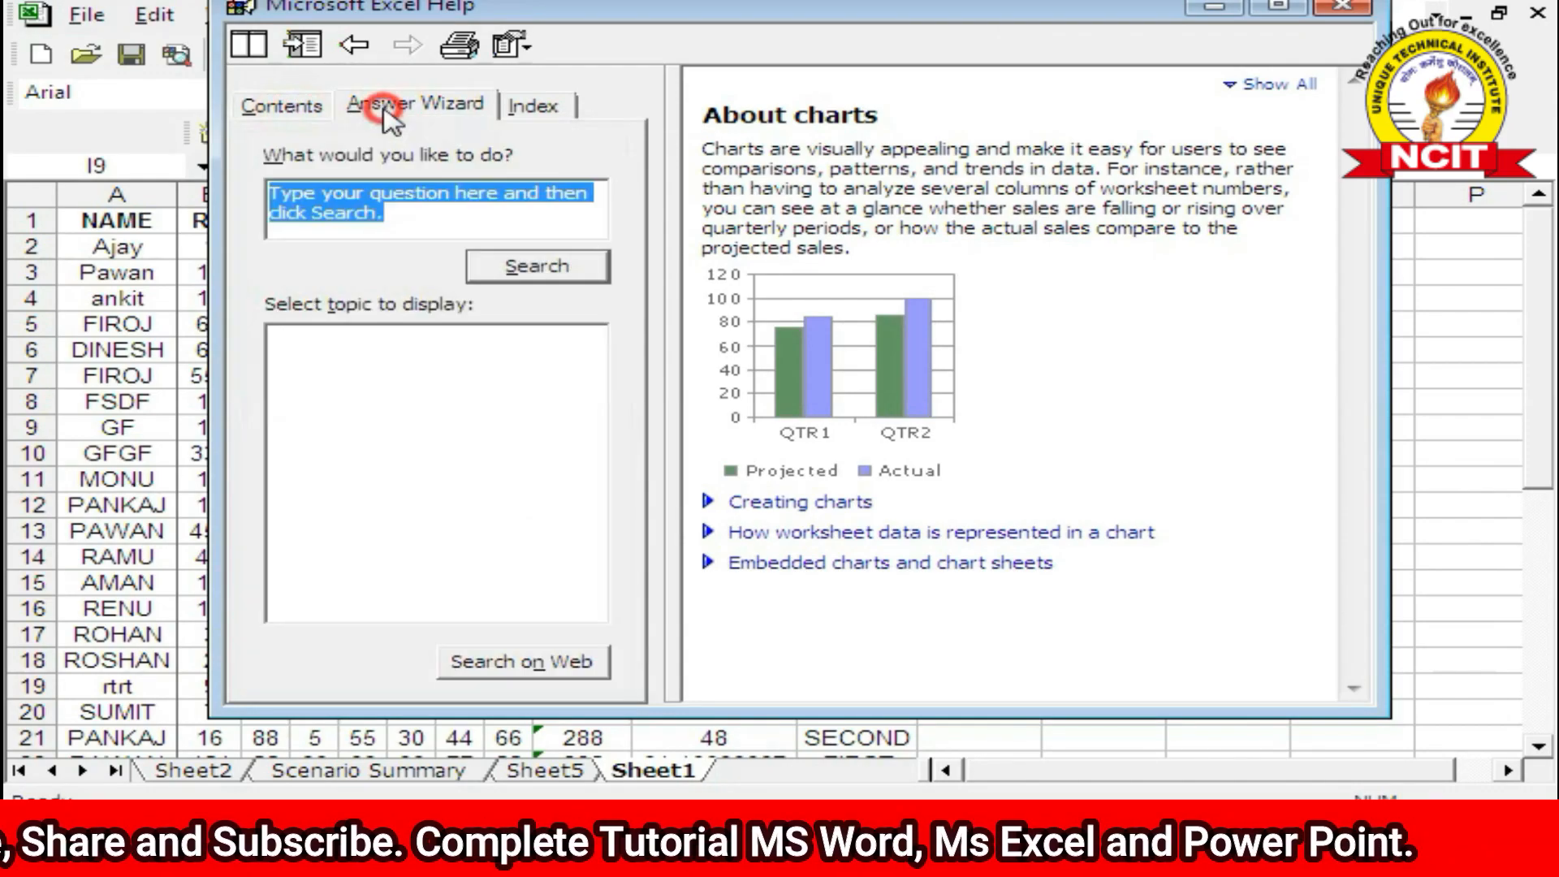
{"action": "left_click", "coordinate": [528, 108]}
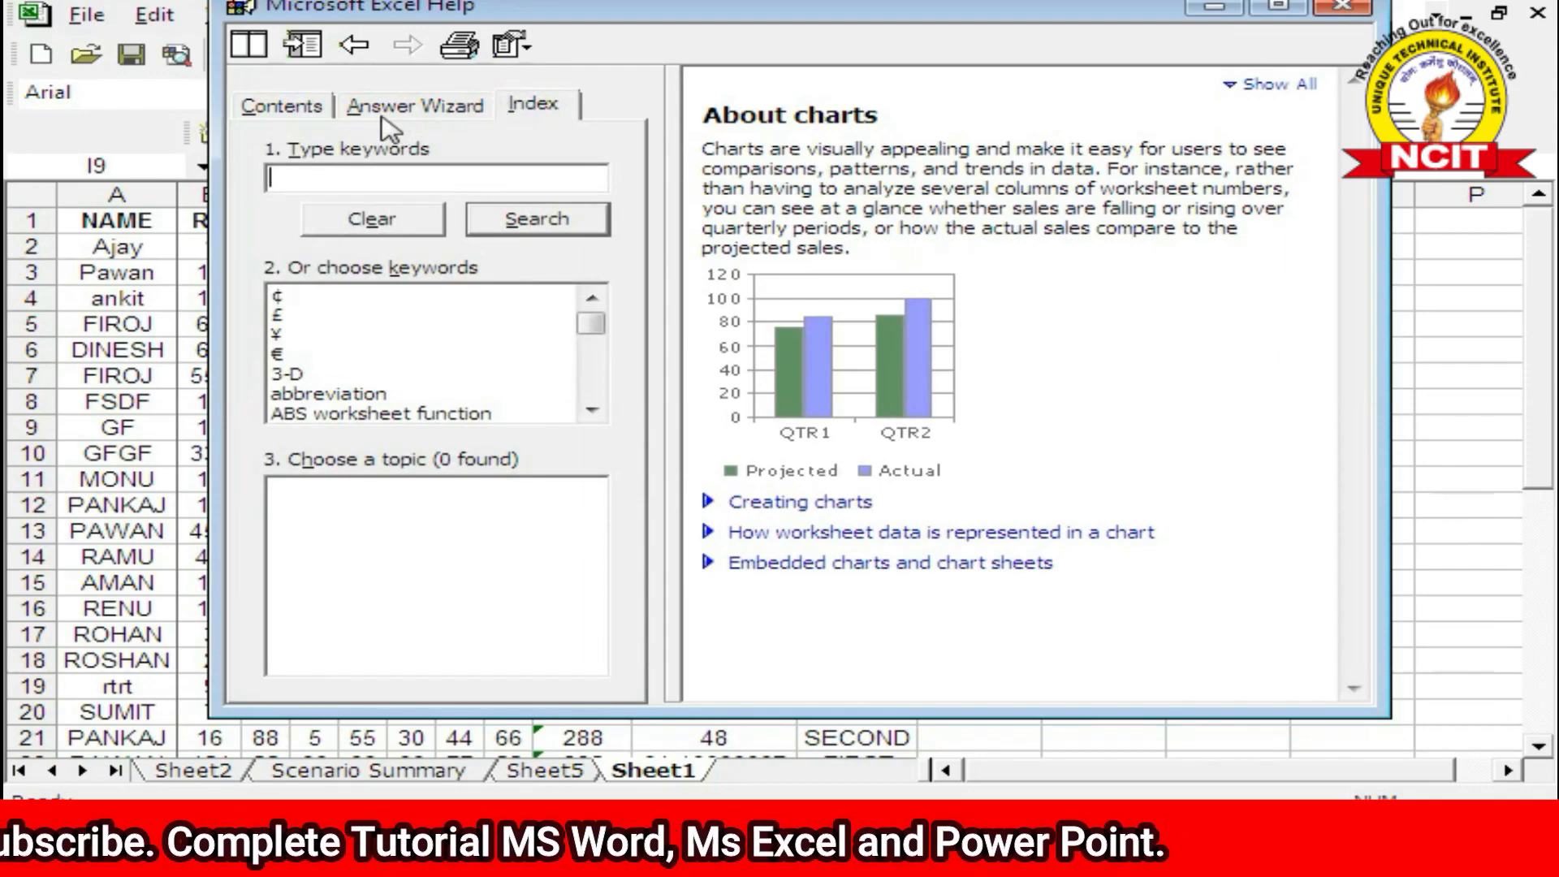
Step: Read the Find a tutorial topic under Getting Started in the help contents
{"action": "left_click", "coordinate": [286, 105]}
{"action": "left_click_drag", "start_coordinate": [620, 337], "coordinate": [609, 191]}
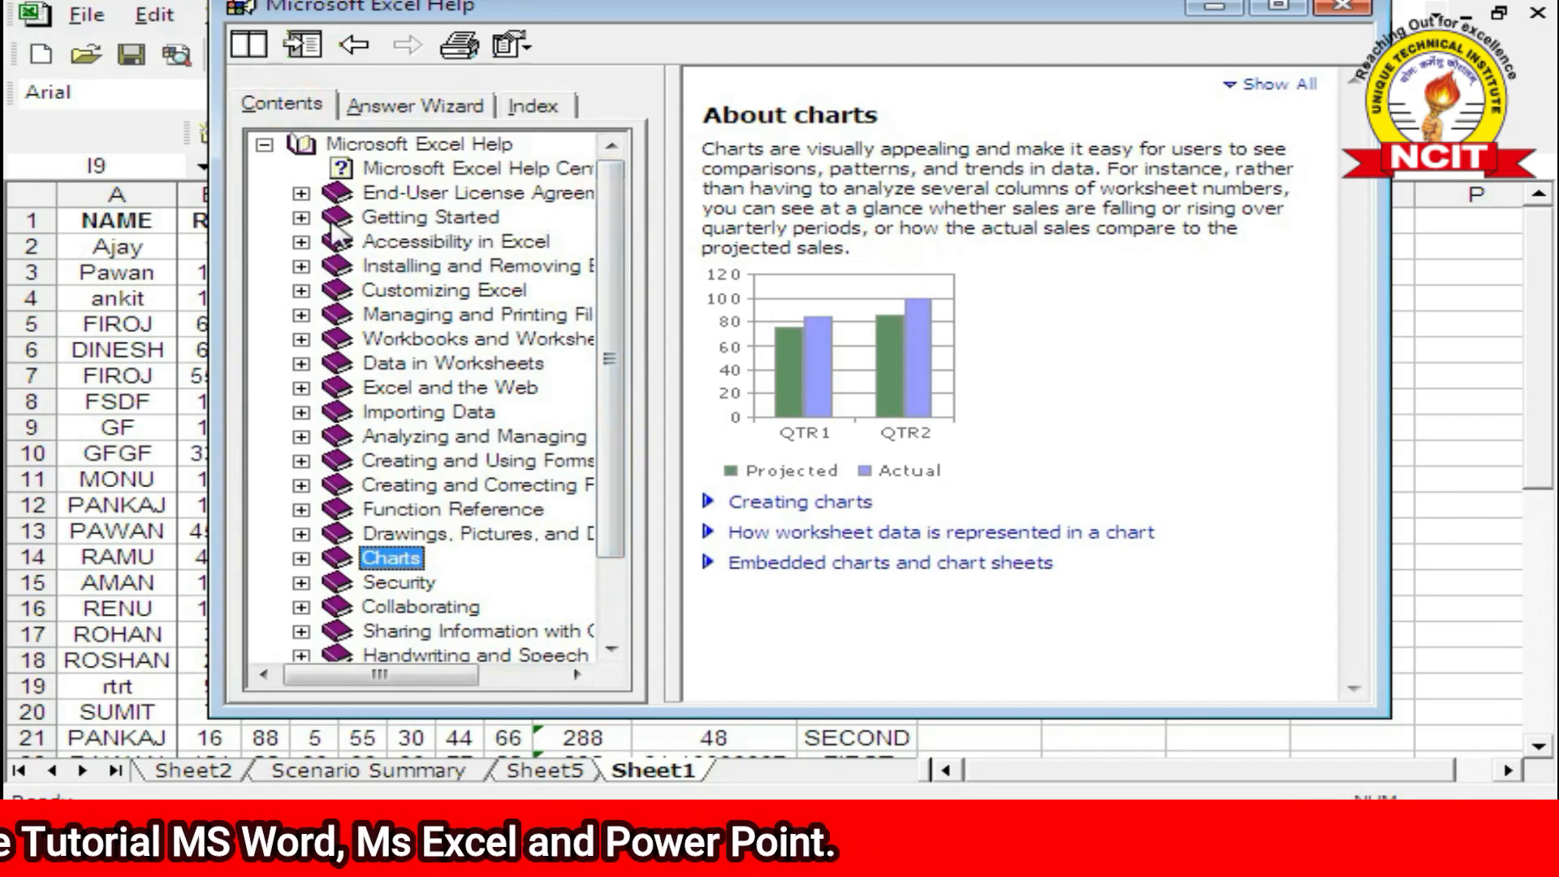
{"action": "left_click", "coordinate": [303, 218]}
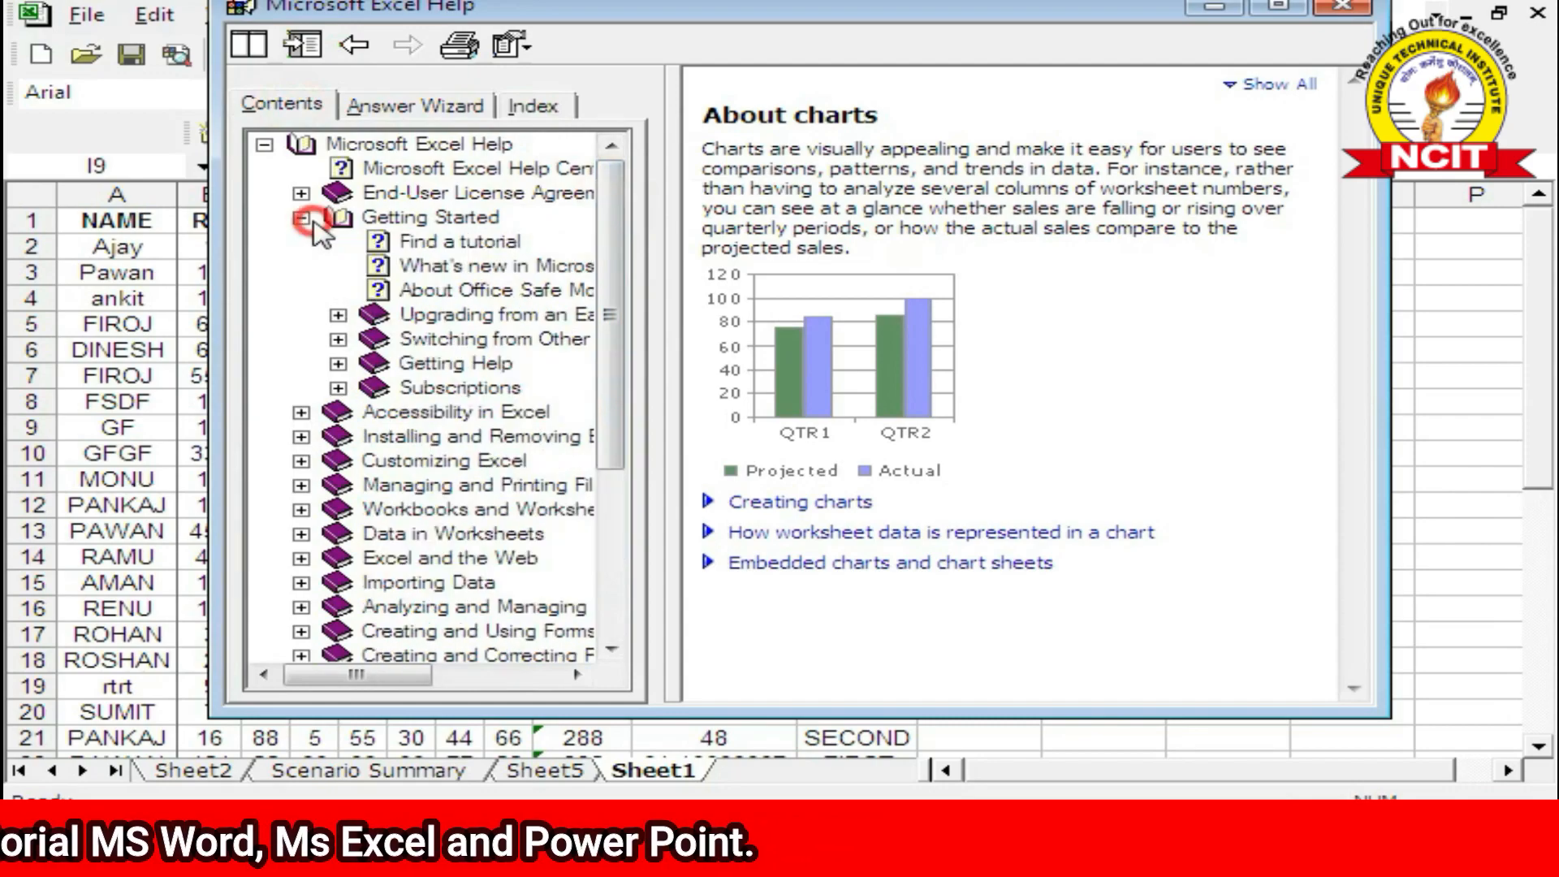
{"action": "left_click", "coordinate": [409, 244]}
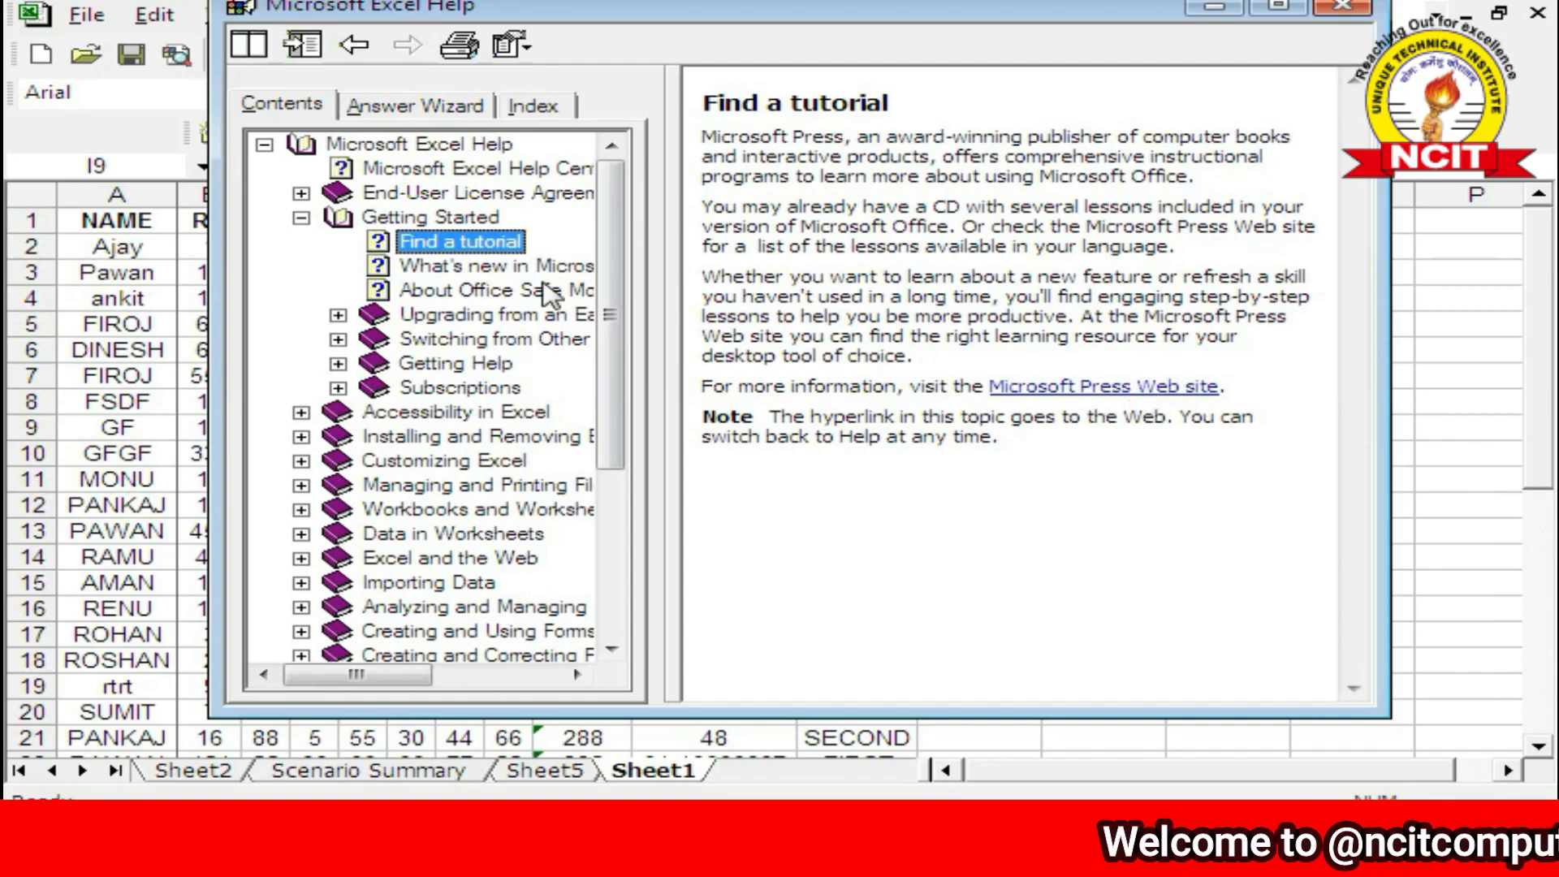
Step: Search the help's Answer Wizard for "sort"
{"action": "left_click", "coordinate": [418, 110]}
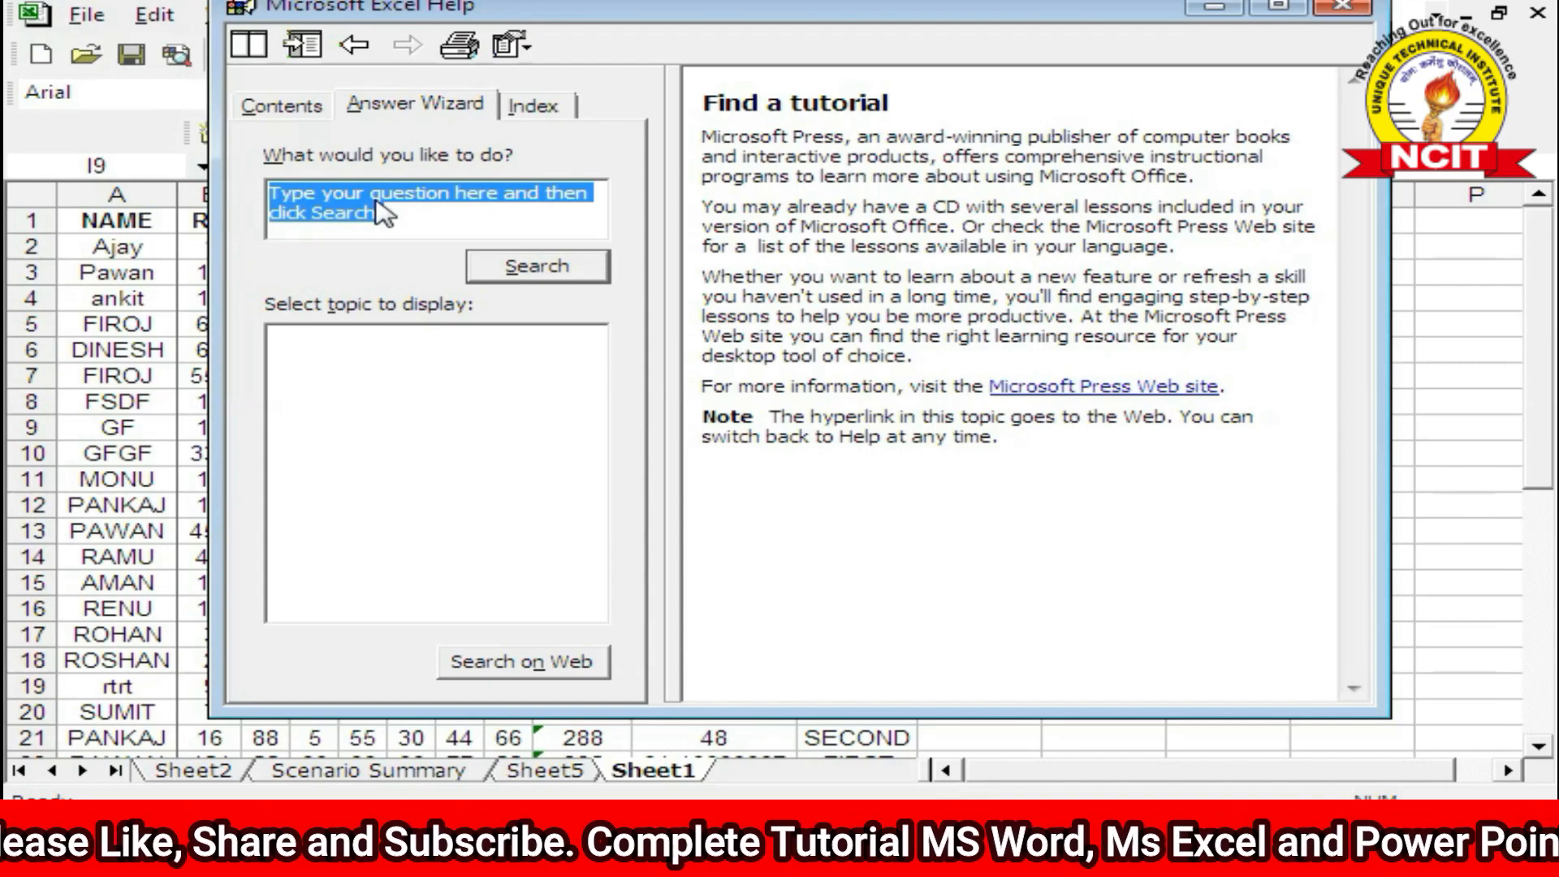
{"action": "left_click_drag", "start_coordinate": [399, 212], "coordinate": [274, 192]}
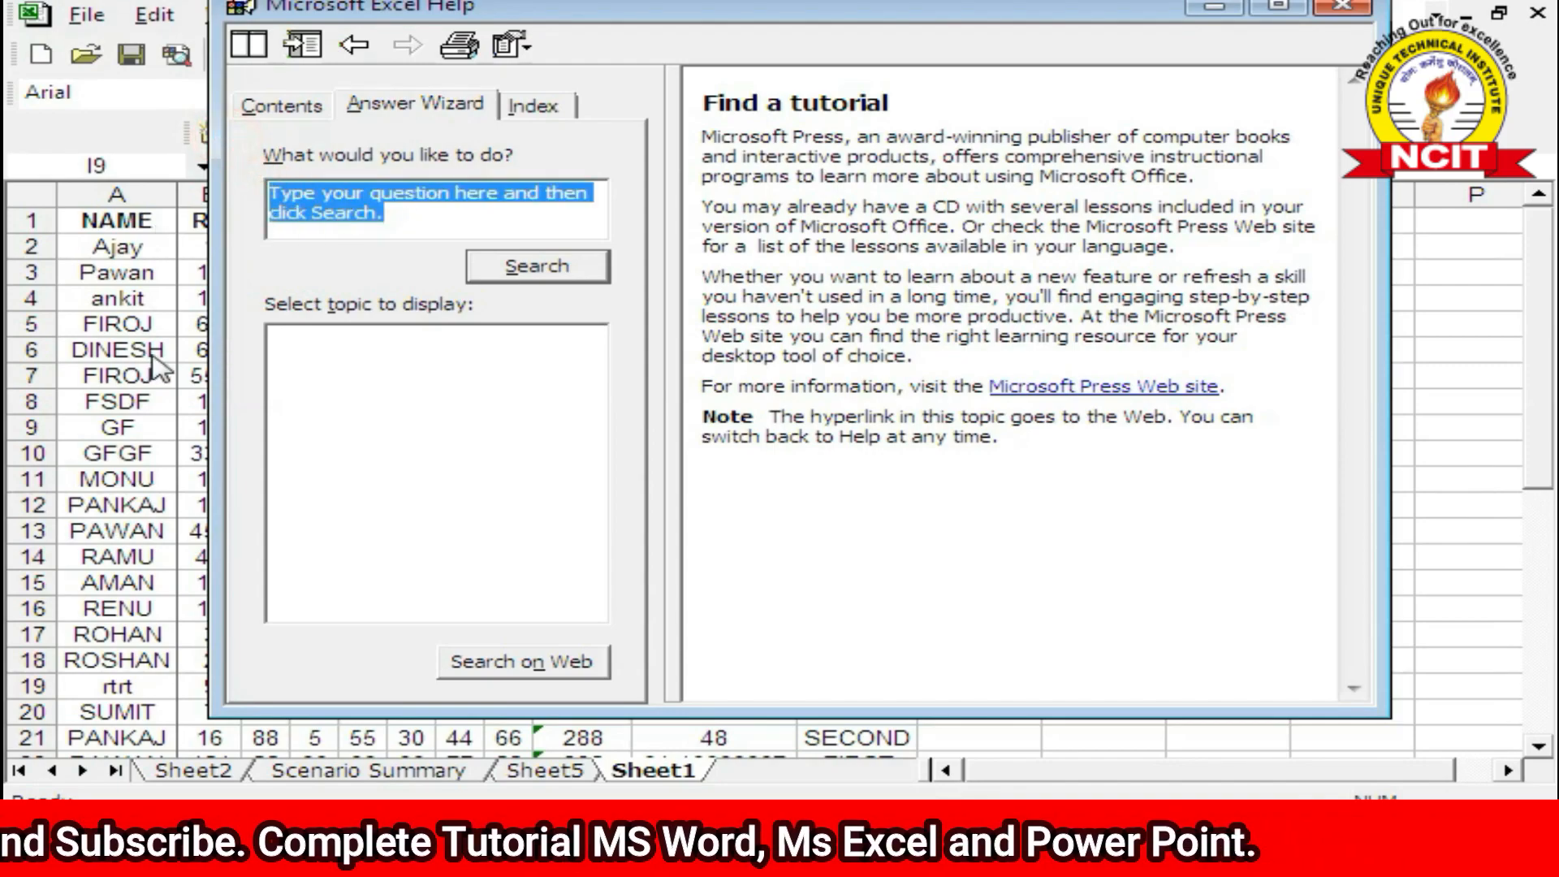
{"action": "type", "text": "sort"}
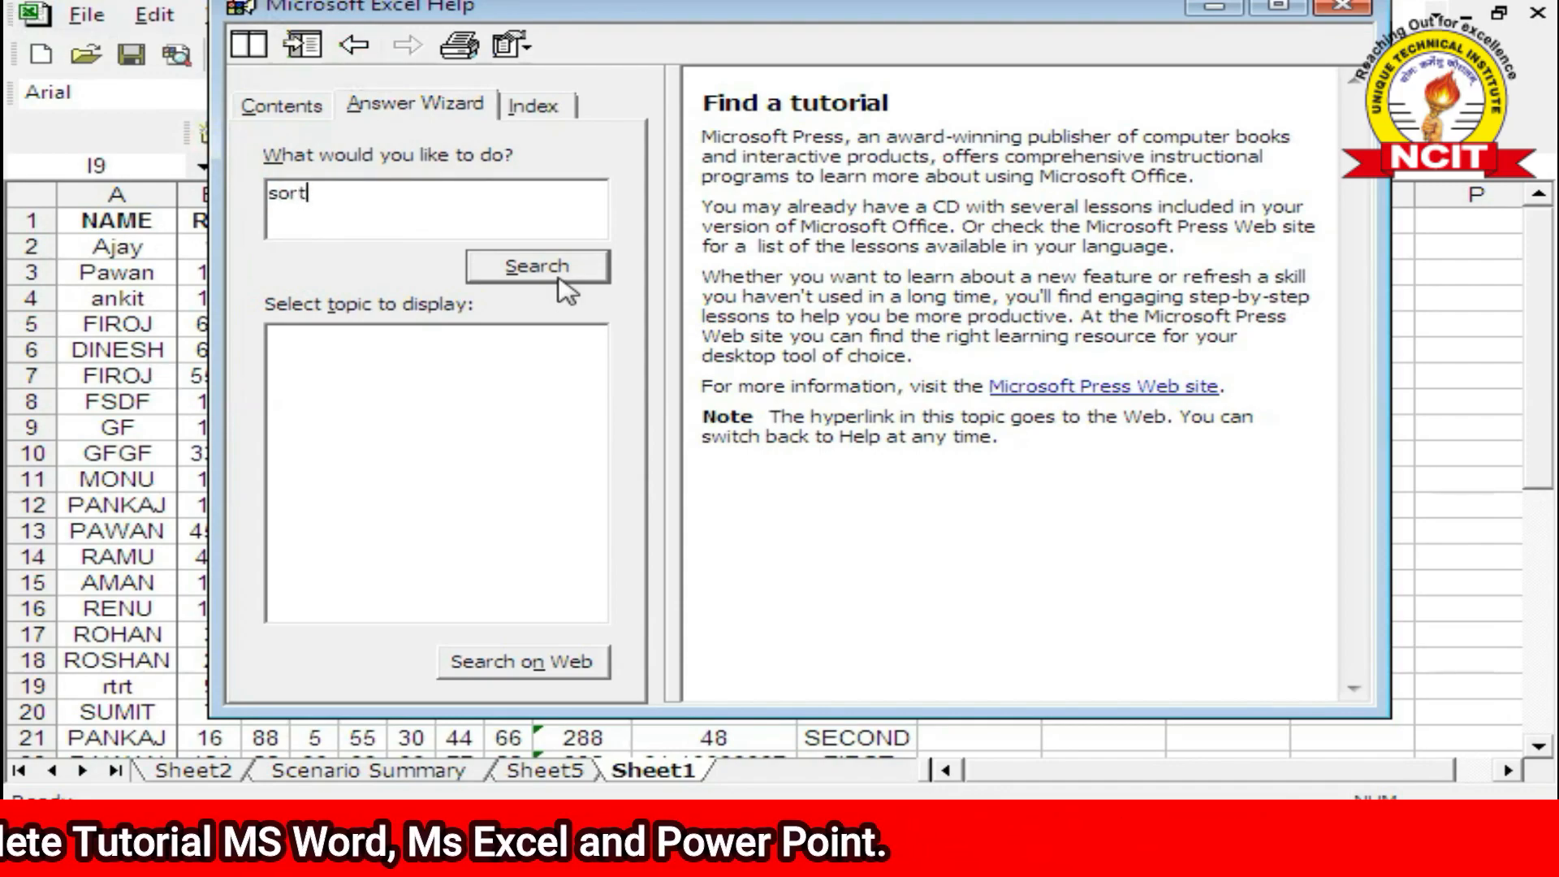
{"action": "left_click", "coordinate": [558, 277]}
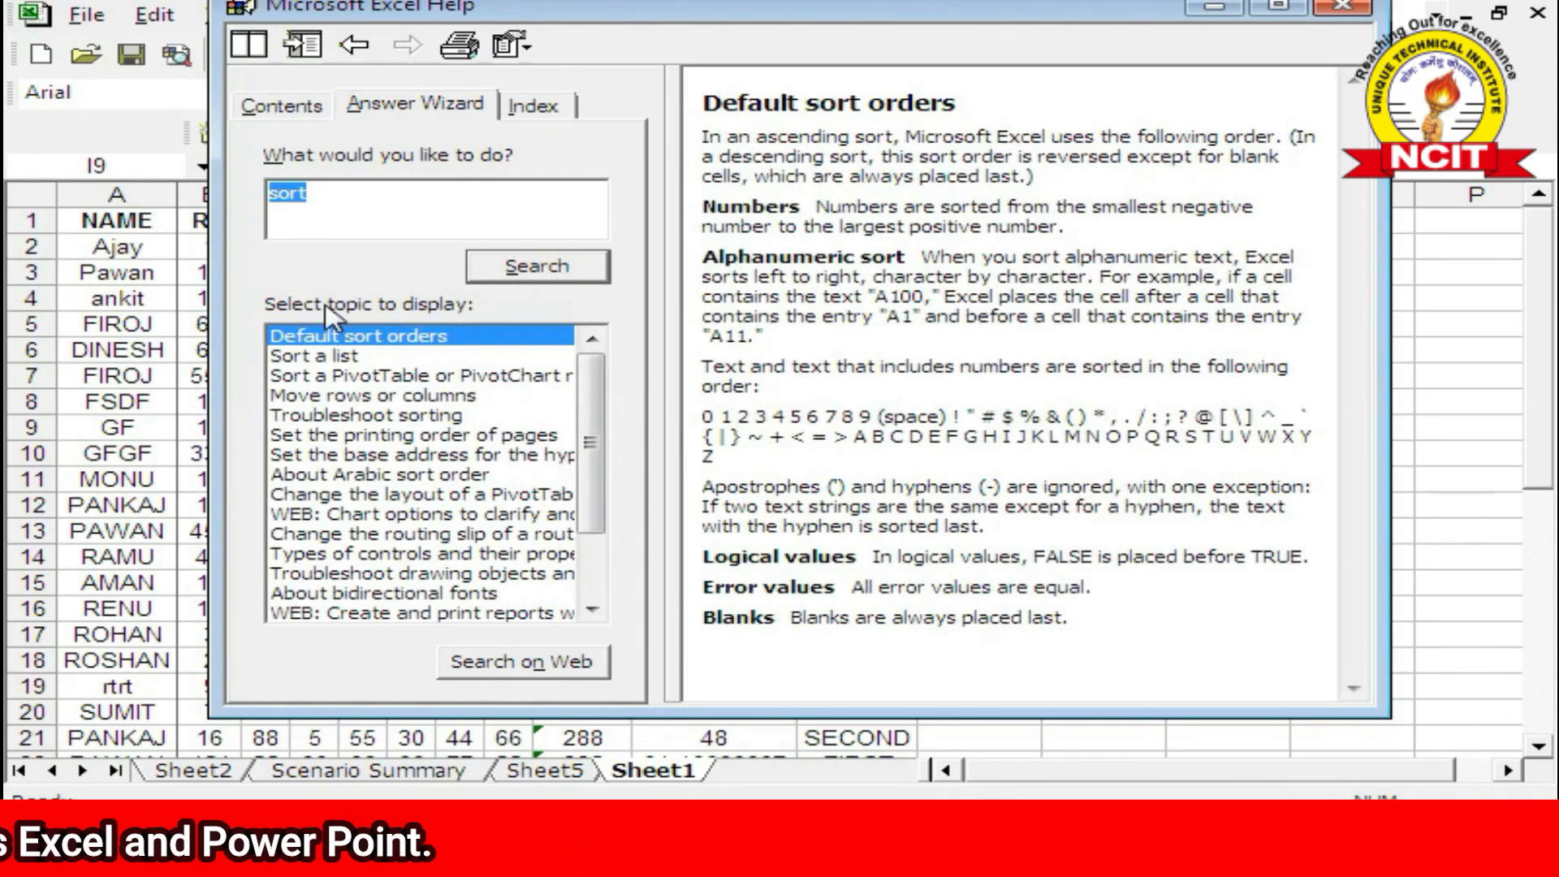
Step: Read the Sort by 4 columns instructions in the Sort a list topic, highlighting "click Sort", and close the help window
{"action": "left_click", "coordinate": [321, 355]}
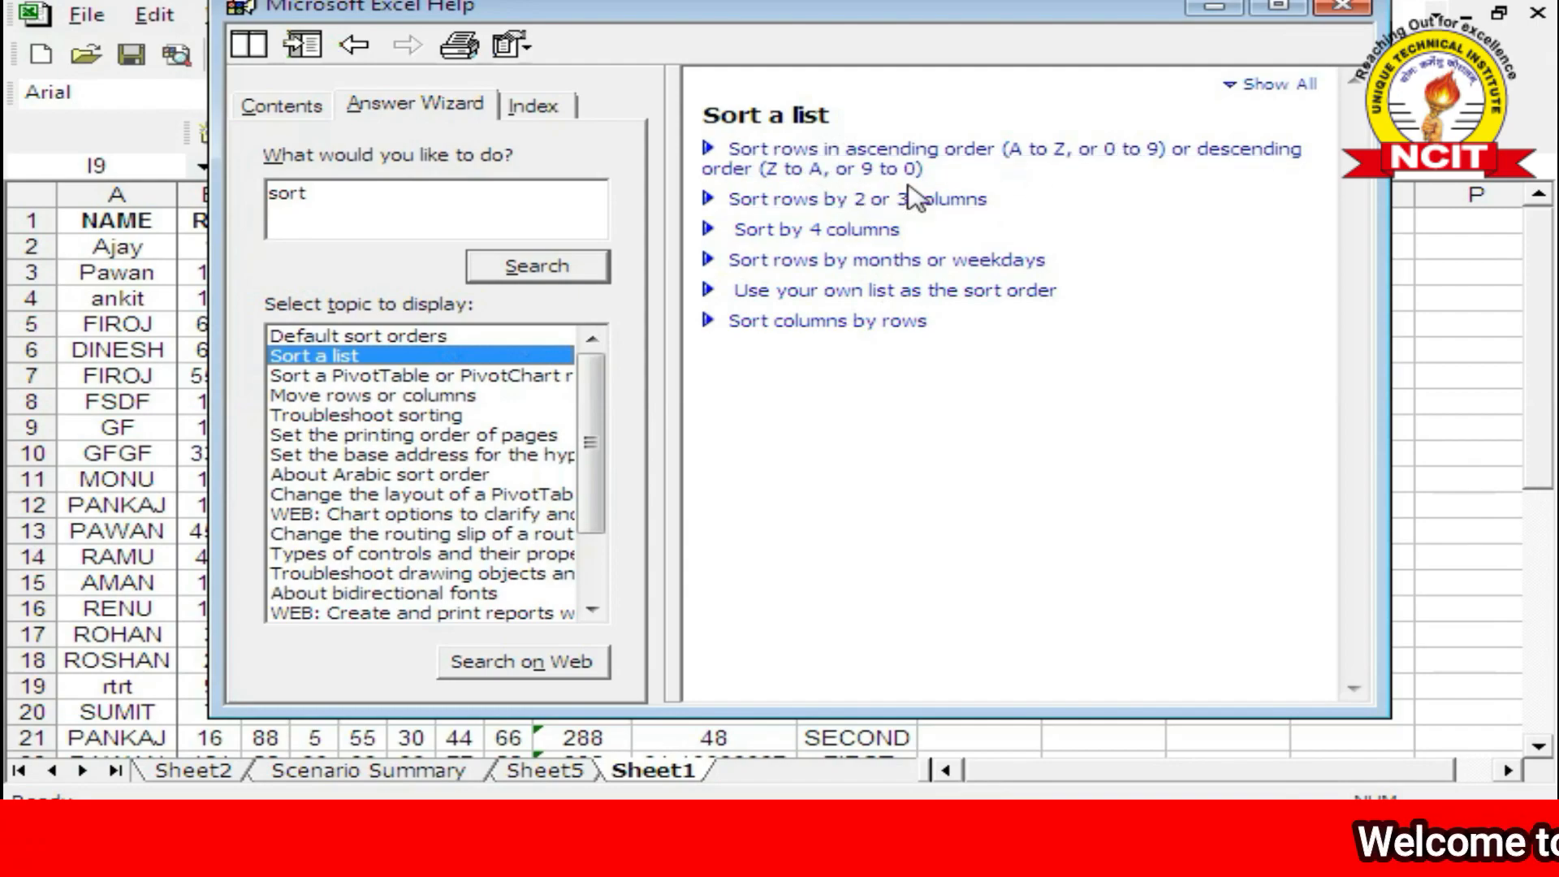
{"action": "left_click", "coordinate": [820, 236]}
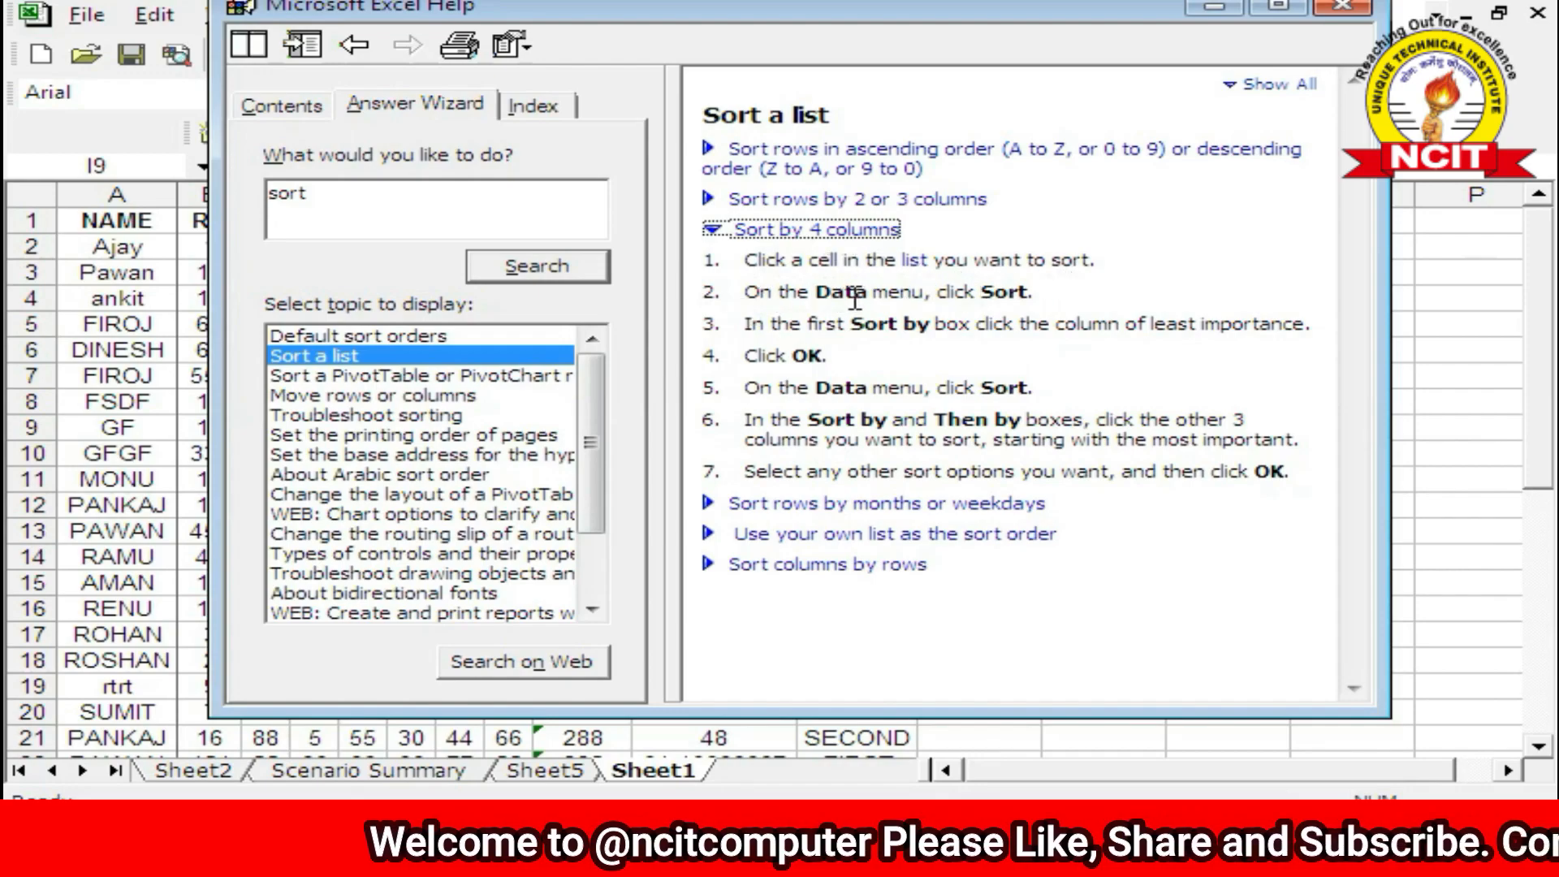
{"action": "left_click_drag", "start_coordinate": [817, 294], "coordinate": [1019, 296]}
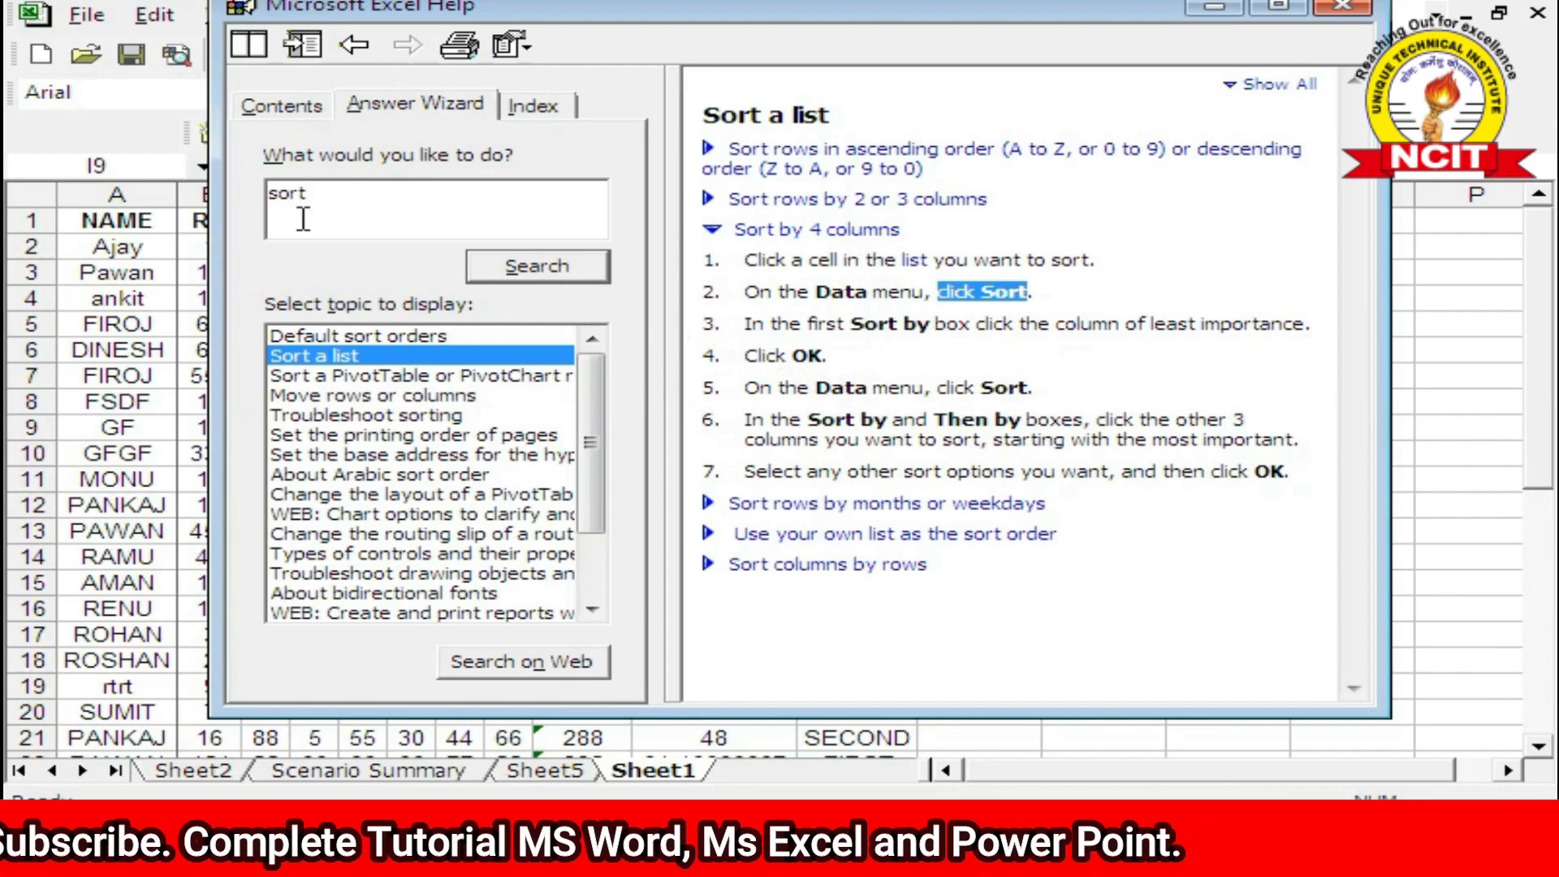
{"action": "double_click", "coordinate": [288, 199]}
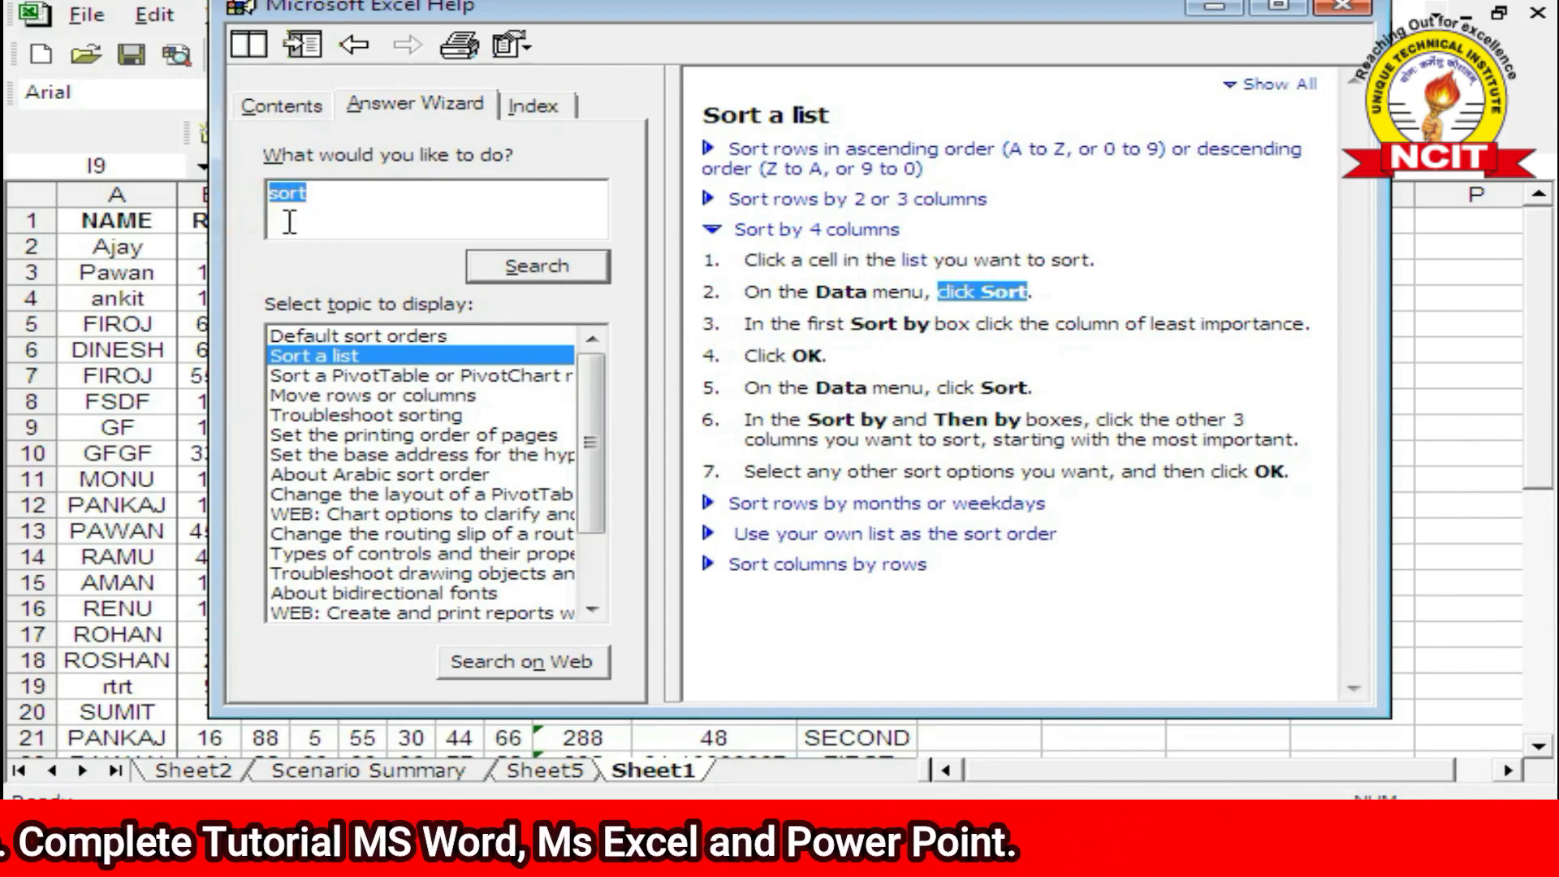
{"action": "left_click", "coordinate": [1322, 8]}
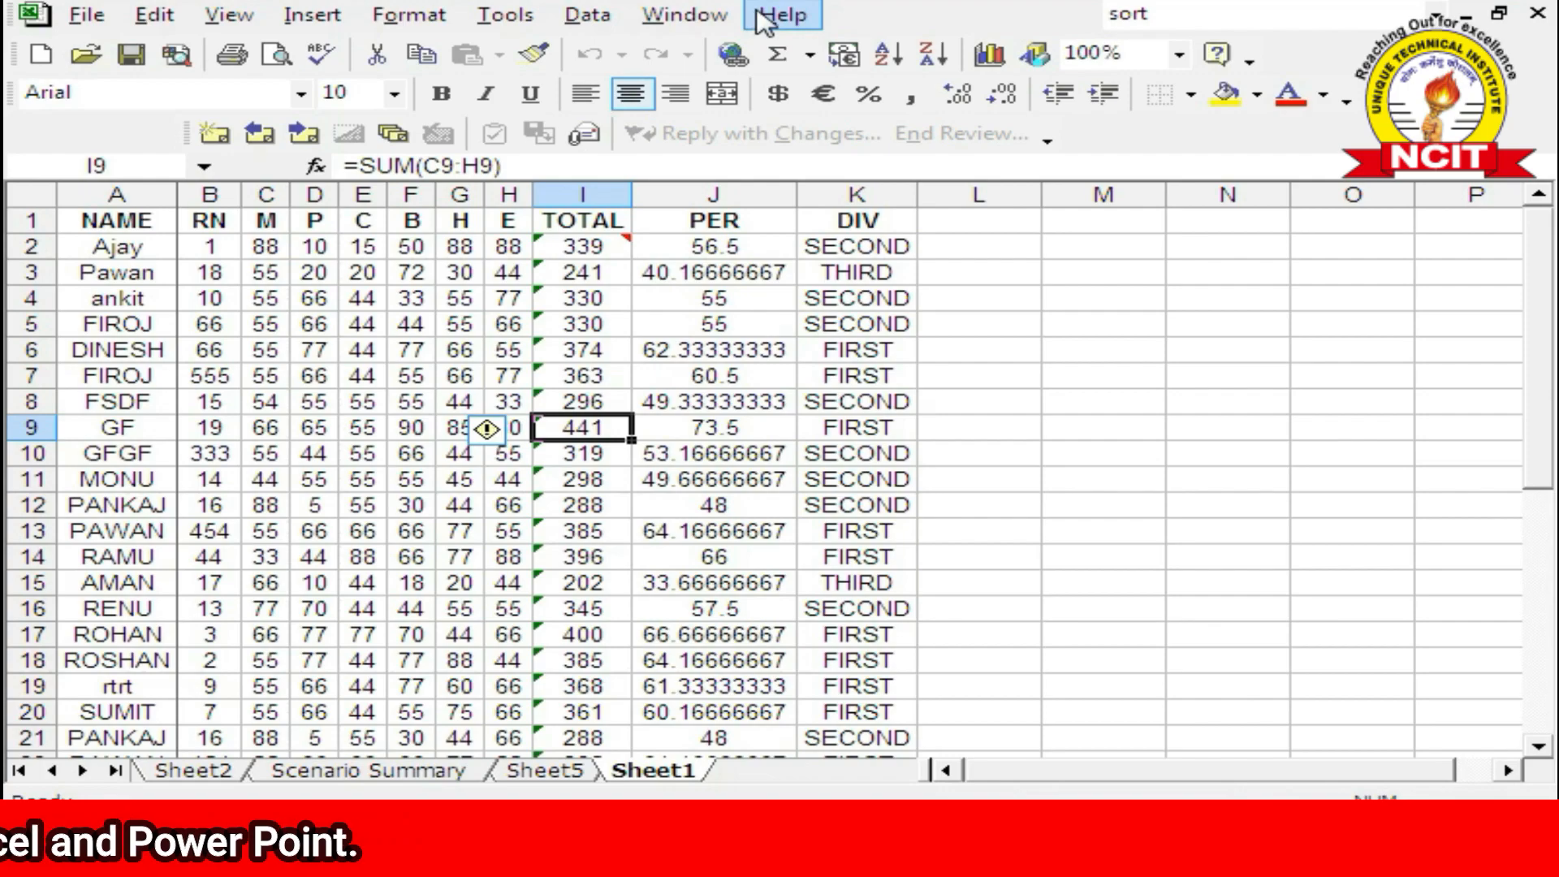
{"action": "left_click", "coordinate": [733, 347]}
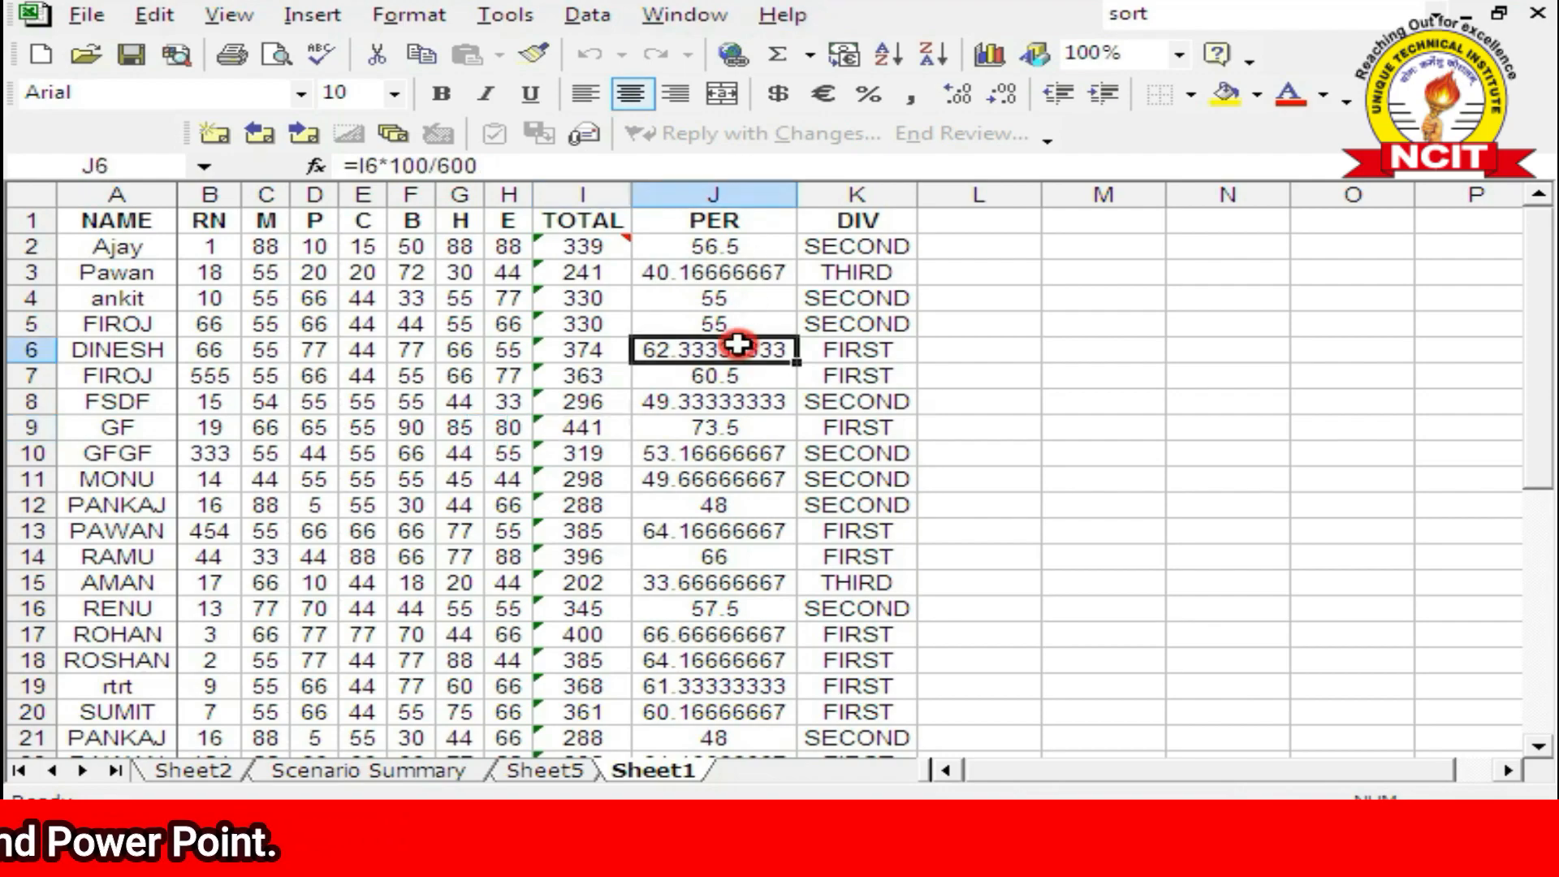
{"action": "left_click", "coordinate": [81, 16]}
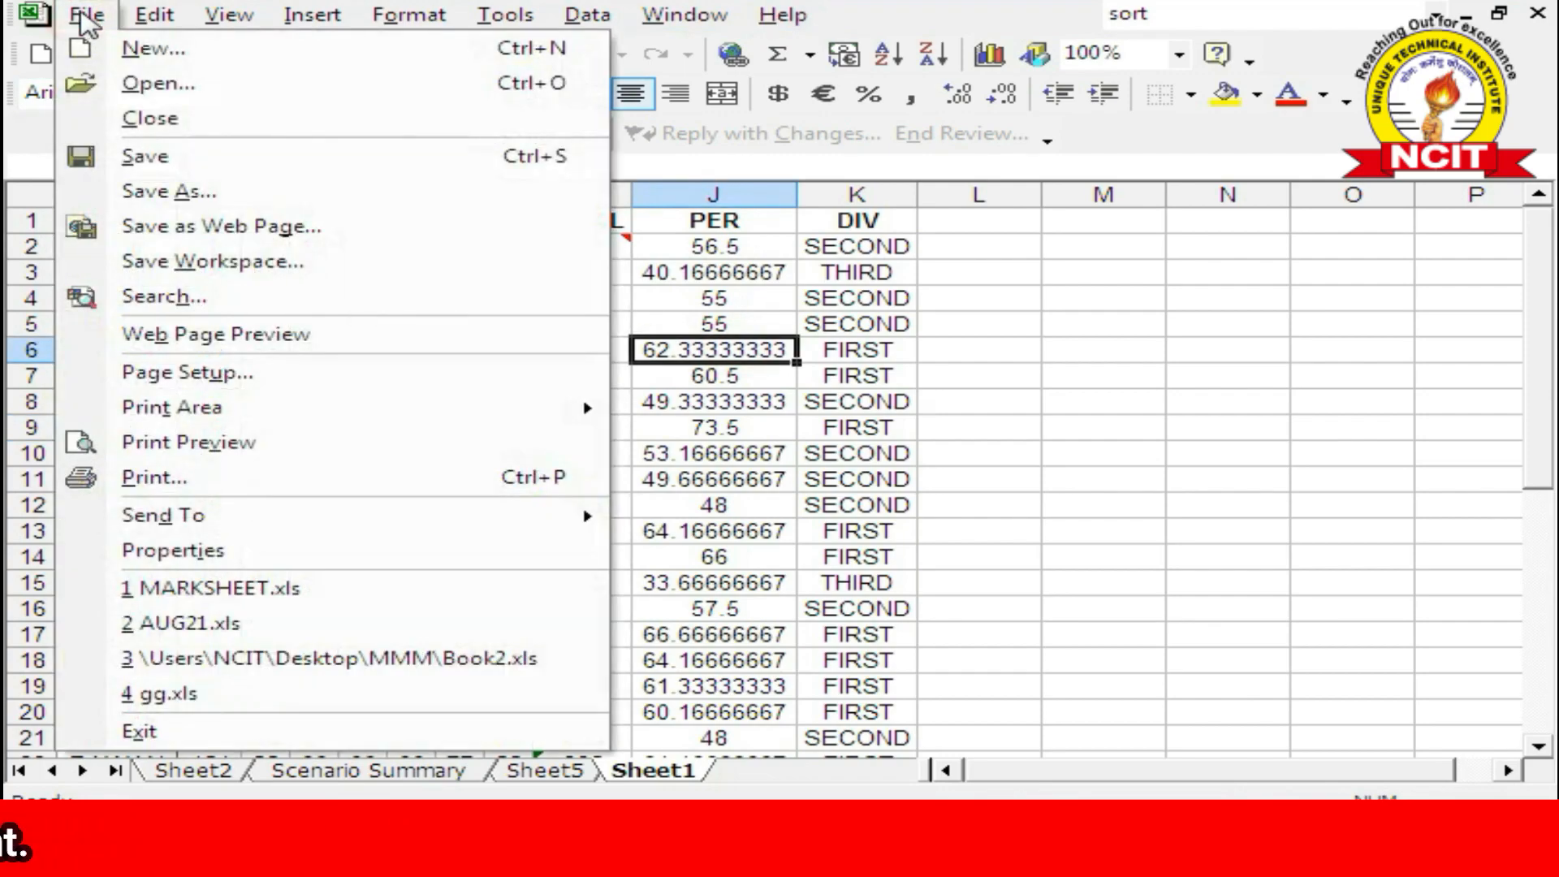
{"action": "mouse_move", "coordinate": [146, 16]}
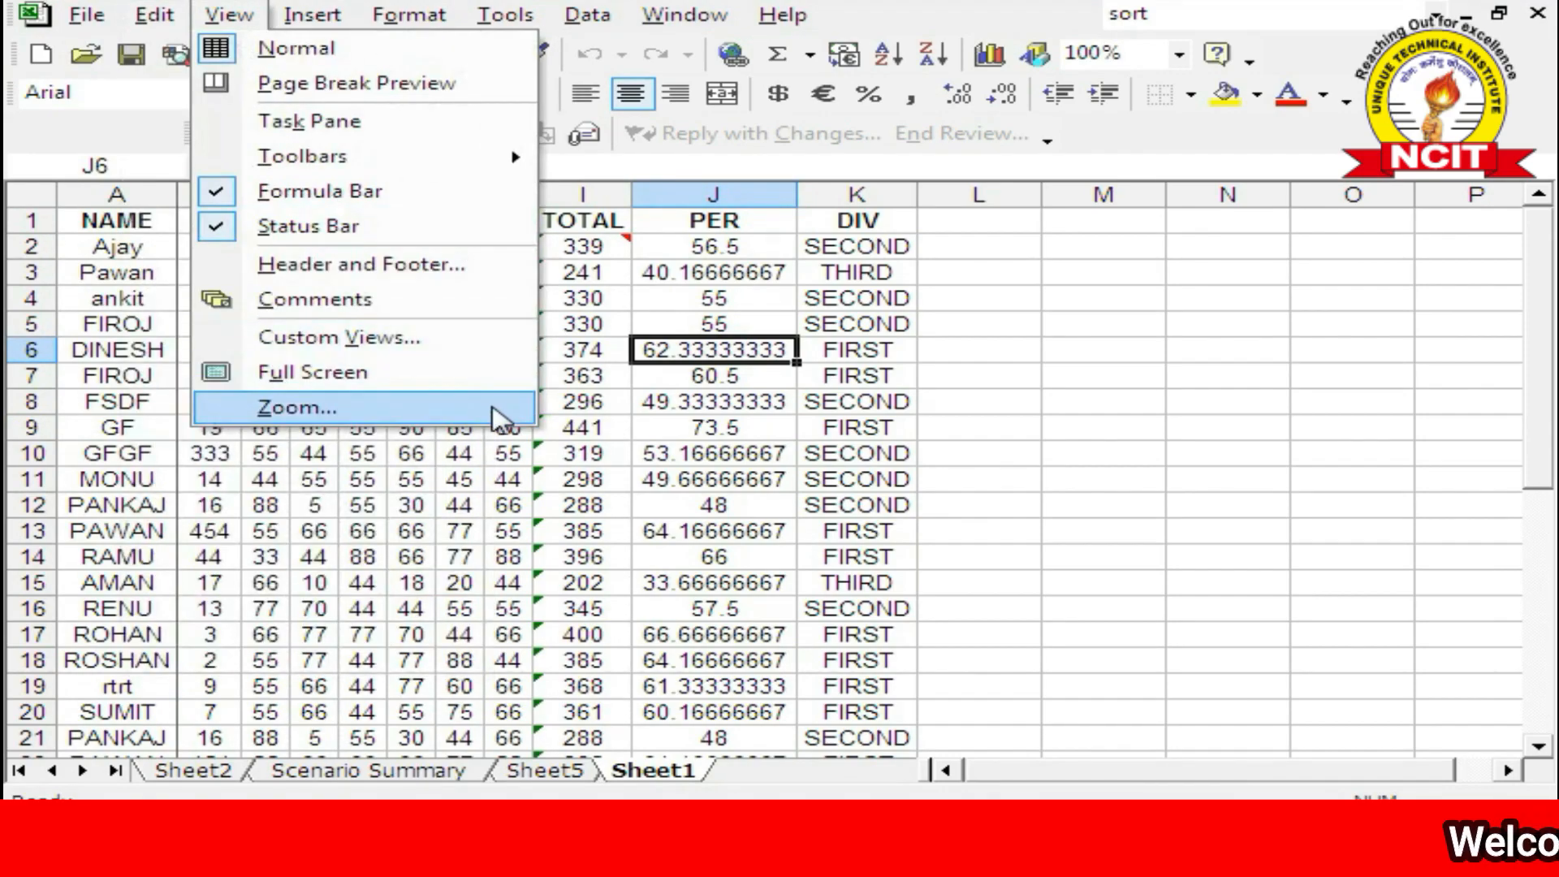
{"action": "left_click", "coordinate": [636, 401]}
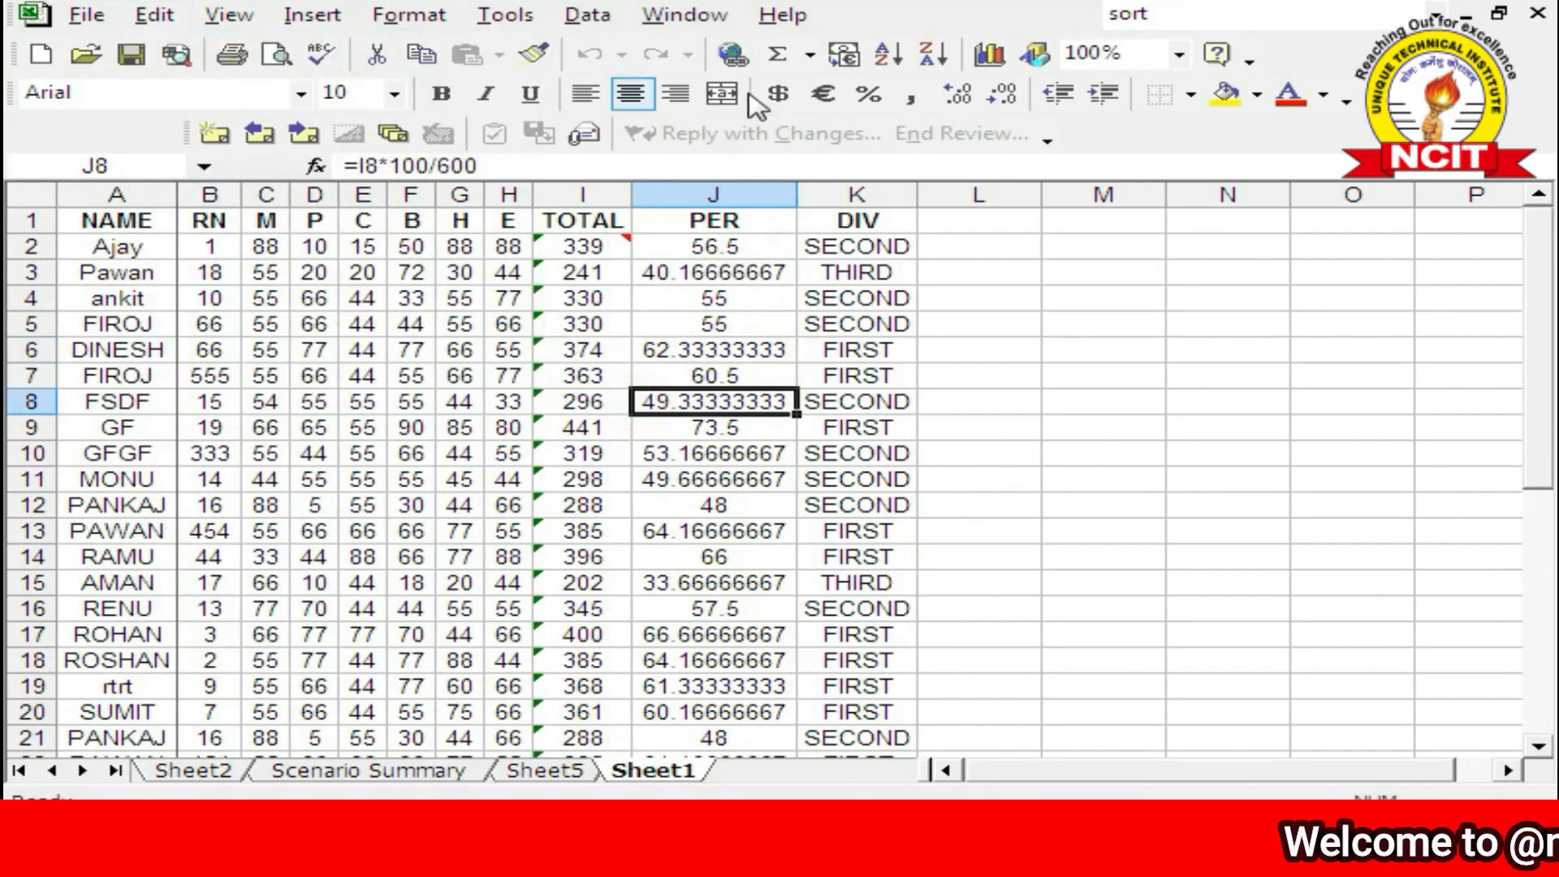
Step: Open the Keyboard shortcuts topic in Microsoft Excel Help and move the help window aside
{"action": "left_click", "coordinate": [781, 16]}
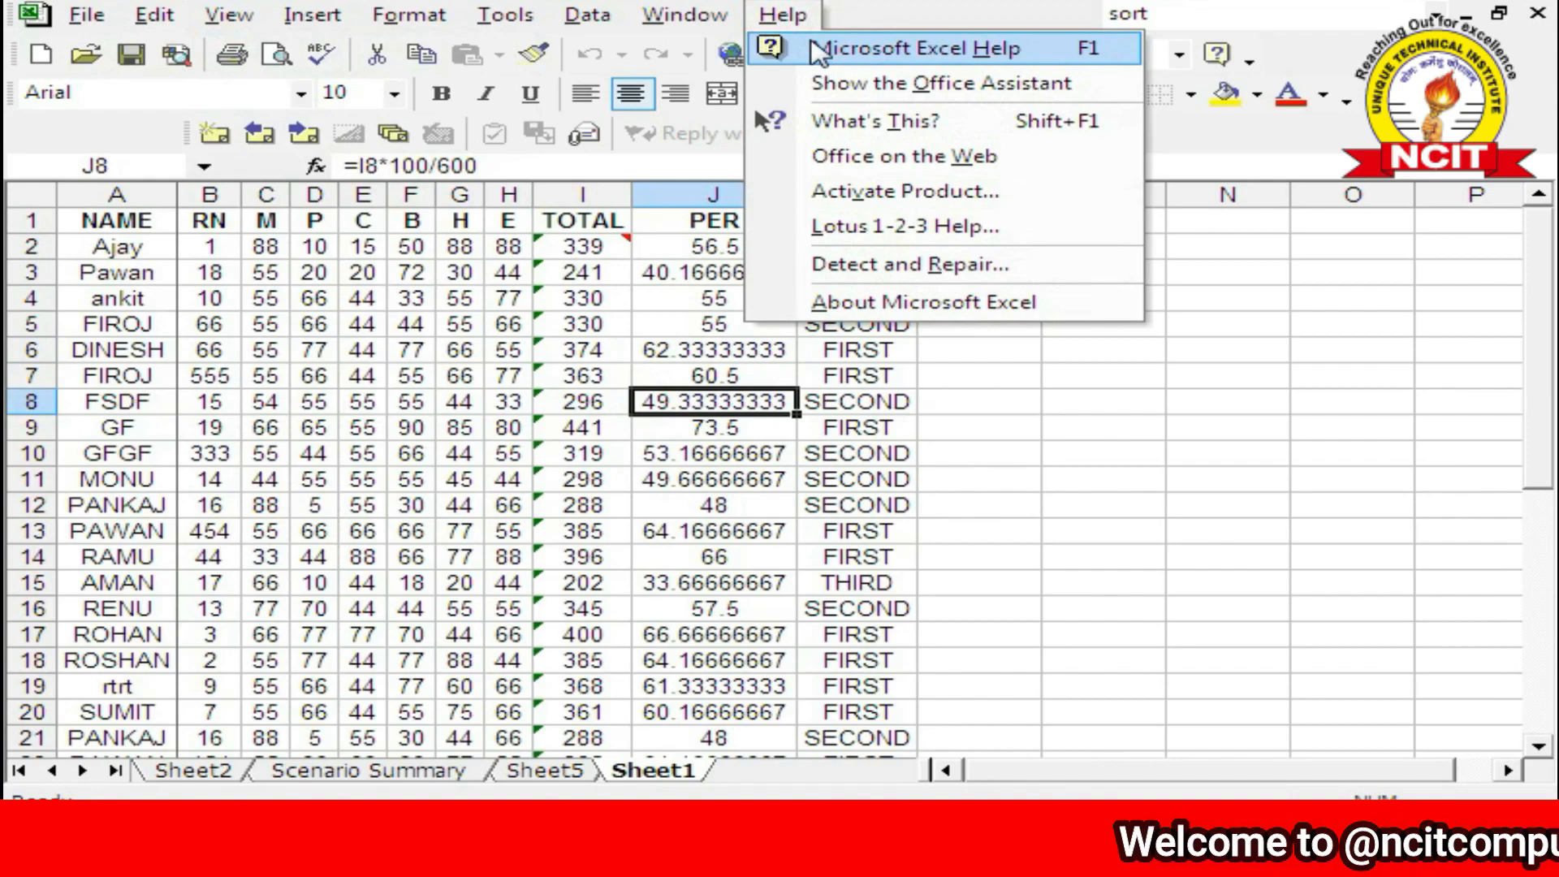
{"action": "left_click", "coordinate": [803, 47]}
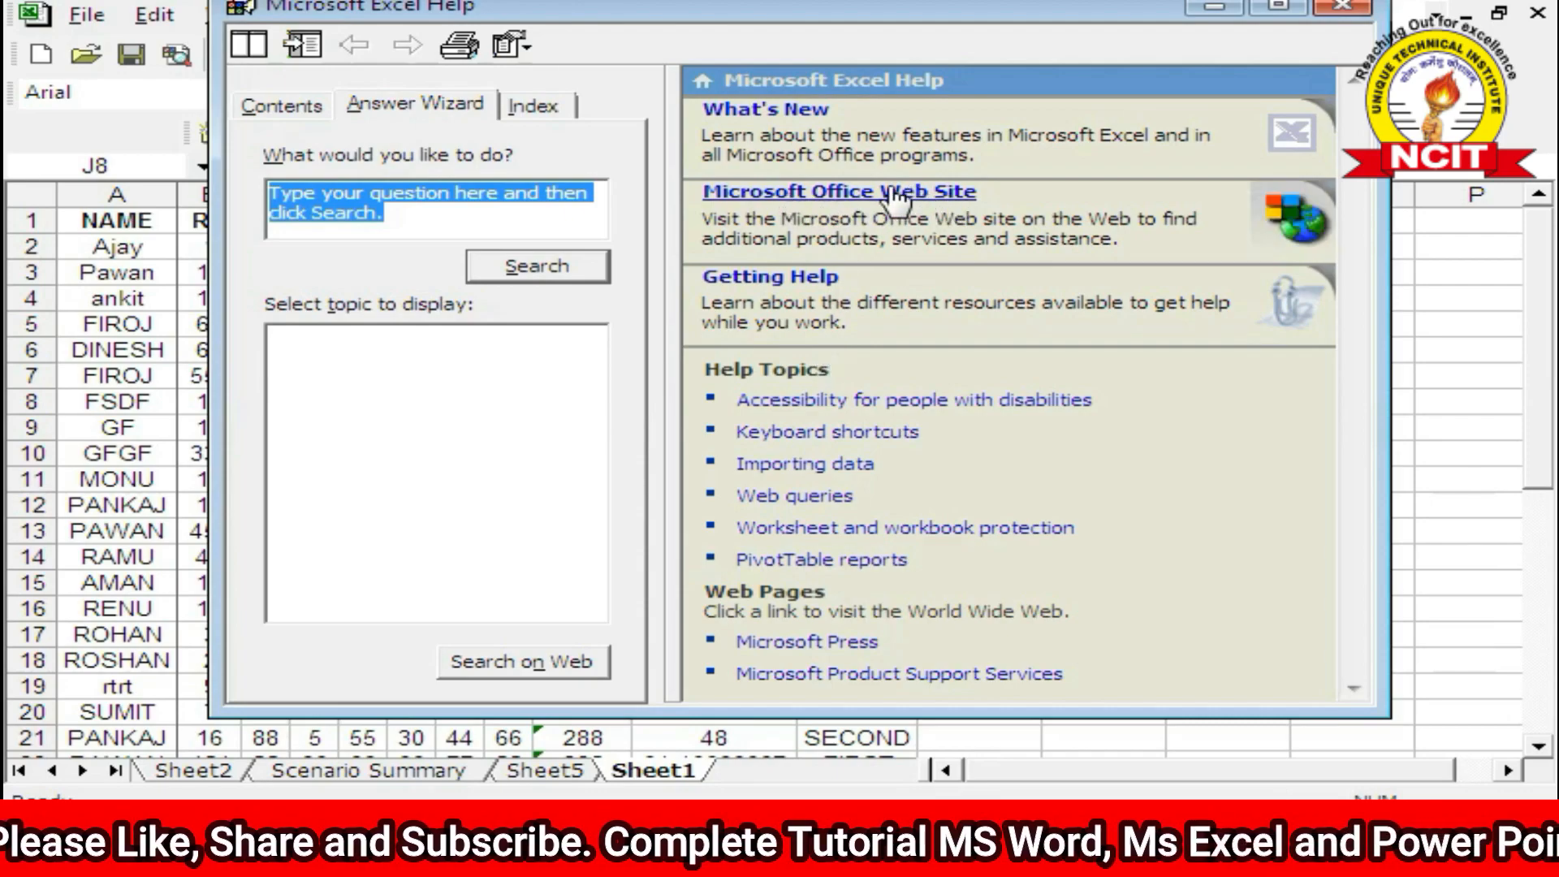
{"action": "left_click", "coordinate": [789, 436]}
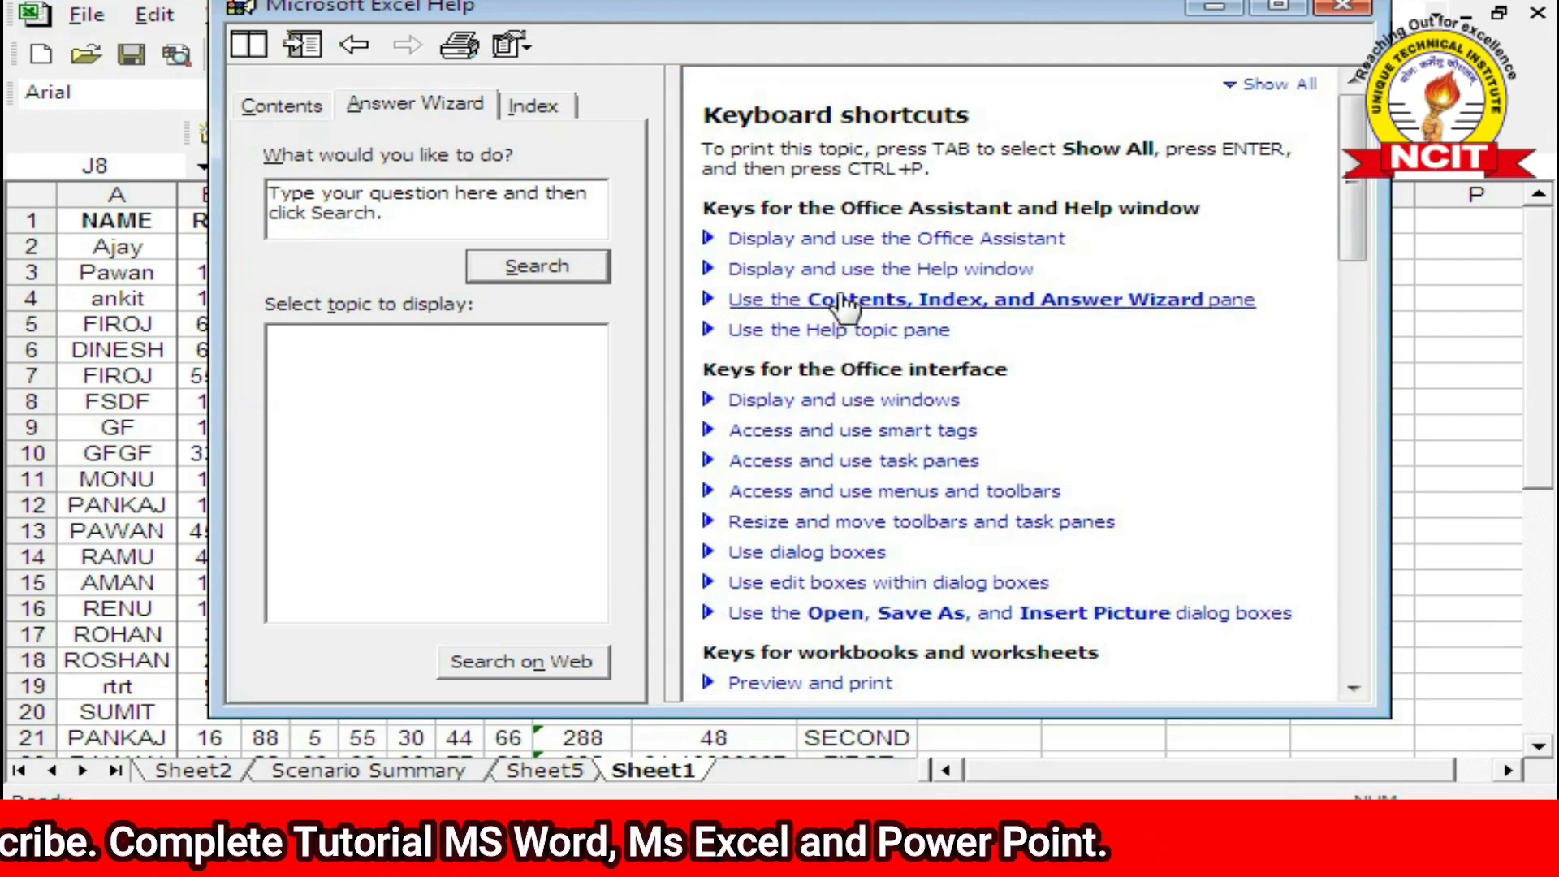
{"action": "left_click_drag", "start_coordinate": [616, 6], "coordinate": [491, 13]}
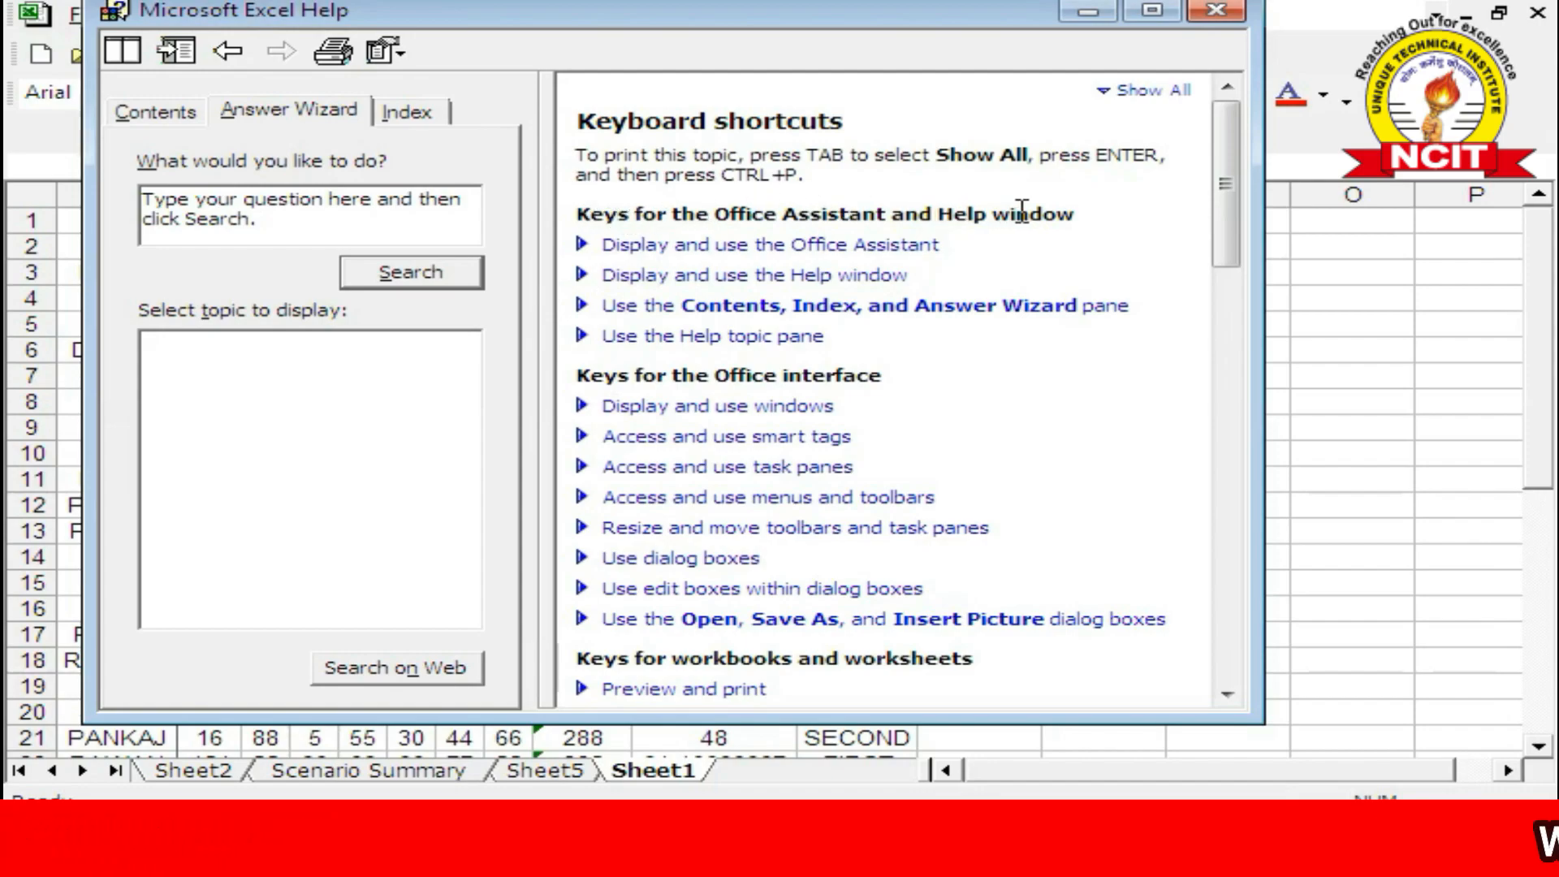
Step: Read the Display and use the Office Assistant and Display and use windows shortcut sections, collapsing each one after reading
{"action": "left_click", "coordinate": [830, 246]}
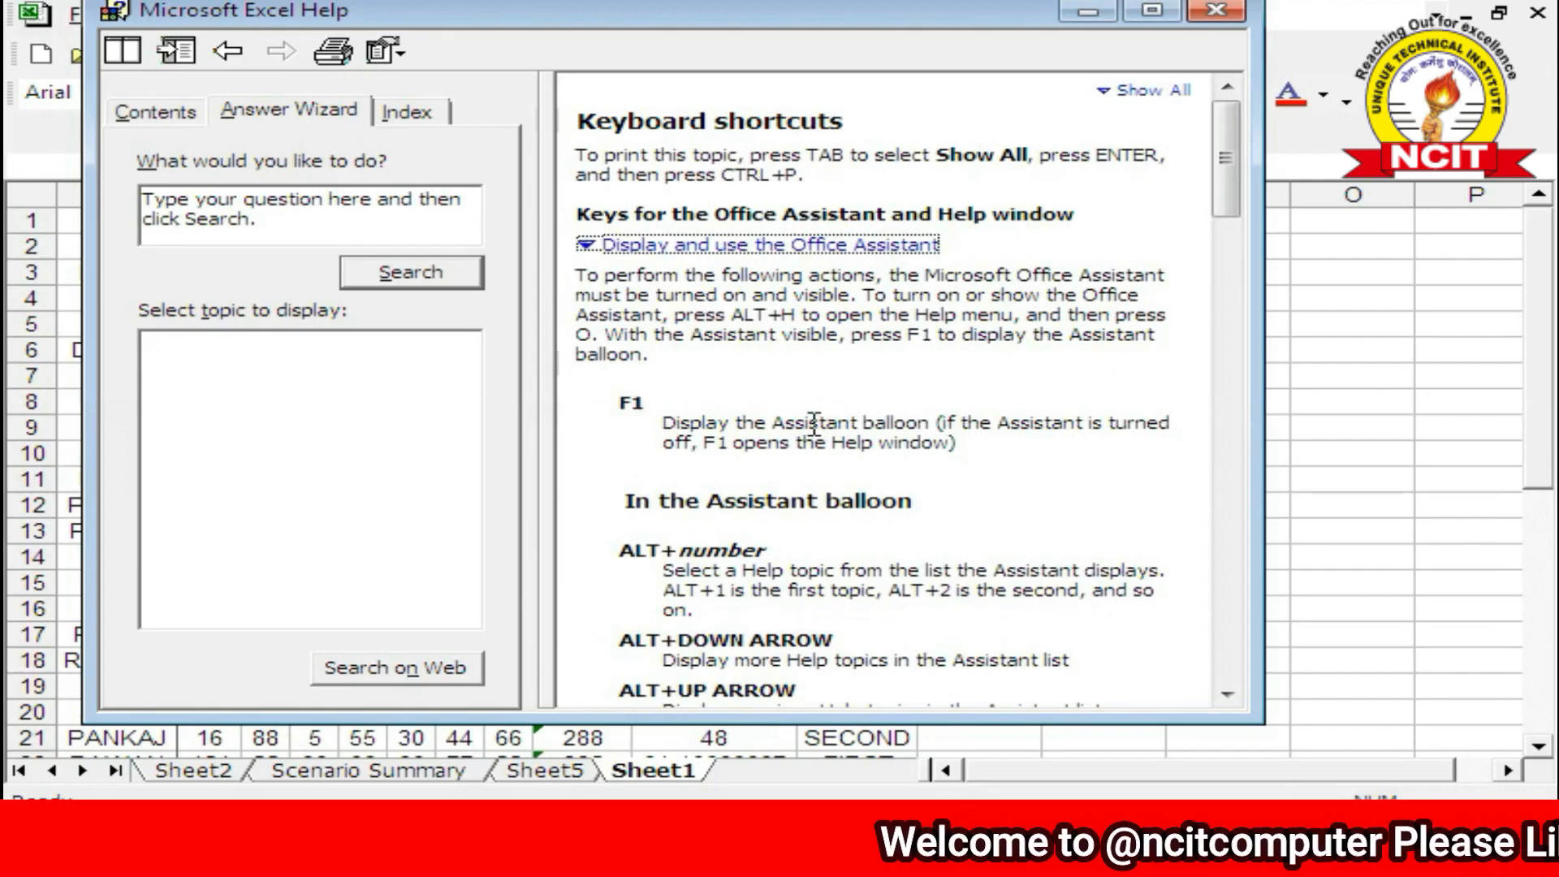
{"action": "left_click", "coordinate": [588, 246]}
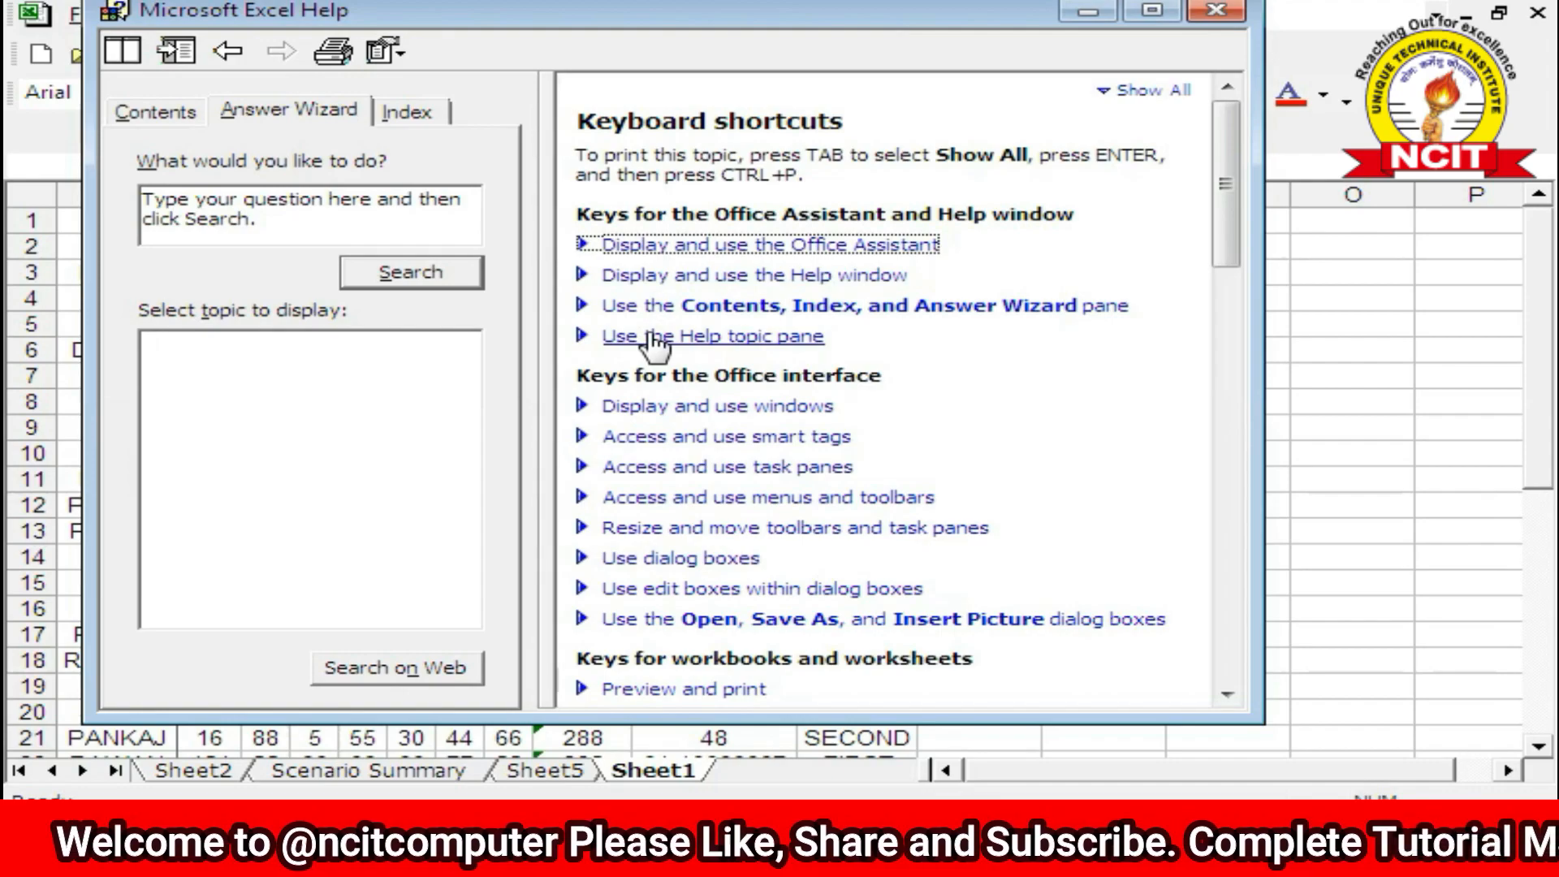
{"action": "left_click", "coordinate": [680, 414]}
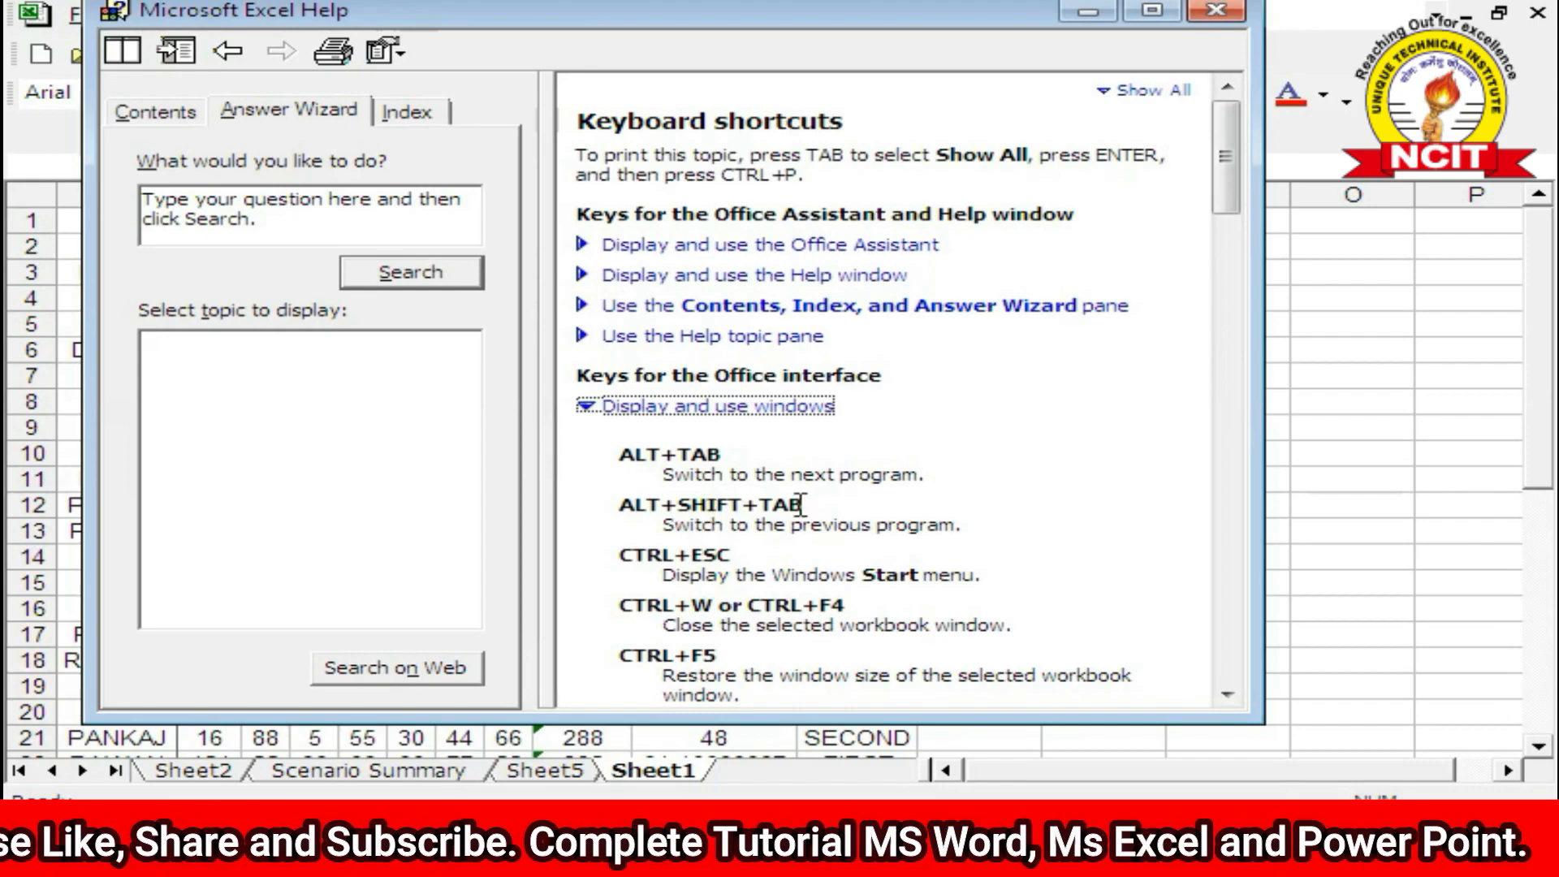
{"action": "left_click", "coordinate": [591, 406]}
Step: Read the Preview and print and Work with worksheets shortcuts under Keys for workbooks and worksheets
{"action": "left_click_drag", "start_coordinate": [1222, 262], "coordinate": [1245, 338]}
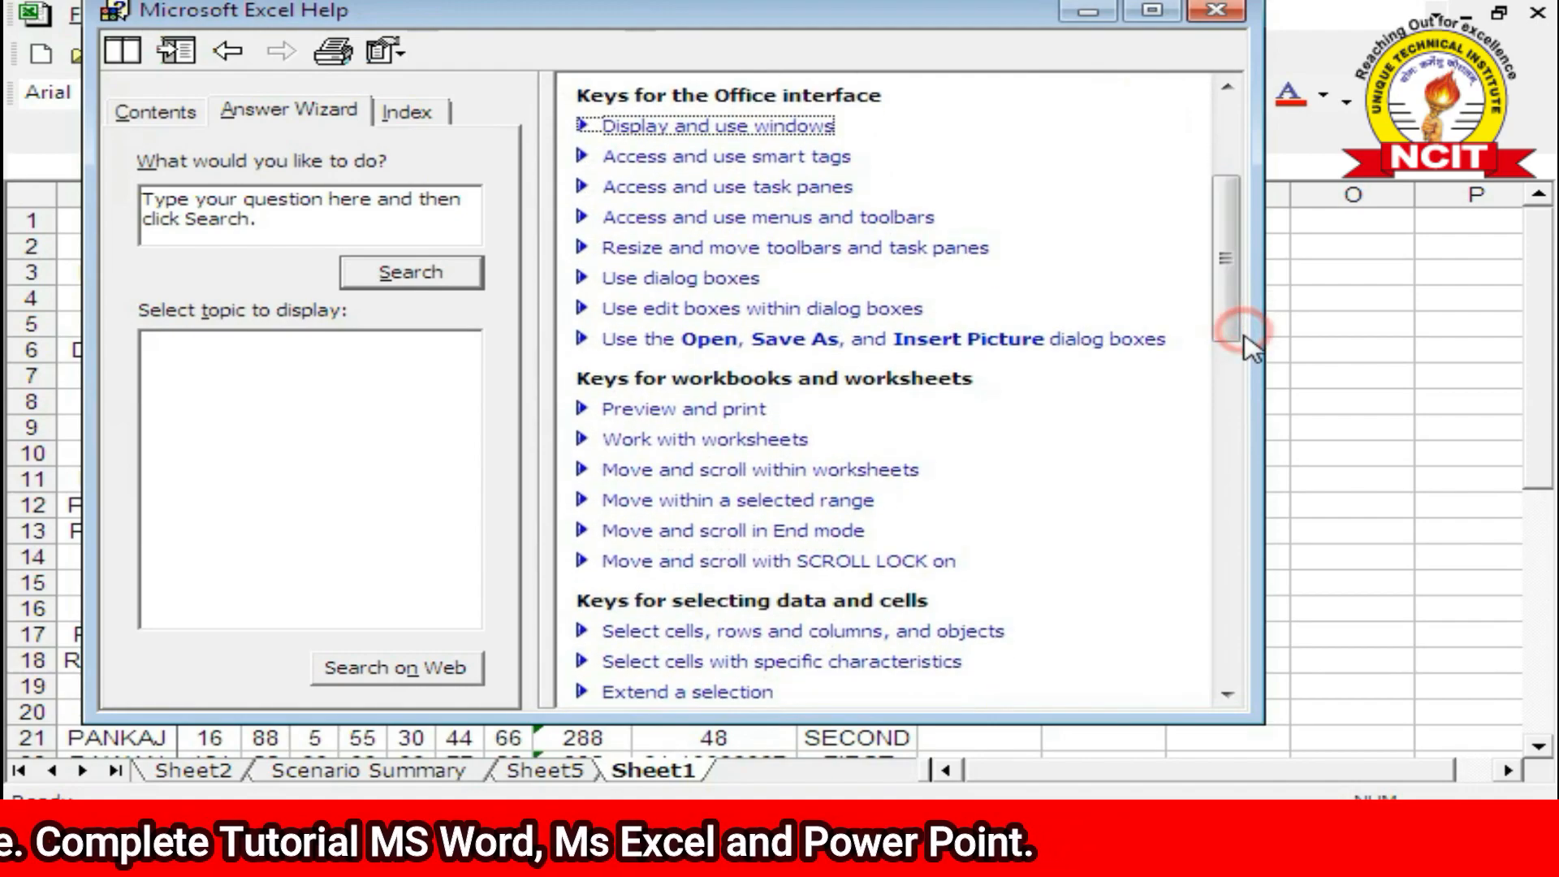
{"action": "left_click", "coordinate": [642, 410]}
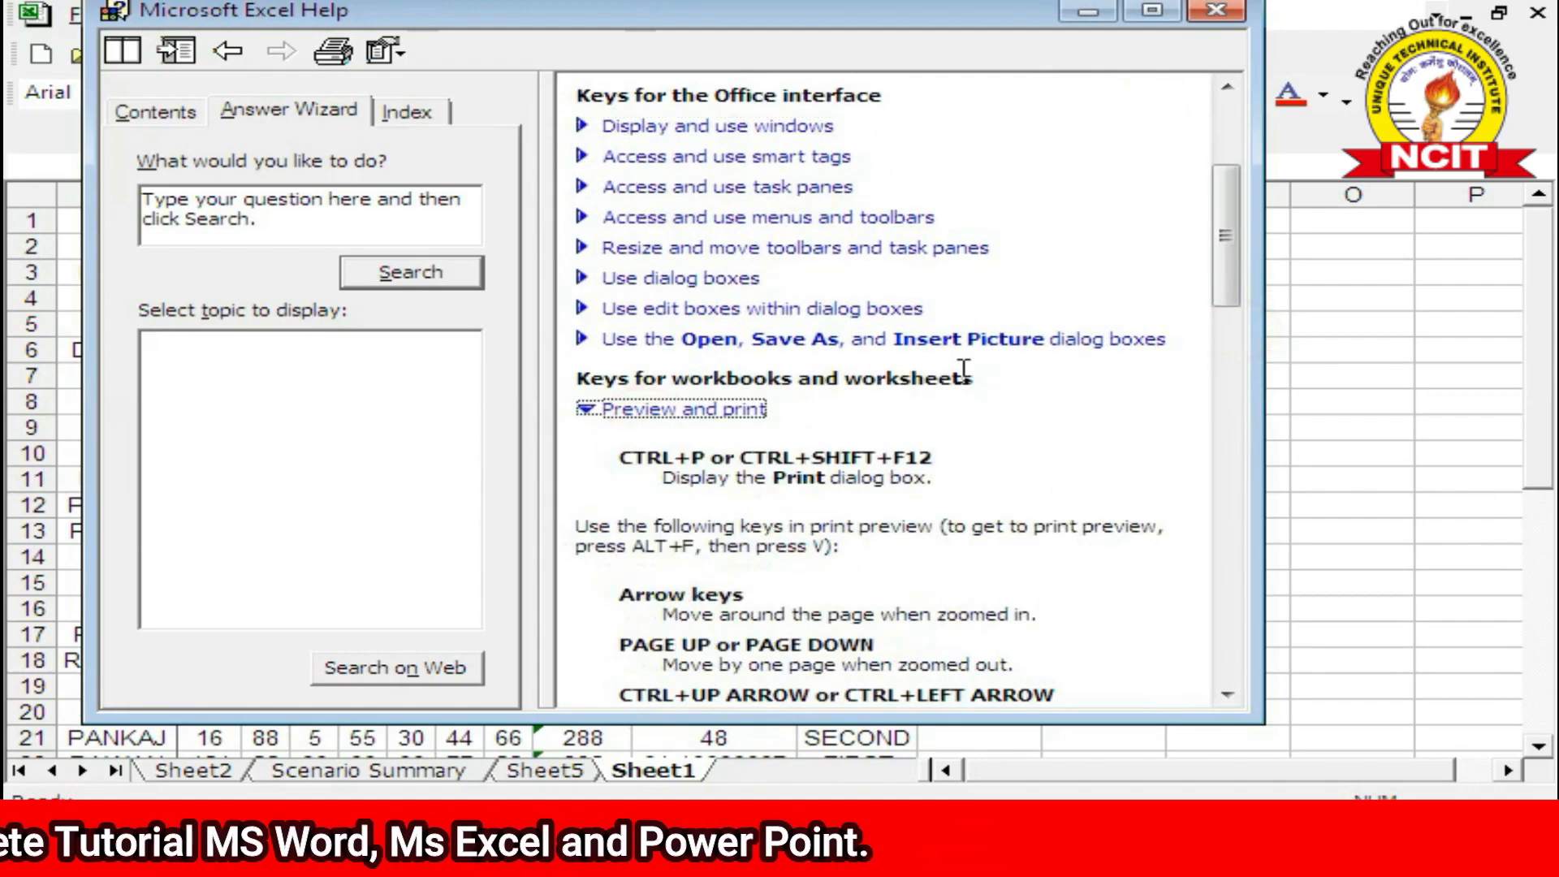
{"action": "left_click_drag", "start_coordinate": [1218, 289], "coordinate": [1244, 371]}
{"action": "left_click", "coordinate": [771, 422]}
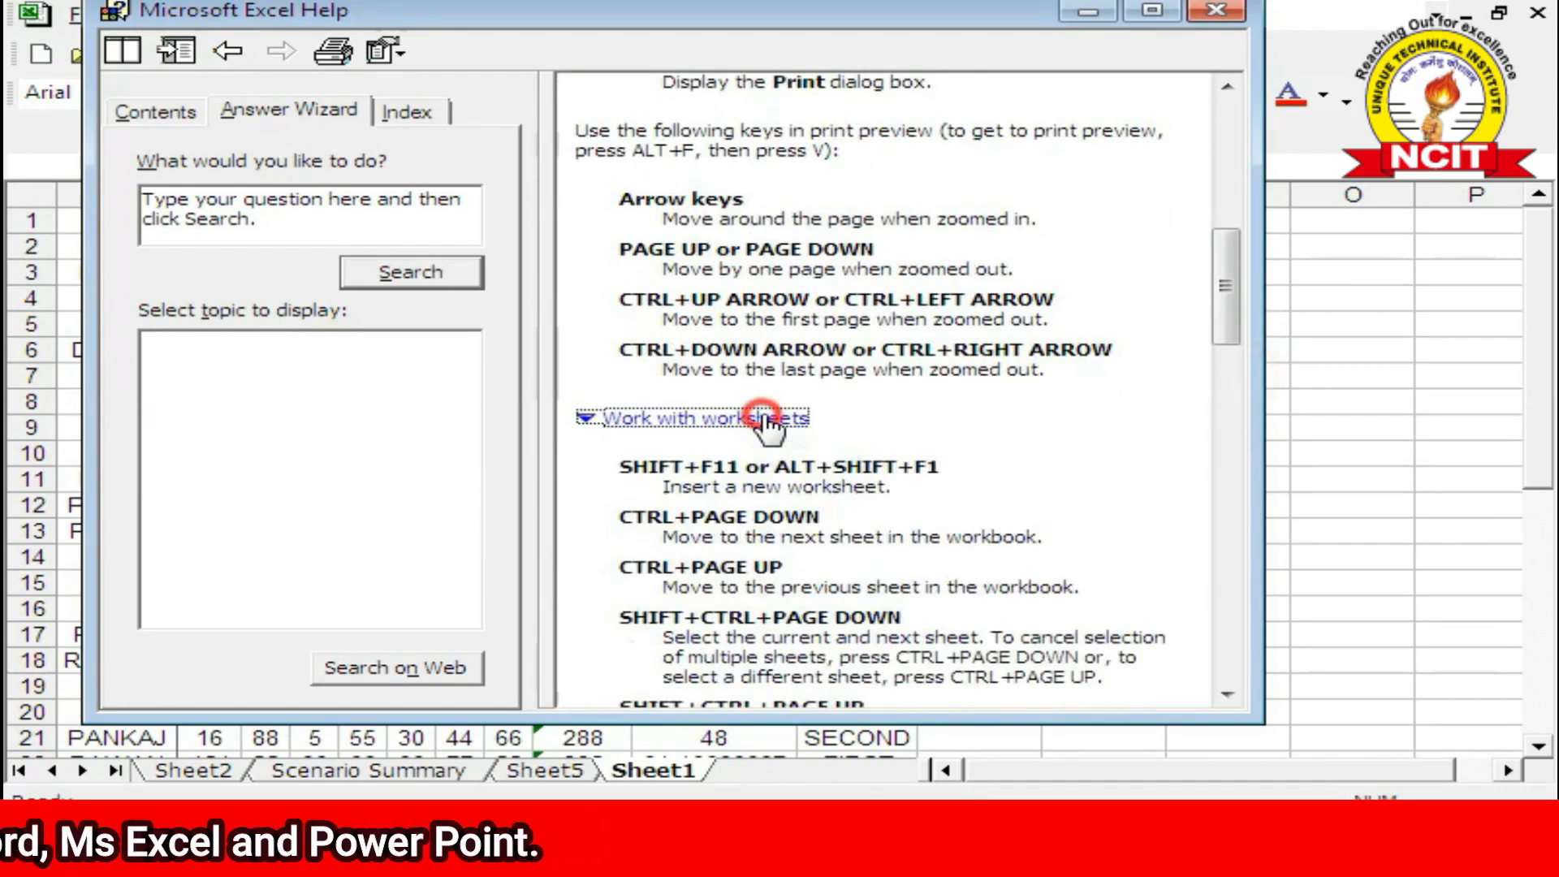
{"action": "left_click_drag", "start_coordinate": [1218, 333], "coordinate": [1236, 435]}
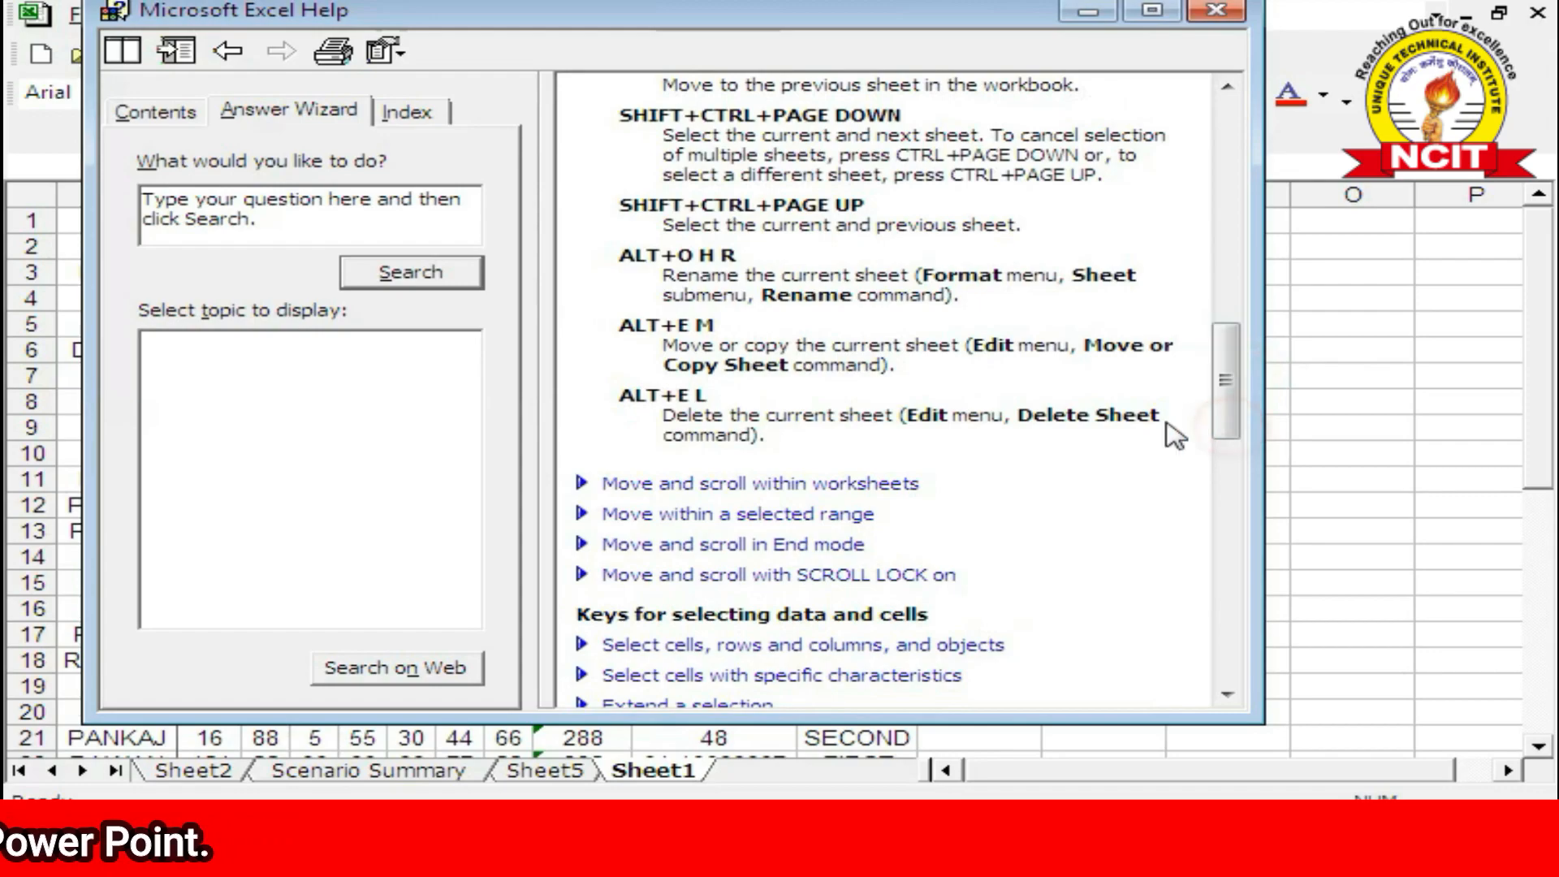
Step: Look up the keyword "accessibility" in the help index, read Accessibility features in Excel, and close the help window
{"action": "left_click", "coordinate": [404, 121]}
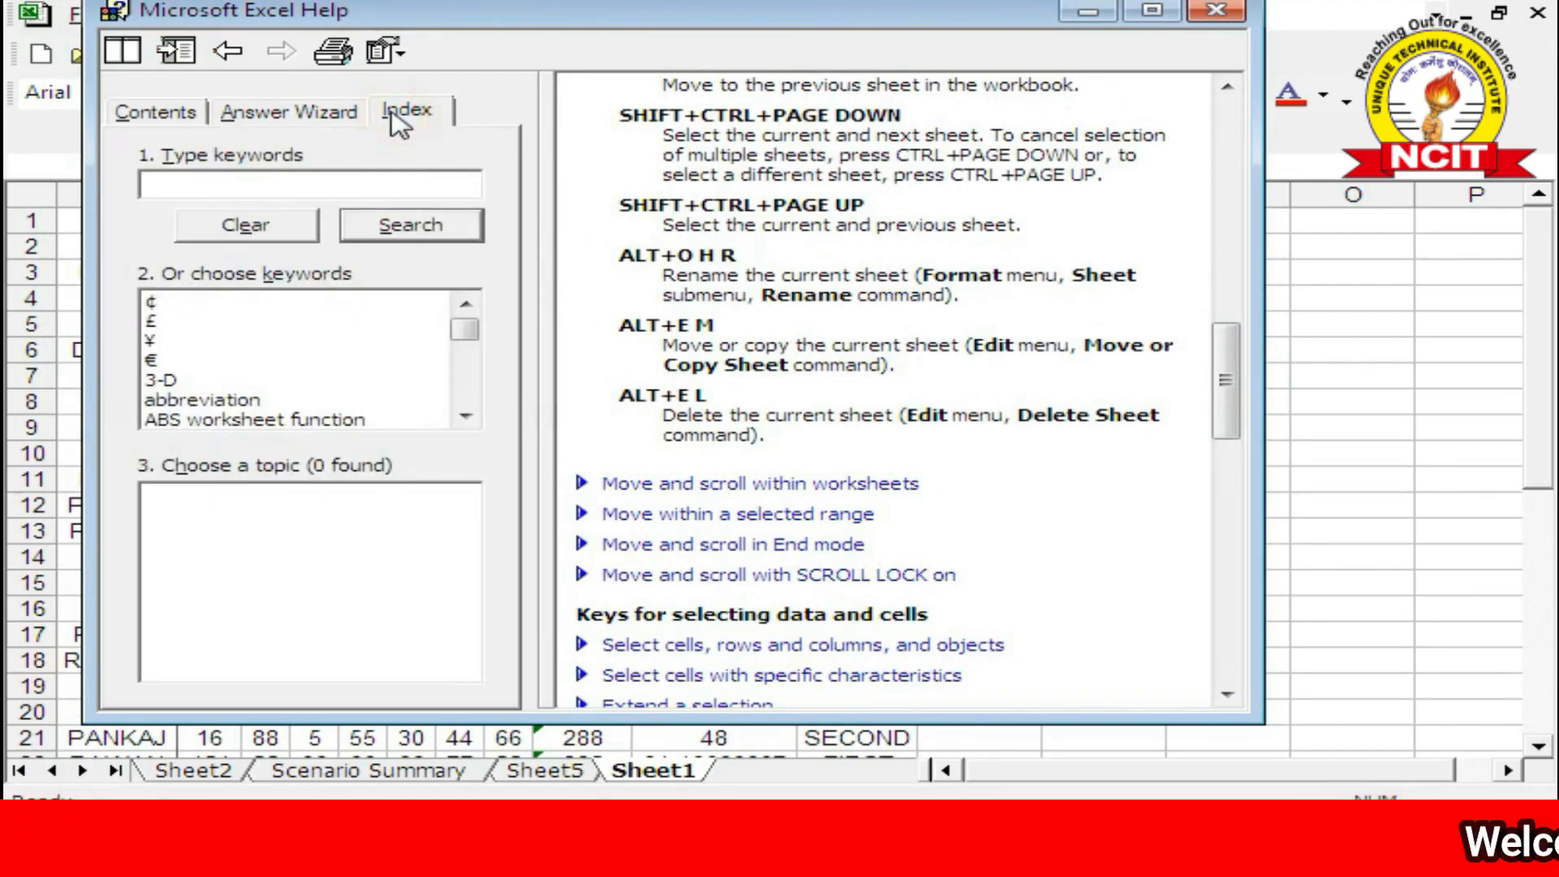
{"action": "left_click", "coordinate": [171, 186]}
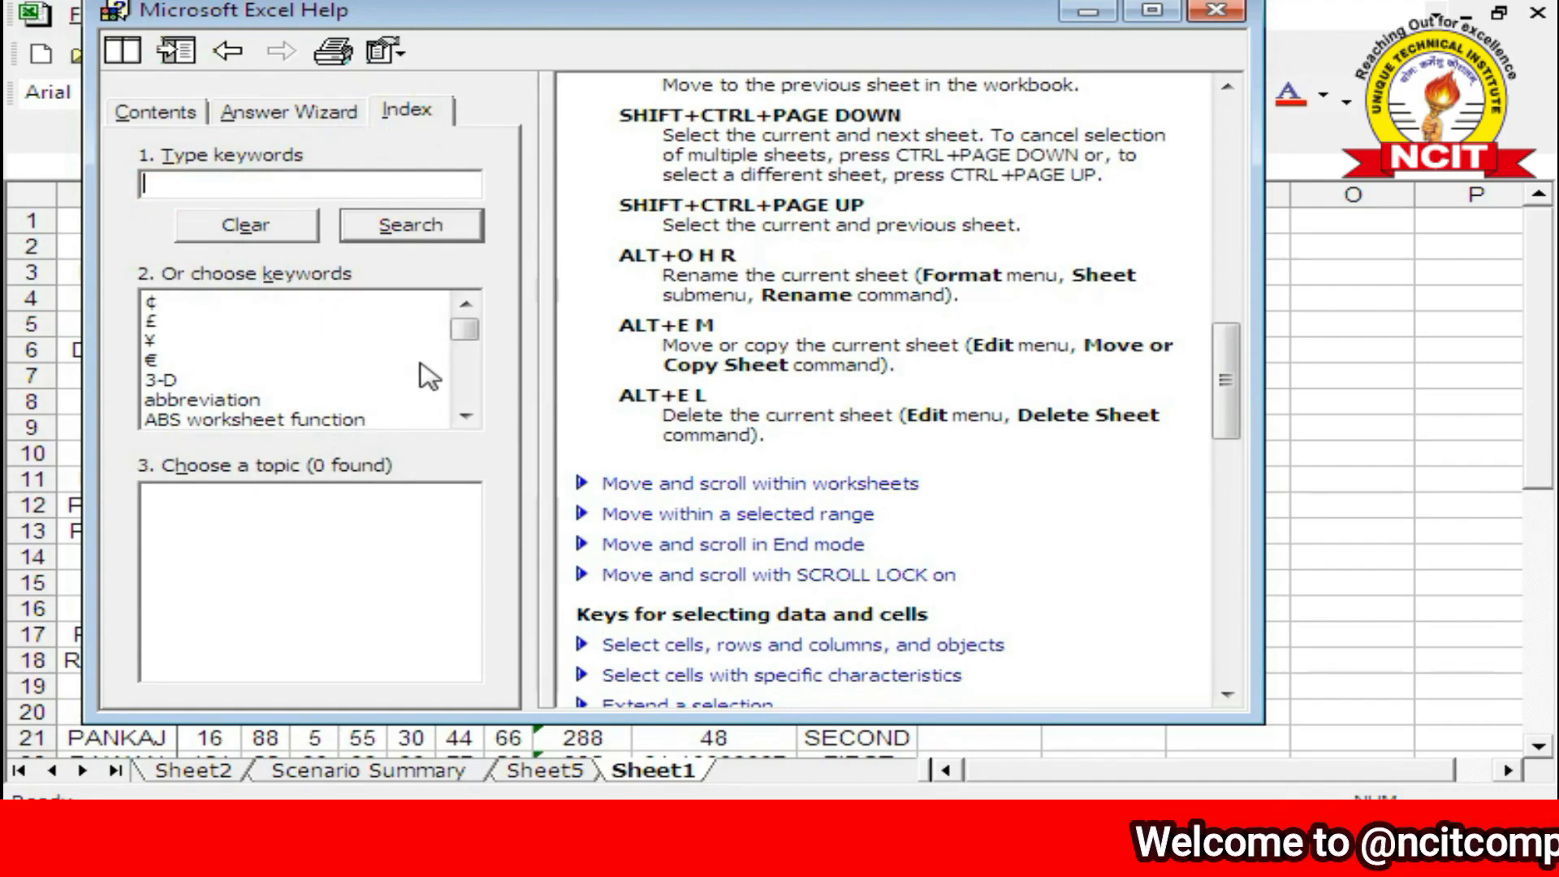
{"action": "left_click", "coordinate": [465, 417]}
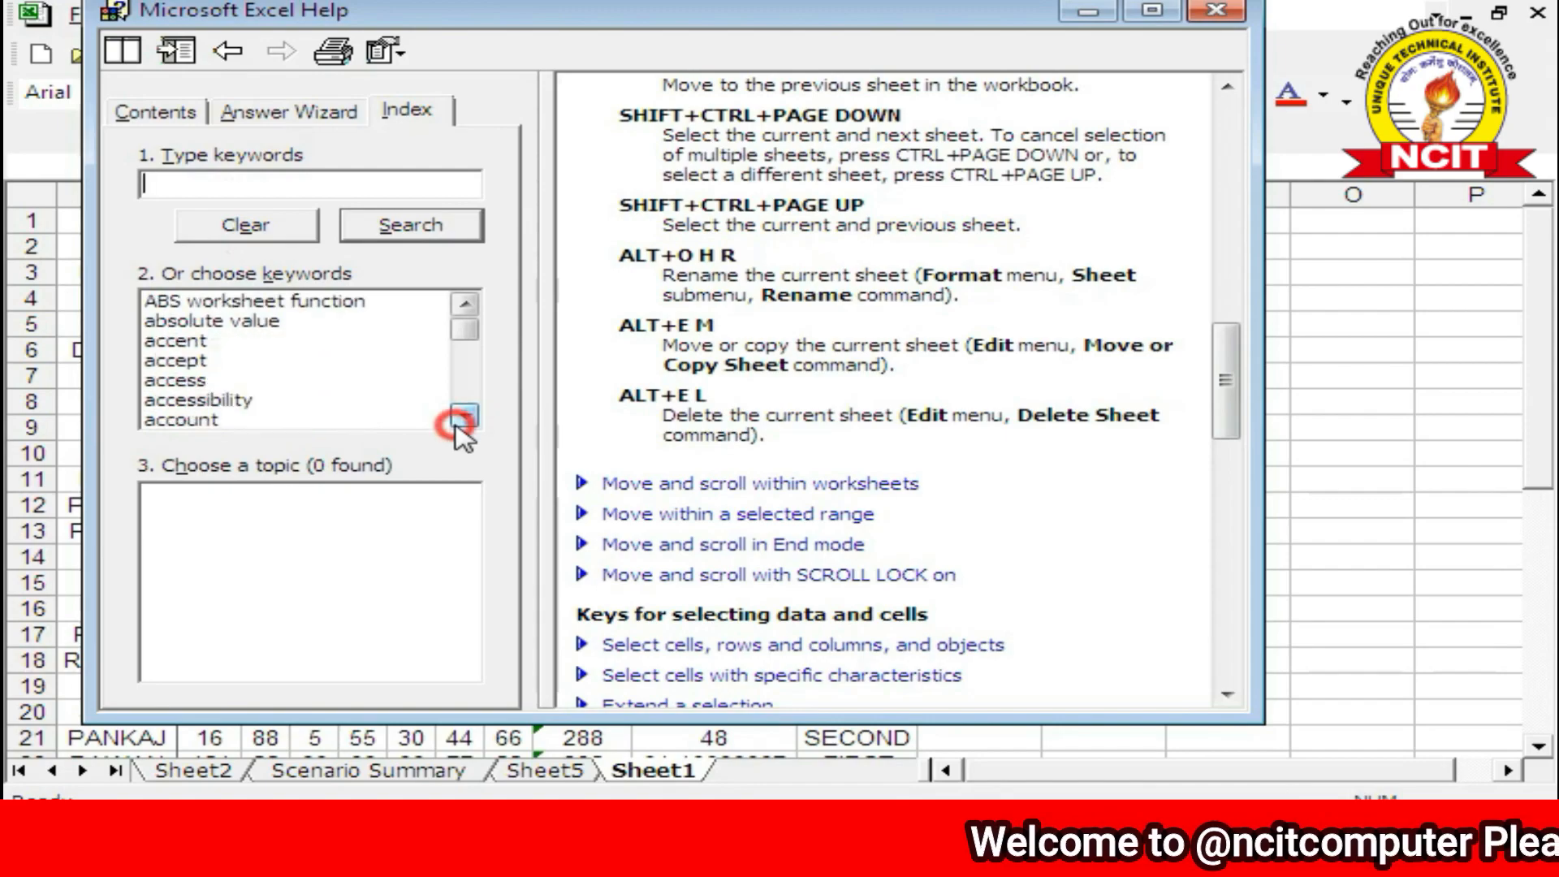
{"action": "left_click", "coordinate": [264, 360]}
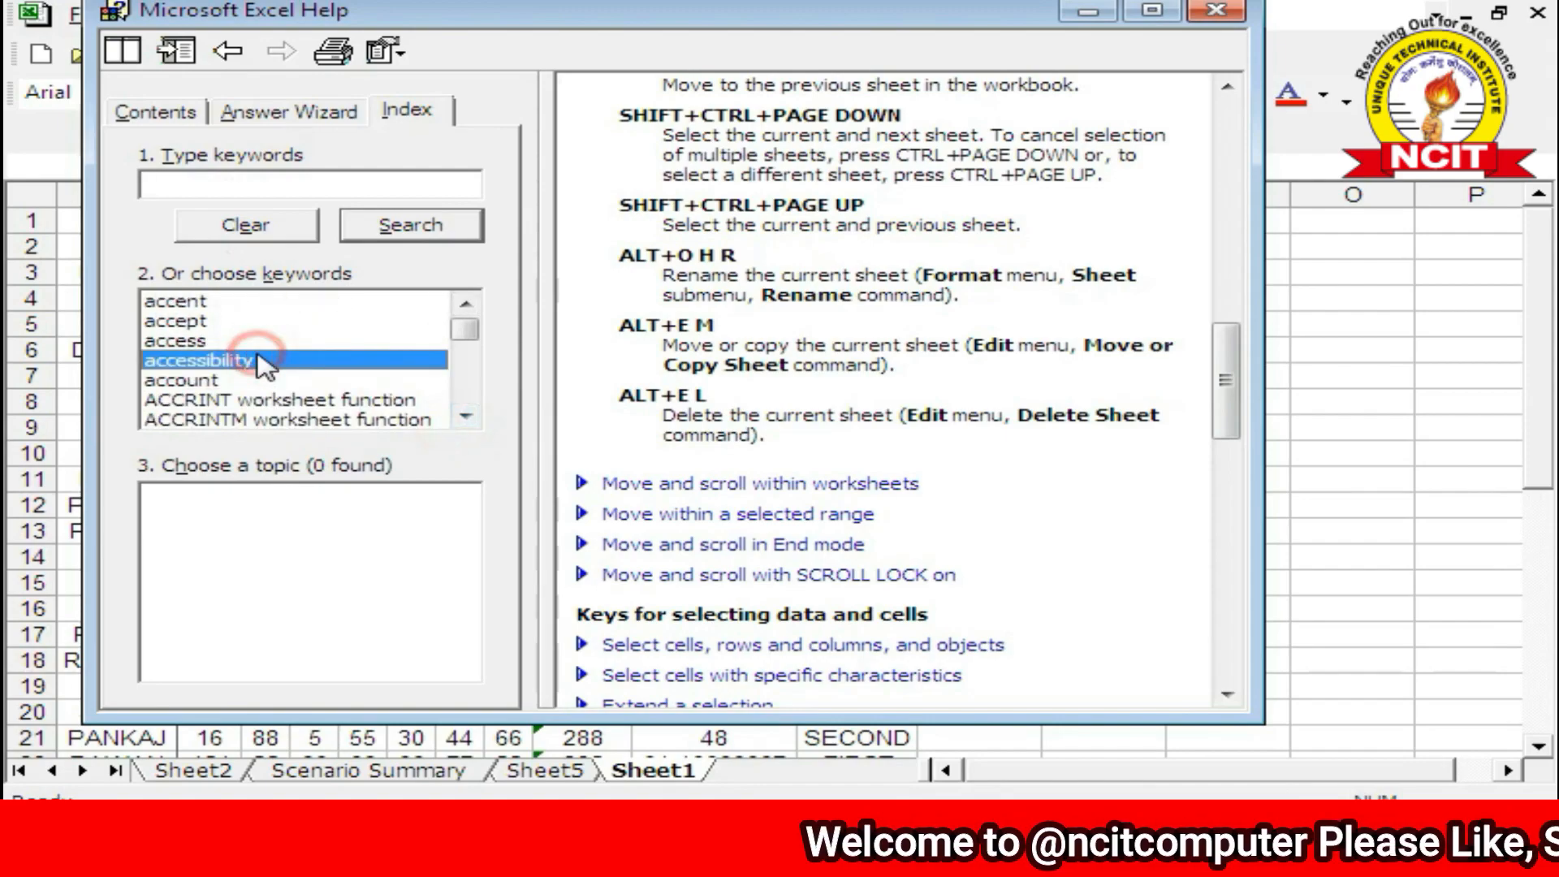
{"action": "double_click", "coordinate": [264, 359]}
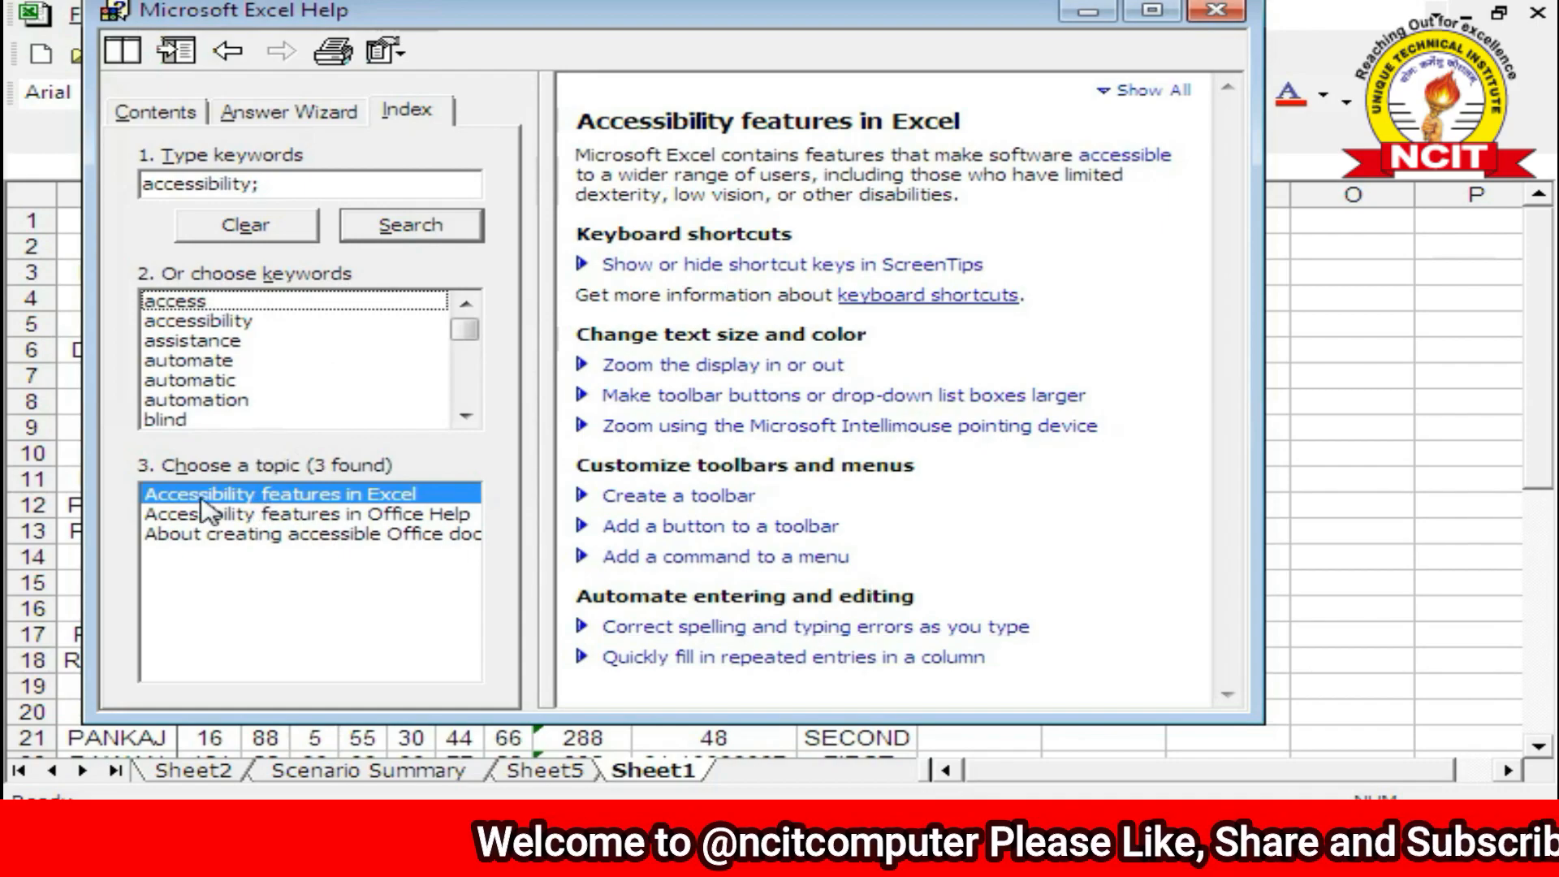
{"action": "left_click", "coordinate": [1215, 11]}
Step: Try to show the Office Assistant and dismiss the resulting message
{"action": "left_click", "coordinate": [782, 15]}
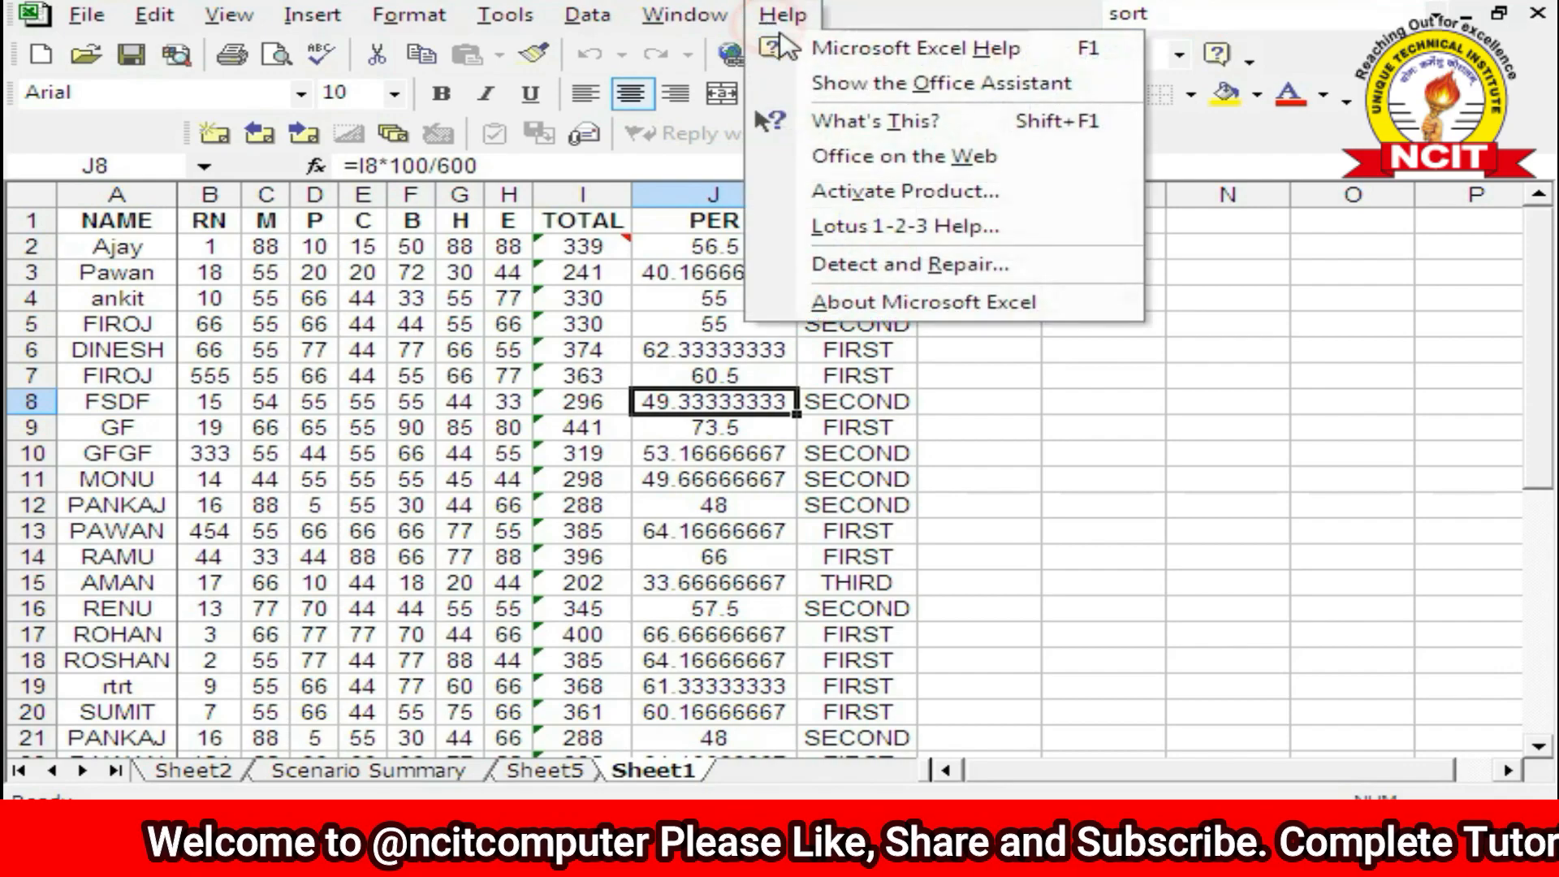
{"action": "left_click", "coordinate": [885, 86]}
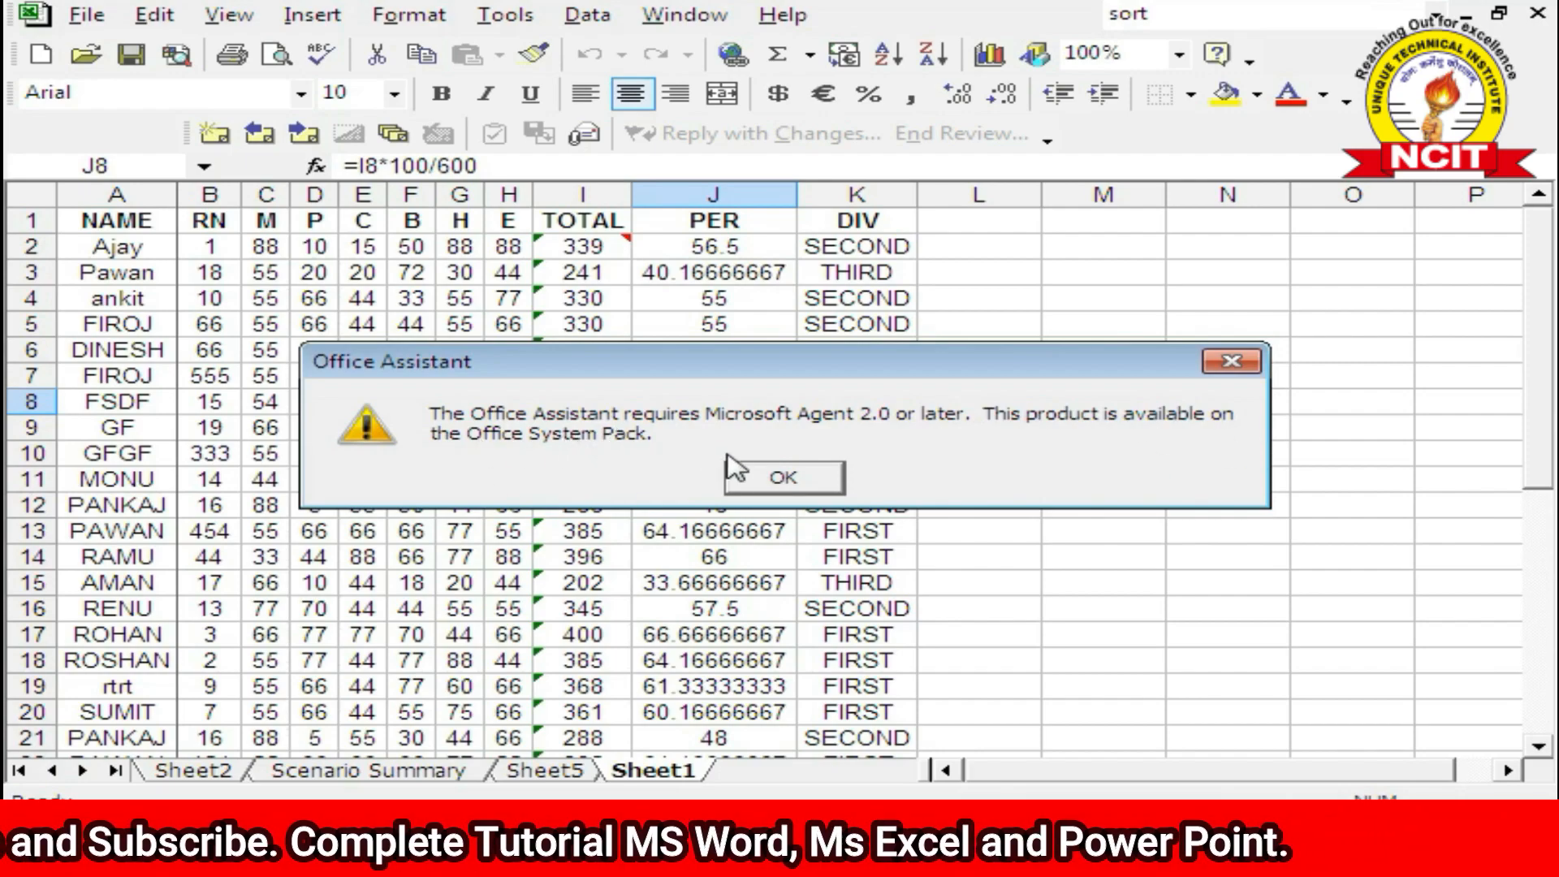
{"action": "left_click", "coordinate": [783, 479]}
Step: Try out the What's This? help pointer
{"action": "left_click", "coordinate": [763, 16]}
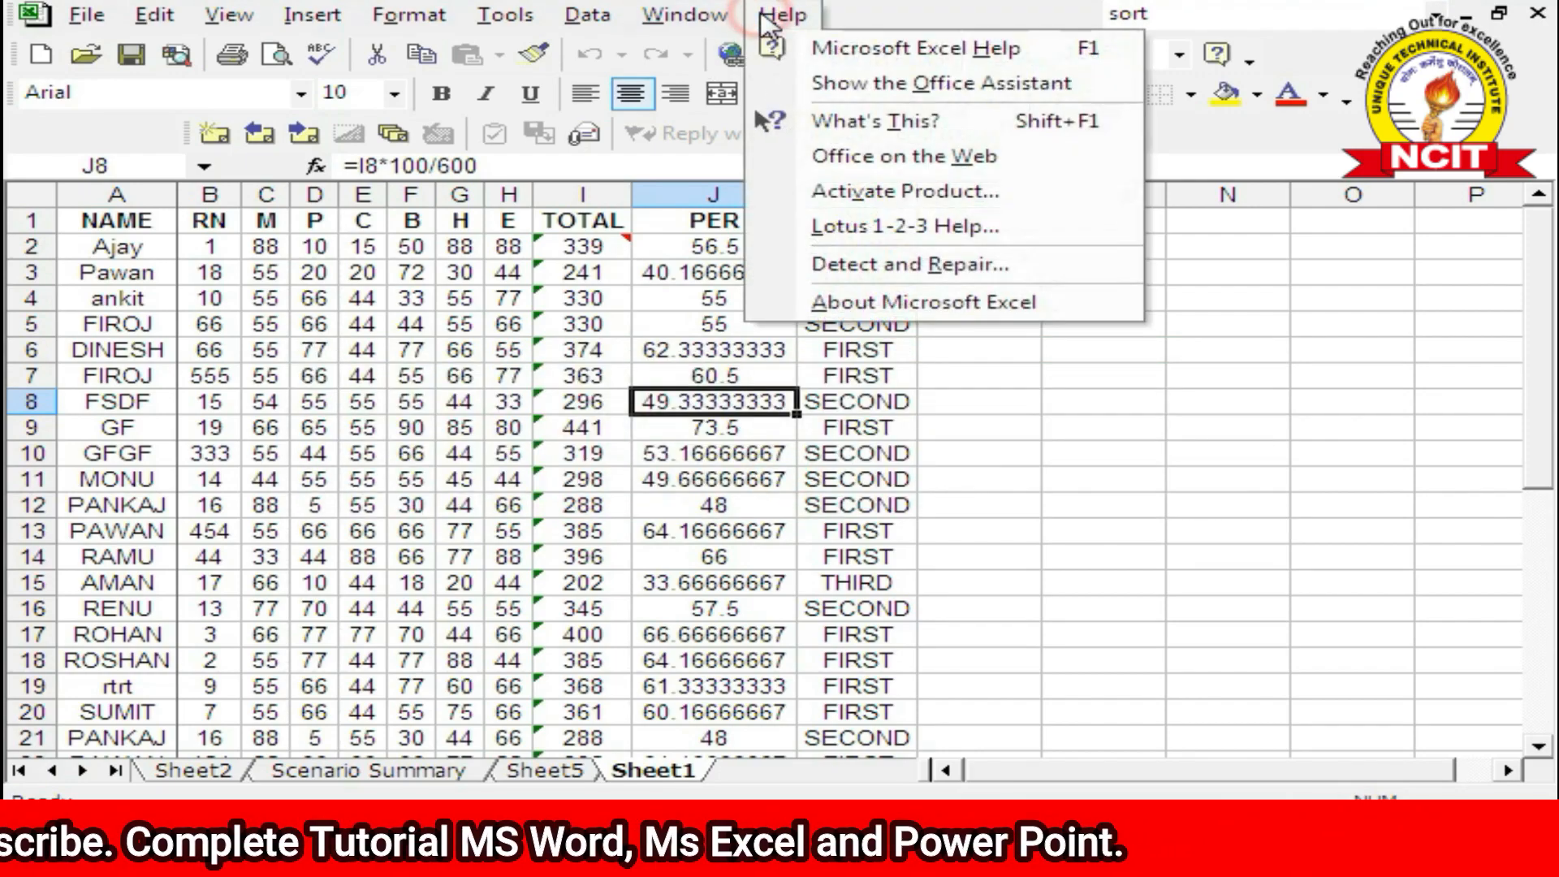
{"action": "left_click", "coordinate": [844, 123]}
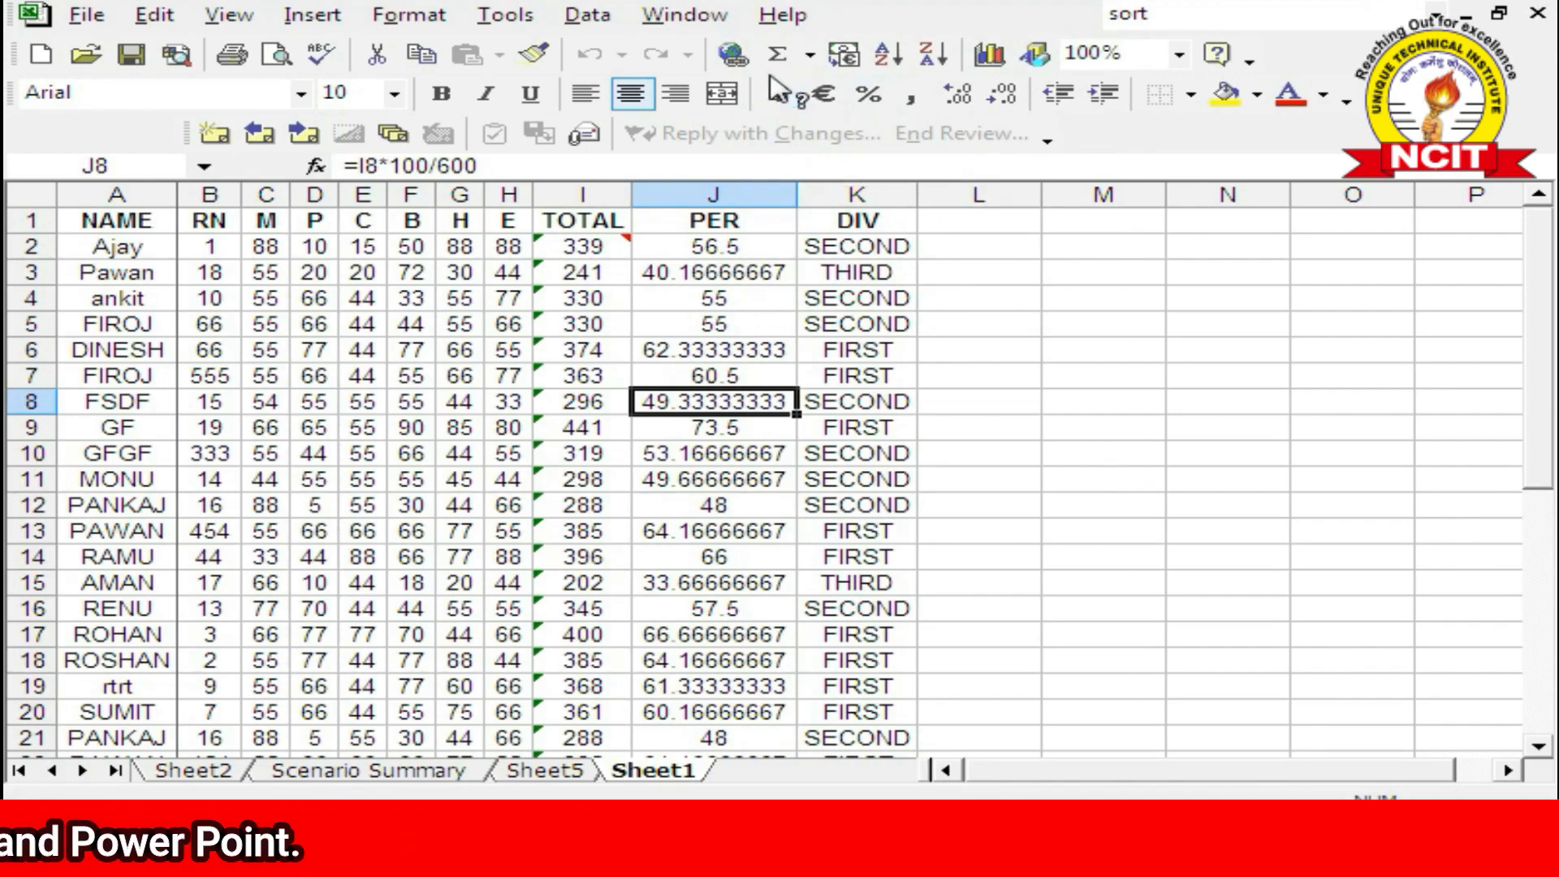
{"action": "left_click", "coordinate": [784, 15]}
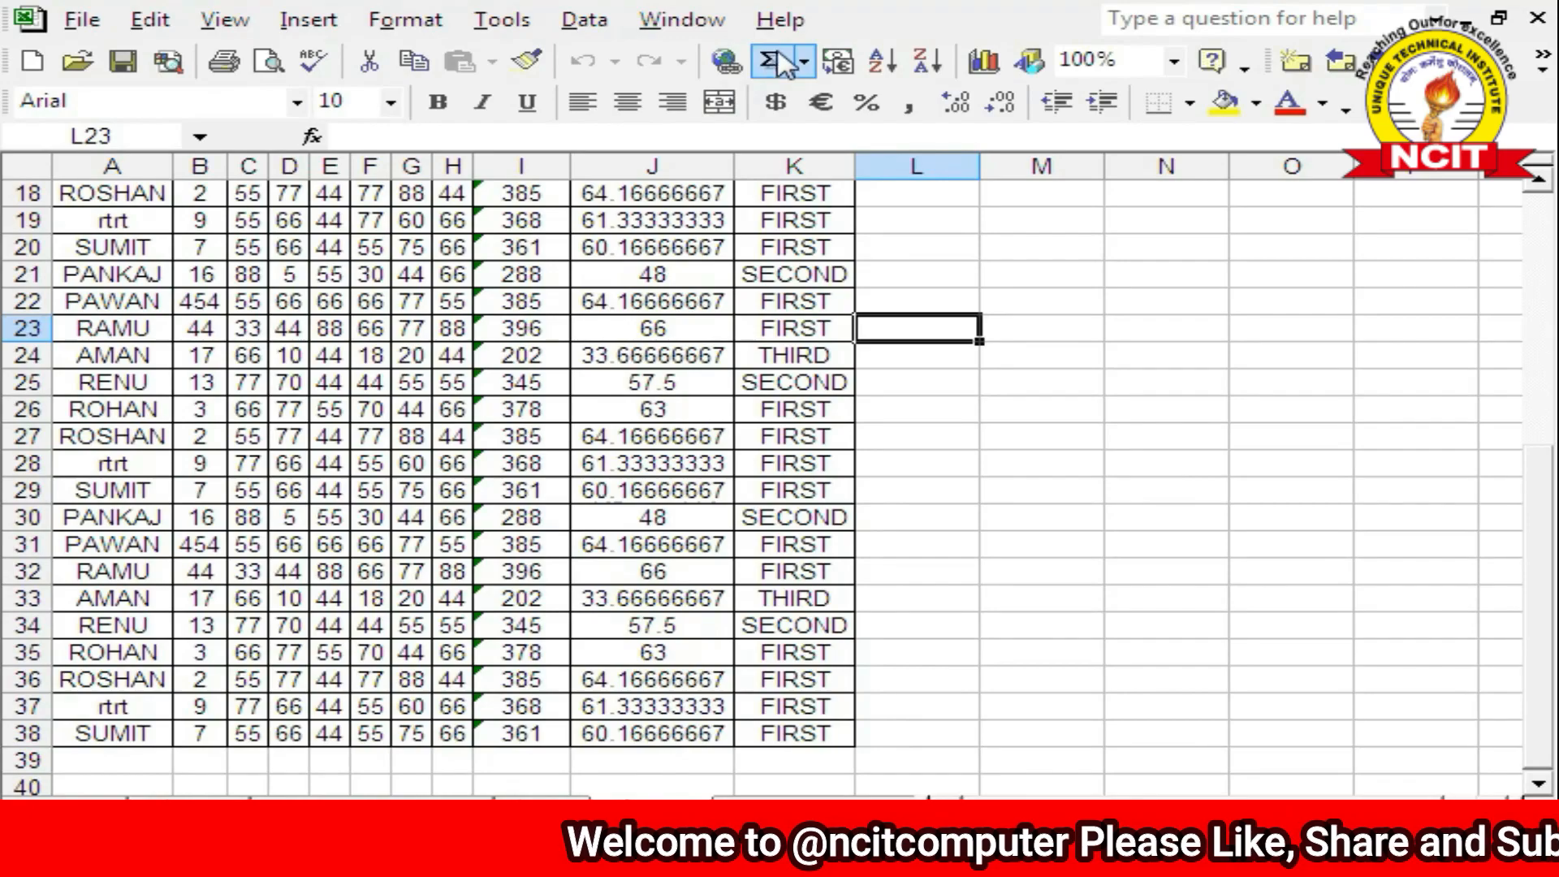
Step: Check the product's activation with the Activate Product command and return to the worksheet
{"action": "left_click", "coordinate": [781, 19]}
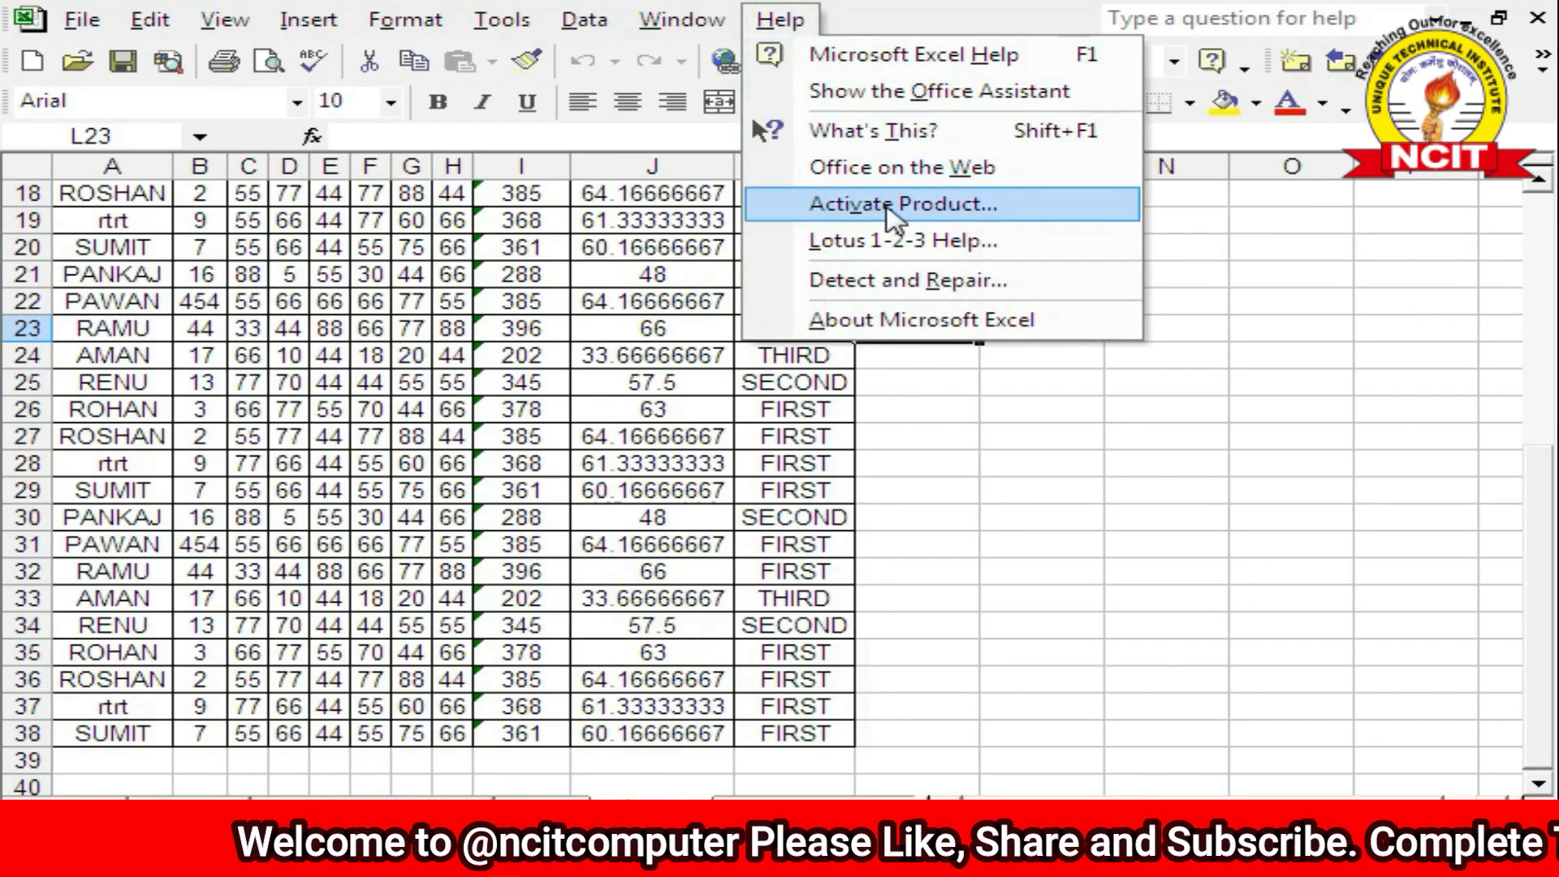
{"action": "left_click", "coordinate": [893, 213]}
{"action": "left_click_drag", "start_coordinate": [859, 379], "coordinate": [715, 339]}
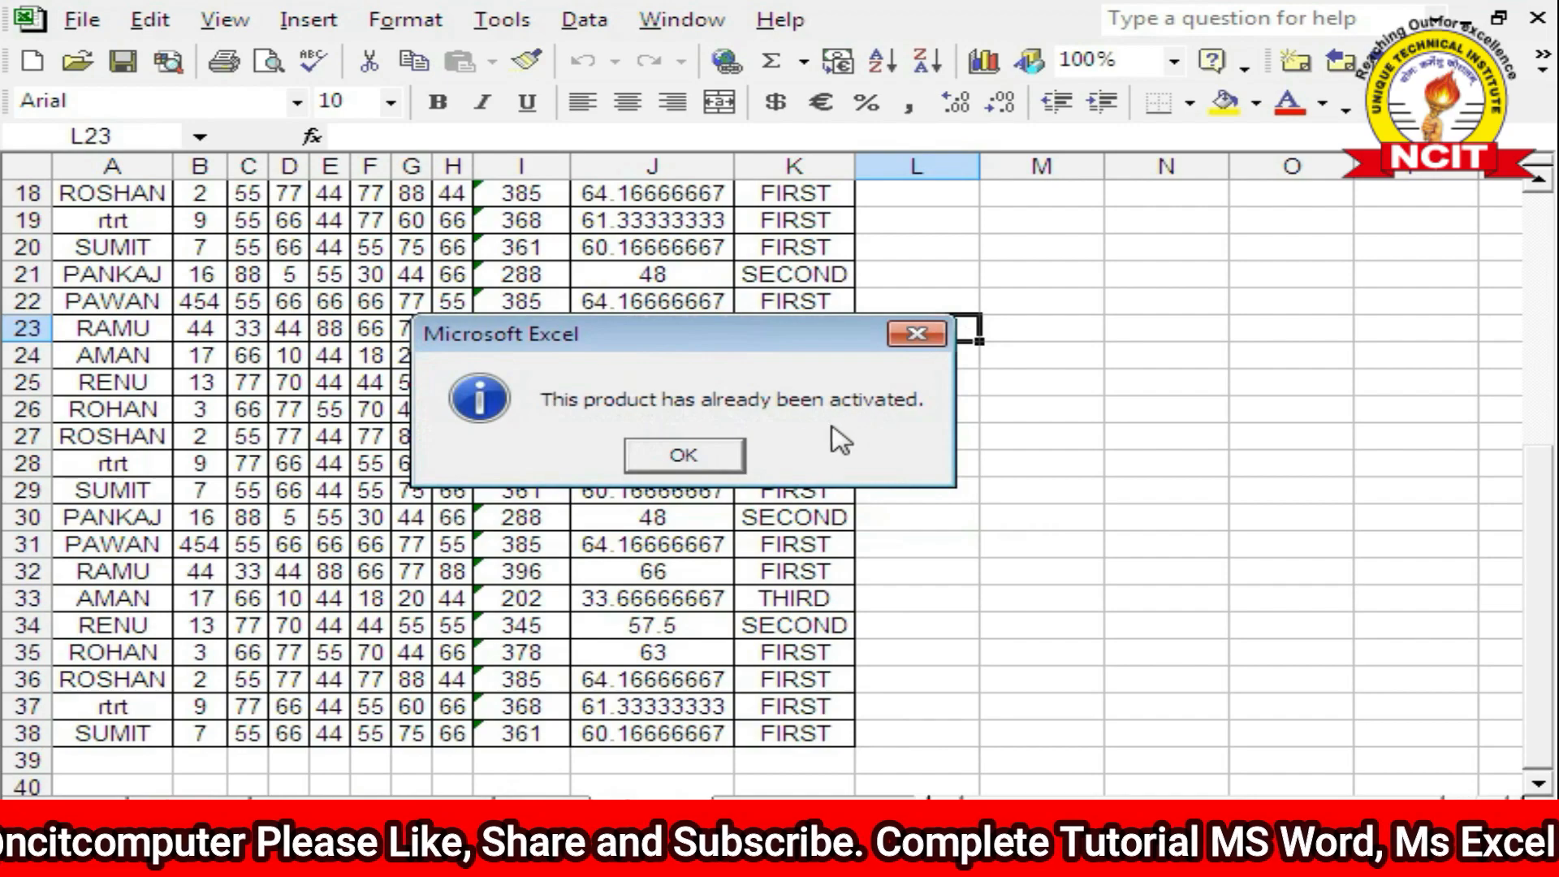
{"action": "left_click", "coordinate": [686, 455]}
{"action": "left_click", "coordinate": [659, 419]}
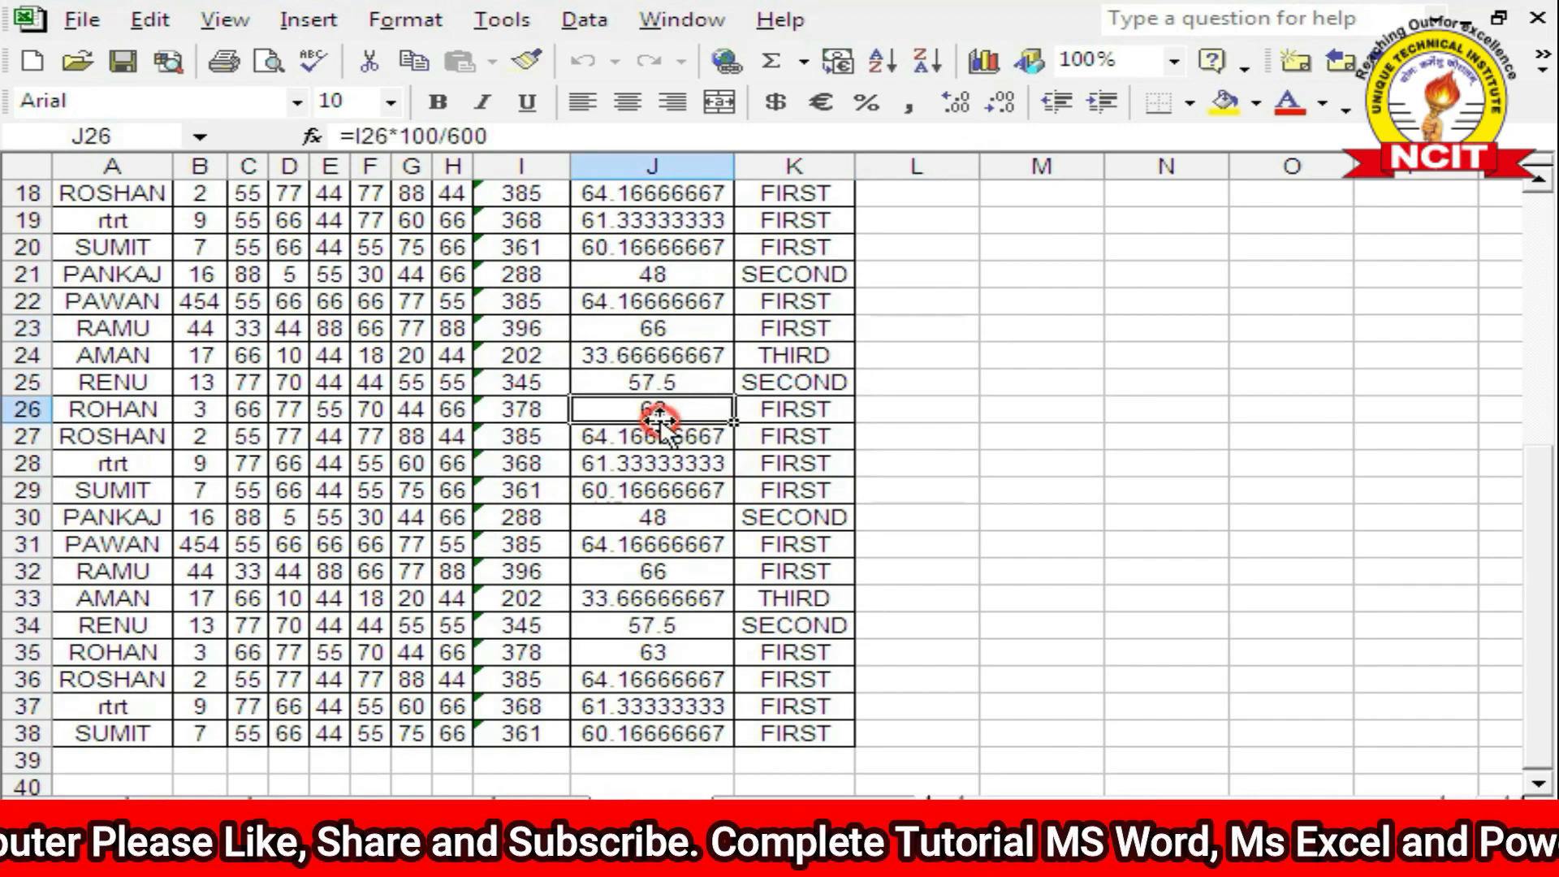
{"action": "left_click", "coordinate": [643, 382]}
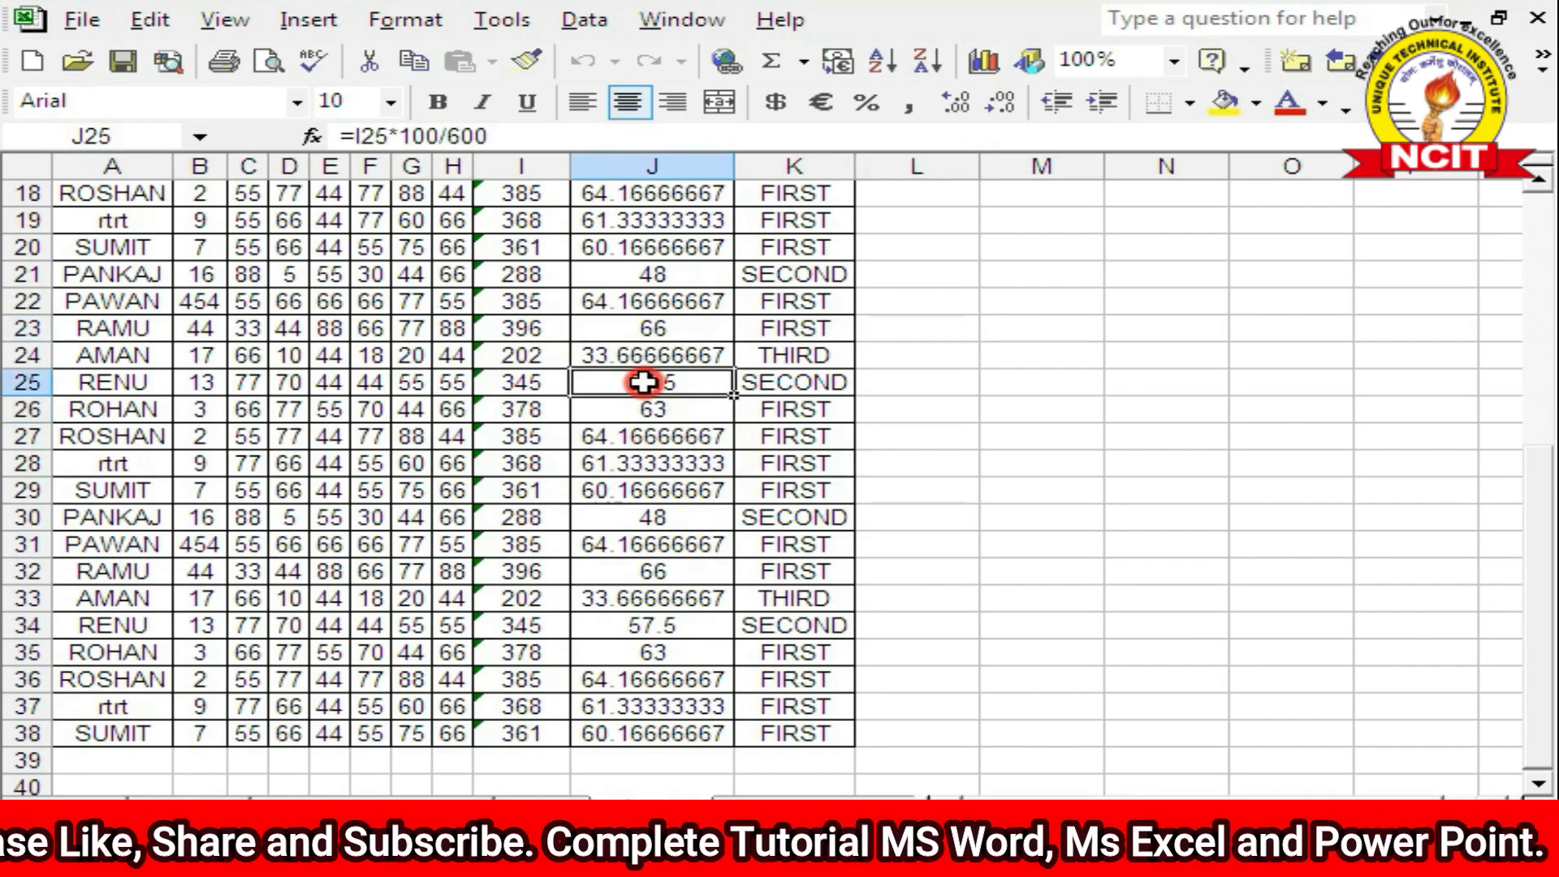
Step: Read the Copy and Move procedures in Help for Lotus 1-2-3 Users, close it, and return to the worksheet
{"action": "left_click", "coordinate": [779, 23]}
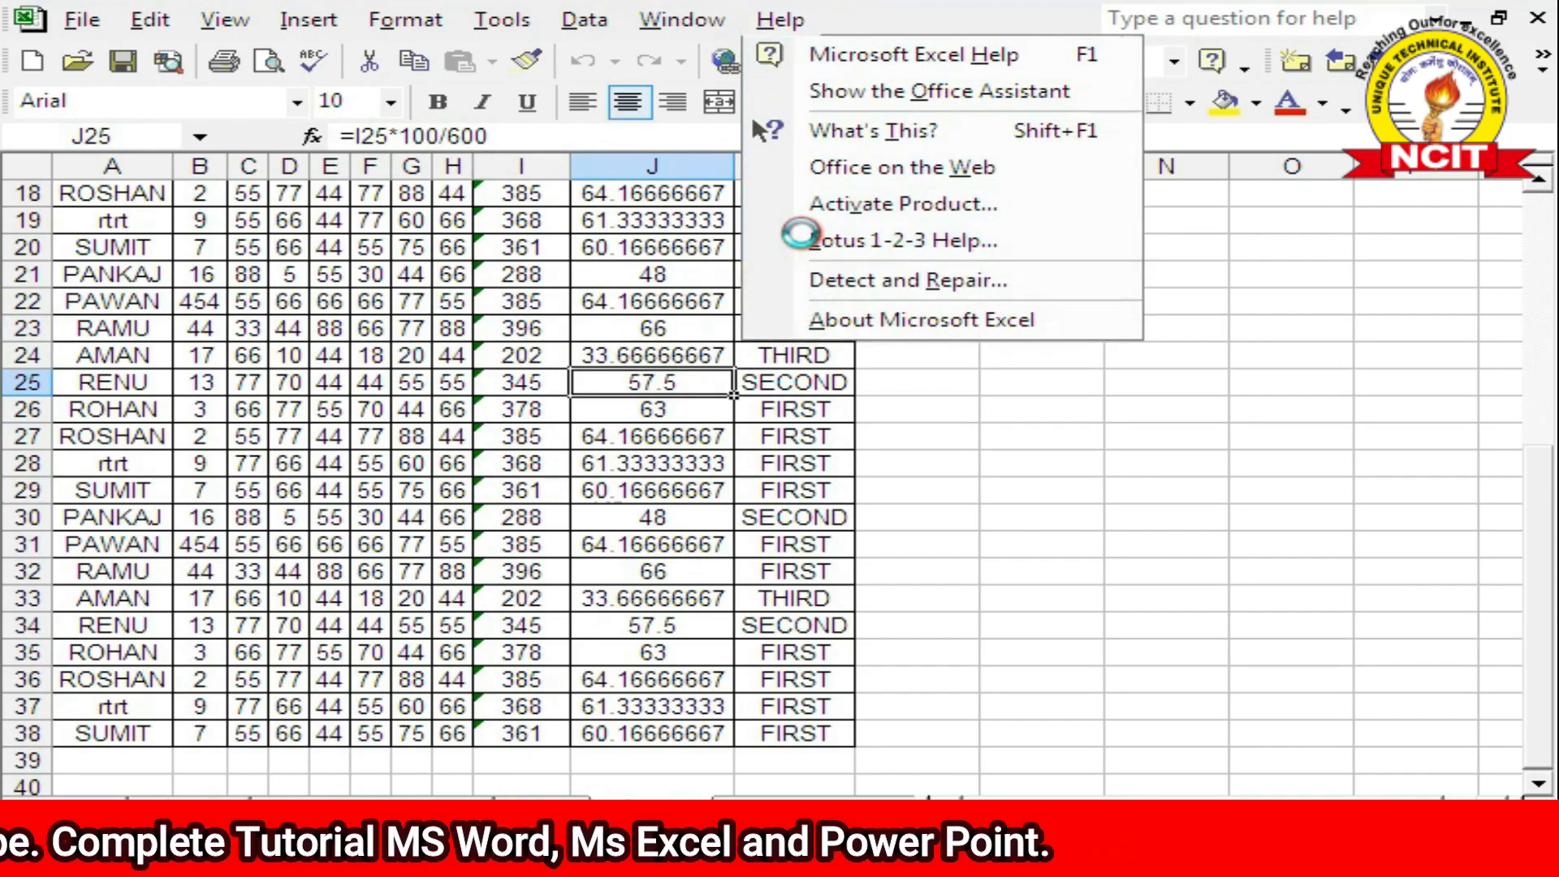
{"action": "left_click", "coordinate": [808, 239]}
{"action": "left_click_drag", "start_coordinate": [537, 234], "coordinate": [545, 136]}
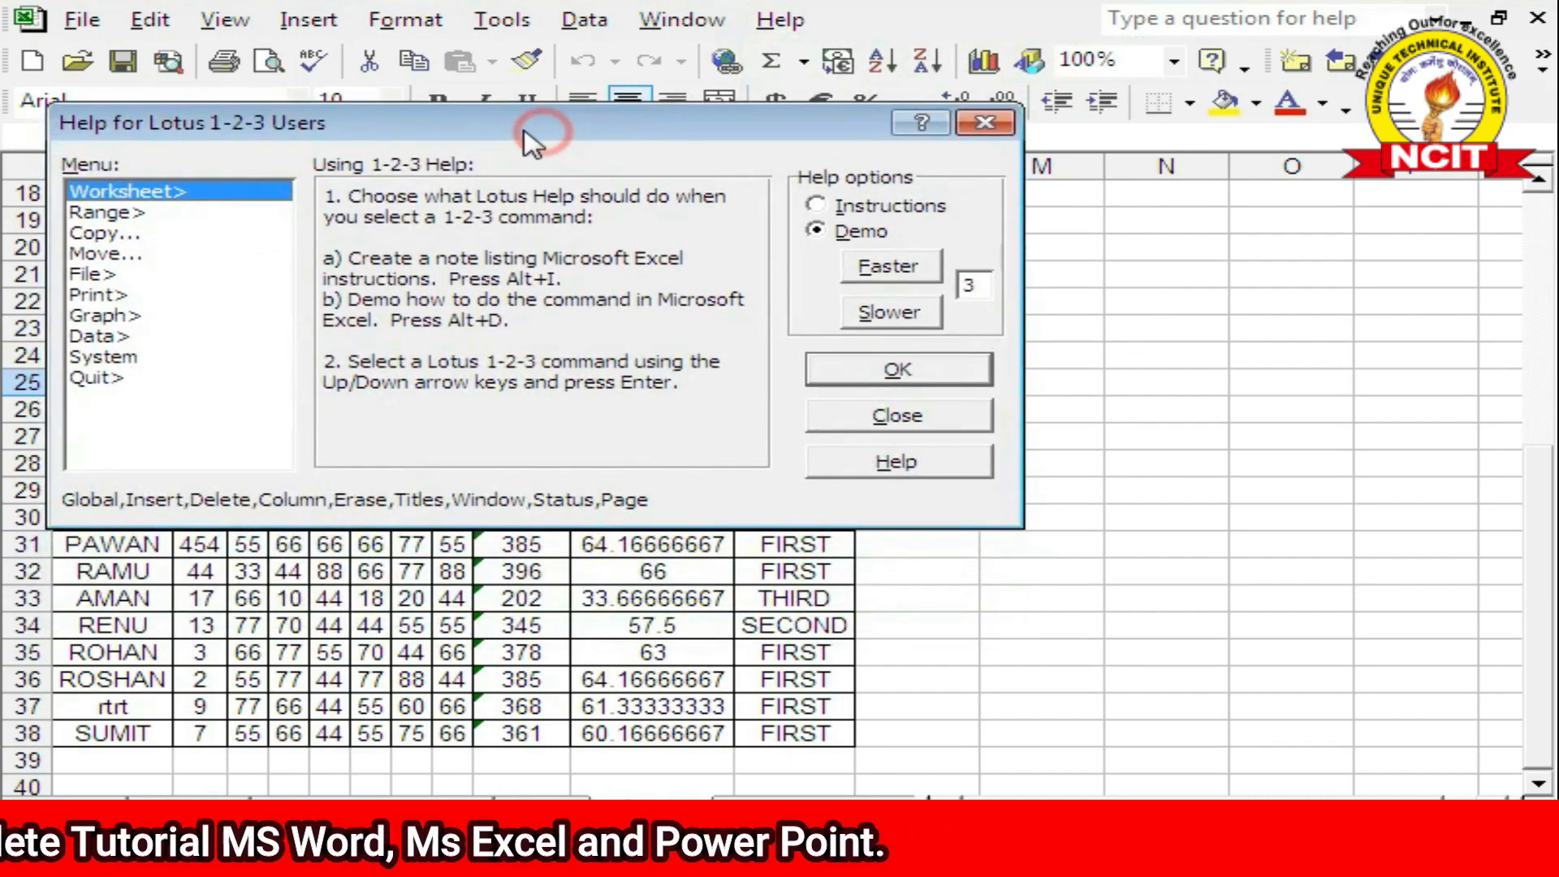
{"action": "left_click", "coordinate": [98, 212]}
{"action": "left_click", "coordinate": [99, 234]}
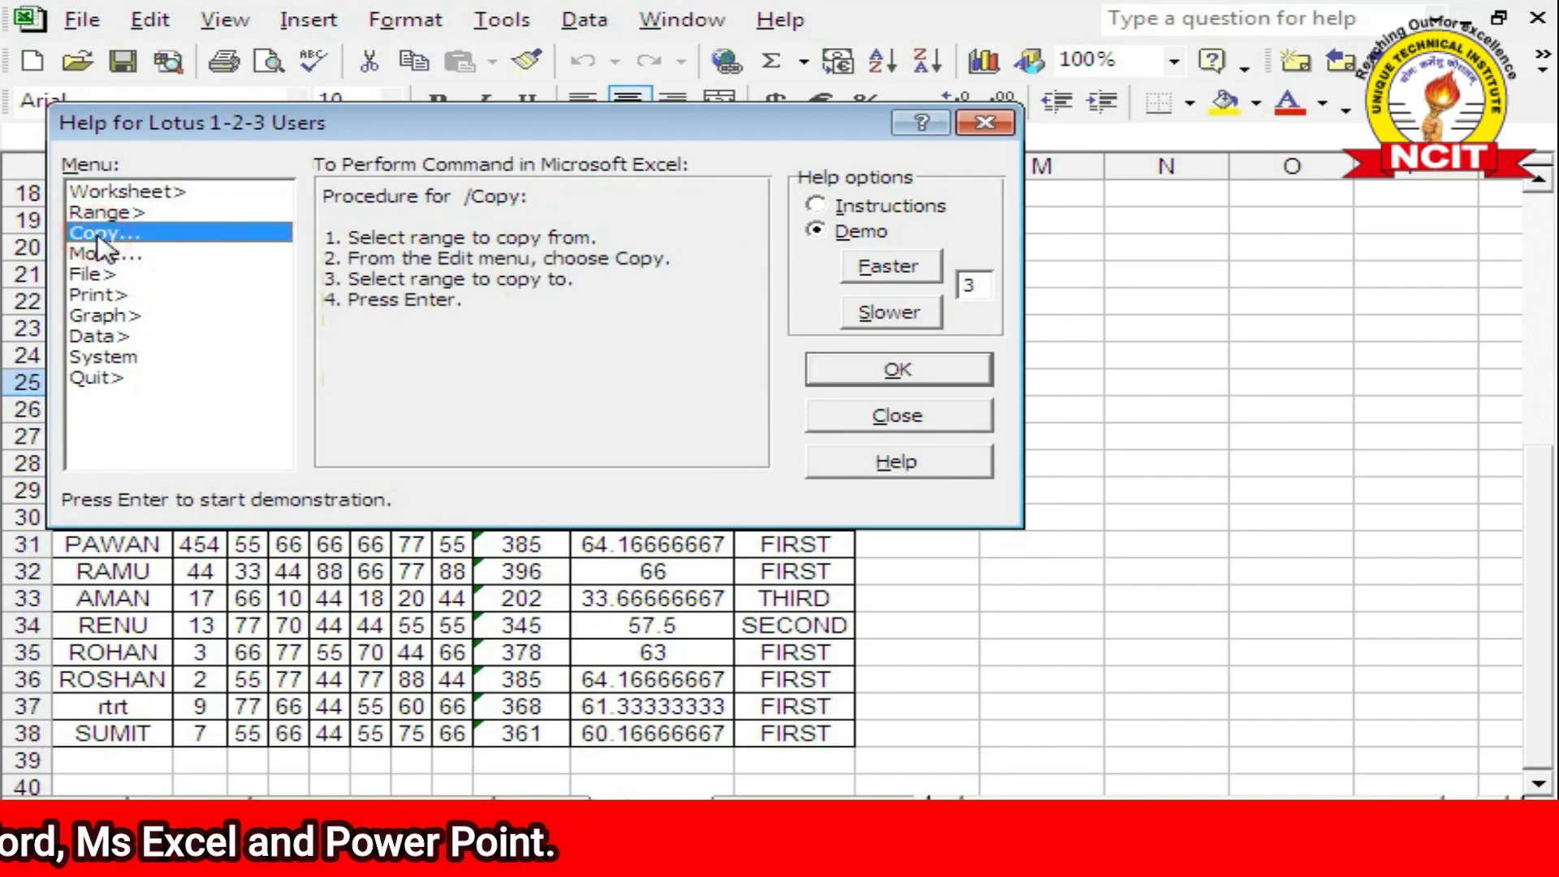
{"action": "left_click", "coordinate": [107, 254]}
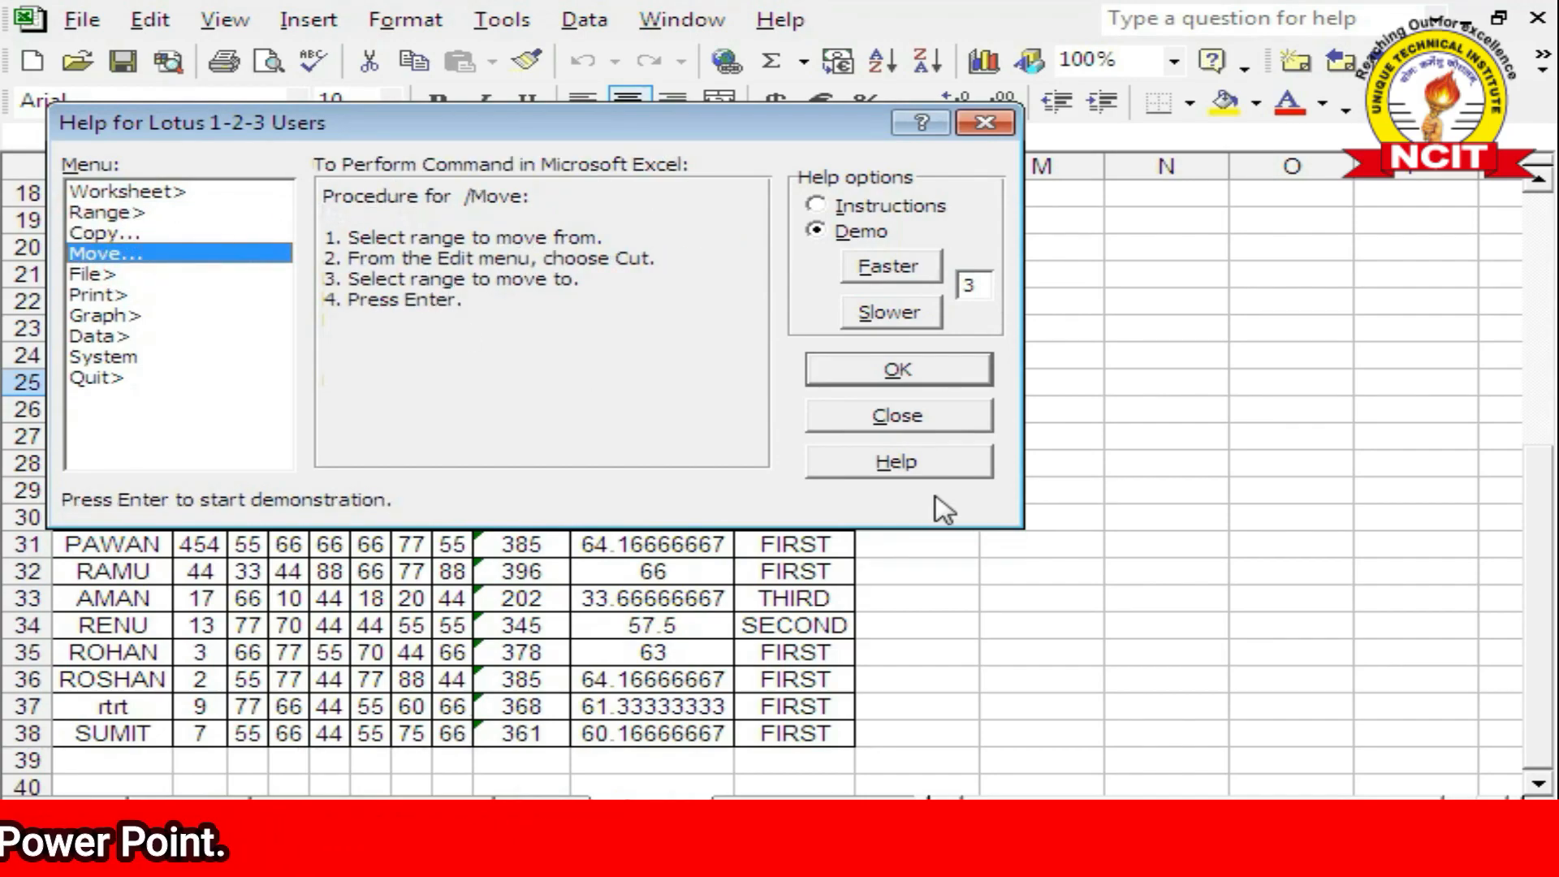
{"action": "left_click", "coordinate": [947, 416]}
{"action": "left_click", "coordinate": [718, 302]}
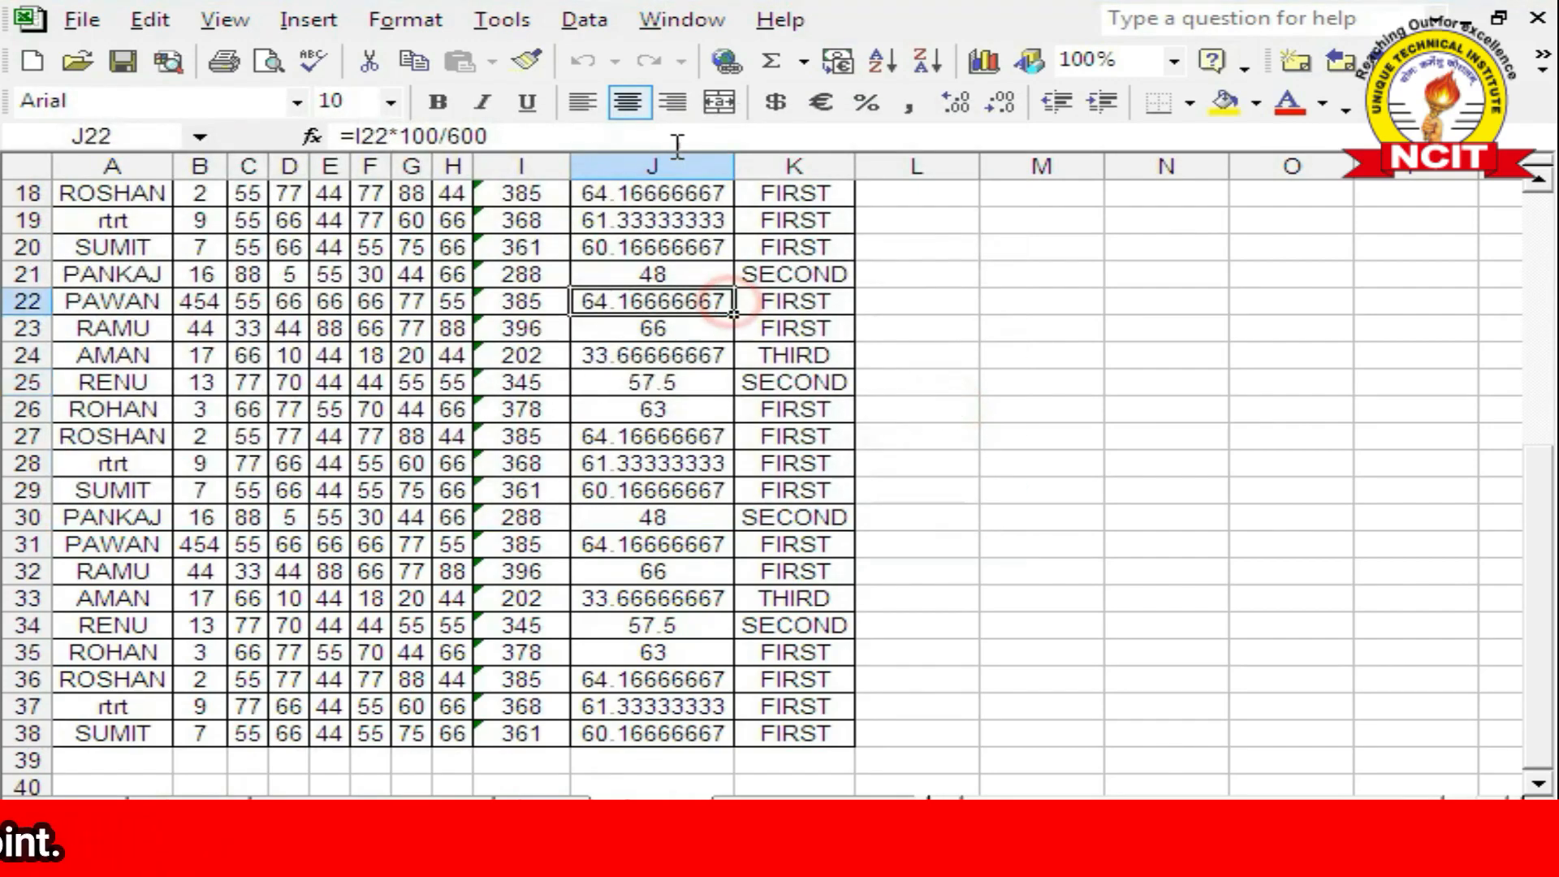
Step: Open Detect and Repair, enable discarding customized settings and restoring default settings, and cancel without starting the repair
{"action": "left_click", "coordinate": [759, 21]}
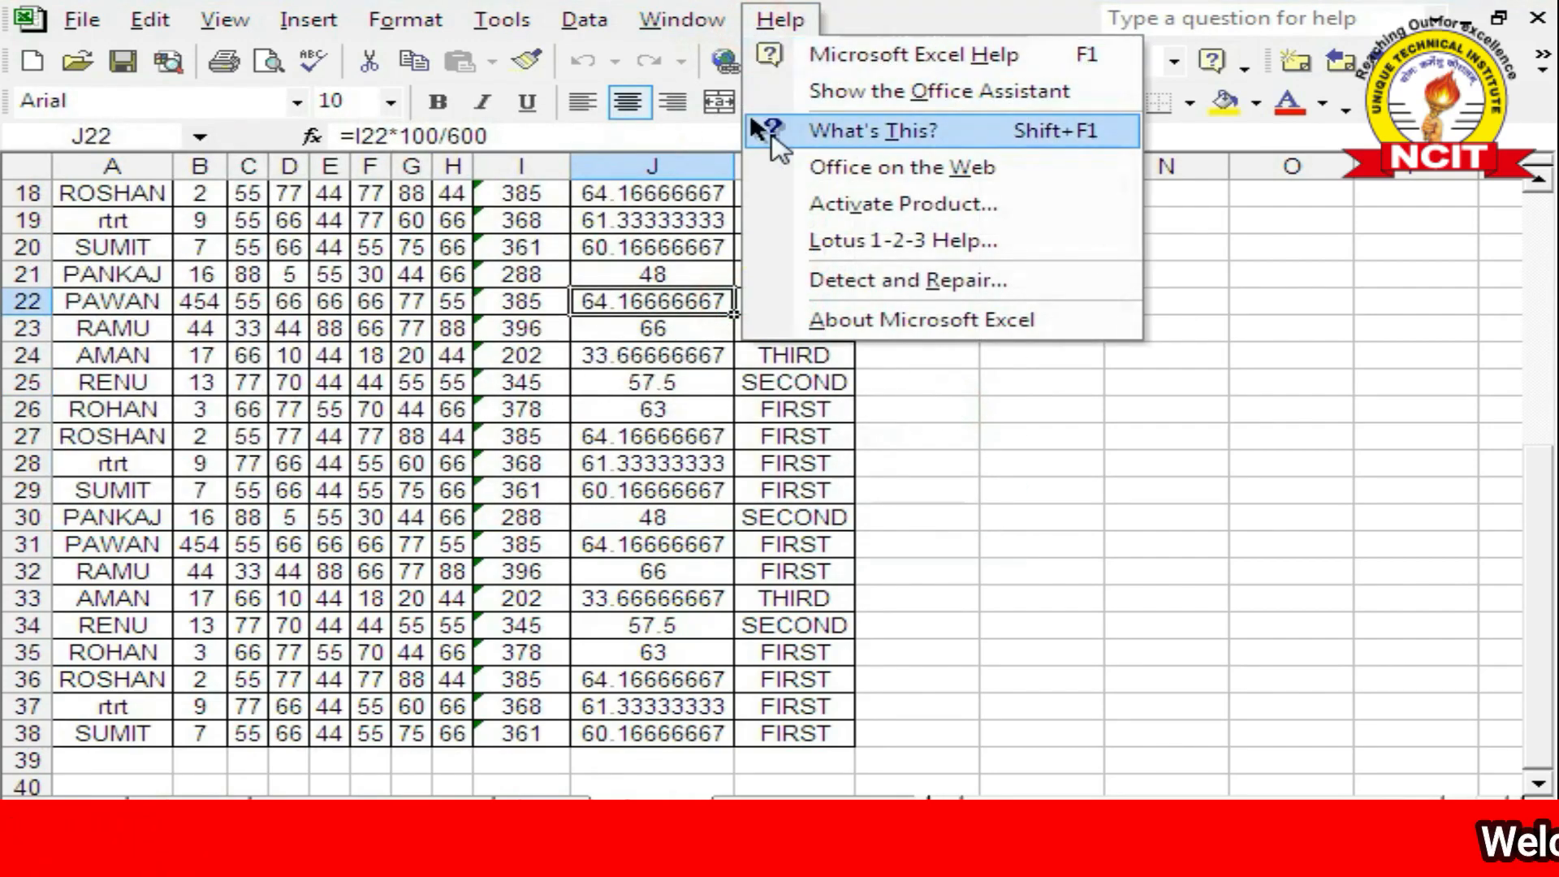
{"action": "left_click", "coordinate": [797, 280]}
{"action": "left_click_drag", "start_coordinate": [567, 129], "coordinate": [497, 260]}
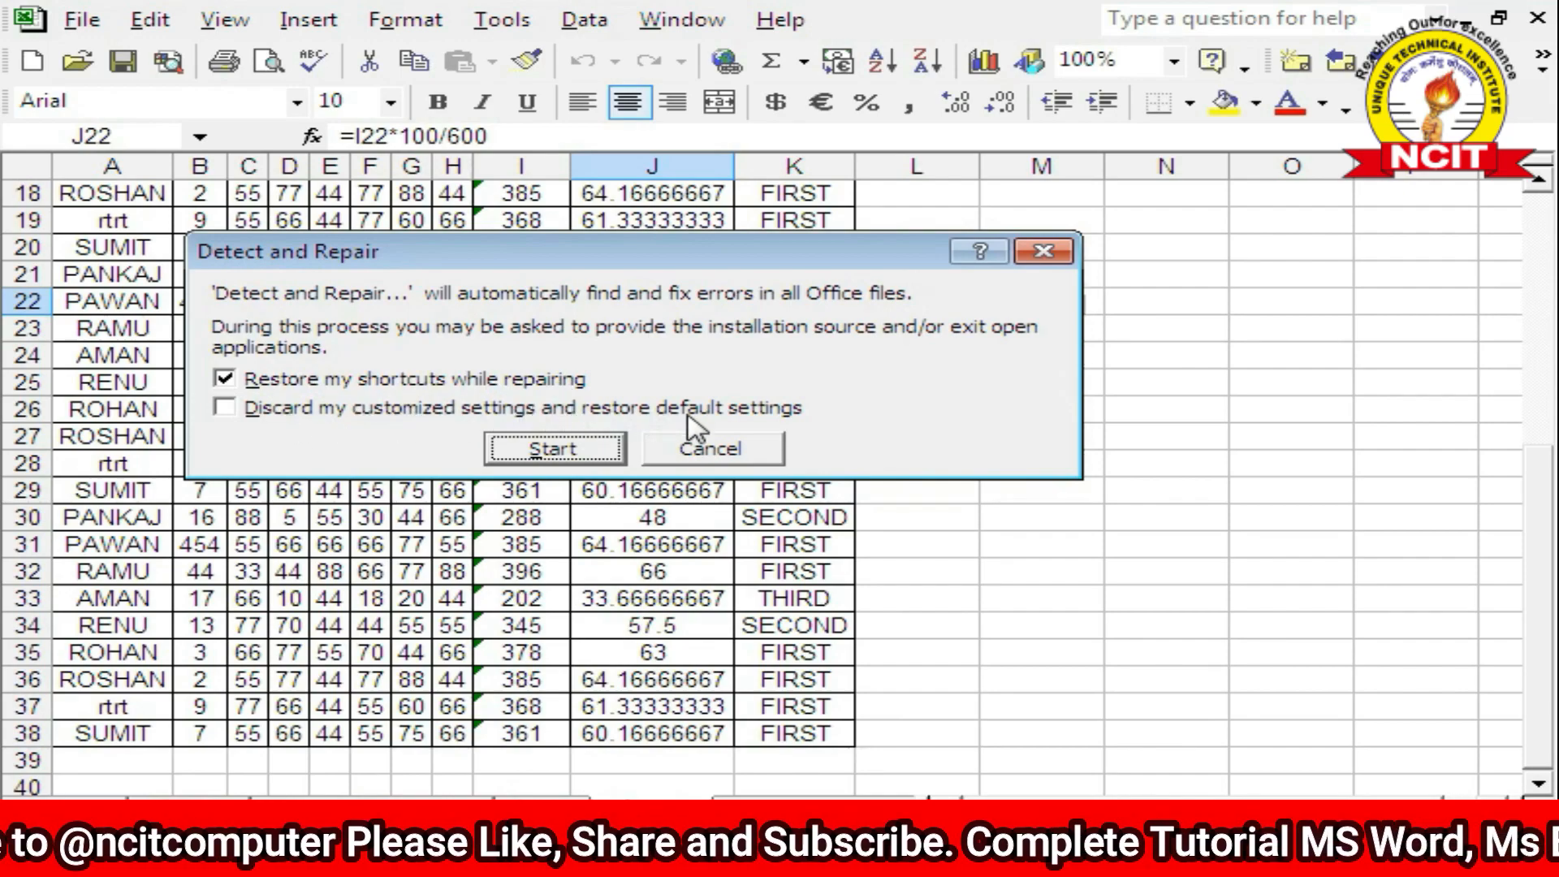
{"action": "left_click", "coordinate": [226, 408]}
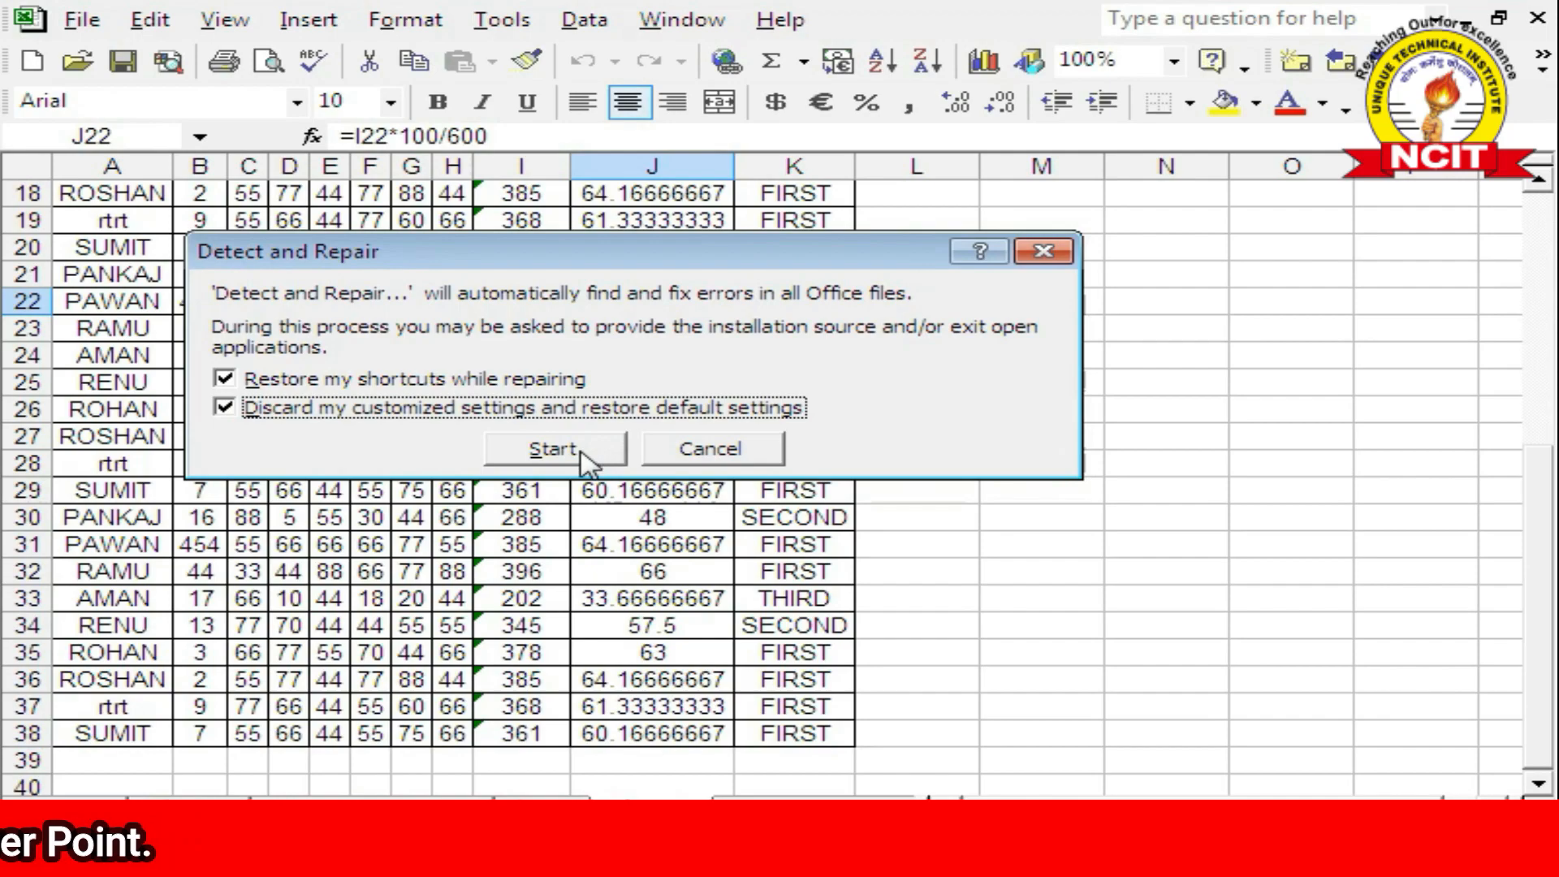
{"action": "left_click", "coordinate": [732, 452]}
{"action": "left_click", "coordinate": [725, 416]}
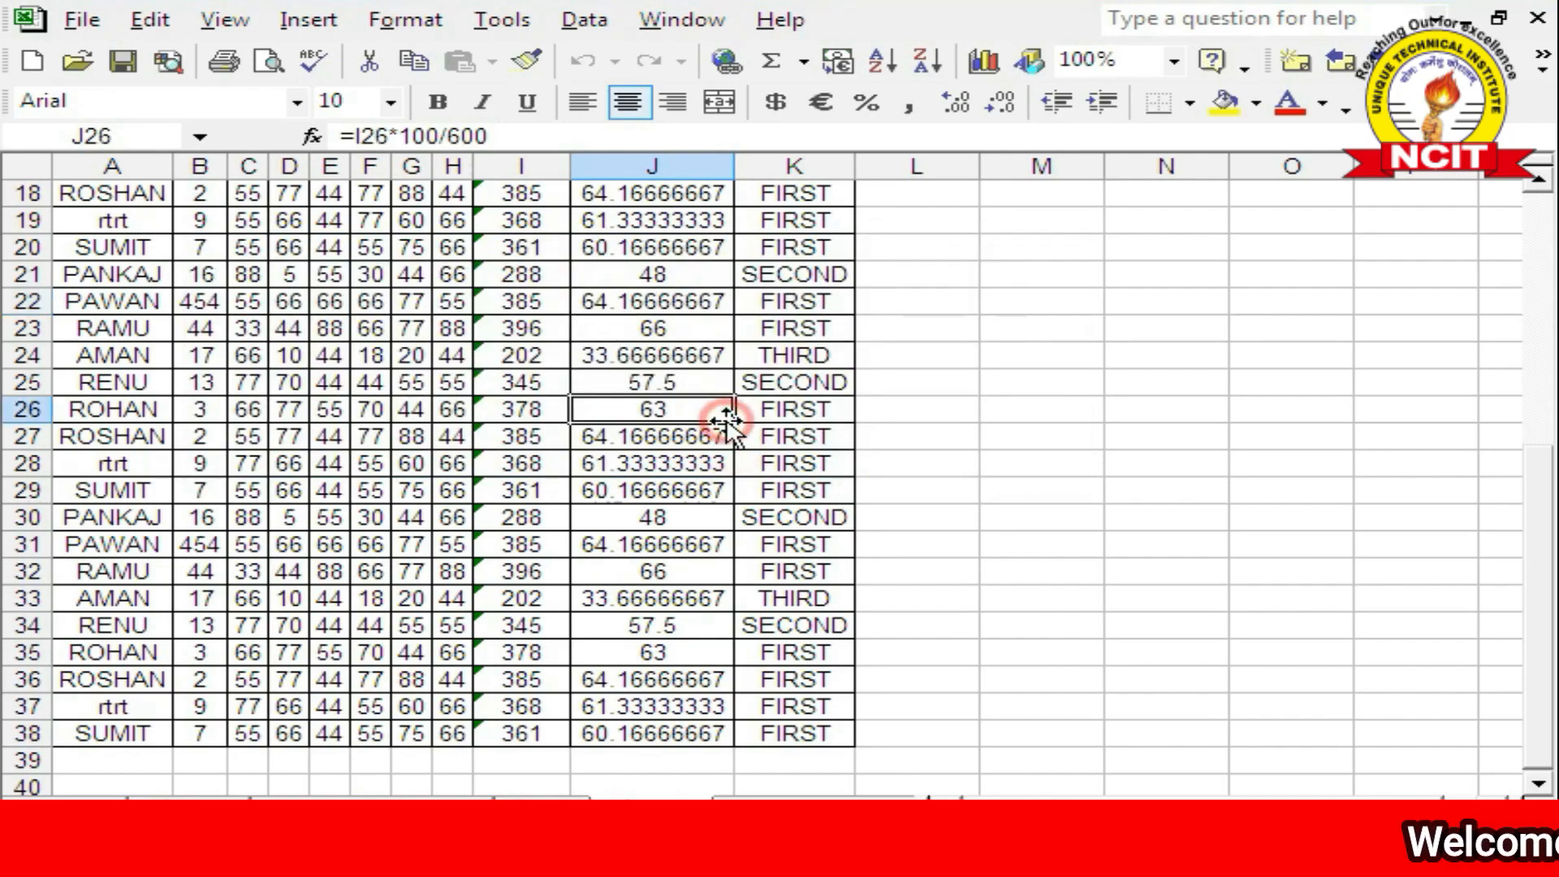
Step: View the version and licence details in About Microsoft Excel, close the dialog, and return to the worksheet
{"action": "left_click", "coordinate": [781, 21]}
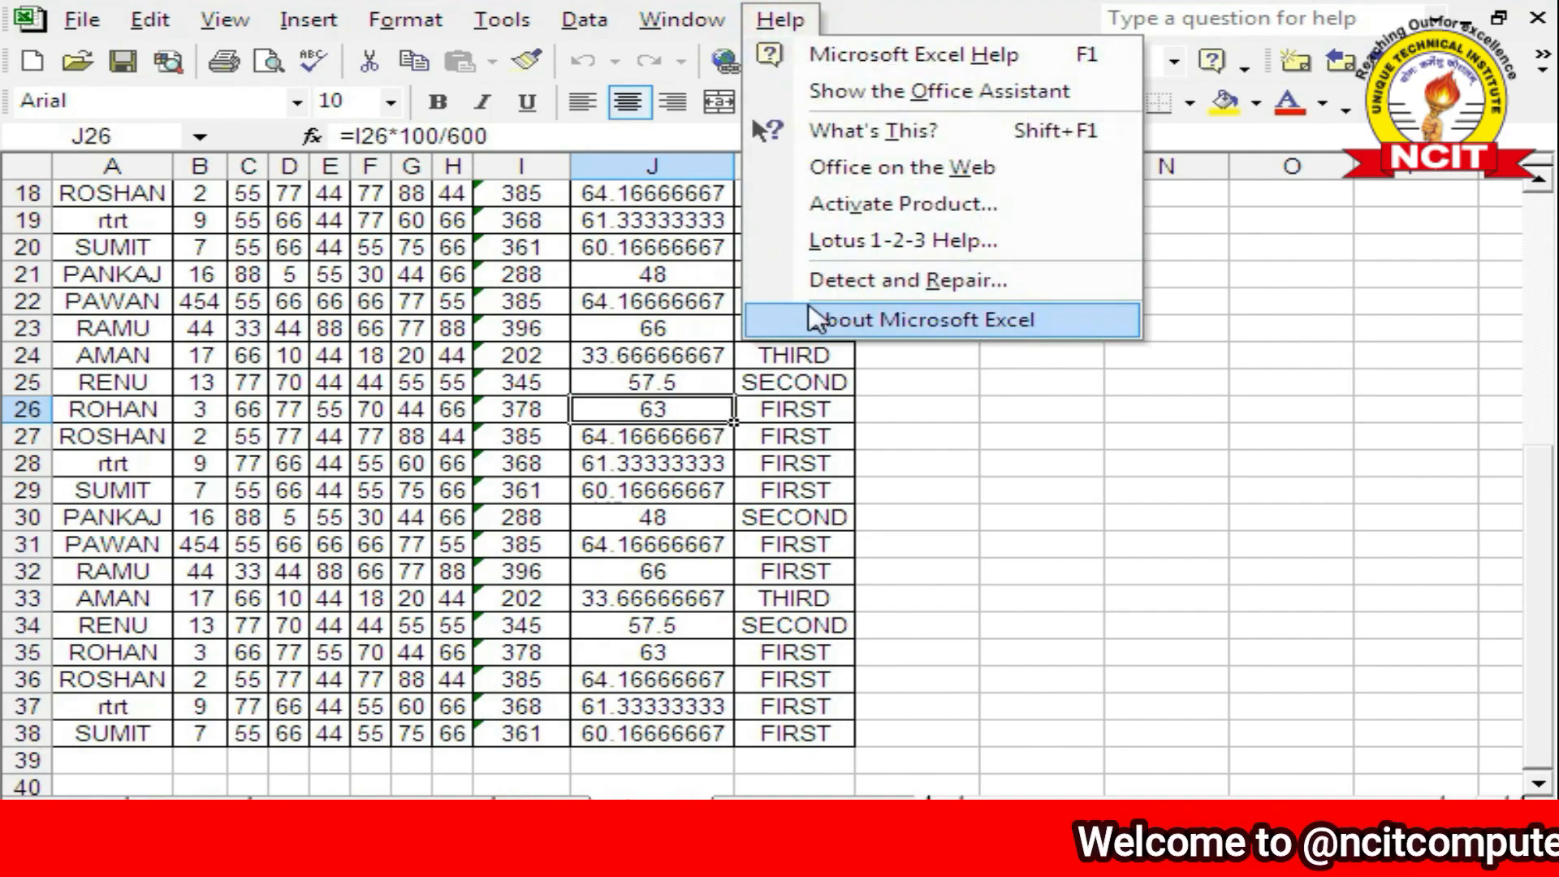
{"action": "left_click", "coordinate": [815, 320]}
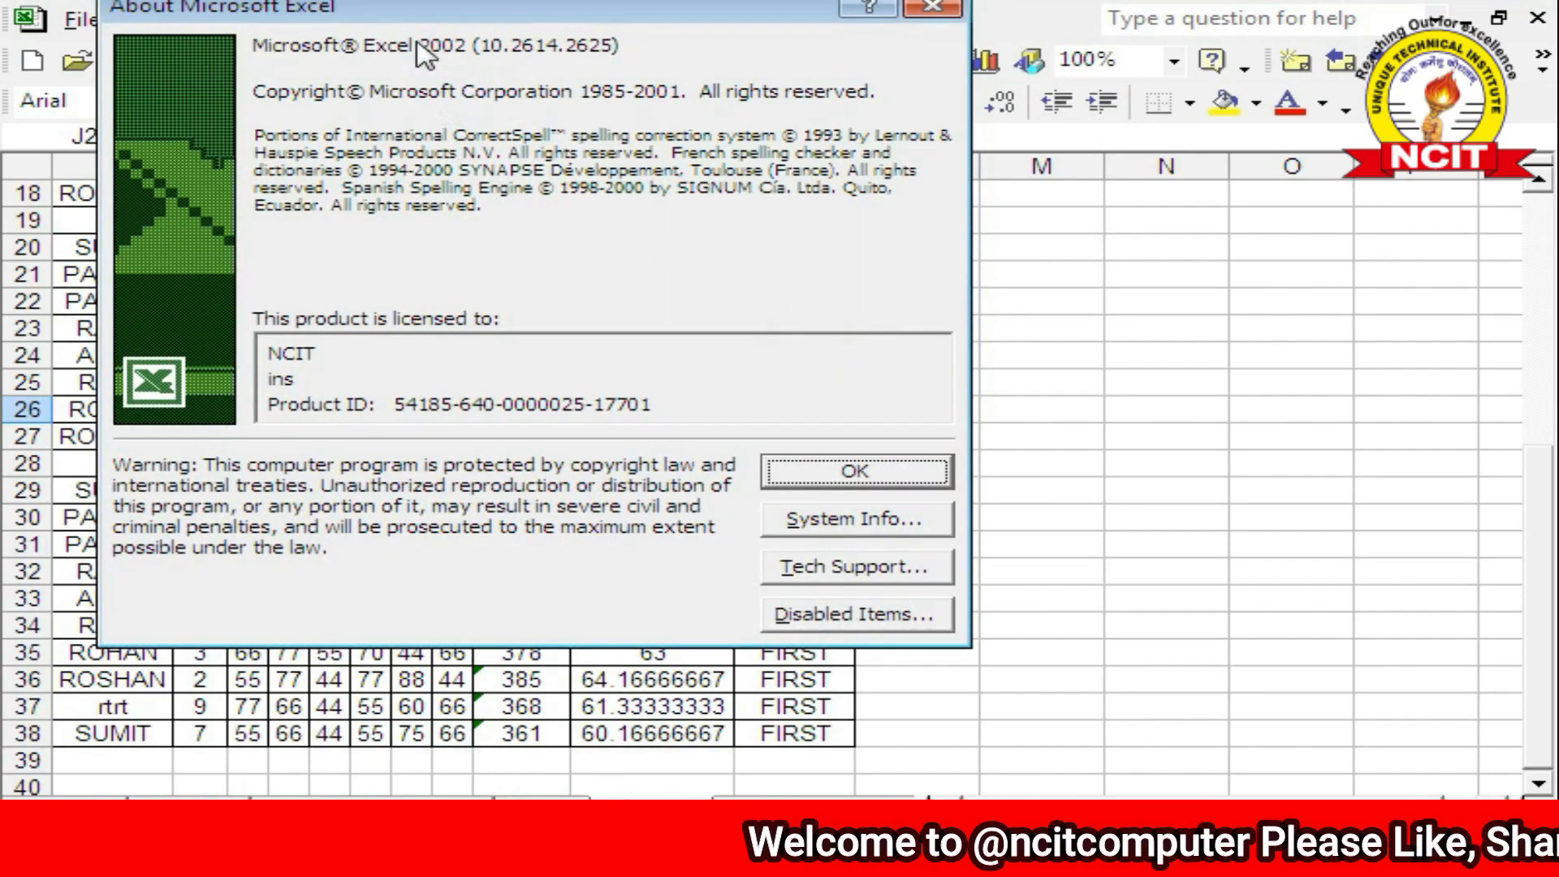
{"action": "left_click_drag", "start_coordinate": [422, 12], "coordinate": [447, 11]}
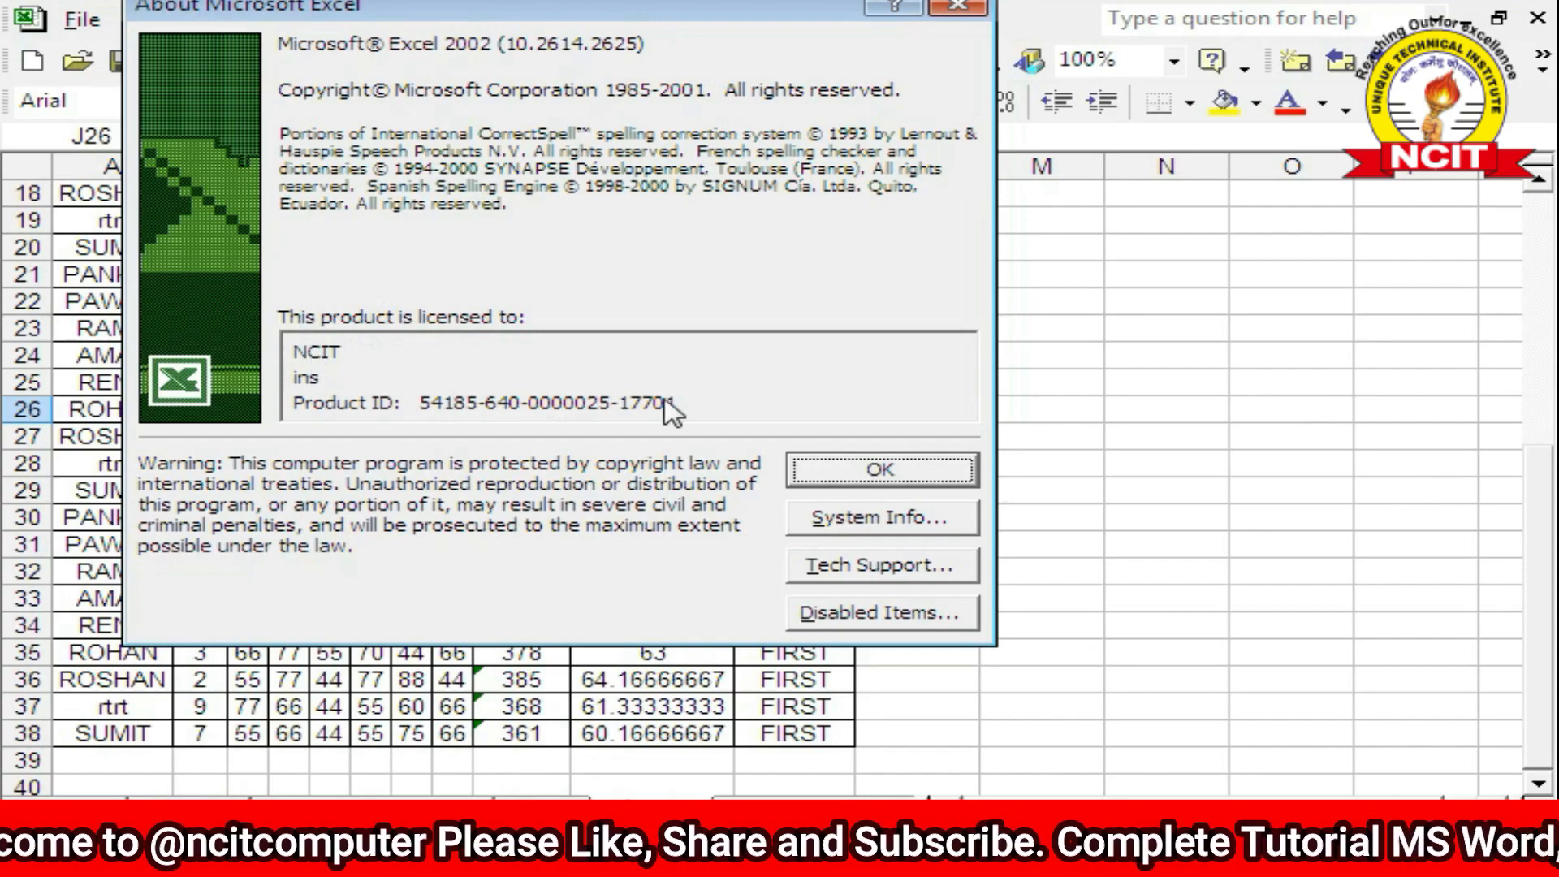
{"action": "left_click", "coordinate": [919, 475]}
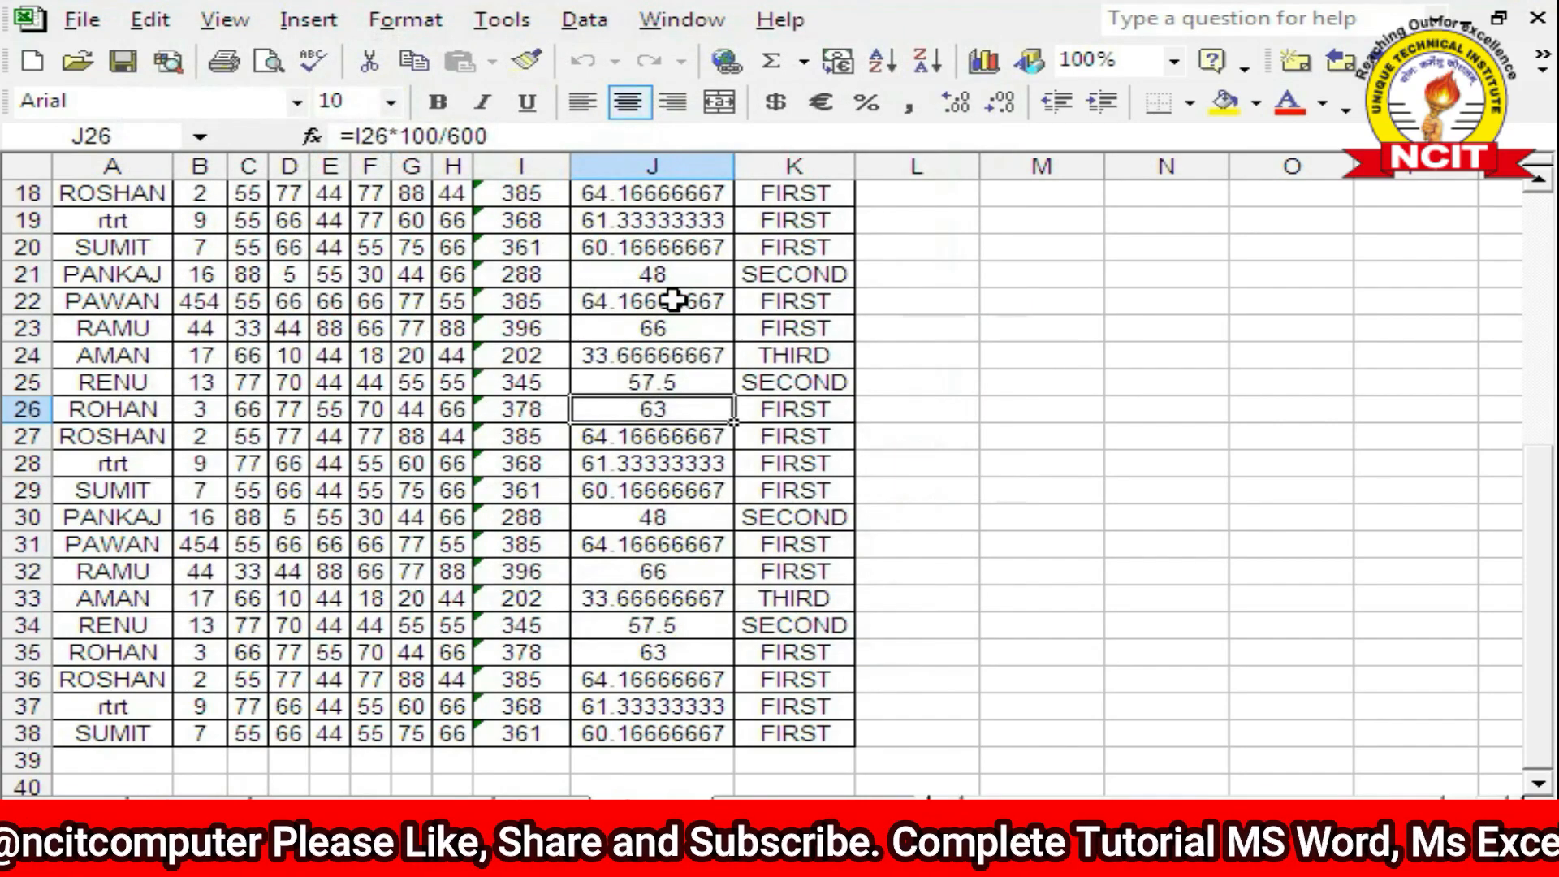
{"action": "left_click", "coordinate": [629, 300]}
{"action": "left_click", "coordinate": [773, 22]}
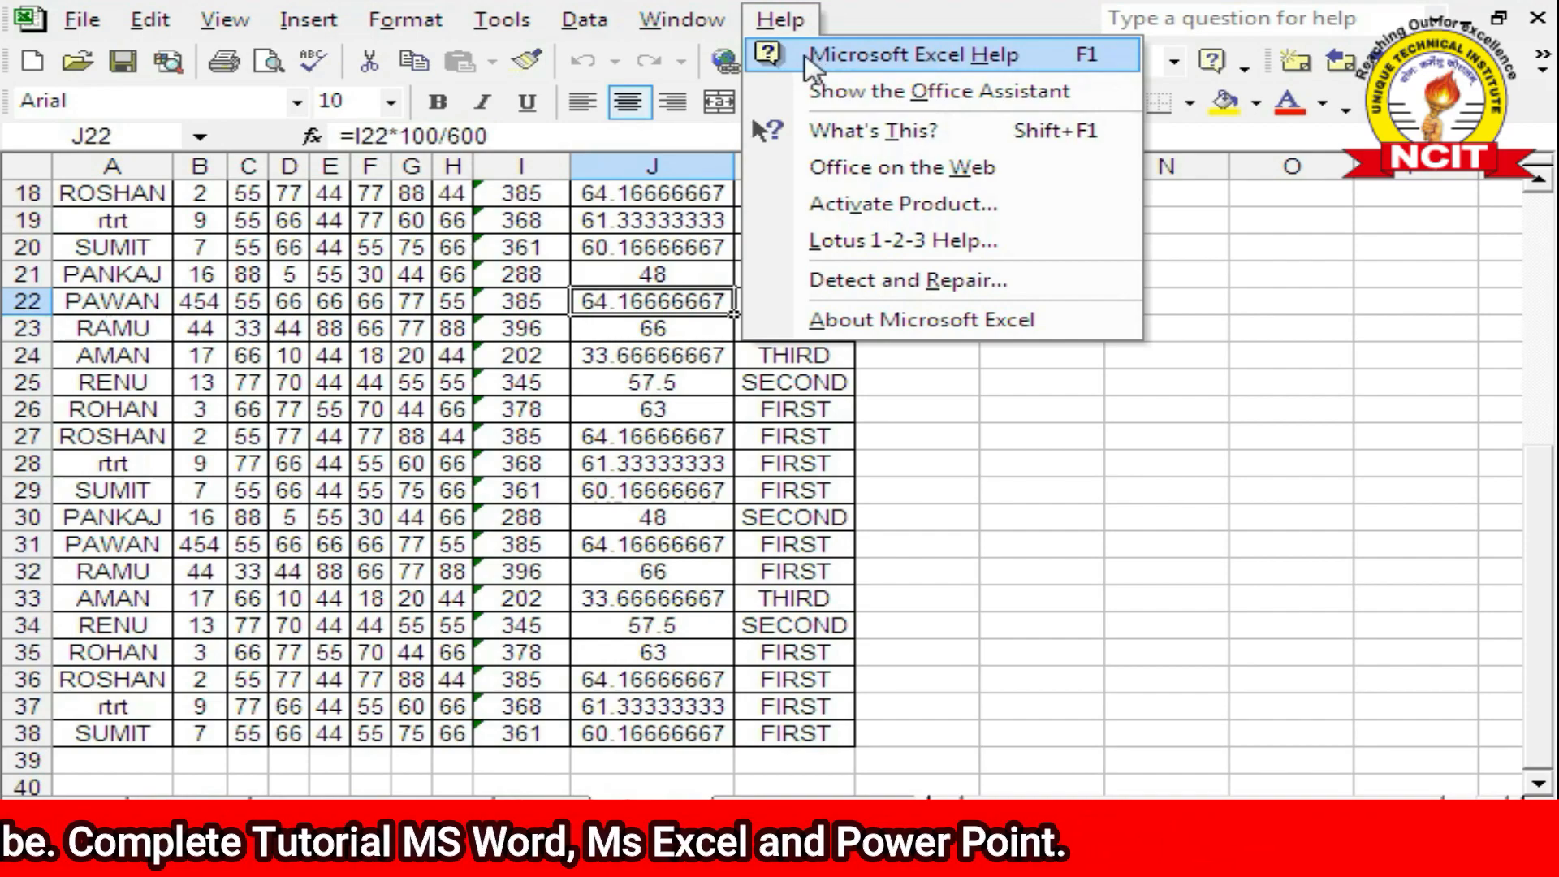
{"action": "left_click", "coordinate": [612, 381]}
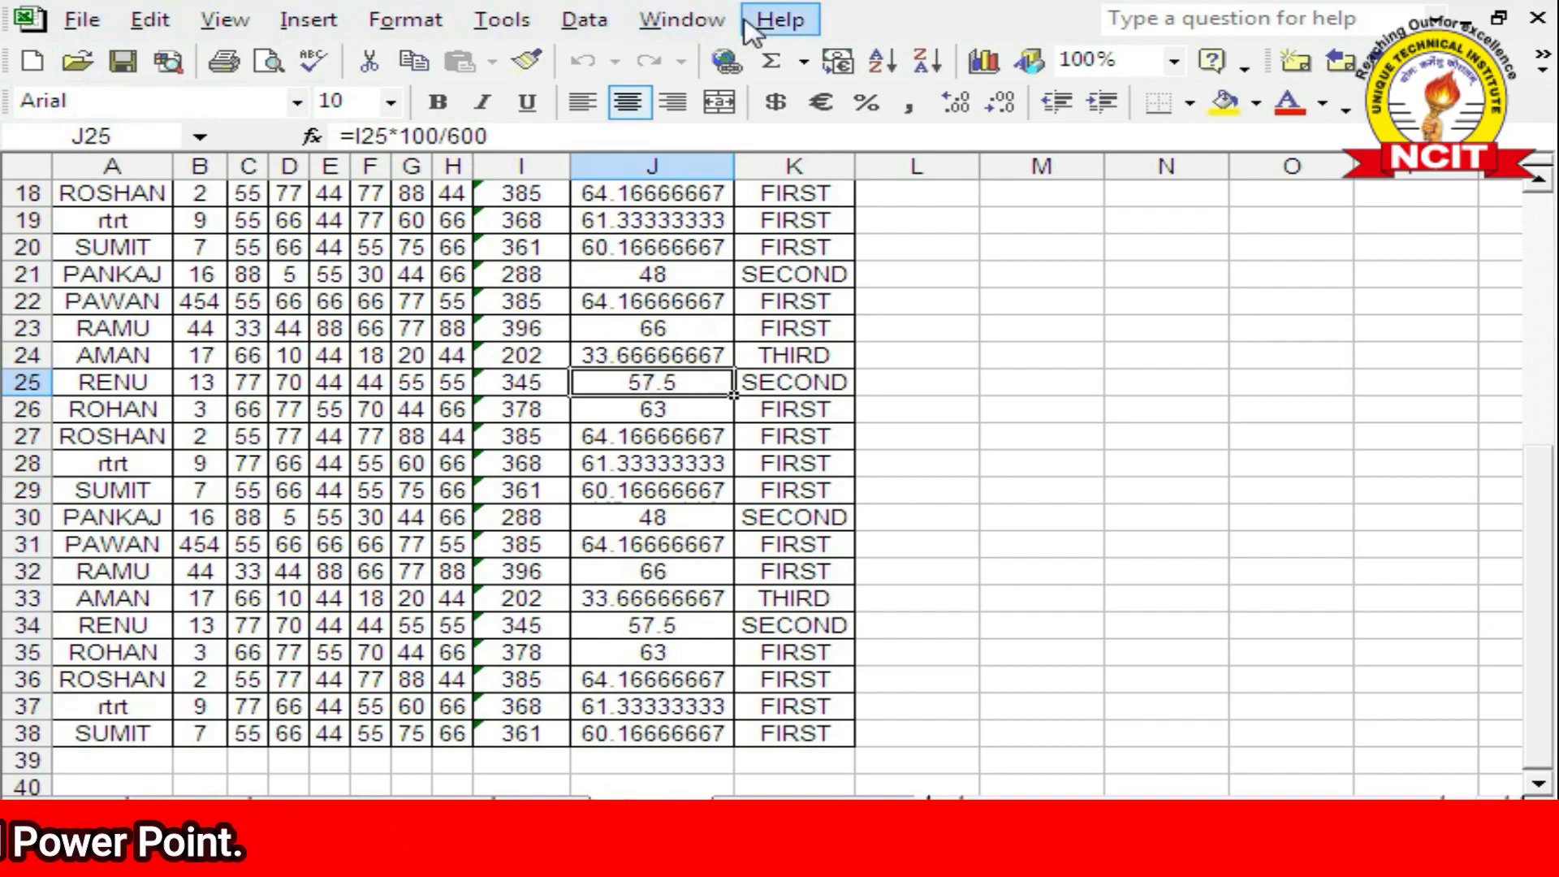
{"action": "left_click", "coordinate": [610, 305]}
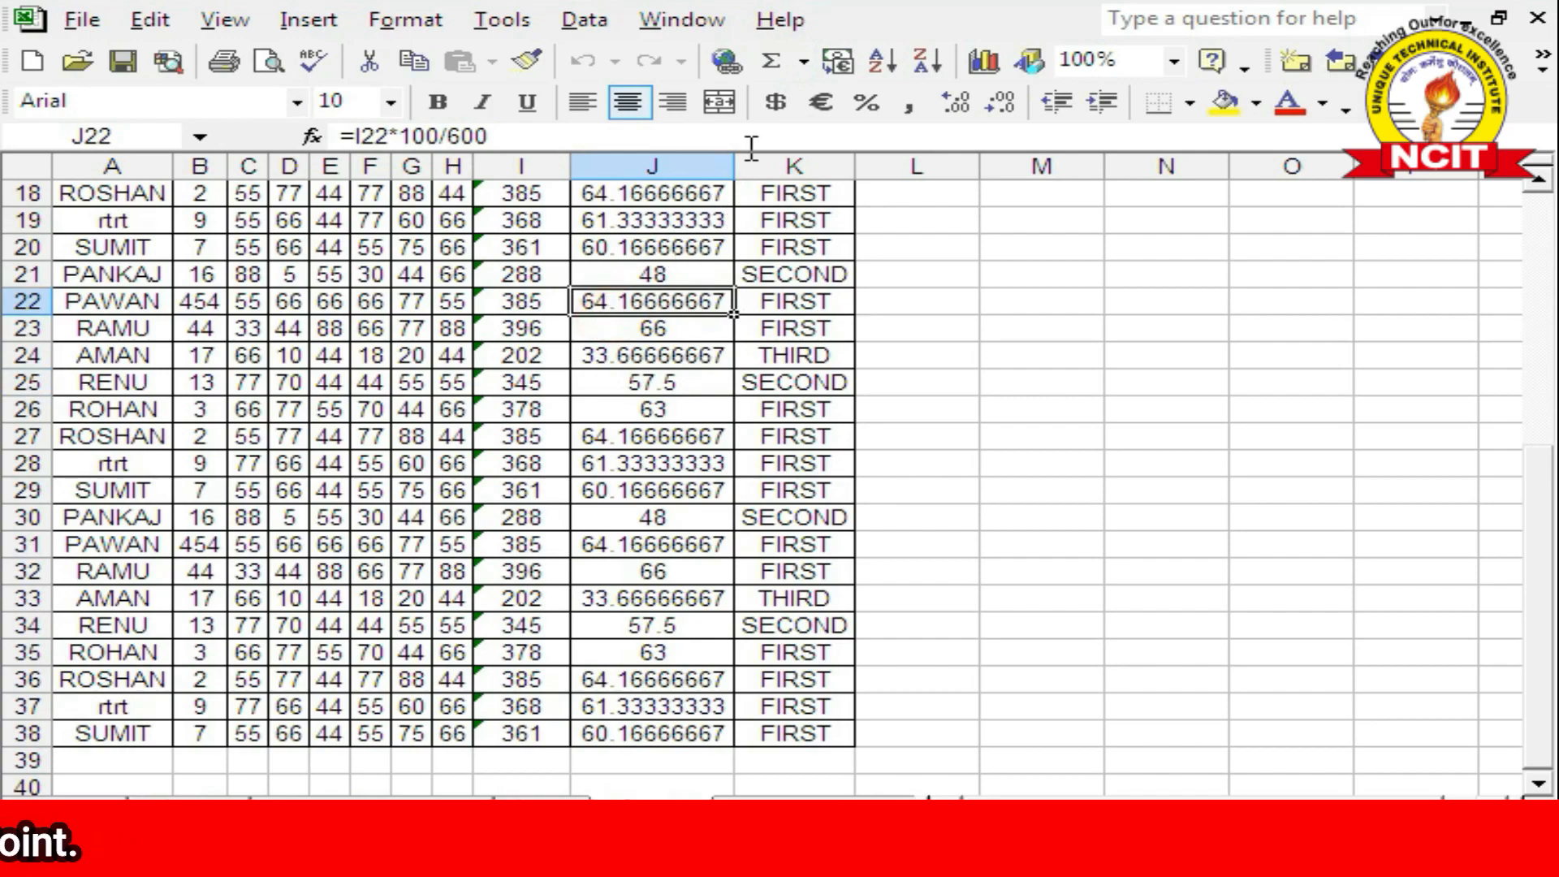